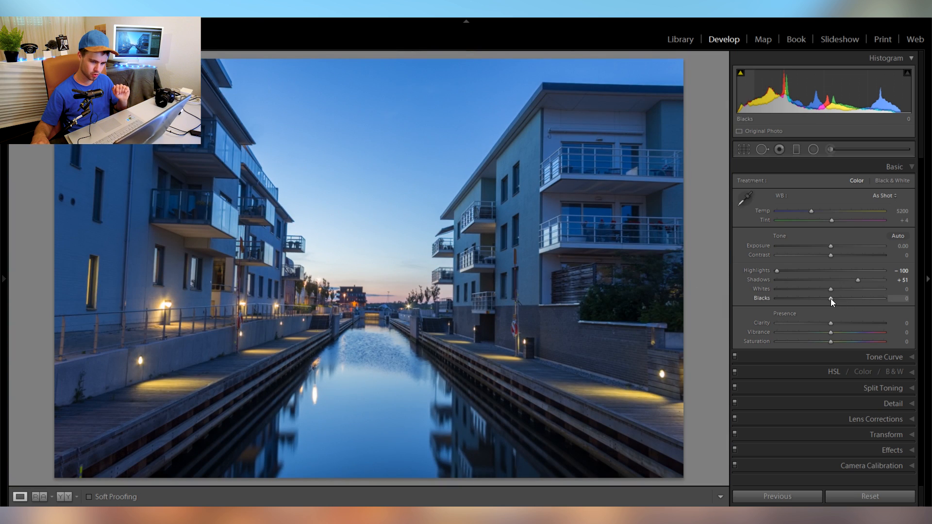
# - Adjust the photo's basic tone with Exposure at -0.23, Whites at +42, Blacks at +19 and Contrast at -47
pyautogui.moveTo(831, 245); pyautogui.dragTo(829, 247)
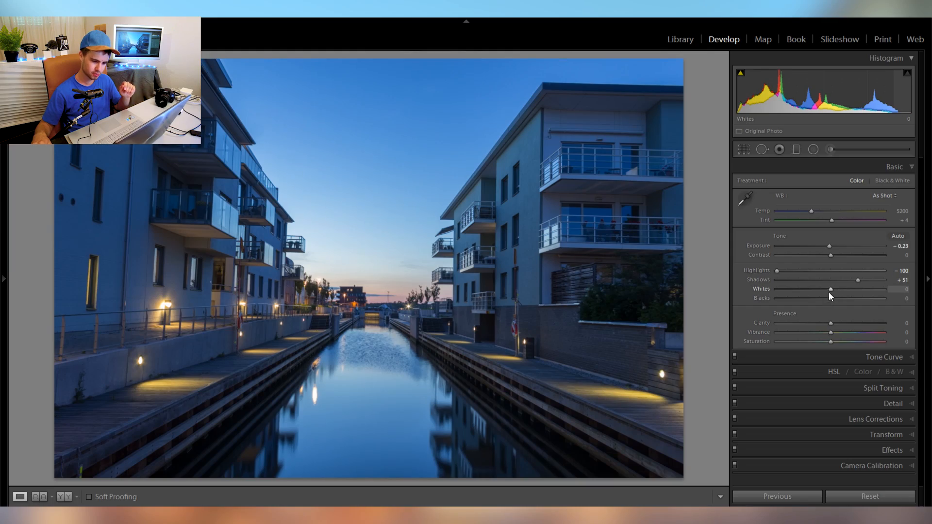
pyautogui.moveTo(829, 292); pyautogui.dragTo(858, 292)
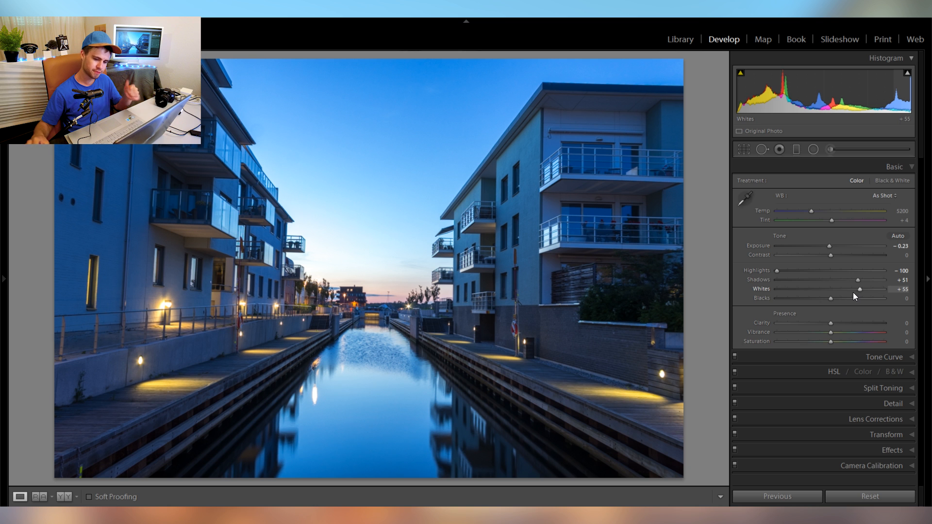
pyautogui.hotkey('ctrl', 'z')
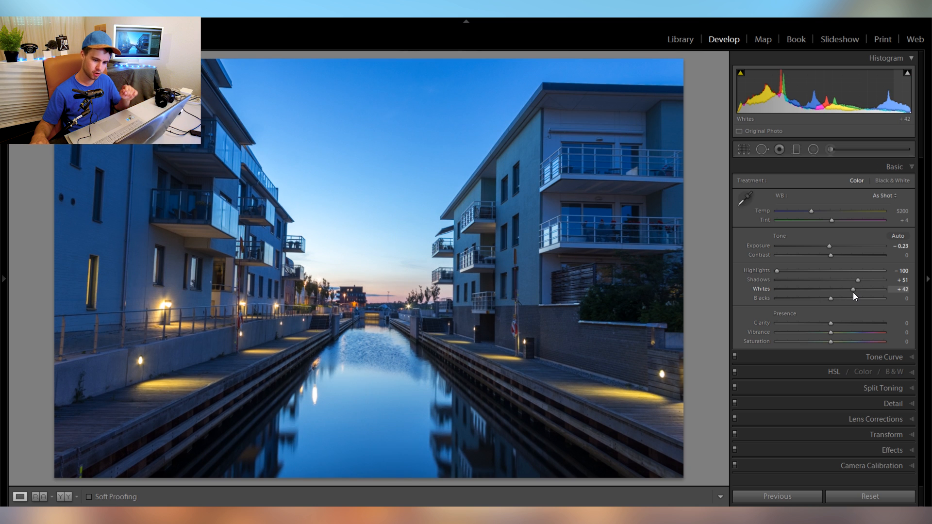
pyautogui.moveTo(831, 301)
pyautogui.mouseDown()
pyautogui.moveTo(821, 303)
pyautogui.moveTo(854, 303)
pyautogui.moveTo(841, 303)
pyautogui.mouseUp()
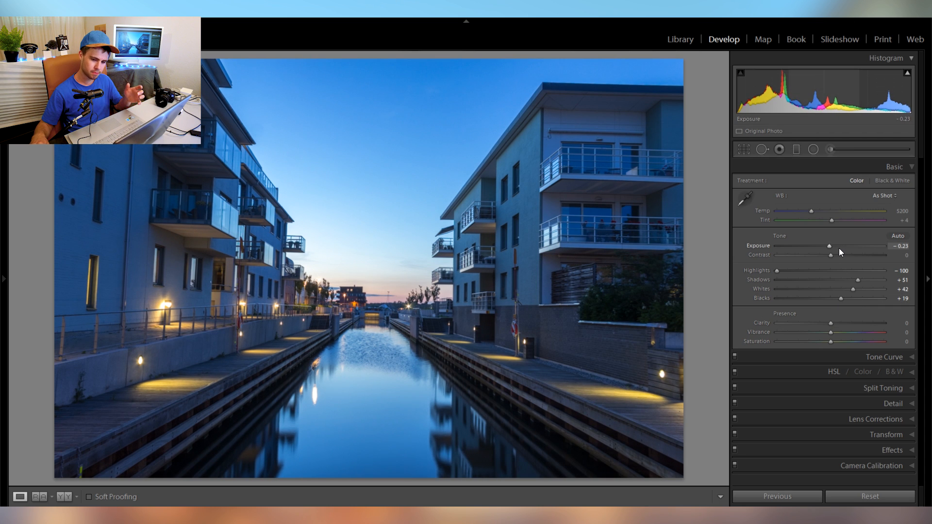
pyautogui.moveTo(835, 255); pyautogui.dragTo(810, 256)
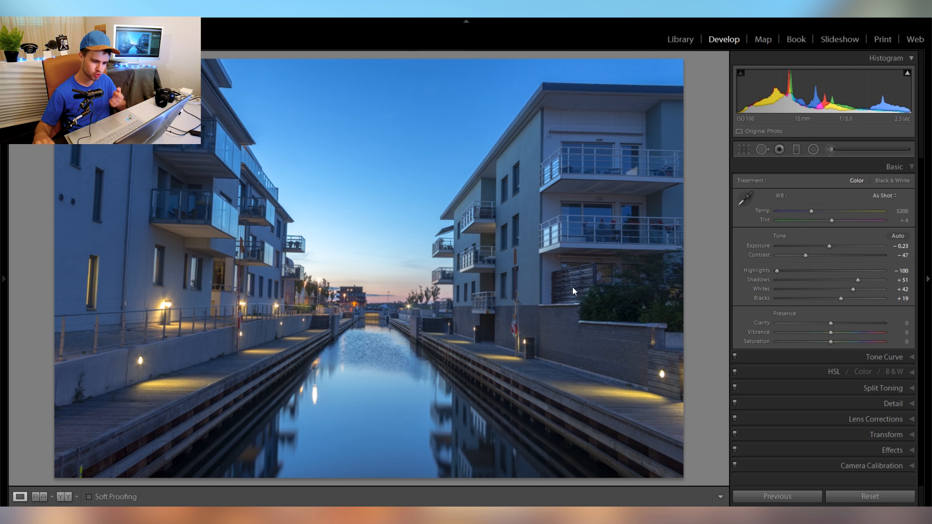
pyautogui.moveTo(573, 291); pyautogui.dragTo(553, 296)
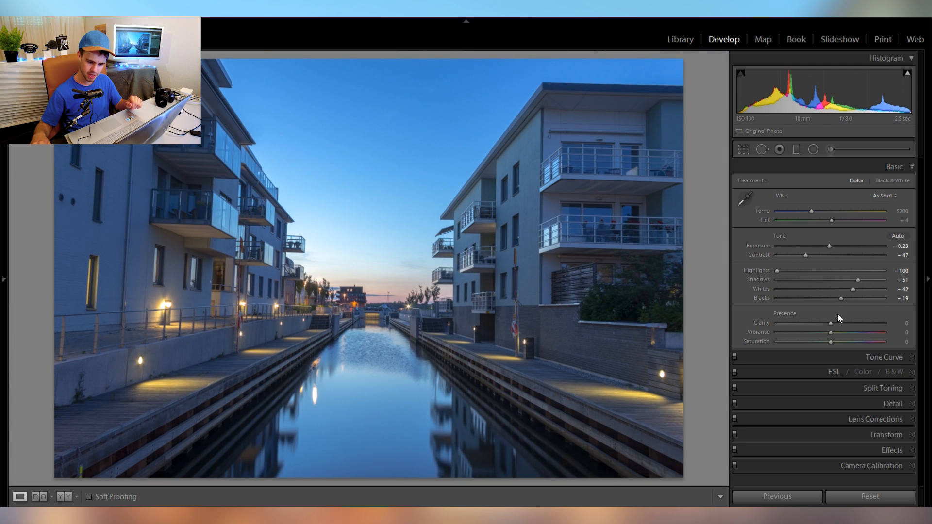
# - Set Clarity to +31, Vibrance to +19 and Saturation to +3, and the white balance to Temp 6615 and Tint +9
pyautogui.moveTo(833, 322); pyautogui.dragTo(850, 324)
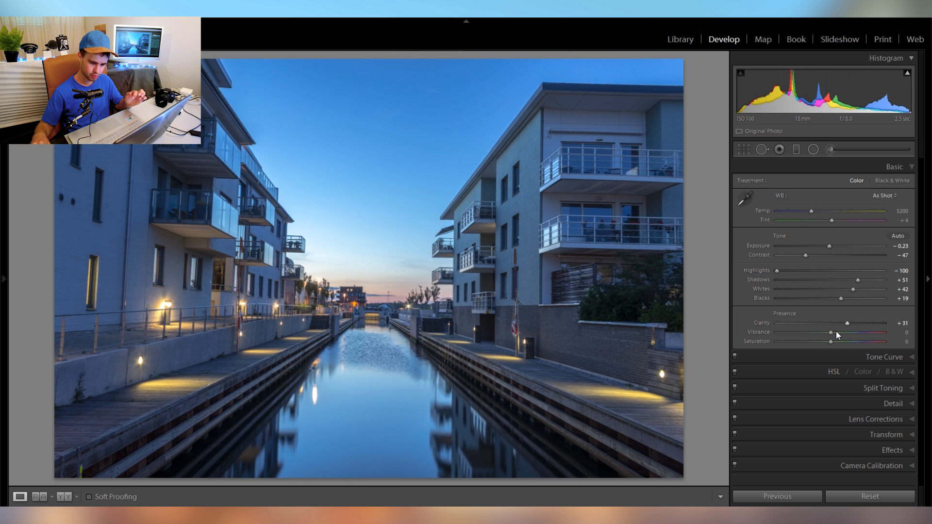
pyautogui.moveTo(834, 332)
pyautogui.mouseDown()
pyautogui.moveTo(850, 334)
pyautogui.moveTo(836, 345)
pyautogui.mouseUp()
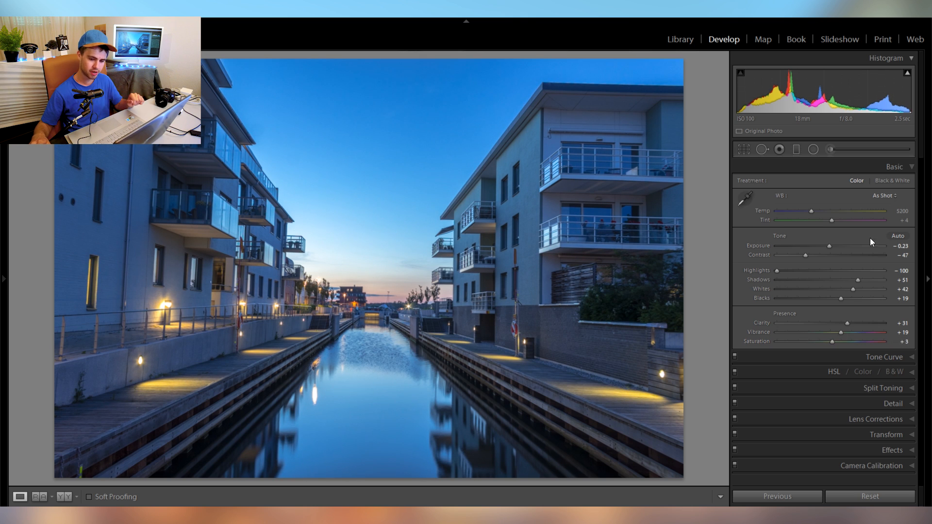
pyautogui.moveTo(812, 212); pyautogui.dragTo(856, 211)
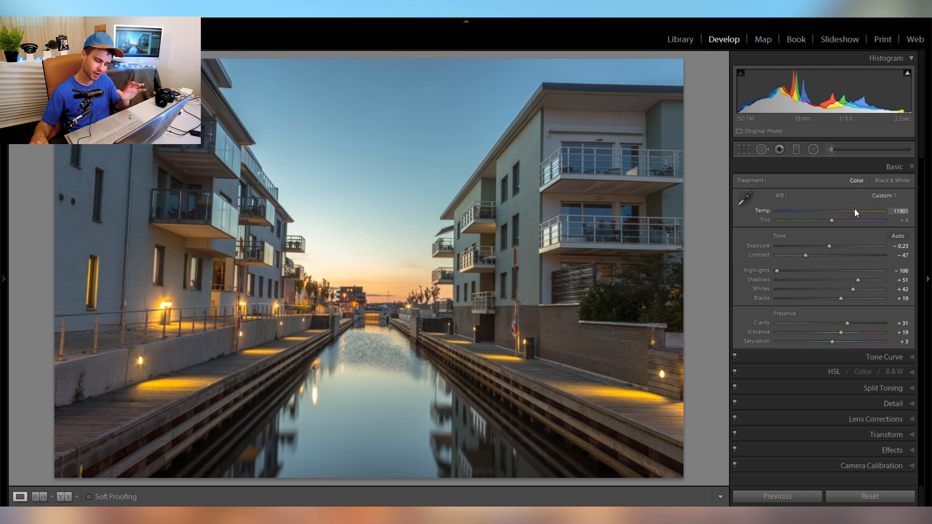
pyautogui.moveTo(855, 211); pyautogui.dragTo(823, 211)
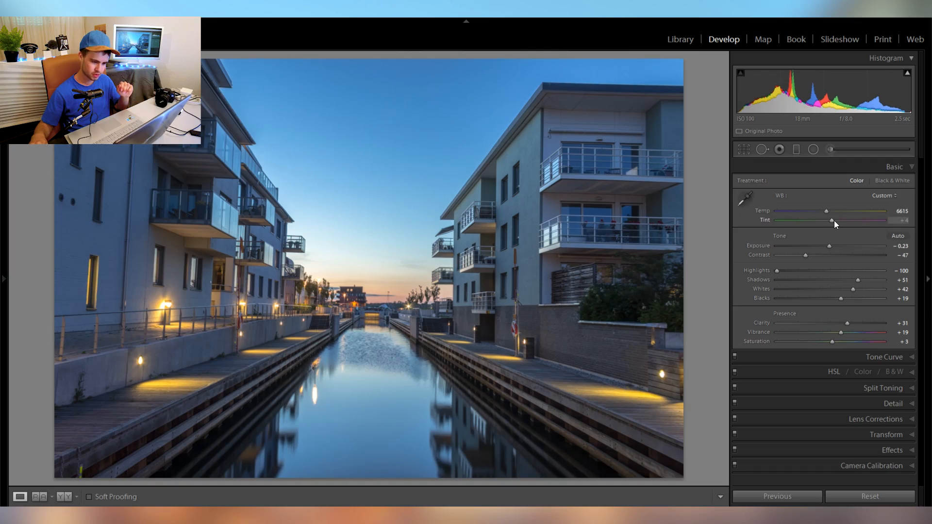
pyautogui.moveTo(834, 221); pyautogui.dragTo(836, 220)
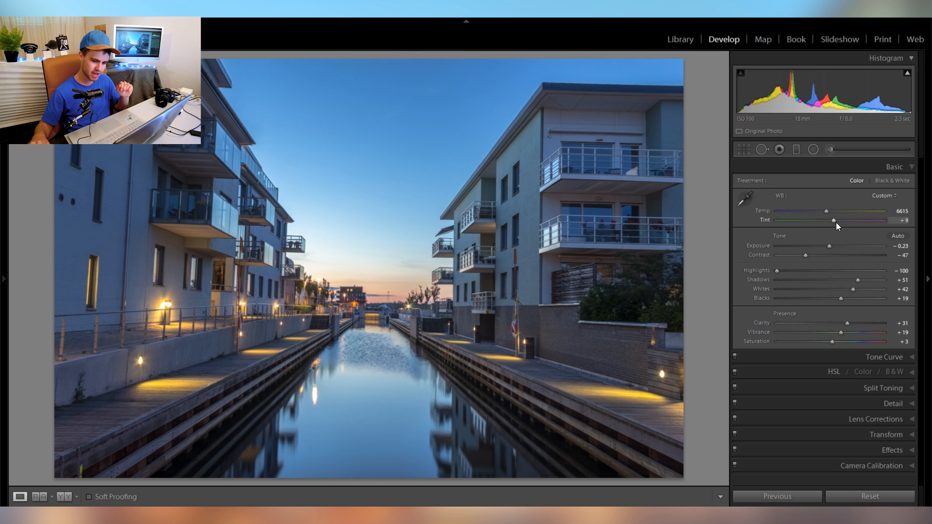
# - Give the highlights a warm yellow split-toning colour with hue 48 and saturation 37
pyautogui.click(841, 391)
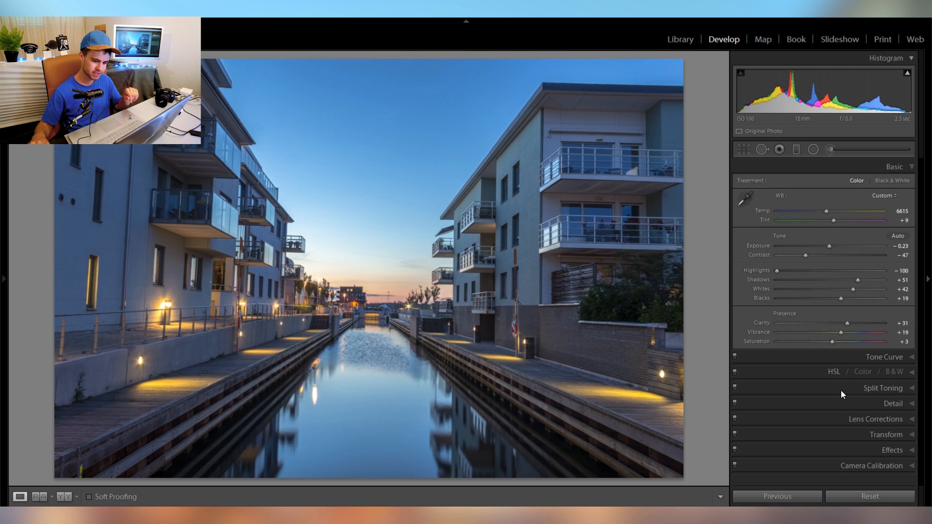
pyautogui.click(885, 227)
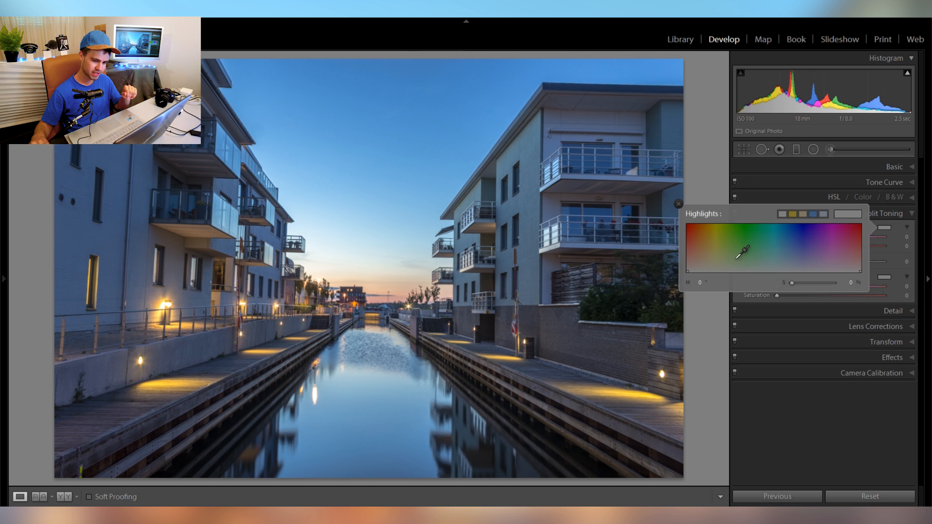
pyautogui.moveTo(743, 252); pyautogui.dragTo(711, 238)
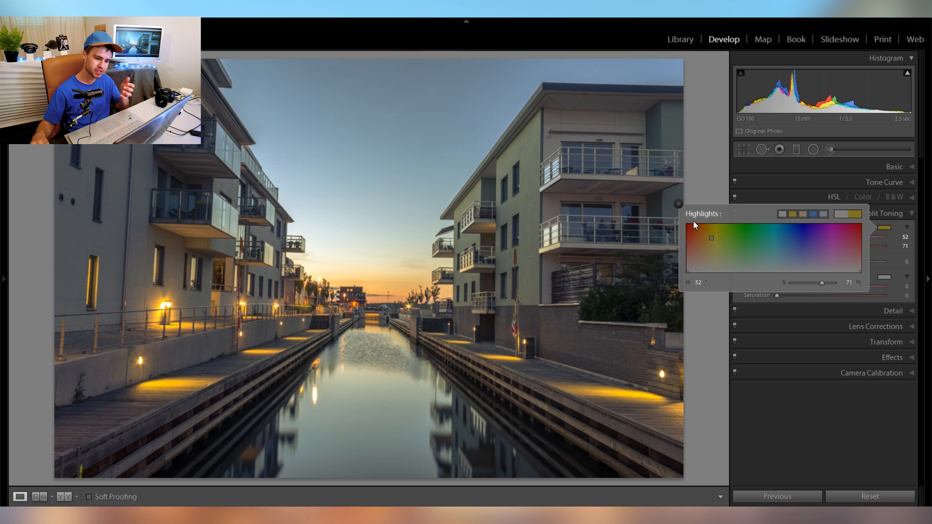
pyautogui.click(812, 167)
pyautogui.click(814, 167)
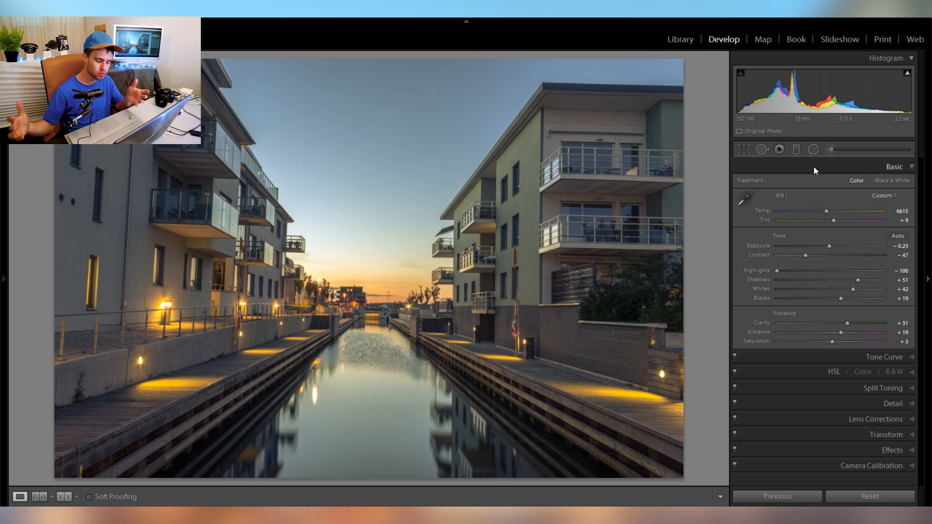
pyautogui.click(853, 385)
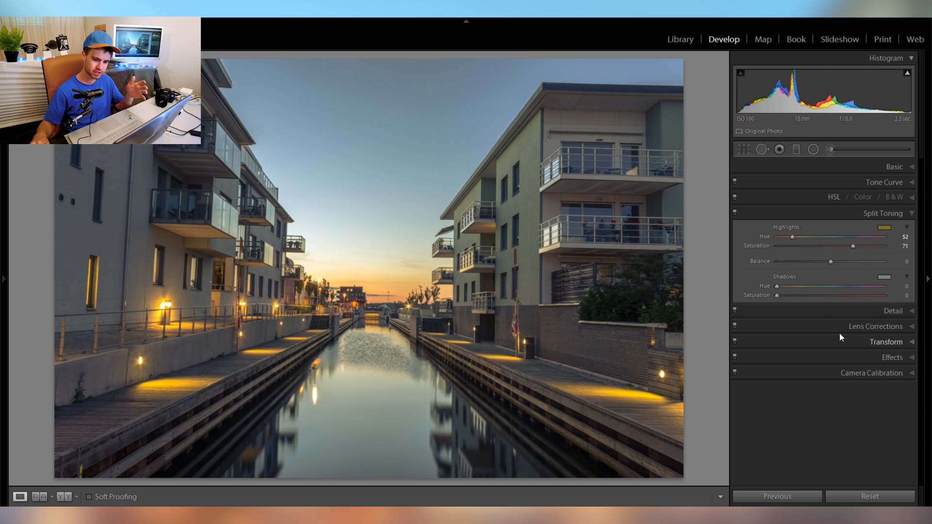
pyautogui.click(883, 226)
pyautogui.moveTo(712, 239)
pyautogui.mouseDown()
pyautogui.moveTo(719, 270)
pyautogui.moveTo(712, 249)
pyautogui.mouseUp()
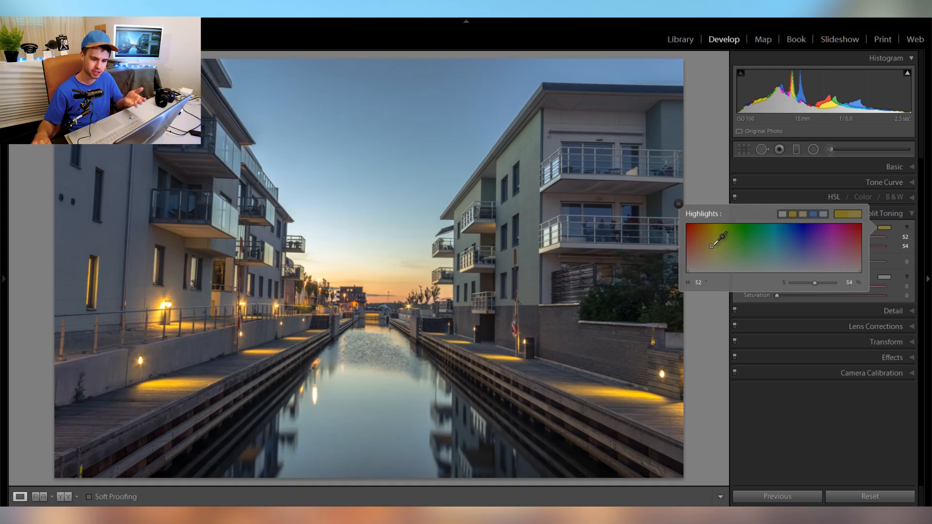
pyautogui.moveTo(715, 246); pyautogui.dragTo(711, 245)
pyautogui.click(175, 290)
pyautogui.click(277, 317)
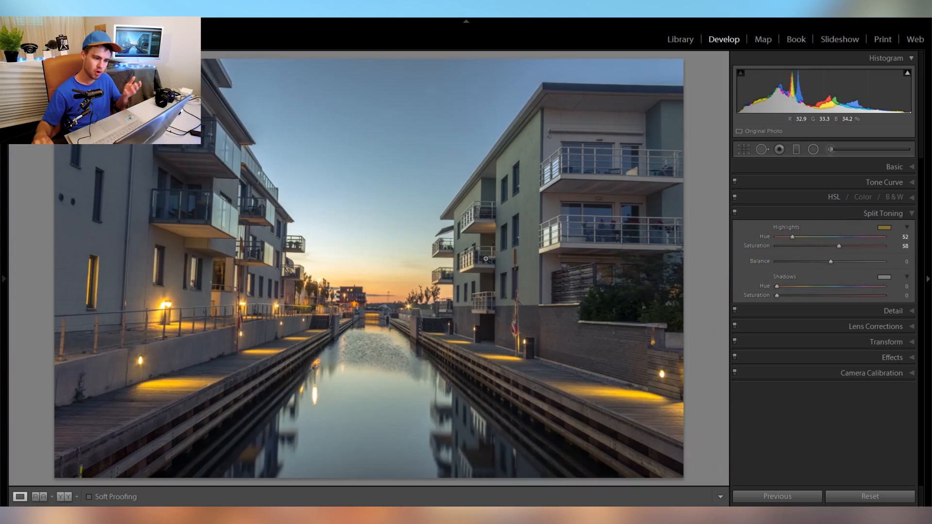
pyautogui.click(885, 228)
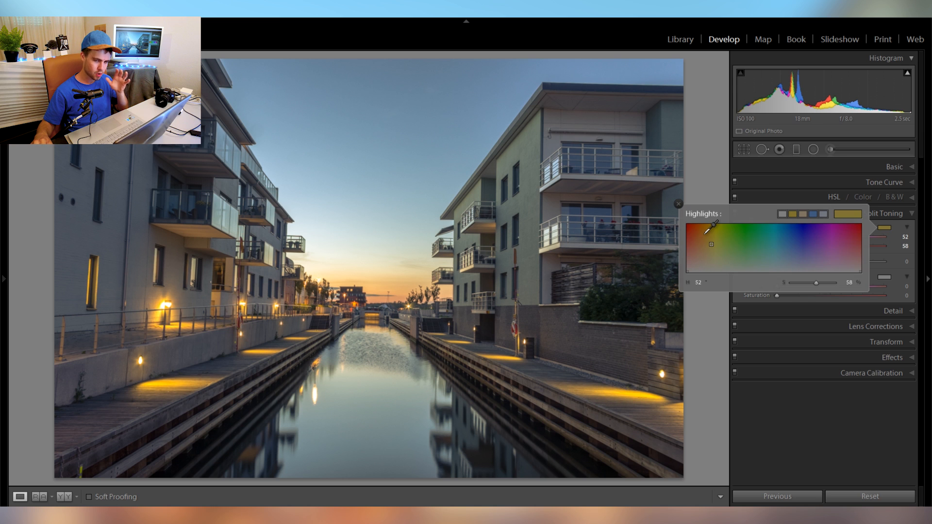
pyautogui.moveTo(714, 256)
pyautogui.mouseDown()
pyautogui.moveTo(709, 277)
pyautogui.moveTo(710, 249)
pyautogui.mouseUp()
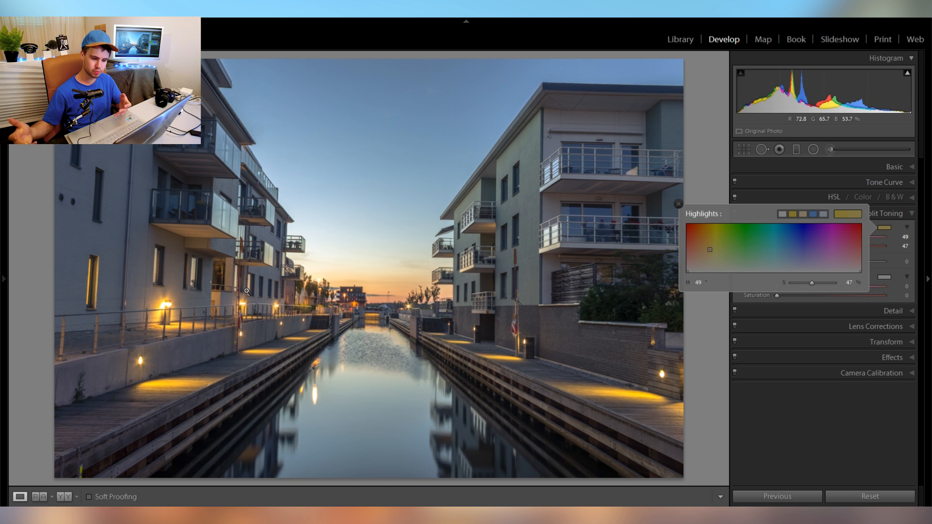
pyautogui.moveTo(709, 250); pyautogui.dragTo(711, 254)
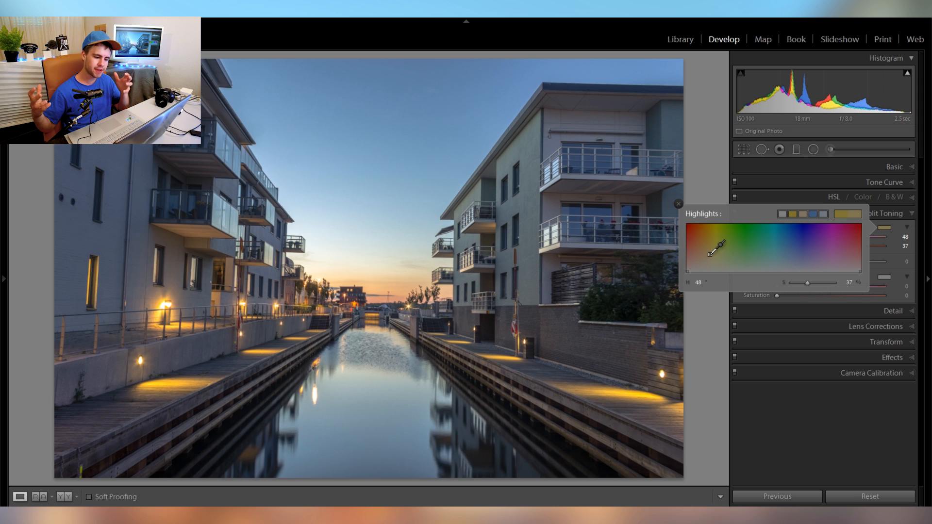
pyautogui.click(680, 204)
# - Give the shadows a faint reddish split-toning colour with hue 10 and saturation 8
pyautogui.click(887, 277)
pyautogui.moveTo(705, 297)
pyautogui.mouseDown()
pyautogui.moveTo(776, 300)
pyautogui.moveTo(802, 315)
pyautogui.moveTo(803, 337)
pyautogui.moveTo(800, 311)
pyautogui.moveTo(692, 300)
pyautogui.mouseUp()
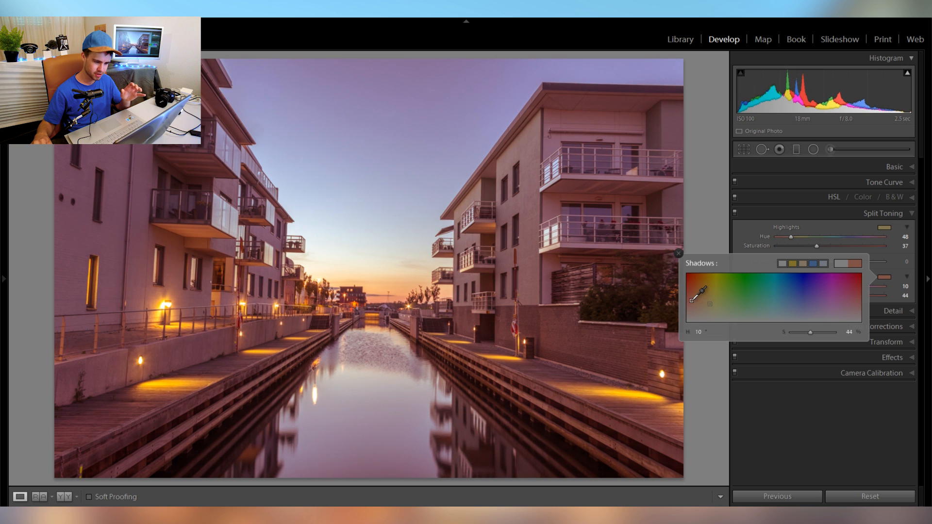
pyautogui.moveTo(797, 333); pyautogui.dragTo(795, 333)
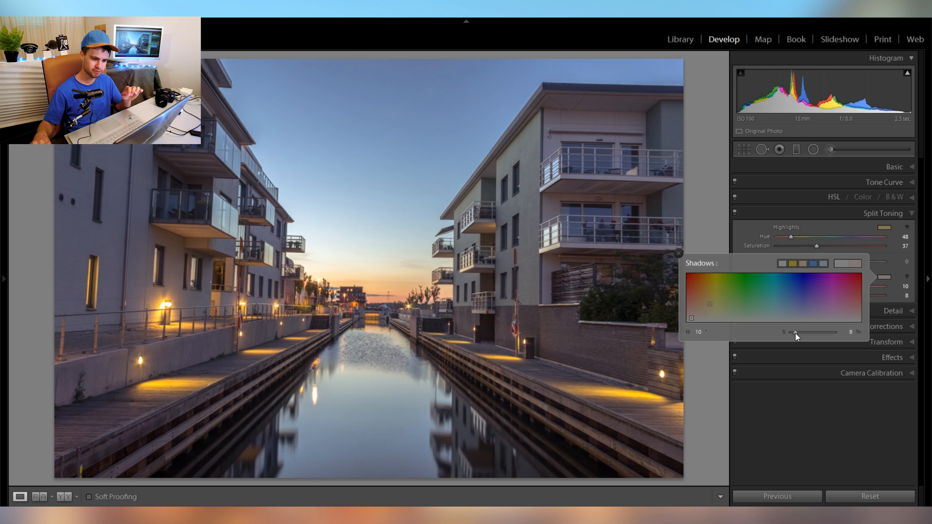
pyautogui.click(678, 254)
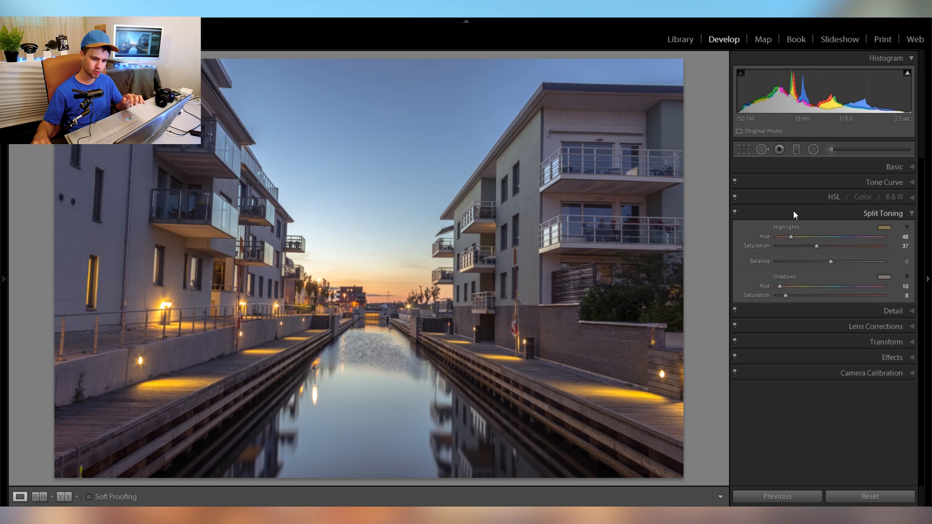
# - Compare the photo with and without the split toning, leaving the effect enabled
pyautogui.click(736, 214)
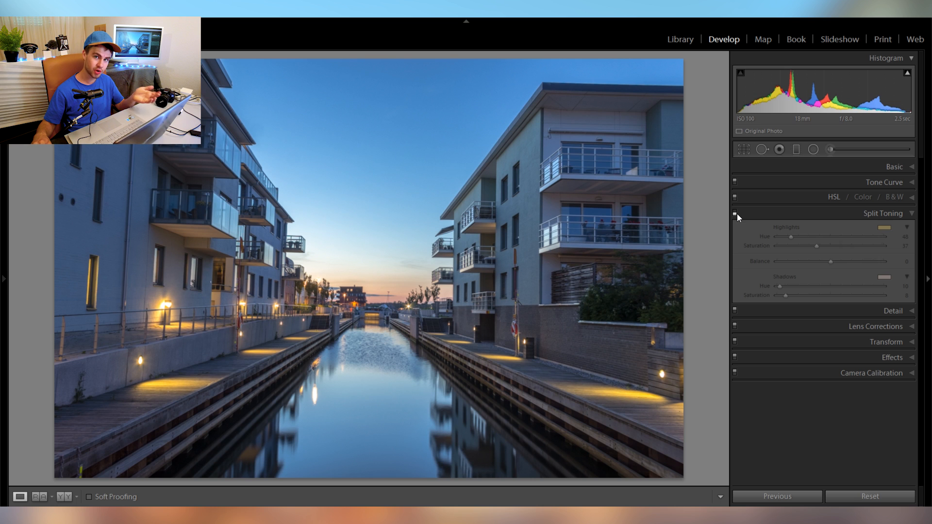
pyautogui.click(736, 213)
pyautogui.click(736, 214)
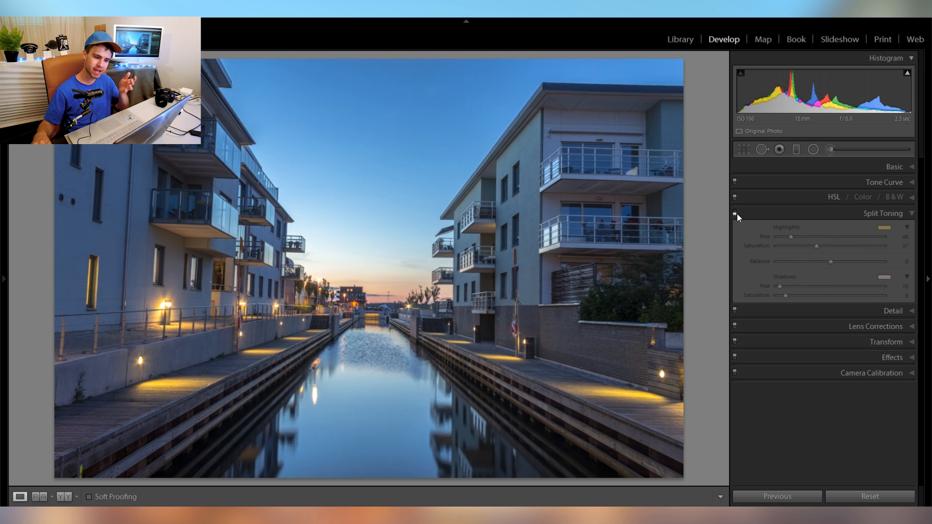
pyautogui.click(736, 214)
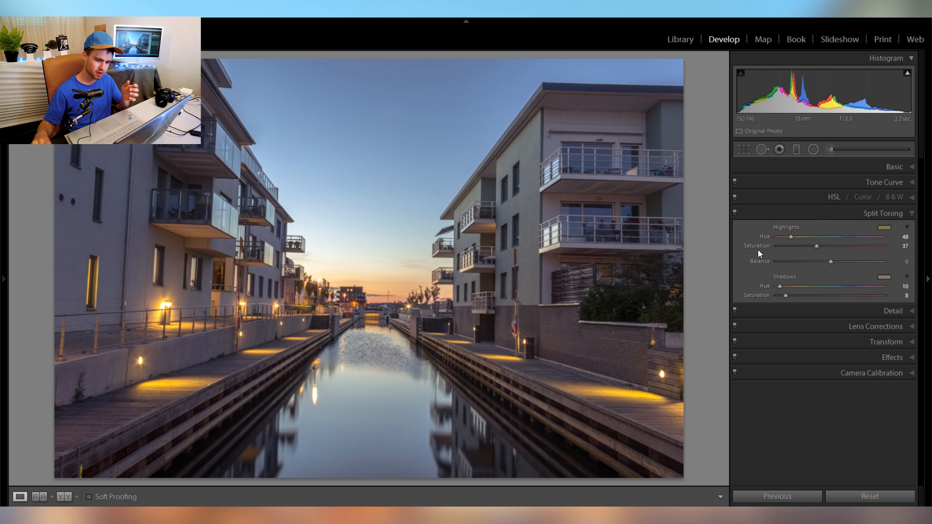
pyautogui.click(735, 212)
pyautogui.click(734, 212)
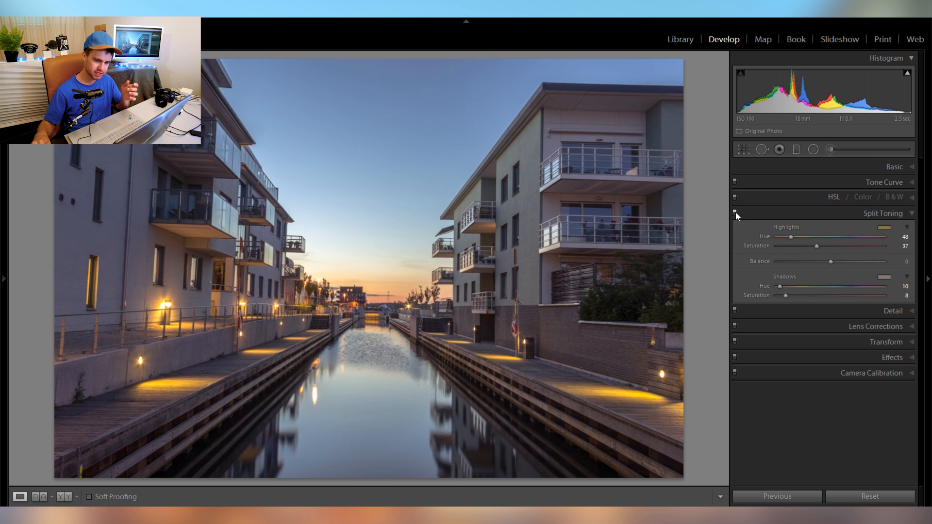
pyautogui.click(818, 163)
pyautogui.click(818, 163)
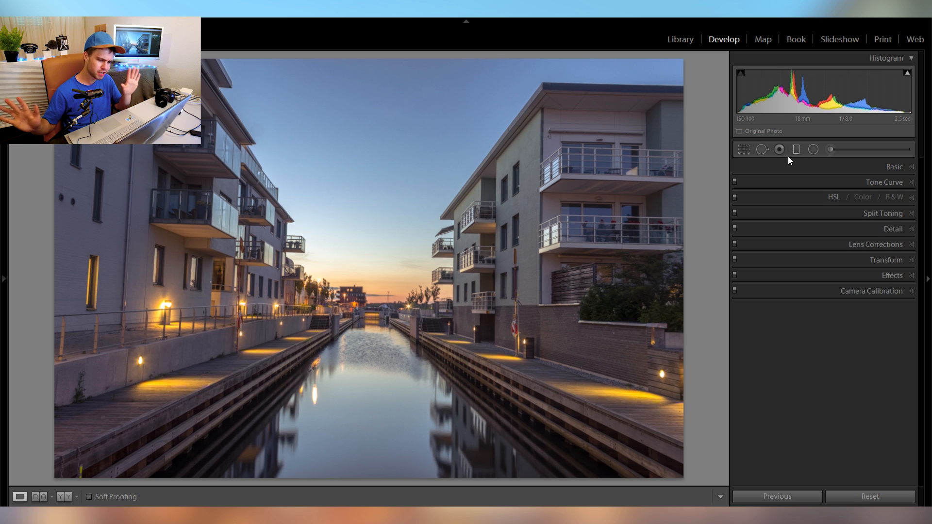
pyautogui.click(832, 164)
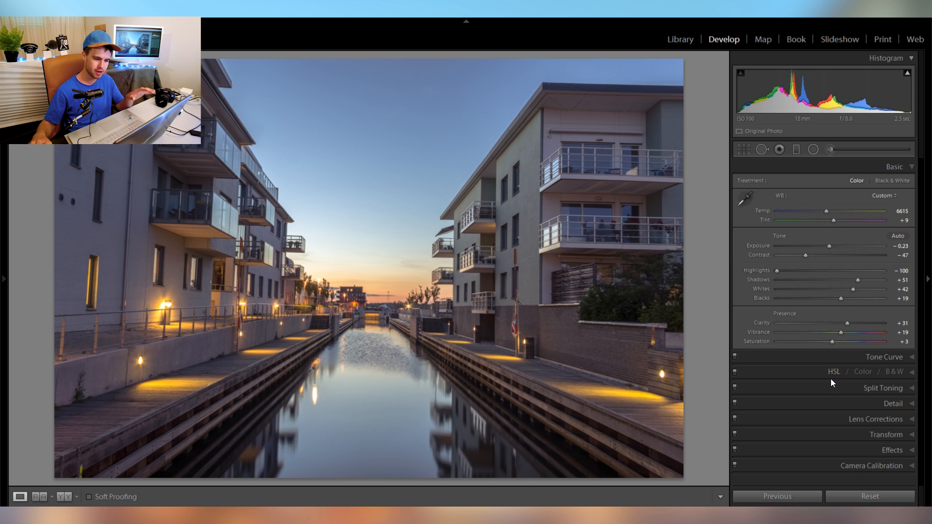
# - Shape the tone curve with Highlights at -34, Lights at +5, Darks at -7 and Shadows at -50
pyautogui.click(809, 359)
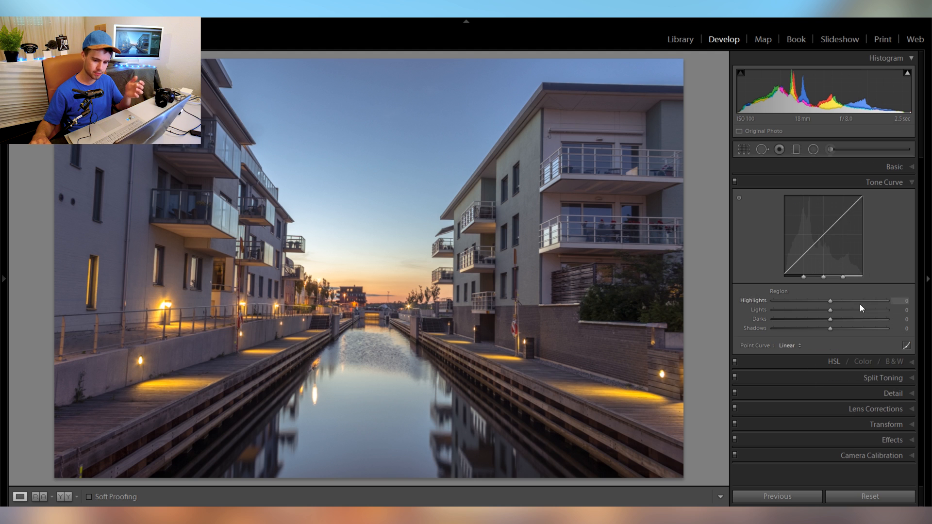
pyautogui.moveTo(831, 302)
pyautogui.mouseDown()
pyautogui.moveTo(809, 293)
pyautogui.moveTo(832, 311)
pyautogui.moveTo(855, 311)
pyautogui.moveTo(832, 311)
pyautogui.mouseUp()
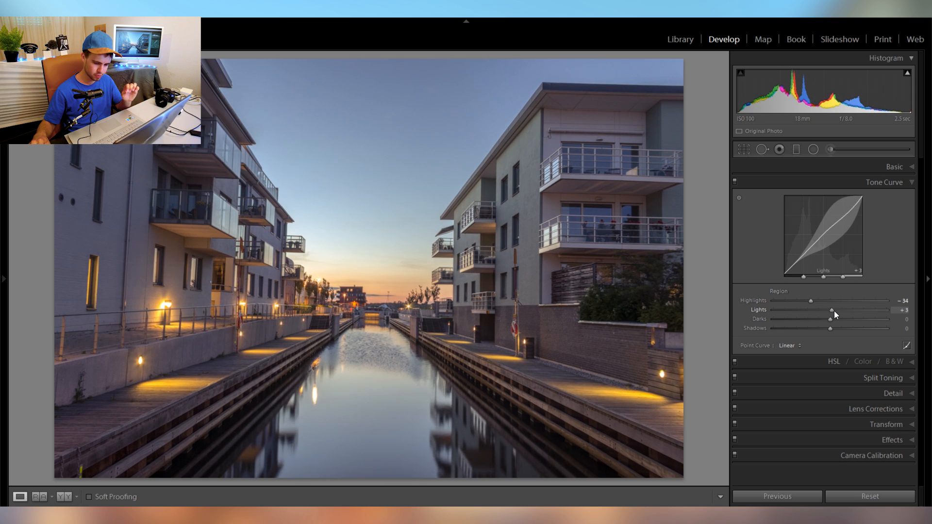
pyautogui.moveTo(832, 314)
pyautogui.mouseDown()
pyautogui.moveTo(812, 320)
pyautogui.moveTo(829, 319)
pyautogui.mouseUp()
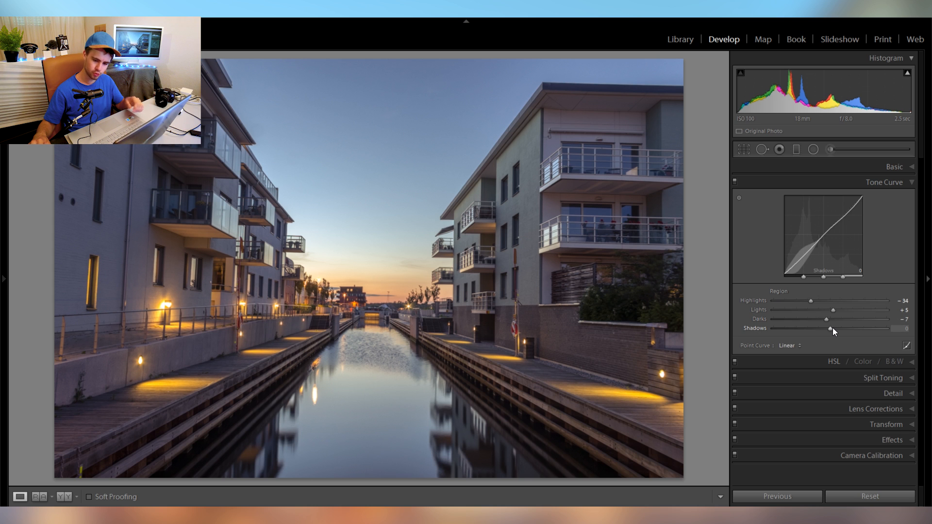
pyautogui.moveTo(832, 328)
pyautogui.mouseDown()
pyautogui.moveTo(791, 328)
pyautogui.moveTo(860, 330)
pyautogui.moveTo(829, 328)
pyautogui.moveTo(850, 328)
pyautogui.moveTo(838, 329)
pyautogui.mouseUp()
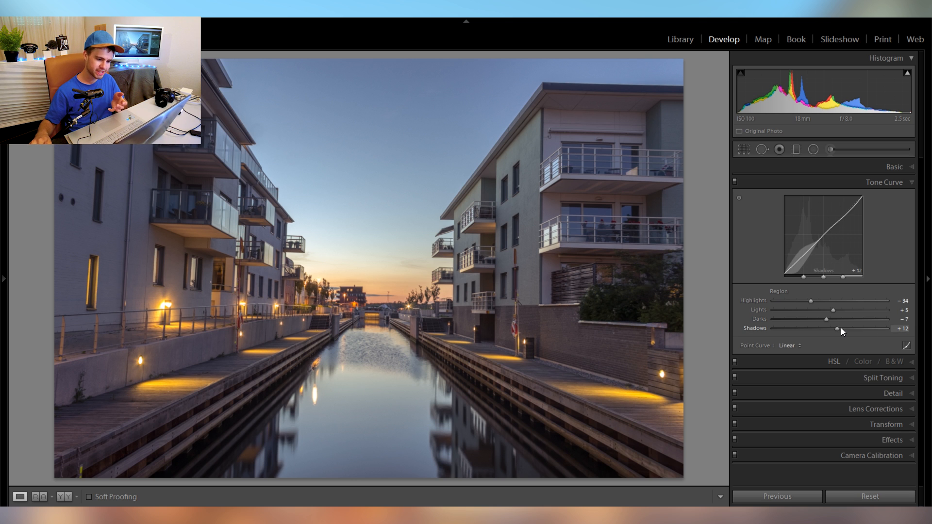
pyautogui.moveTo(841, 327); pyautogui.dragTo(803, 336)
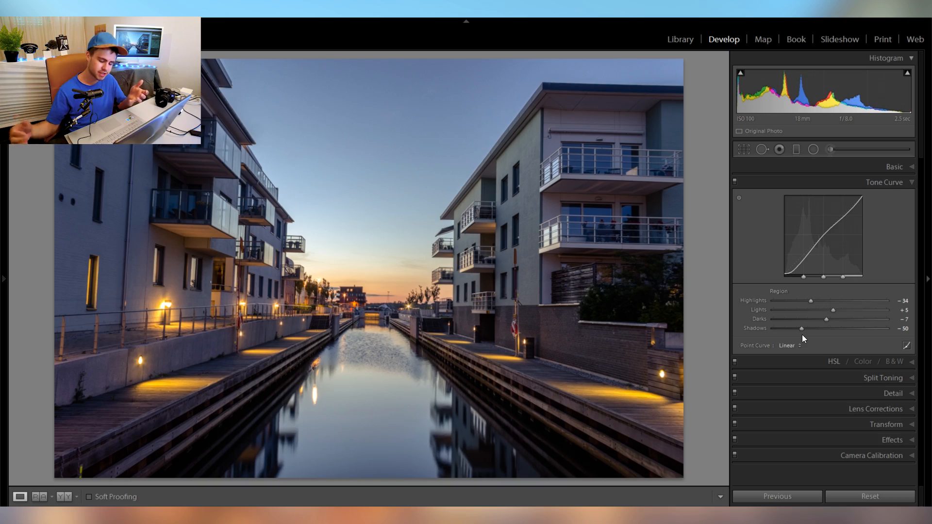
# - Raise the tone curve's Shadows region to +13
pyautogui.moveTo(802, 334)
pyautogui.mouseDown()
pyautogui.moveTo(827, 323)
pyautogui.moveTo(806, 325)
pyautogui.mouseUp()
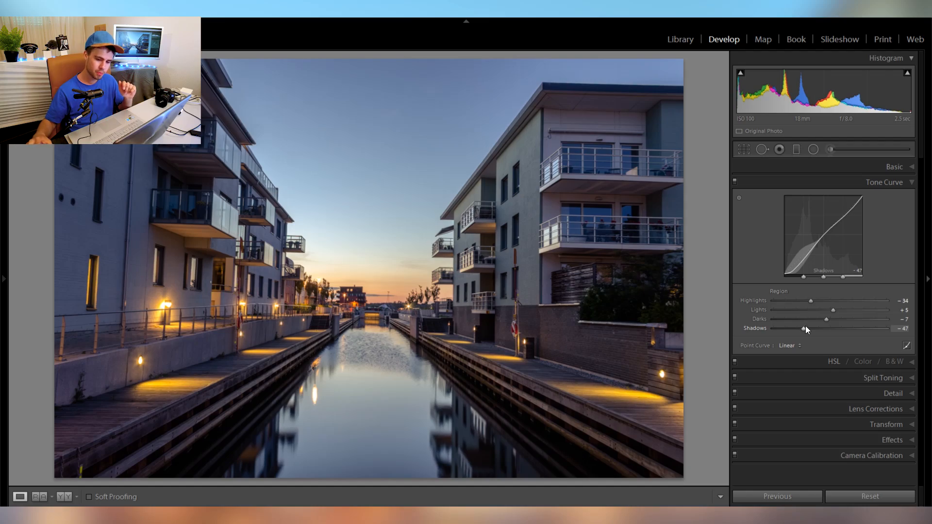
pyautogui.moveTo(804, 328); pyautogui.dragTo(838, 329)
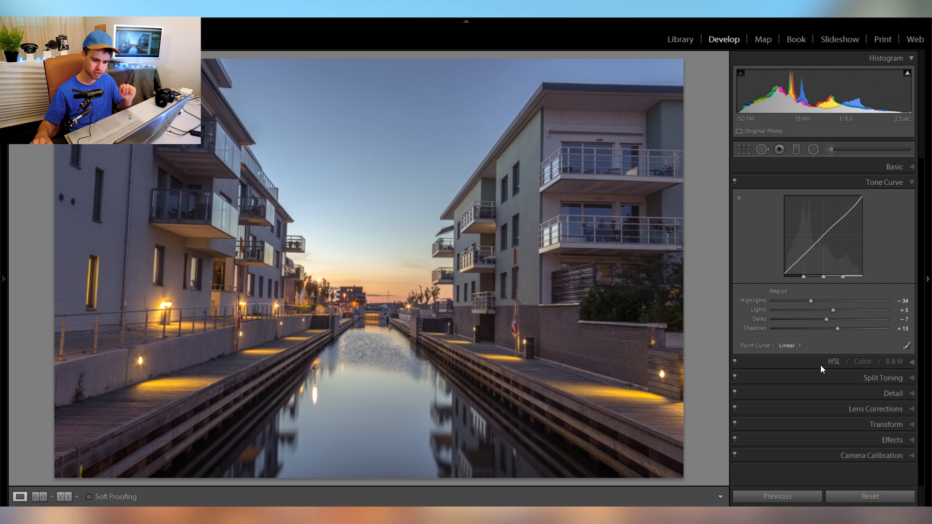
# - Shift the sky's hue with the targeted adjustment to Aqua -1 and Blue -6, and compare the photo with and without HSL
pyautogui.click(807, 362)
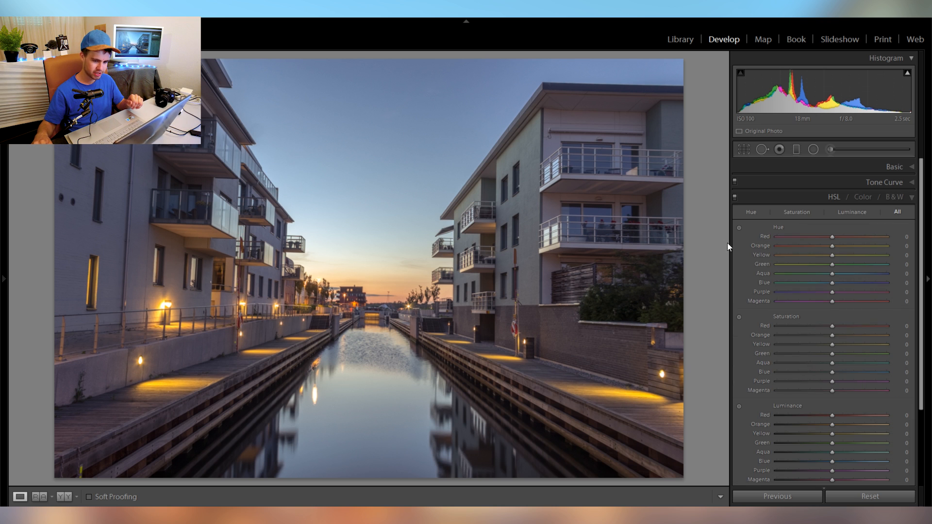
pyautogui.click(739, 227)
pyautogui.moveTo(373, 201)
pyautogui.mouseDown()
pyautogui.moveTo(373, 181)
pyautogui.moveTo(380, 193)
pyautogui.mouseUp()
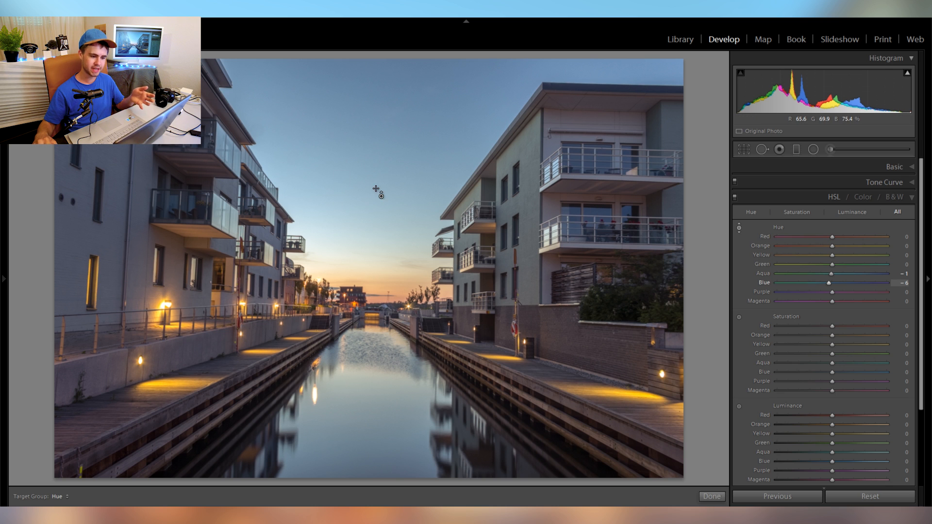
pyautogui.moveTo(377, 192)
pyautogui.mouseDown()
pyautogui.moveTo(377, 206)
pyautogui.moveTo(377, 169)
pyautogui.moveTo(377, 191)
pyautogui.mouseUp()
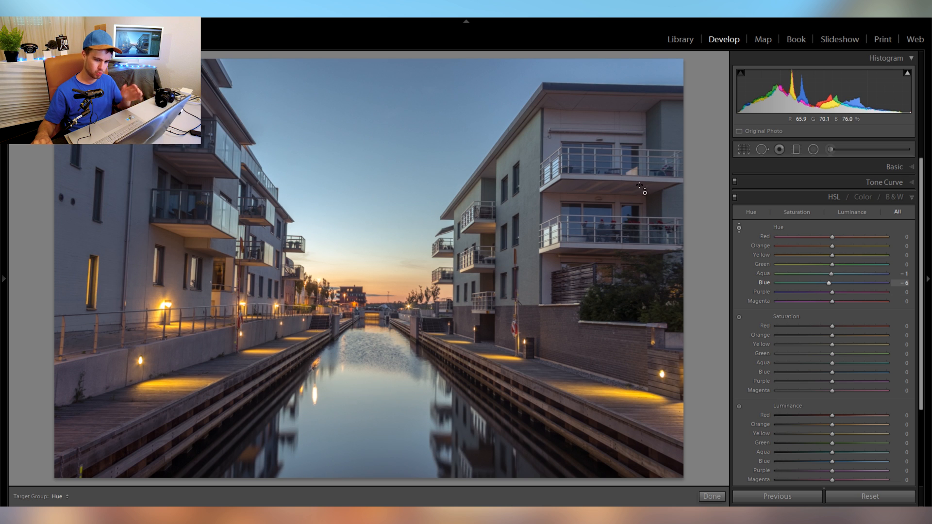
pyautogui.click(736, 198)
pyautogui.click(735, 200)
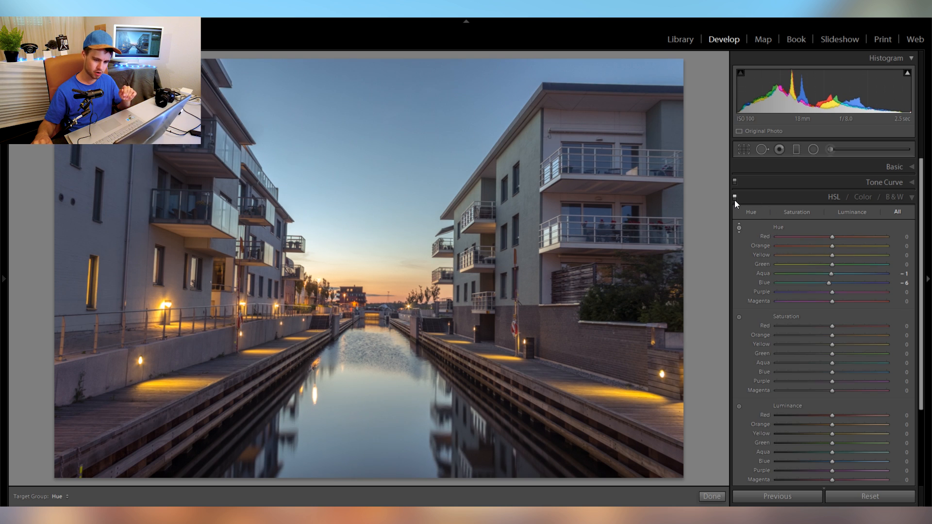
# - Boost the blue saturation by sampling the canal water, to Aqua +2 and Blue +19
pyautogui.click(740, 317)
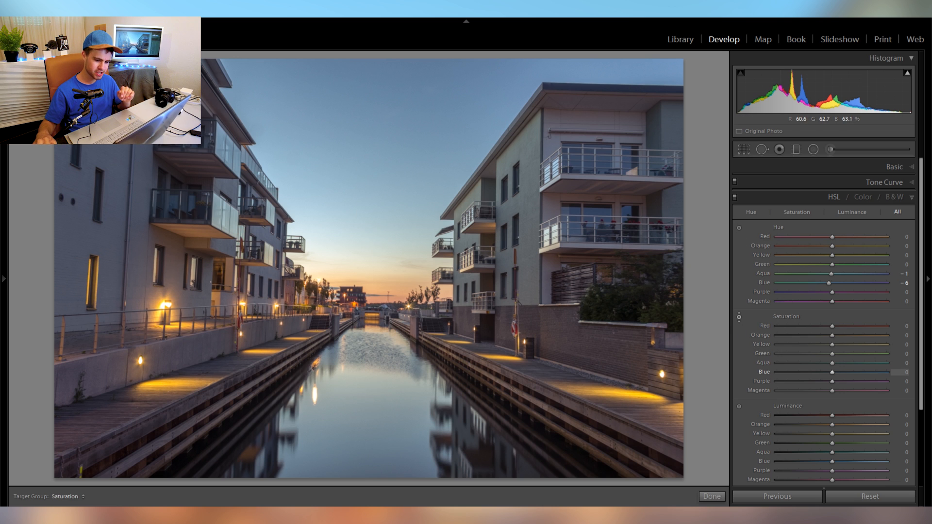
pyautogui.moveTo(370, 383); pyautogui.dragTo(370, 367)
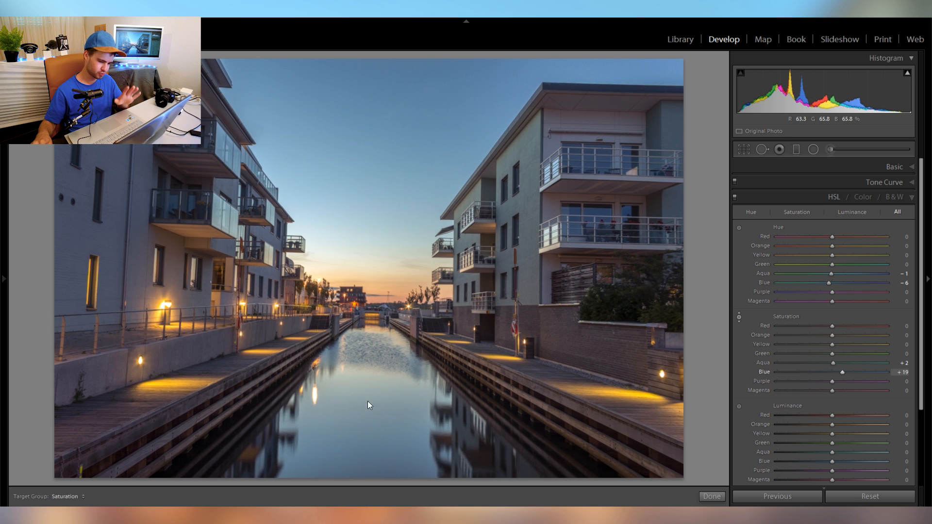
pyautogui.click(739, 318)
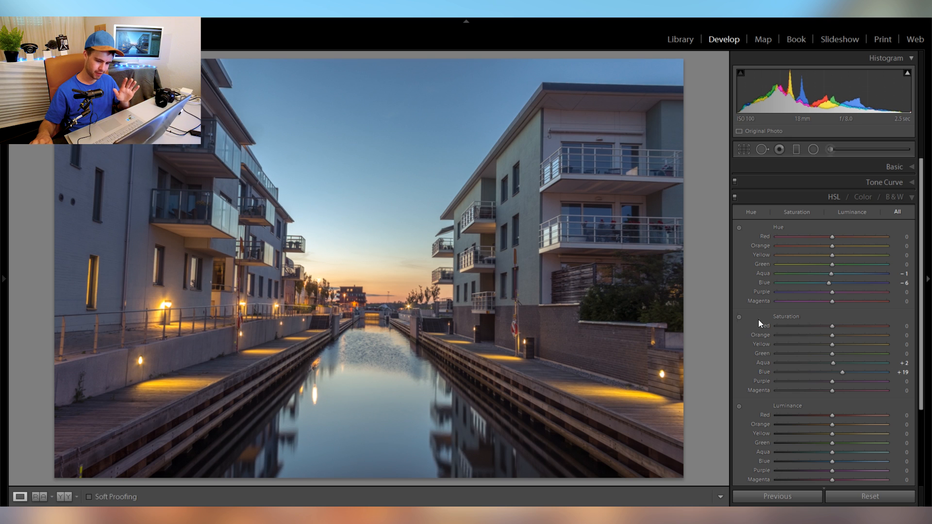
# - Try darkening the sky heavily with HSL luminance at Aqua -7 and Blue -87, and undo the change
pyautogui.click(739, 406)
pyautogui.moveTo(362, 176)
pyautogui.mouseDown()
pyautogui.moveTo(362, 197)
pyautogui.moveTo(362, 167)
pyautogui.moveTo(362, 226)
pyautogui.moveTo(365, 163)
pyautogui.mouseUp()
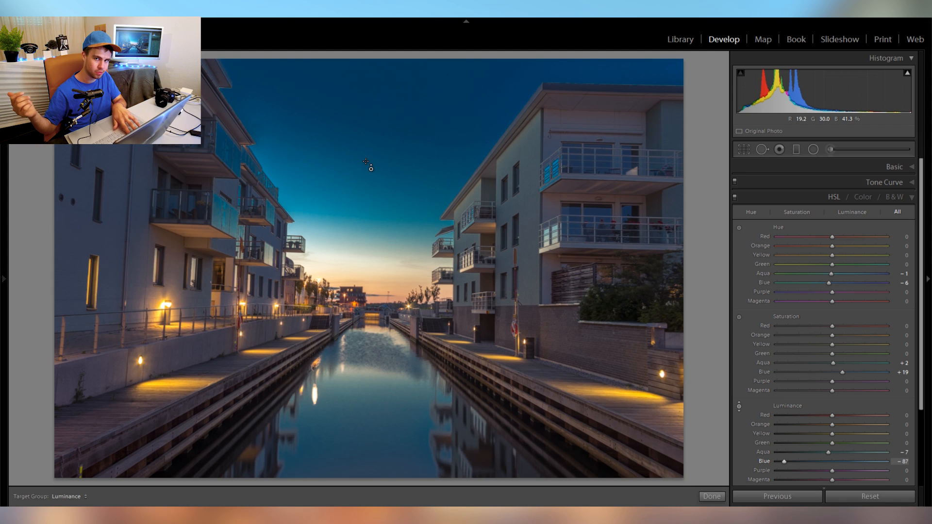
pyautogui.hotkey('ctrl', 'z')
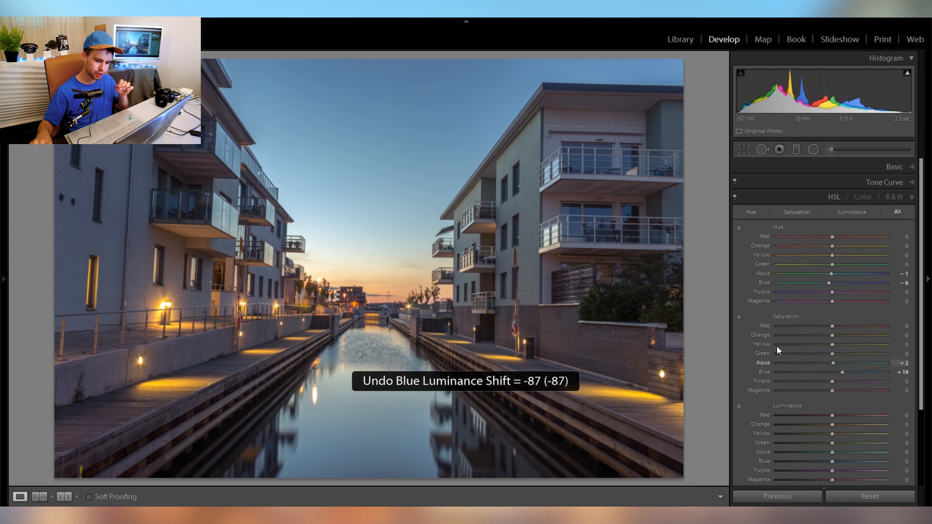
# - Darken the sky's luminance to Aqua -1 and Blue -9, and brighten the walkway lights to Orange +12 and Yellow +33
pyautogui.click(740, 407)
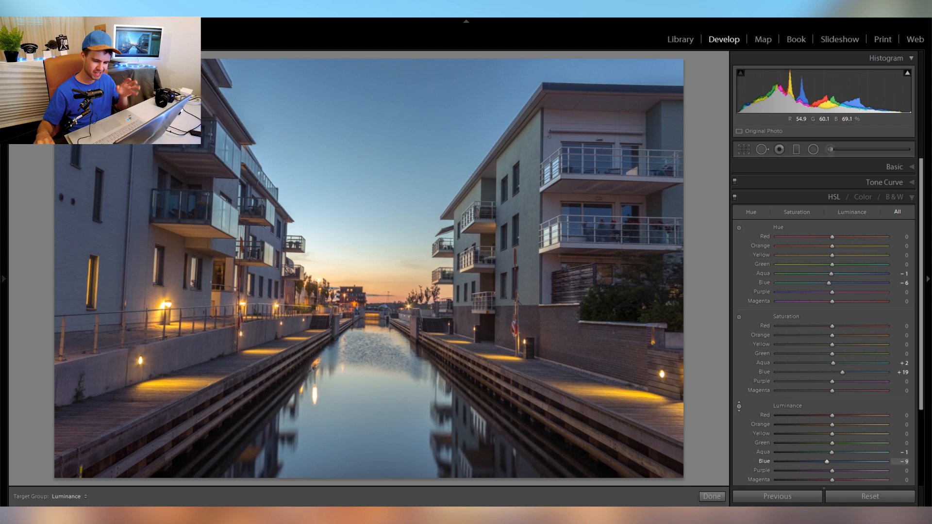
pyautogui.moveTo(362, 155); pyautogui.dragTo(362, 158)
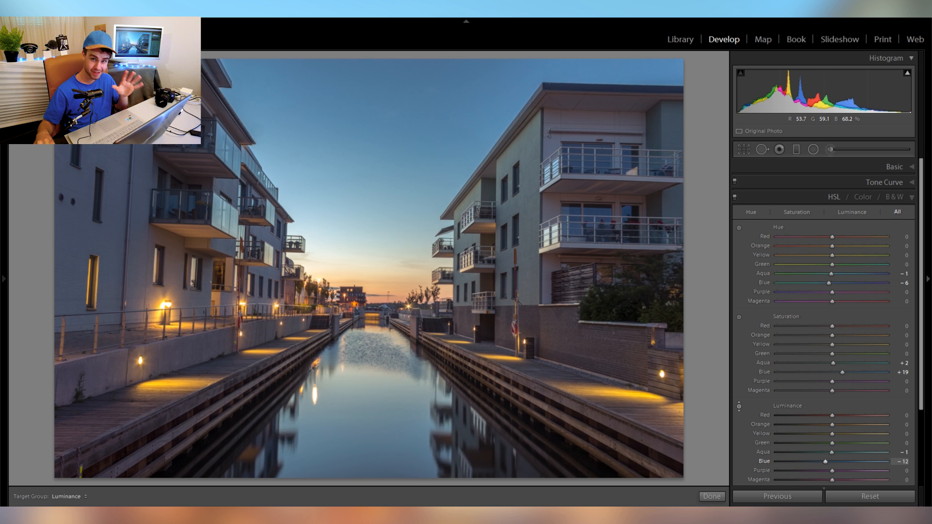
pyautogui.moveTo(362, 158); pyautogui.dragTo(360, 155)
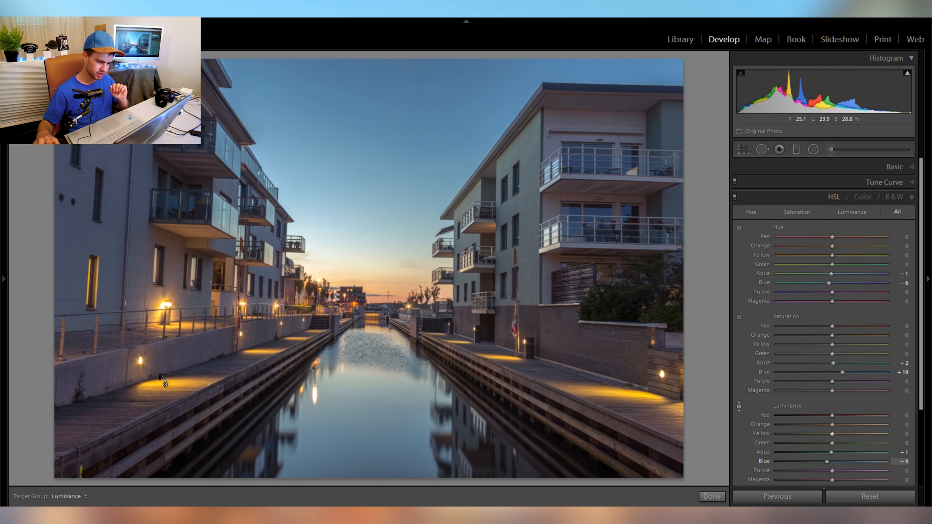
pyautogui.moveTo(161, 377); pyautogui.dragTo(161, 366)
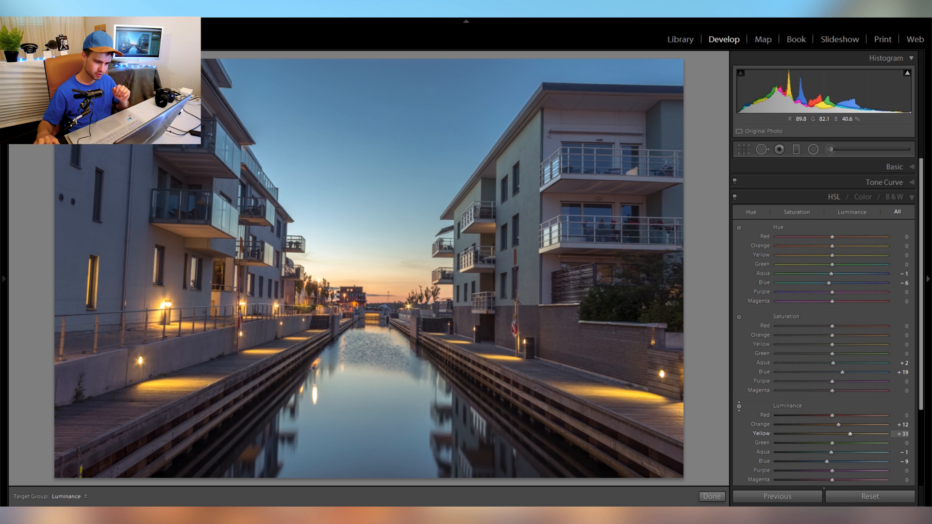
pyautogui.click(739, 405)
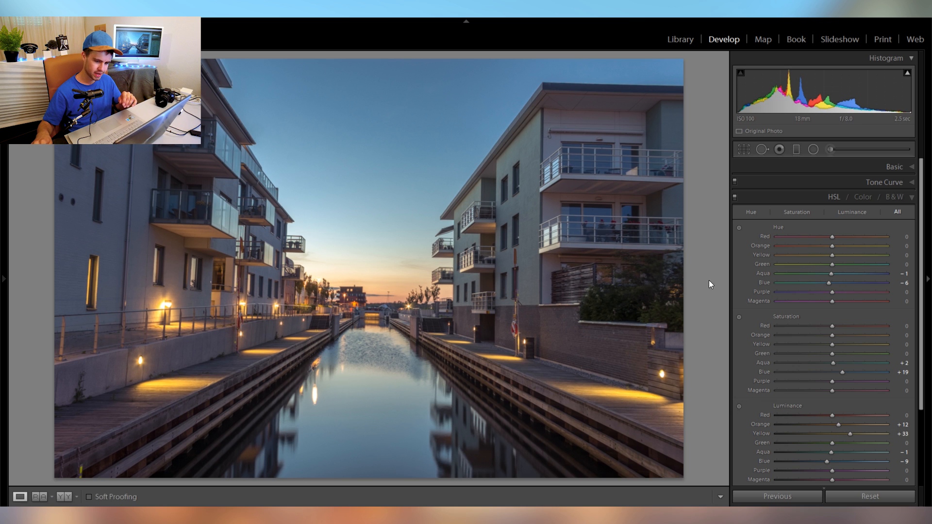
# - Warm the hue of the yellow lights on the walkway to Orange -9 and Yellow -33, and finish the HSL adjustments
pyautogui.click(740, 228)
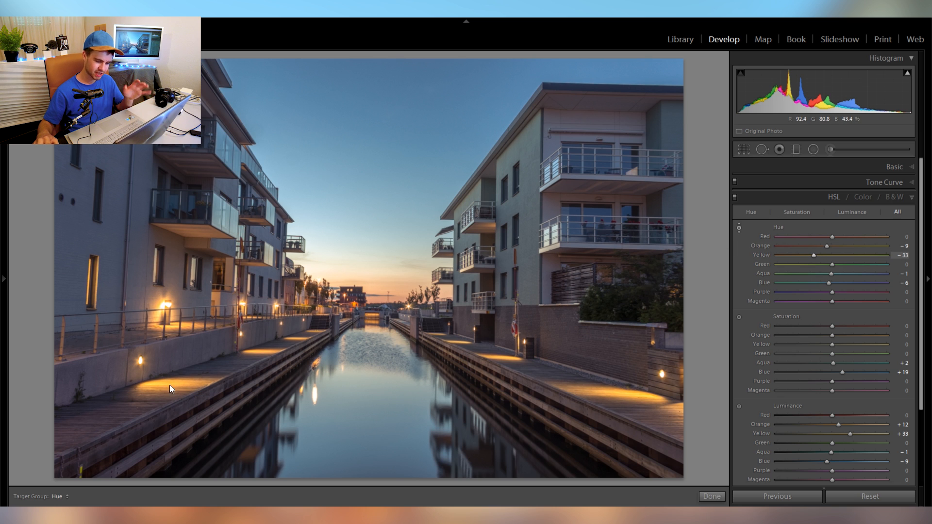
pyautogui.click(739, 228)
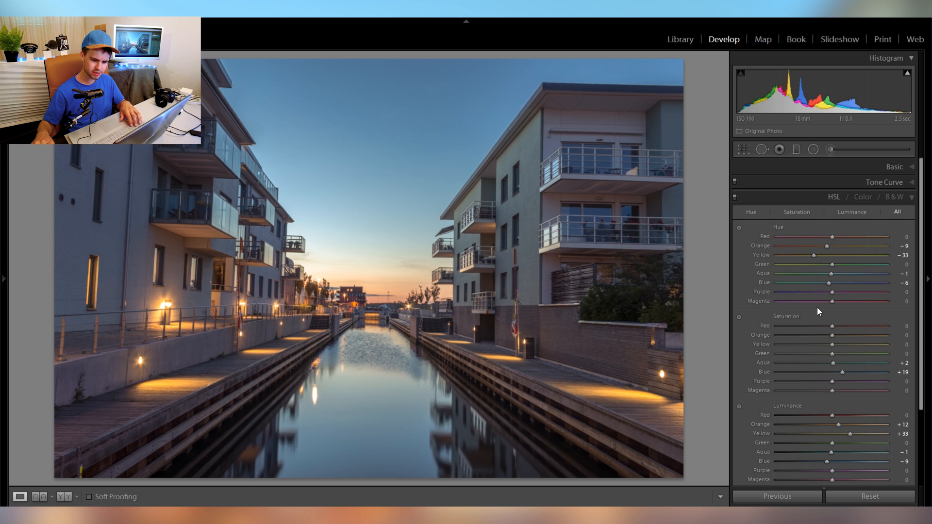
pyautogui.click(795, 195)
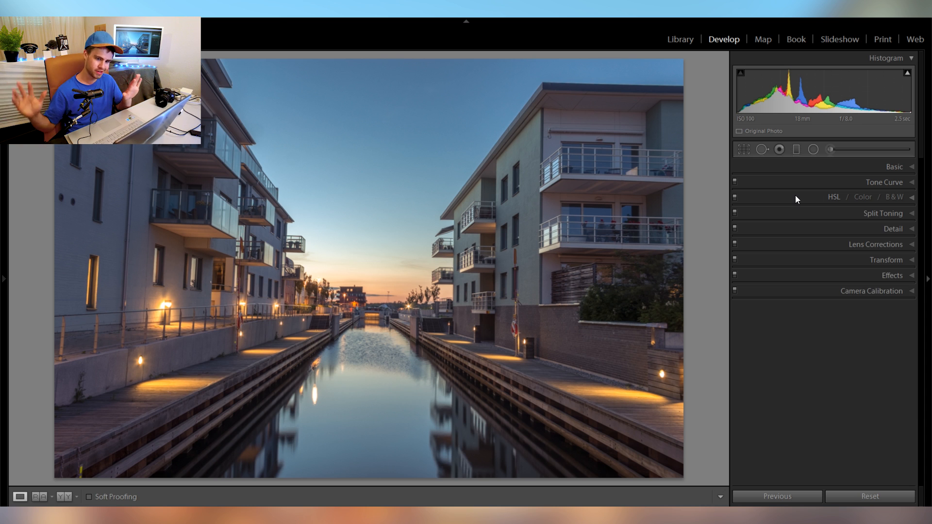
# - Compare the original and the edited photo side by side, and return to the single view
pyautogui.press('y')
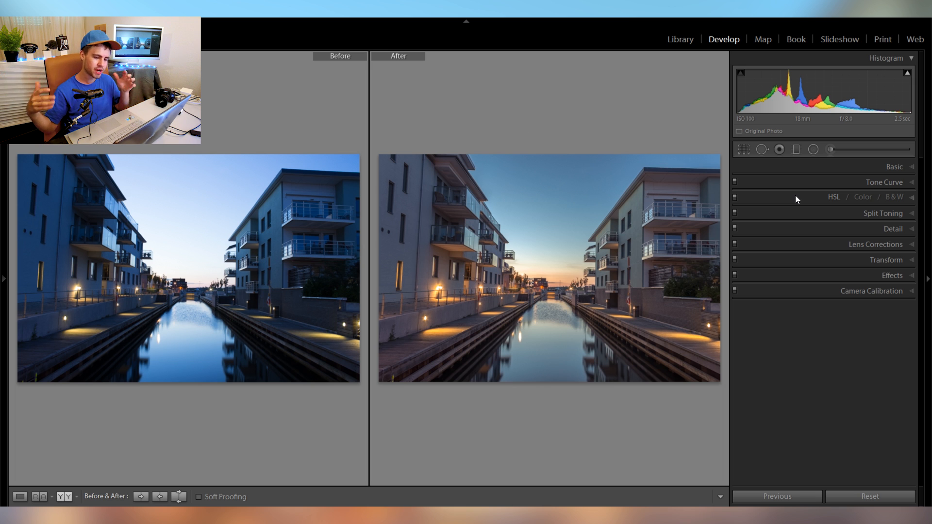
pyautogui.press('y')
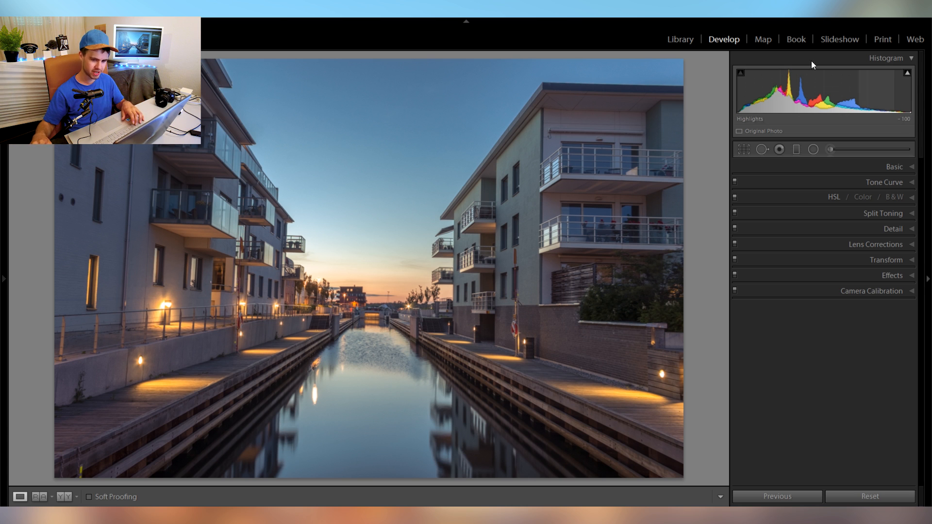
# - Set the sharpening amount to 60 while checking the apartment building's facade up close
pyautogui.click(837, 228)
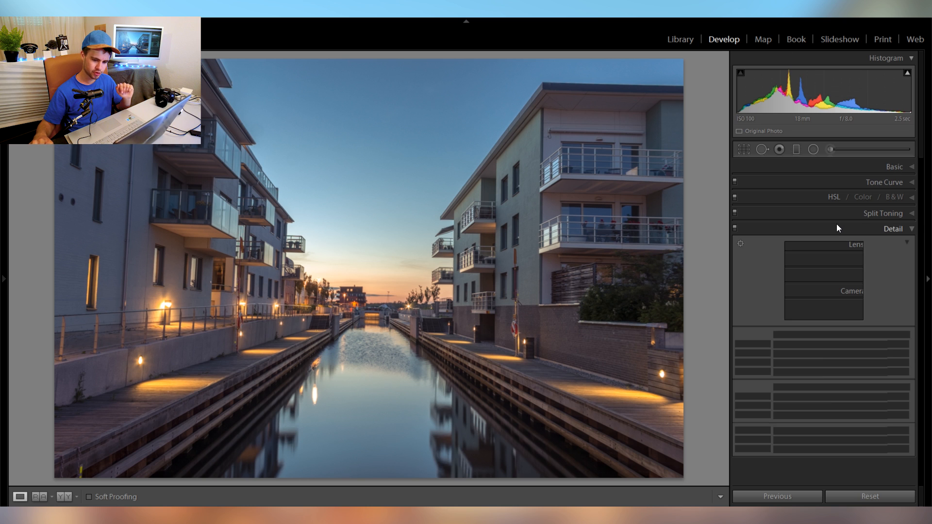
pyautogui.click(498, 233)
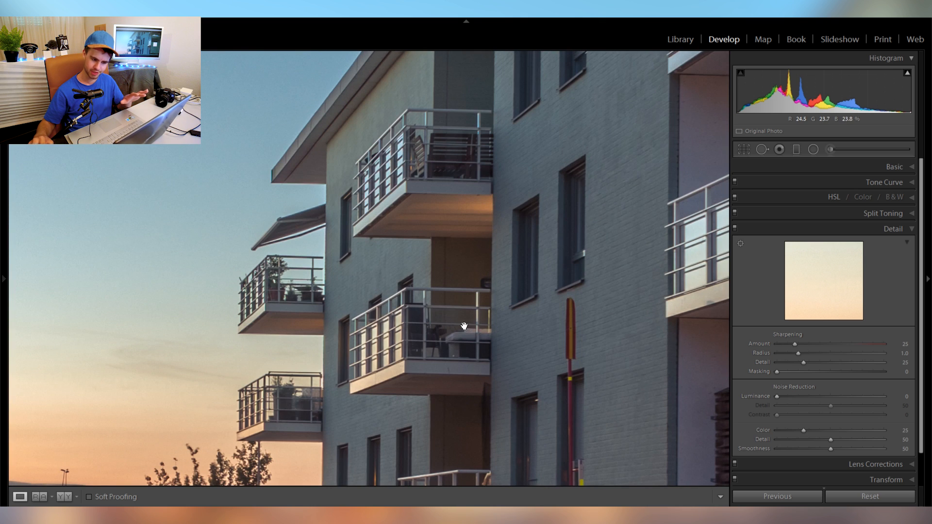
pyautogui.moveTo(441, 345); pyautogui.dragTo(323, 189)
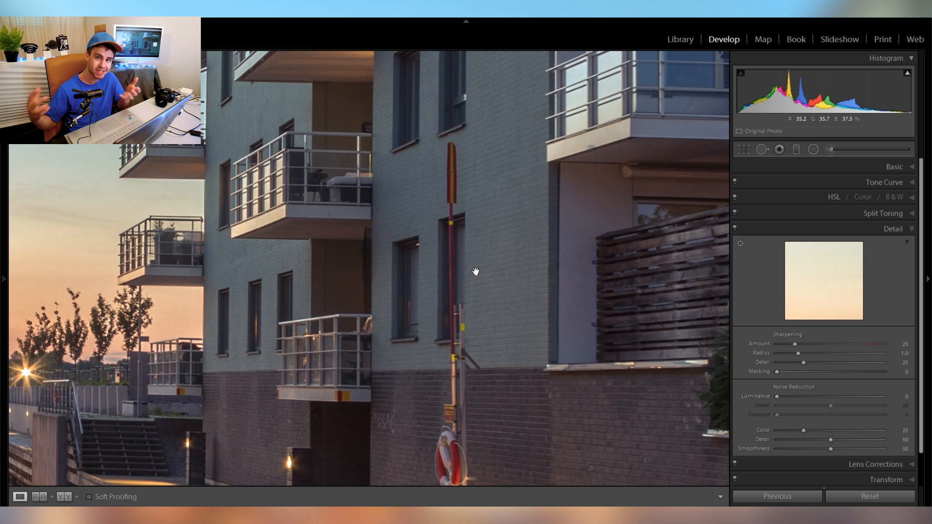
pyautogui.moveTo(476, 272)
pyautogui.mouseDown()
pyautogui.moveTo(452, 258)
pyautogui.moveTo(458, 276)
pyautogui.moveTo(478, 281)
pyautogui.mouseUp()
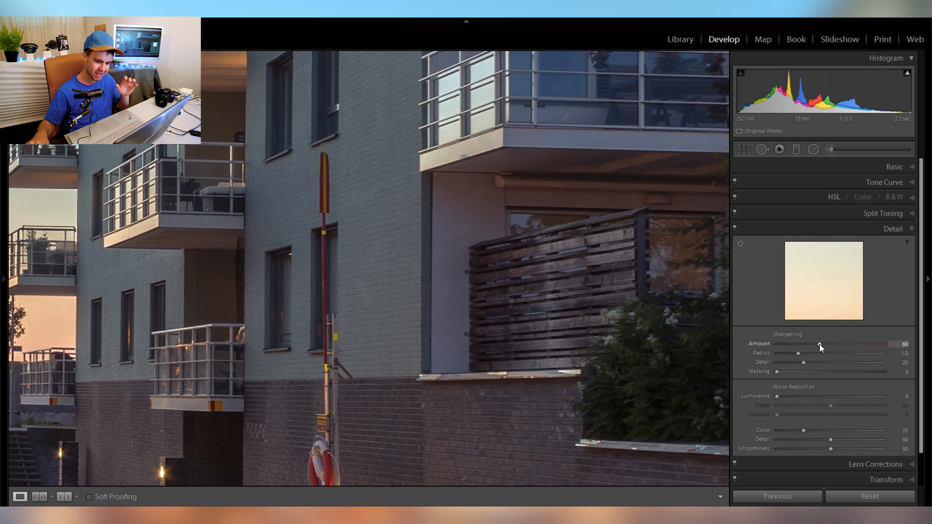
pyautogui.moveTo(392, 297); pyautogui.dragTo(574, 257)
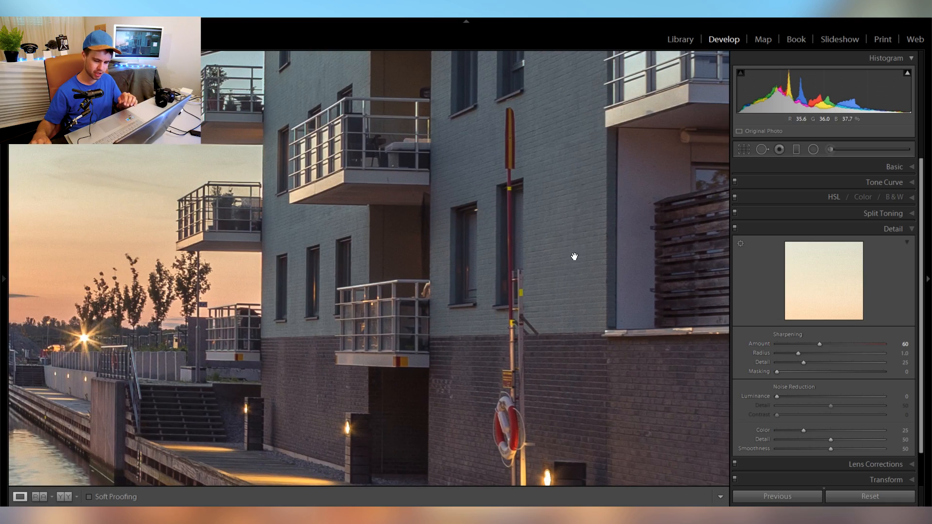
pyautogui.click(554, 254)
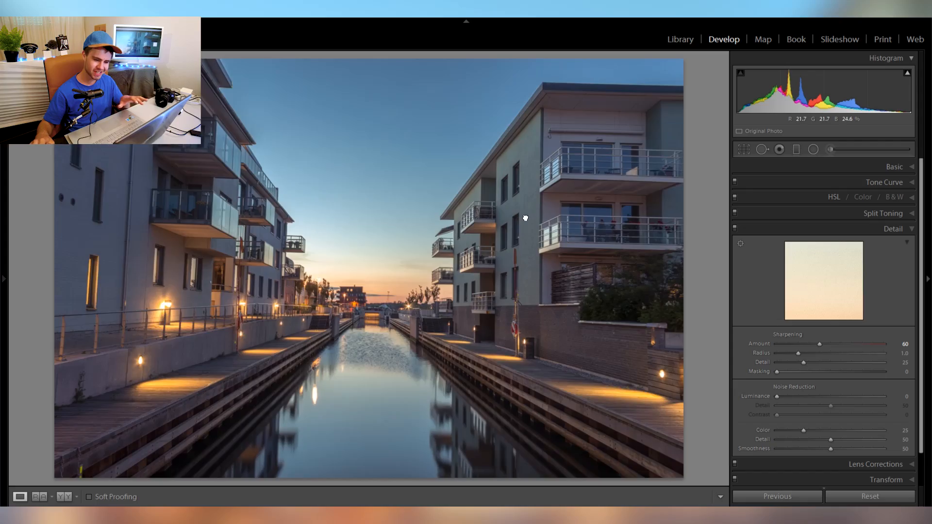
# - Try stronger sharpening amounts up to 150 on the building facade, and return the amount to 60
pyautogui.click(567, 298)
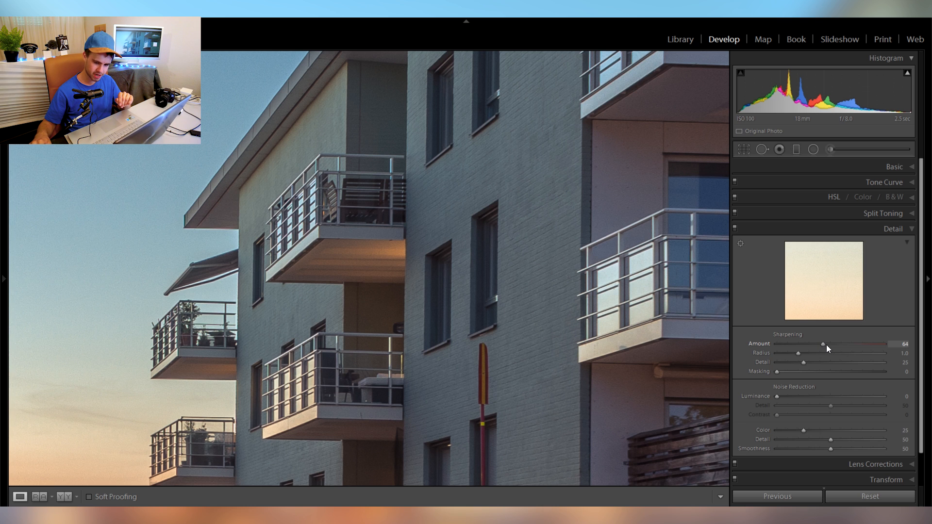
pyautogui.press('Up')
pyautogui.press('Up')
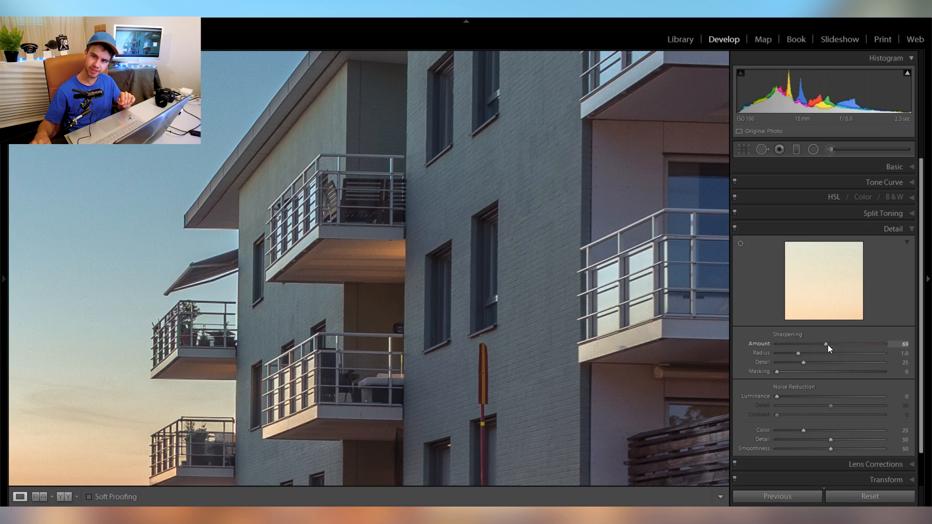
pyautogui.moveTo(465, 408); pyautogui.dragTo(567, 259)
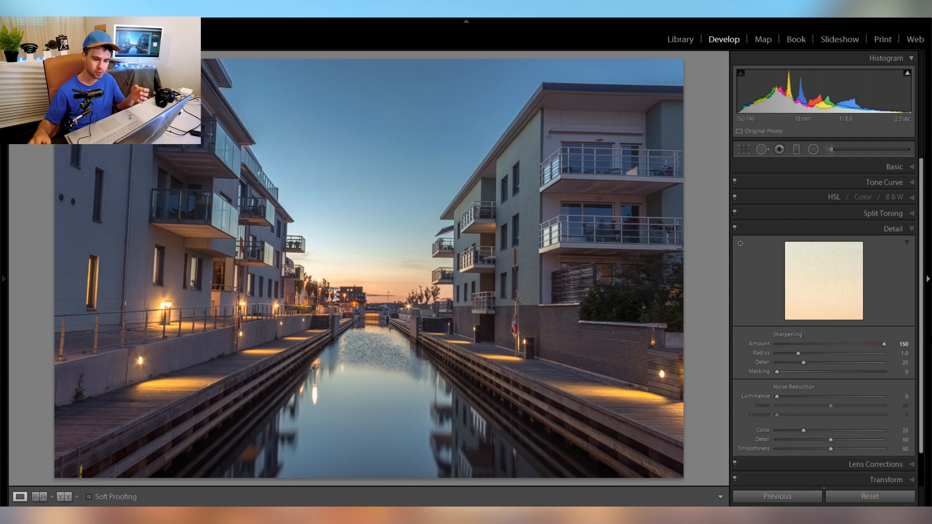
pyautogui.click(586, 308)
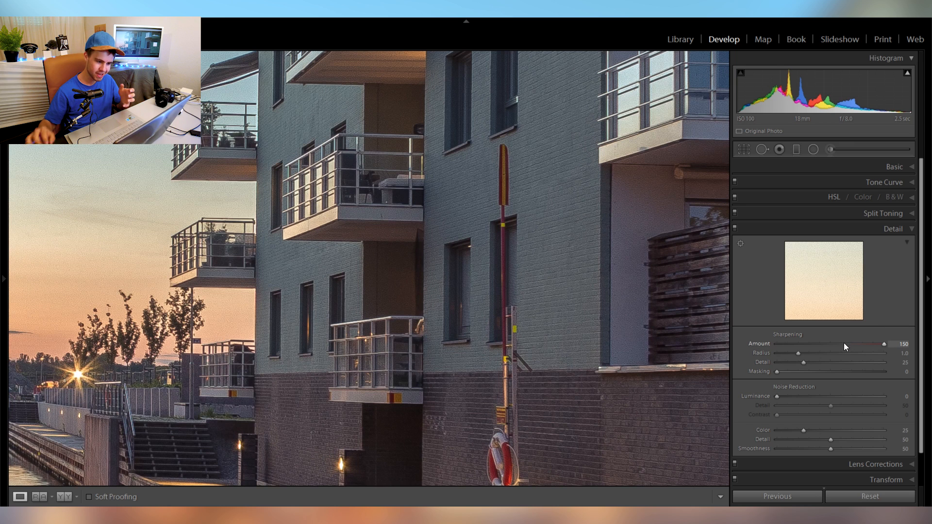
pyautogui.moveTo(842, 343); pyautogui.dragTo(828, 343)
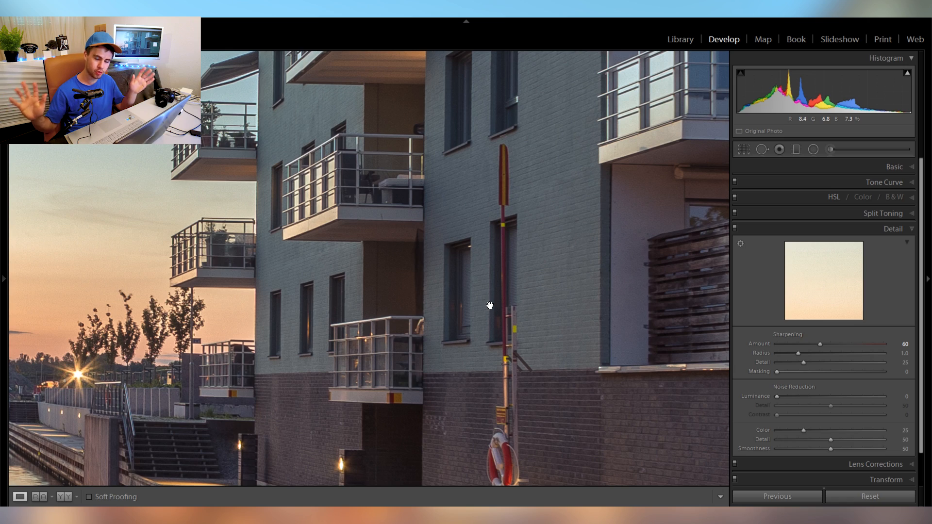
# - Test a sharpening amount of 150 around the canal and distant bridge, and bring it down to 62
pyautogui.moveTo(399, 271); pyautogui.dragTo(585, 206)
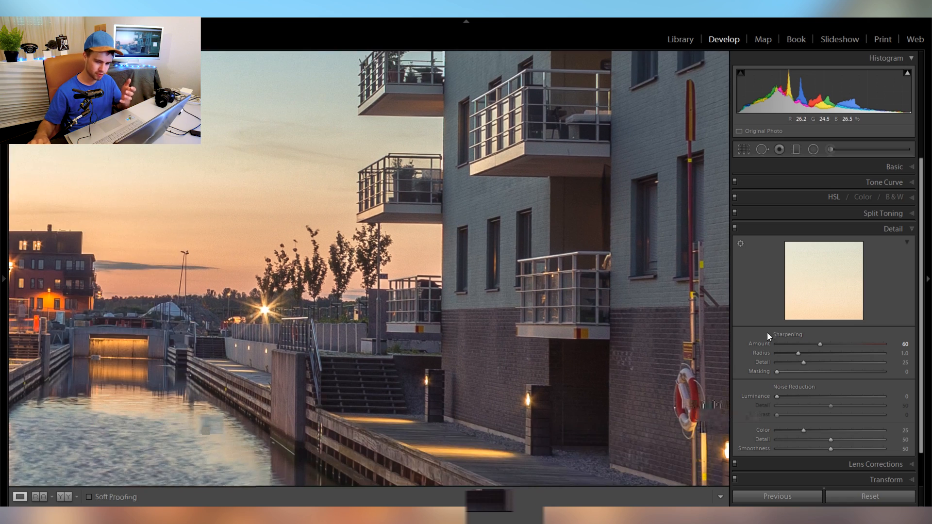
pyautogui.moveTo(120, 316); pyautogui.dragTo(415, 313)
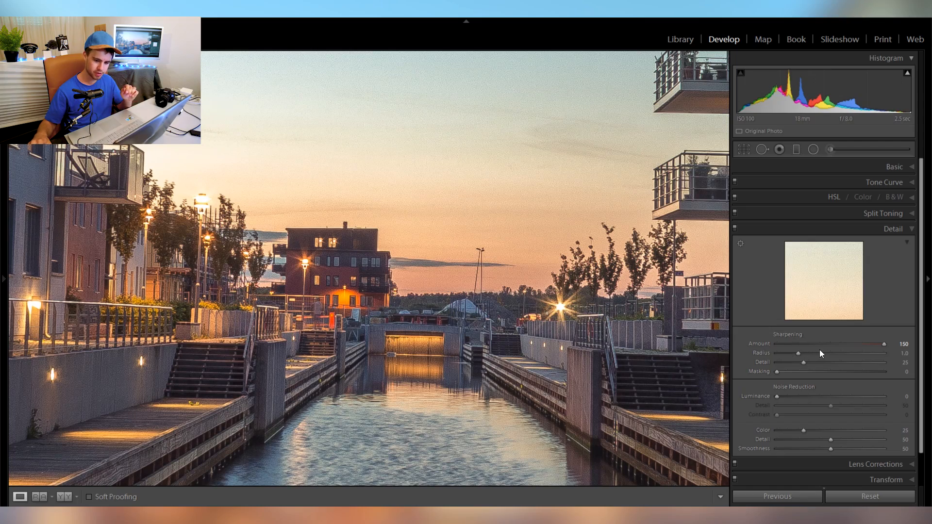
pyautogui.click(818, 344)
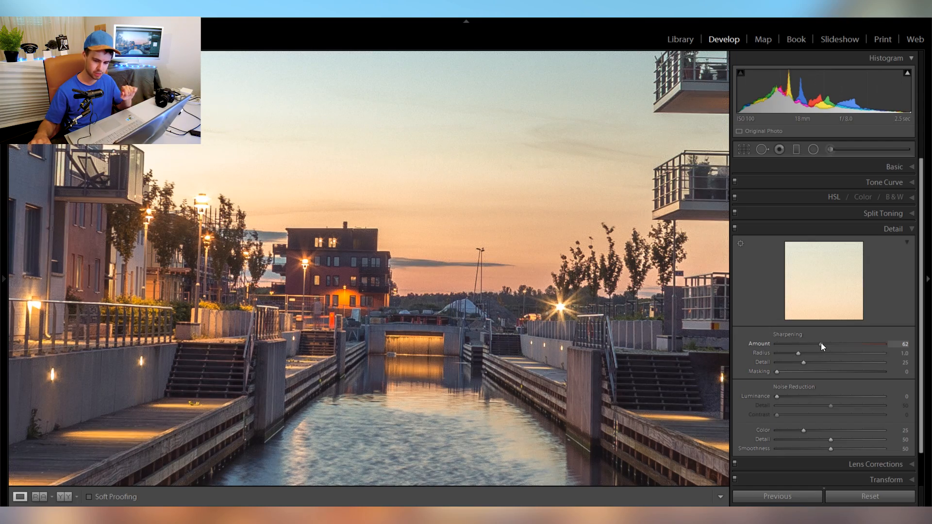
# - Try a sharpening masking of 33 using the mask preview, check the distant canal area, and return the masking to 0
pyautogui.click(431, 266)
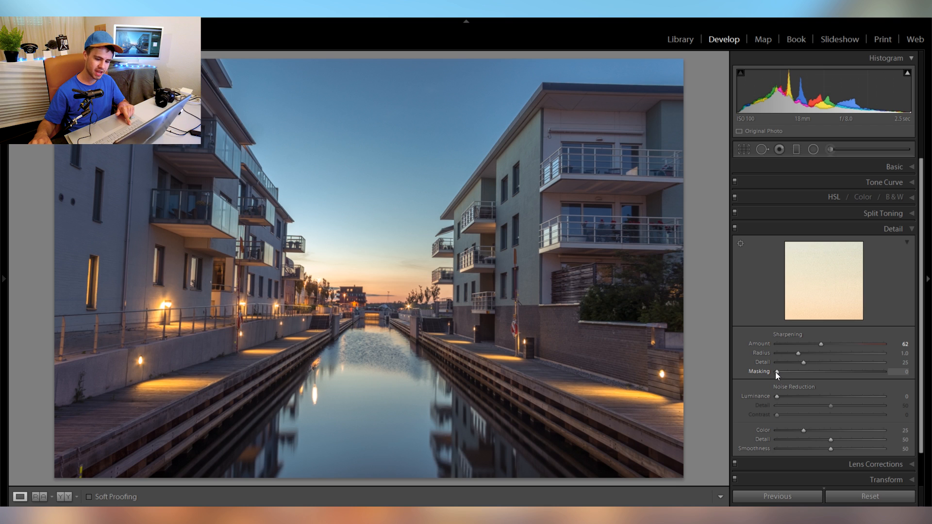
pyautogui.moveTo(776, 372); pyautogui.dragTo(799, 377)
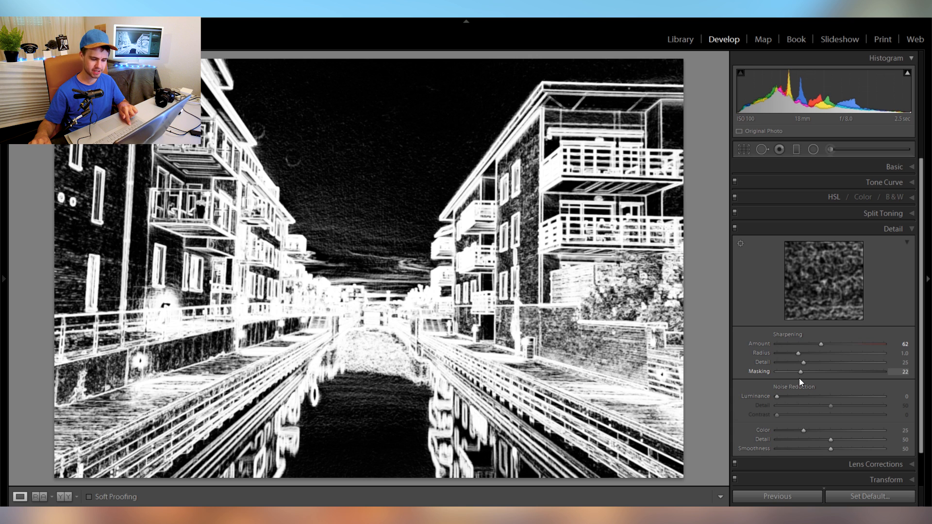
pyautogui.moveTo(799, 378); pyautogui.dragTo(811, 378)
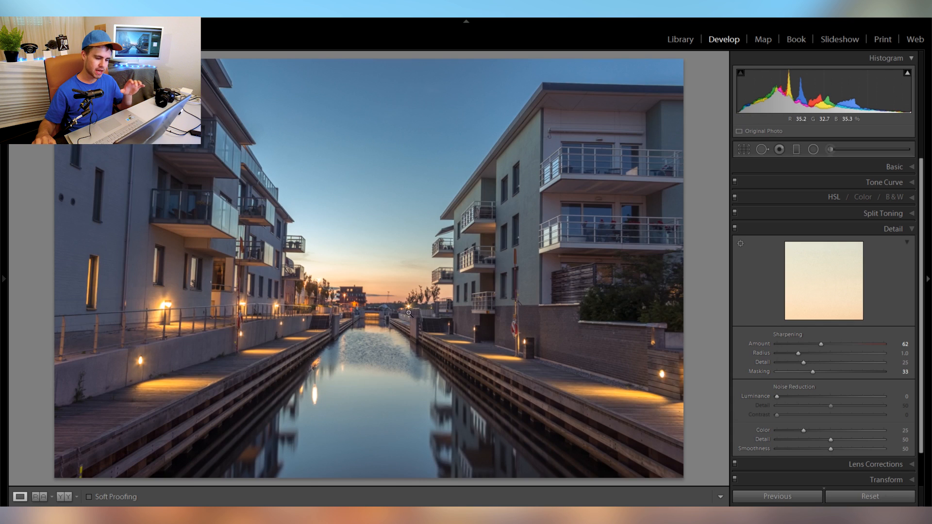
pyautogui.click(378, 293)
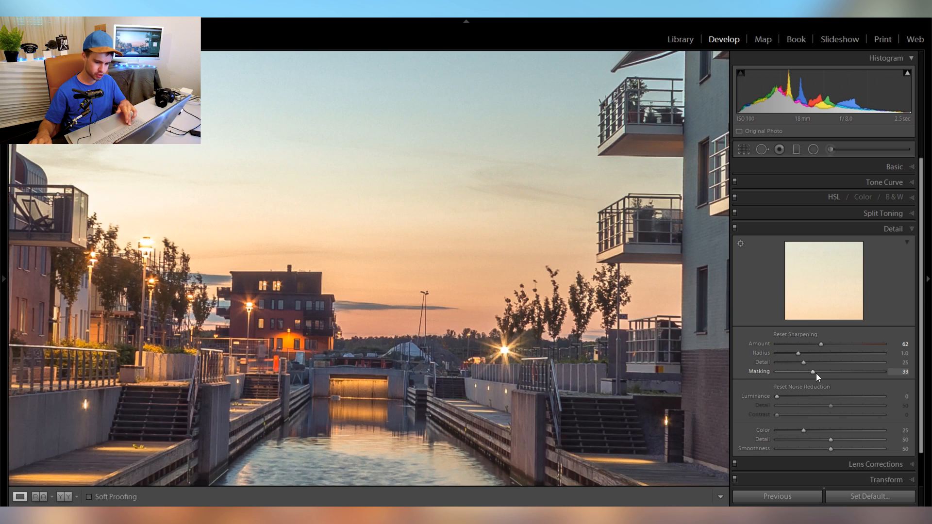
pyautogui.moveTo(812, 372); pyautogui.dragTo(741, 372)
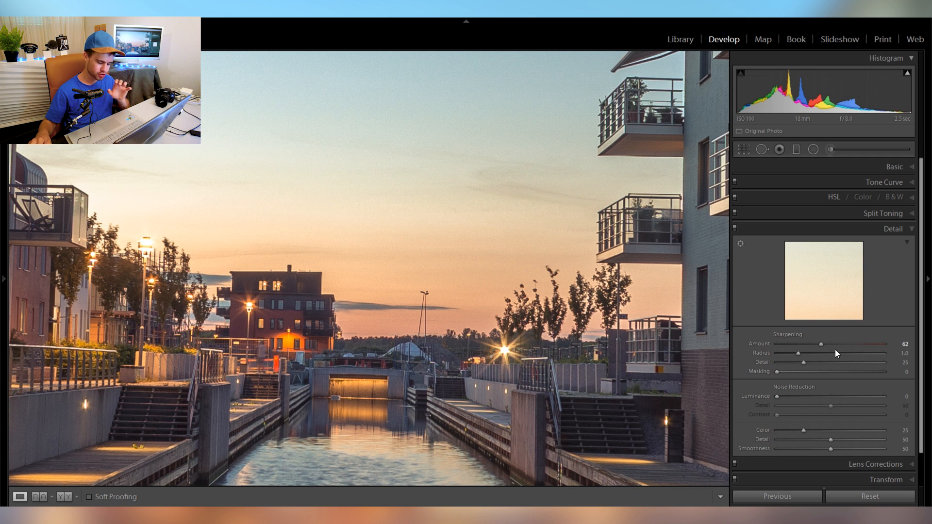
# - Test a sharpening amount of 150 on the sky and canal without masking, and reset the amount to its default
pyautogui.moveTo(366, 273); pyautogui.dragTo(388, 260)
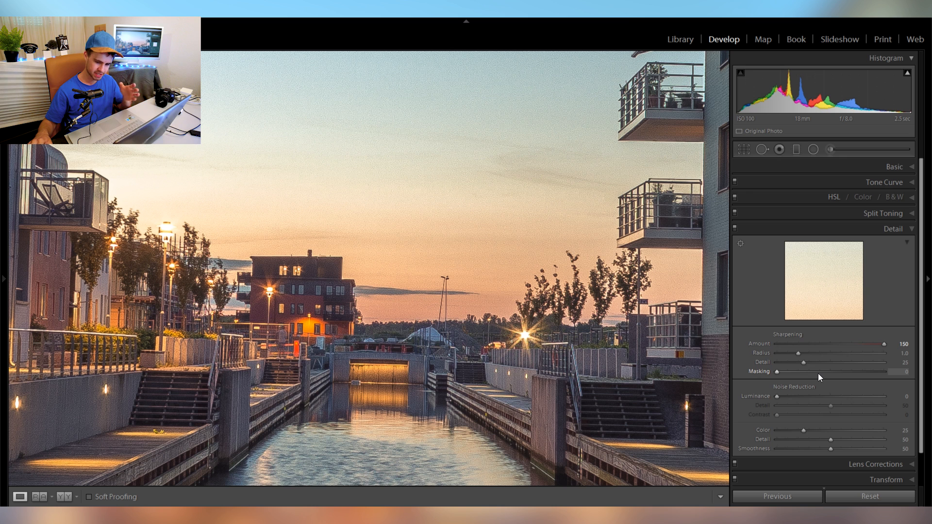
pyautogui.moveTo(323, 251); pyautogui.dragTo(340, 283)
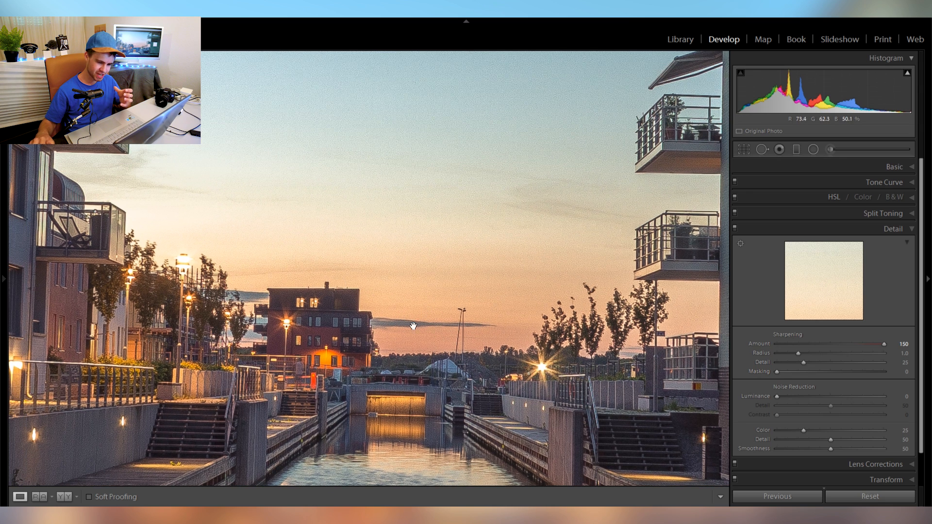
pyautogui.click(825, 373)
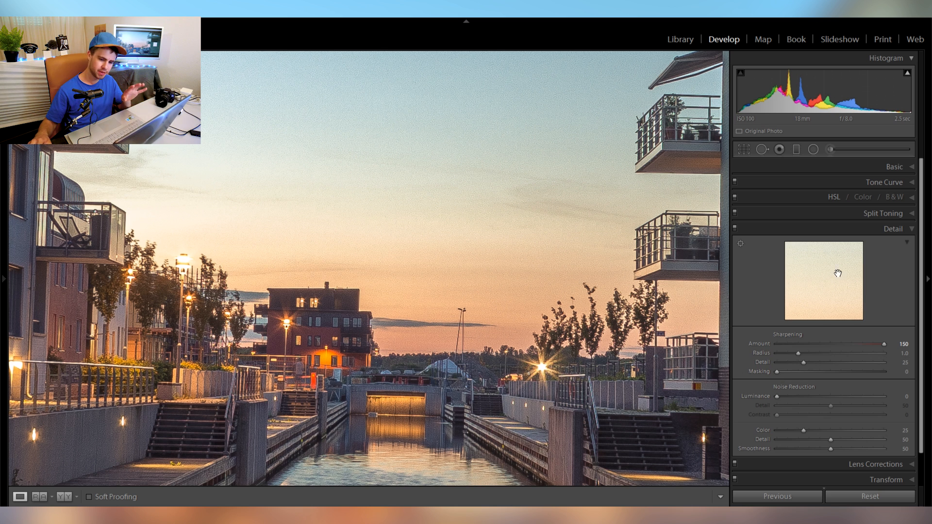
pyautogui.doubleClick(757, 343)
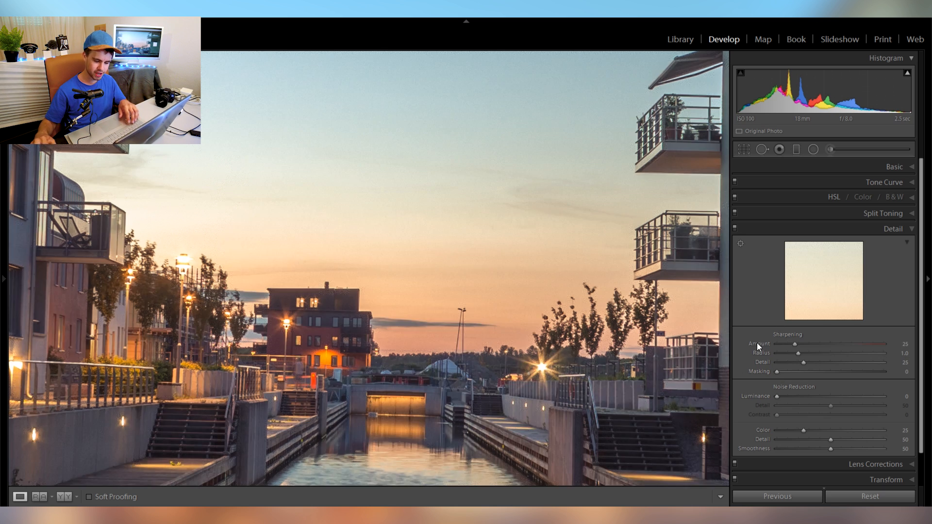
# - Set the sharpening amount to 60 and the masking to 30, checking the mask preview and the apartment facade up close
pyautogui.click(409, 316)
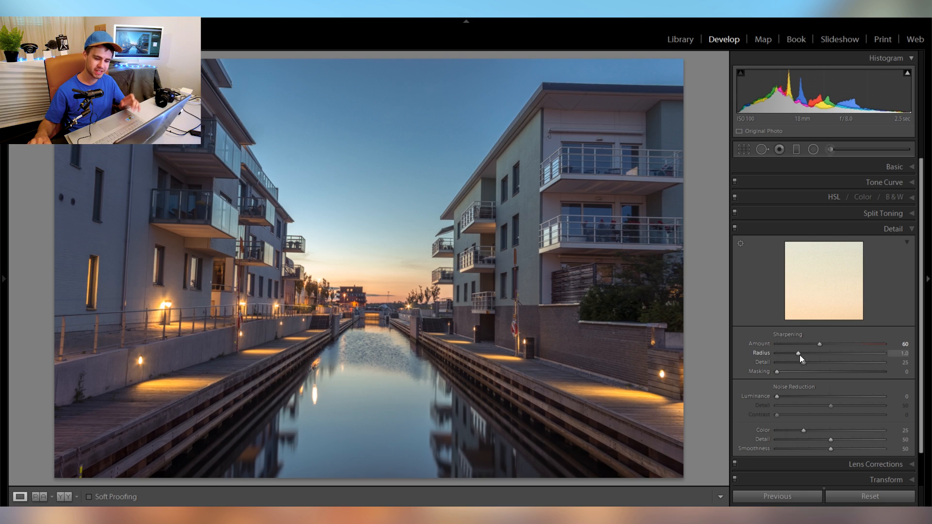
pyautogui.moveTo(782, 374)
pyautogui.mouseDown()
pyautogui.moveTo(813, 370)
pyautogui.moveTo(788, 371)
pyautogui.moveTo(800, 374)
pyautogui.mouseUp()
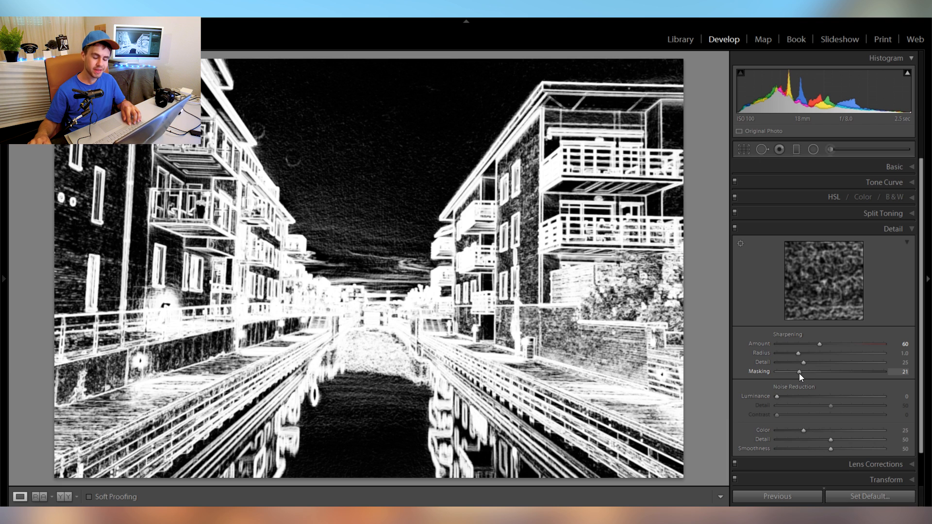
pyautogui.moveTo(799, 374); pyautogui.dragTo(809, 374)
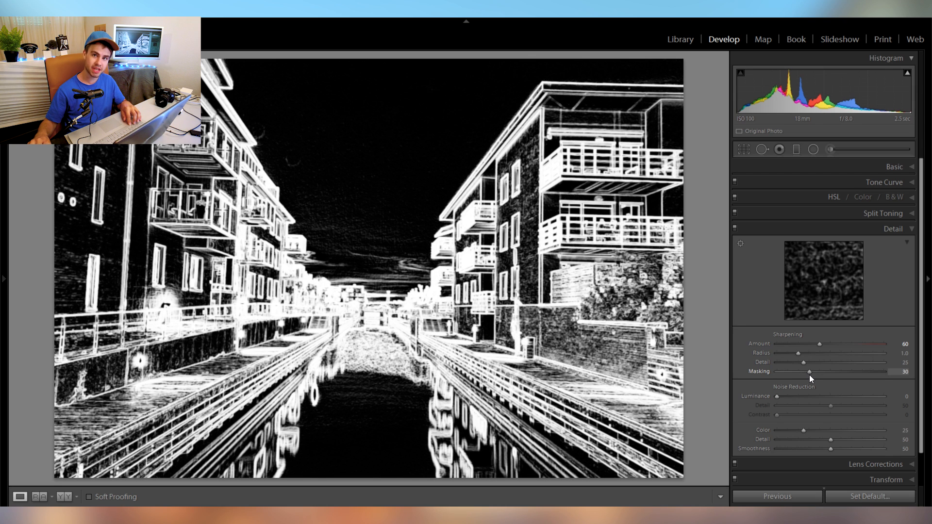
pyautogui.moveTo(809, 375); pyautogui.dragTo(809, 375)
pyautogui.click(532, 227)
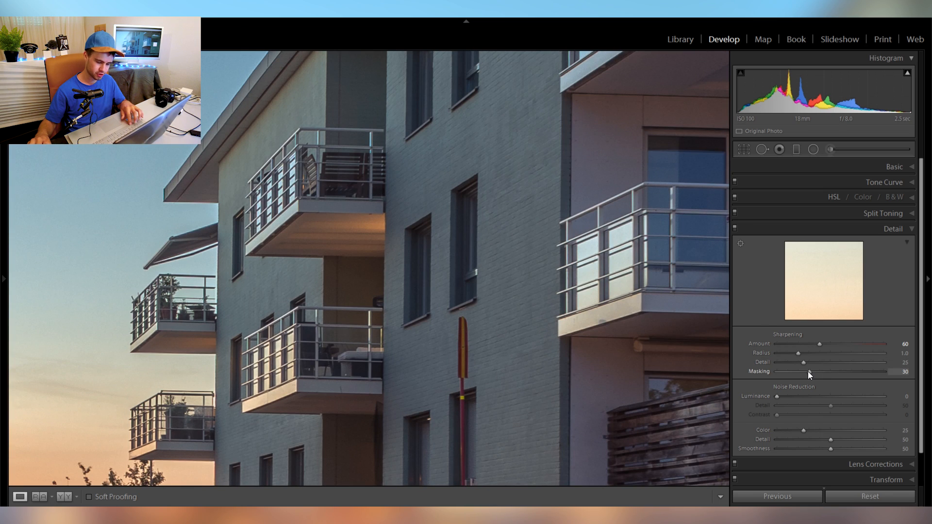
pyautogui.moveTo(809, 373); pyautogui.dragTo(805, 370)
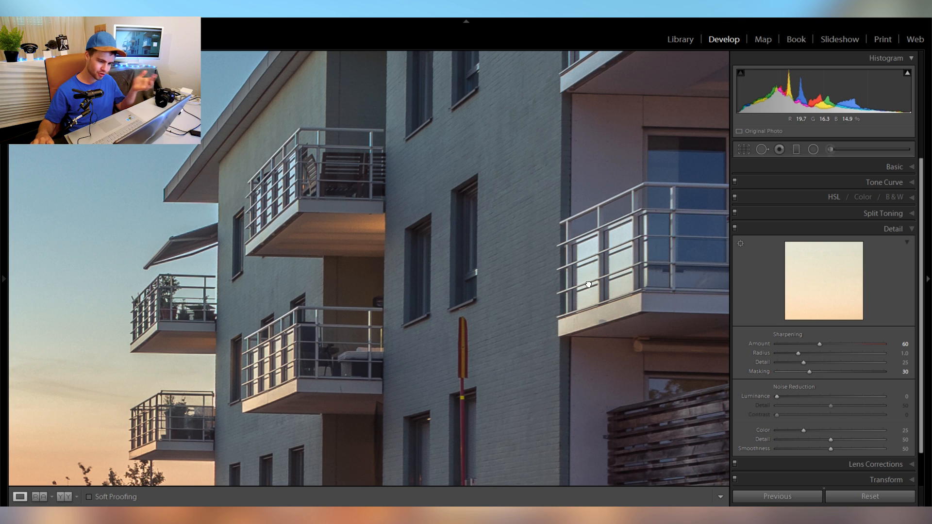
pyautogui.click(627, 352)
# - Examine the sky, canal and buildings up close for noise, moving from the railing-lined quay across to the brick building
pyautogui.scroll(-1, 830, 384)
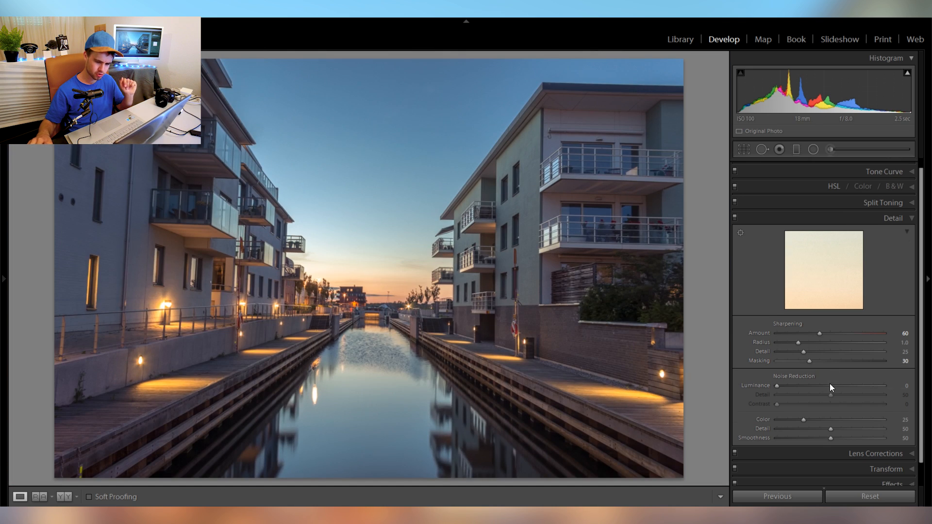
pyautogui.click(389, 320)
pyautogui.moveTo(378, 277); pyautogui.dragTo(647, 276)
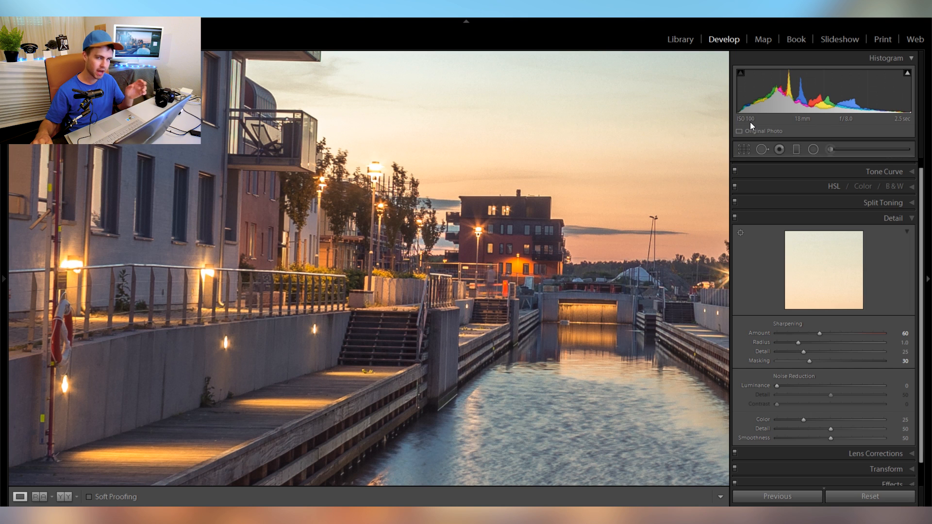
pyautogui.moveTo(440, 184); pyautogui.dragTo(369, 206)
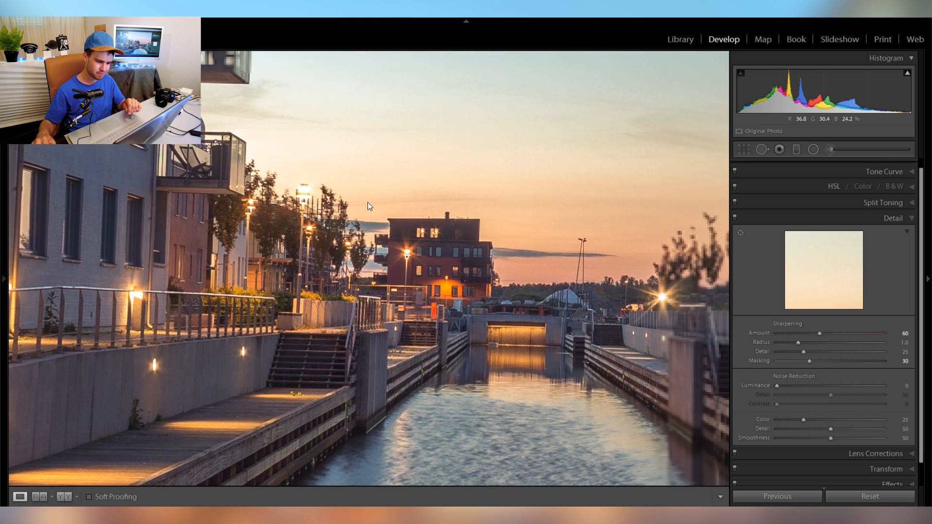
pyautogui.moveTo(496, 197); pyautogui.dragTo(416, 211)
pyautogui.moveTo(479, 240); pyautogui.dragTo(391, 166)
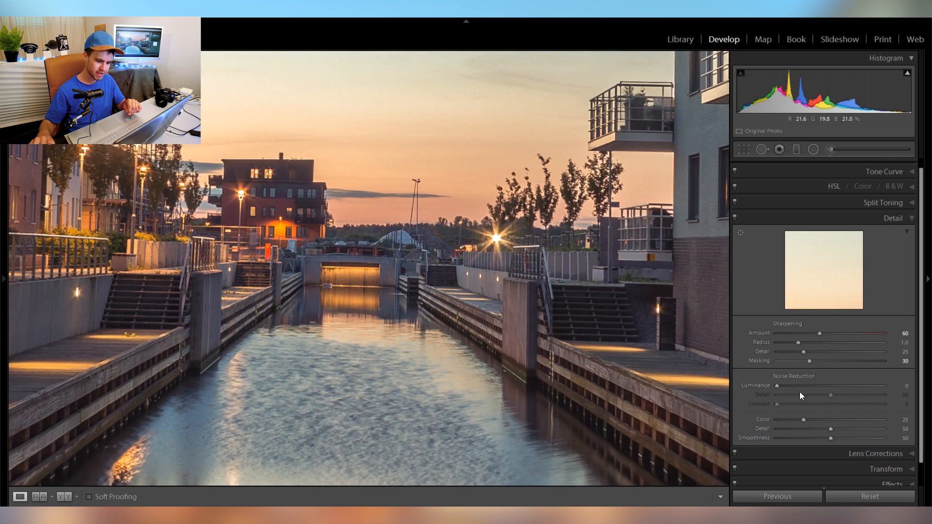
pyautogui.moveTo(518, 325); pyautogui.dragTo(351, 289)
pyautogui.moveTo(618, 281); pyautogui.dragTo(429, 297)
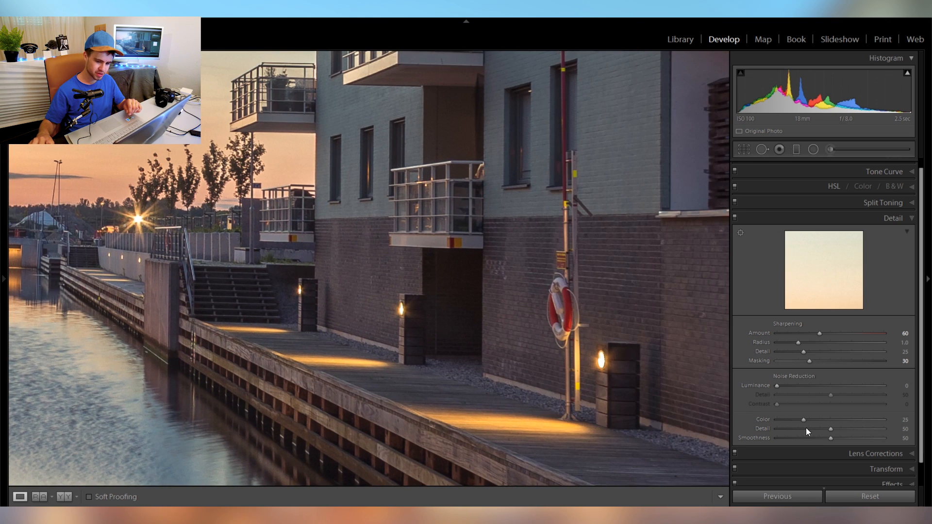
# - Try color noise reduction amounts of 85 and 11 while checking the brick wall and the dark shrubs
pyautogui.moveTo(807, 424); pyautogui.dragTo(918, 425)
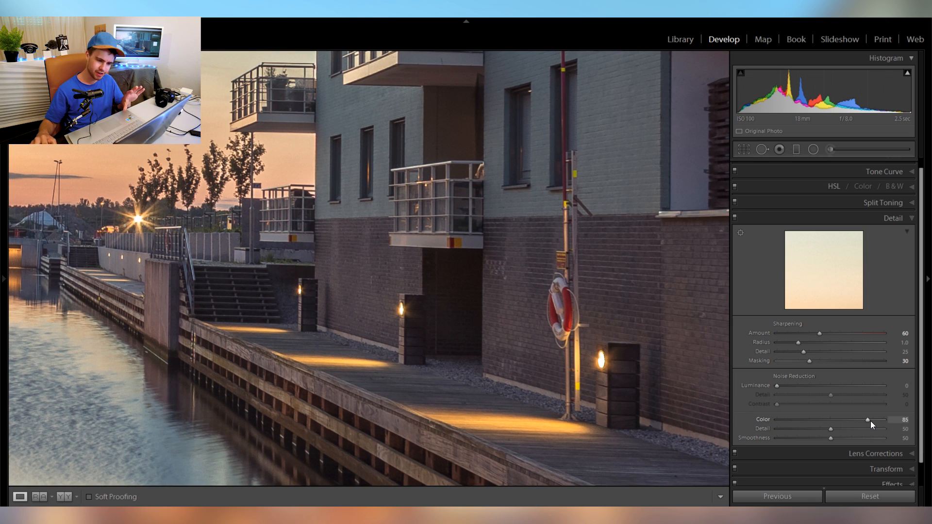
pyautogui.click(487, 285)
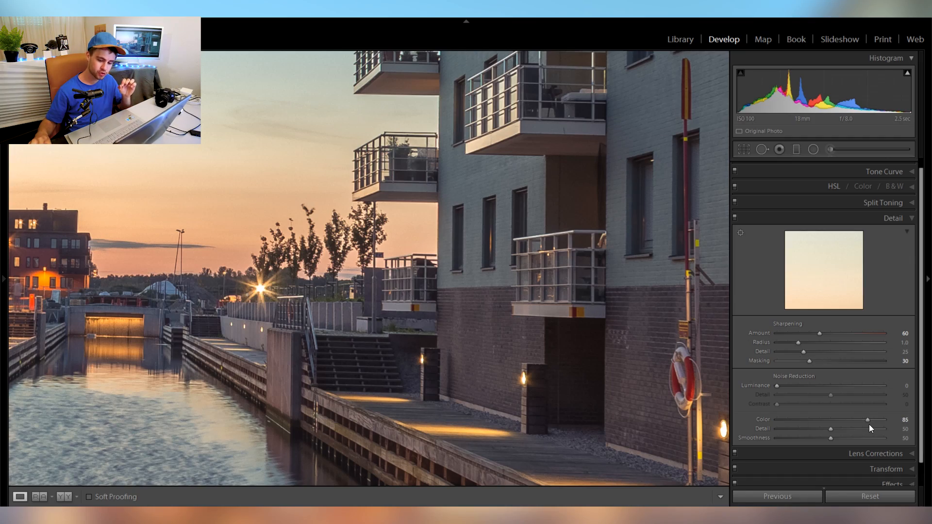
pyautogui.moveTo(607, 318); pyautogui.dragTo(202, 212)
pyautogui.moveTo(423, 224); pyautogui.dragTo(175, 202)
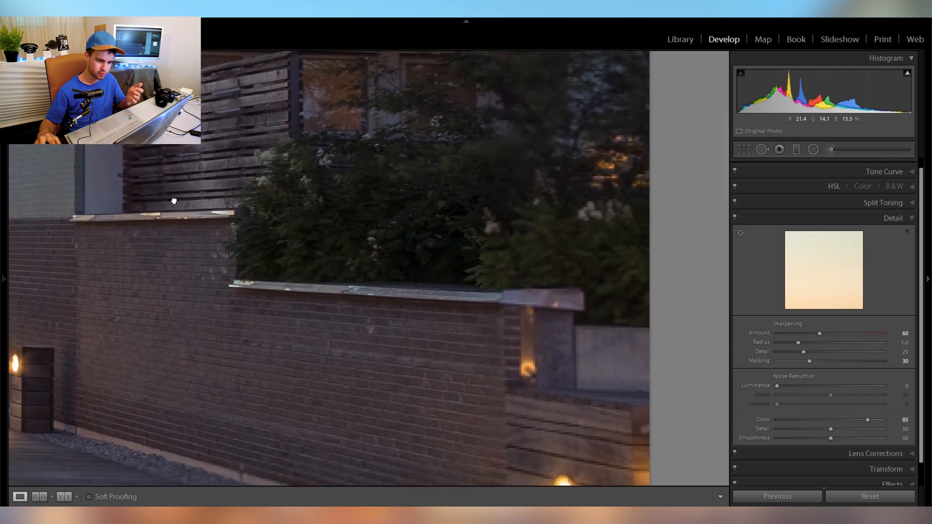
pyautogui.moveTo(370, 217); pyautogui.dragTo(459, 250)
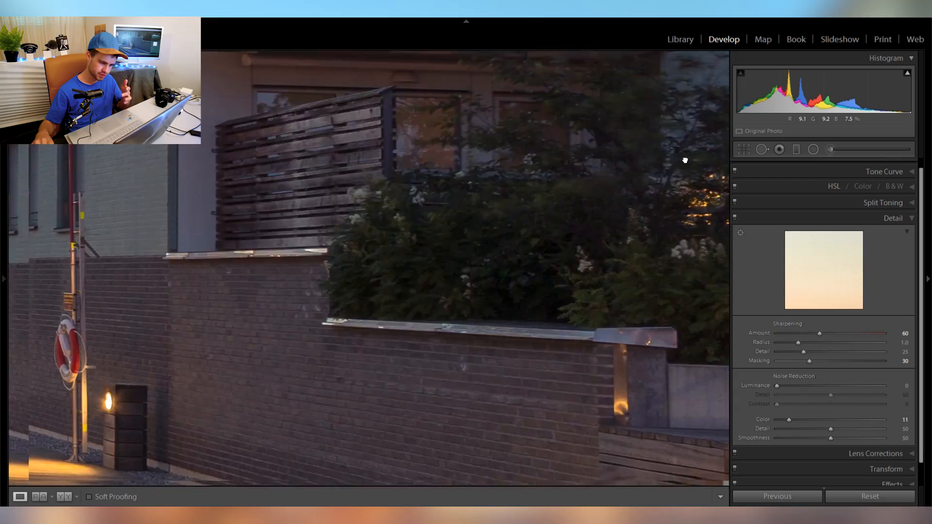
# - Set the color noise reduction to 78, checking the canal water, dark reflections and wooden walkways up close
pyautogui.moveTo(685, 161); pyautogui.dragTo(718, 145)
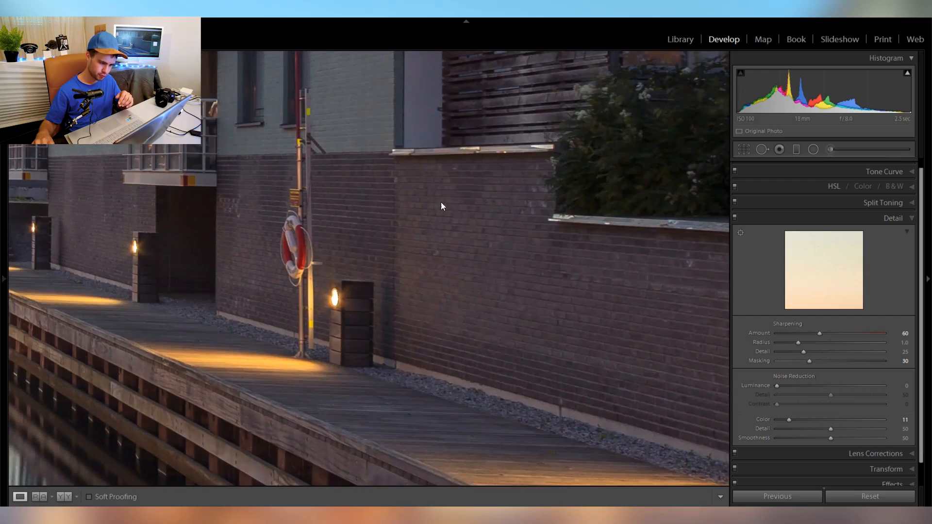
pyautogui.moveTo(441, 206); pyautogui.dragTo(718, 96)
pyautogui.moveTo(458, 248); pyautogui.dragTo(560, 125)
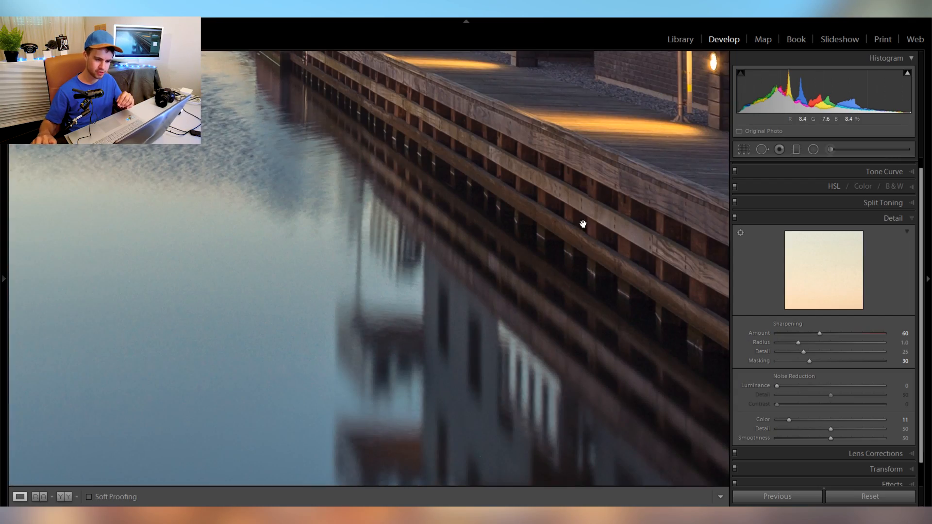
pyautogui.moveTo(522, 266); pyautogui.dragTo(515, 307)
pyautogui.moveTo(373, 255); pyautogui.dragTo(401, 299)
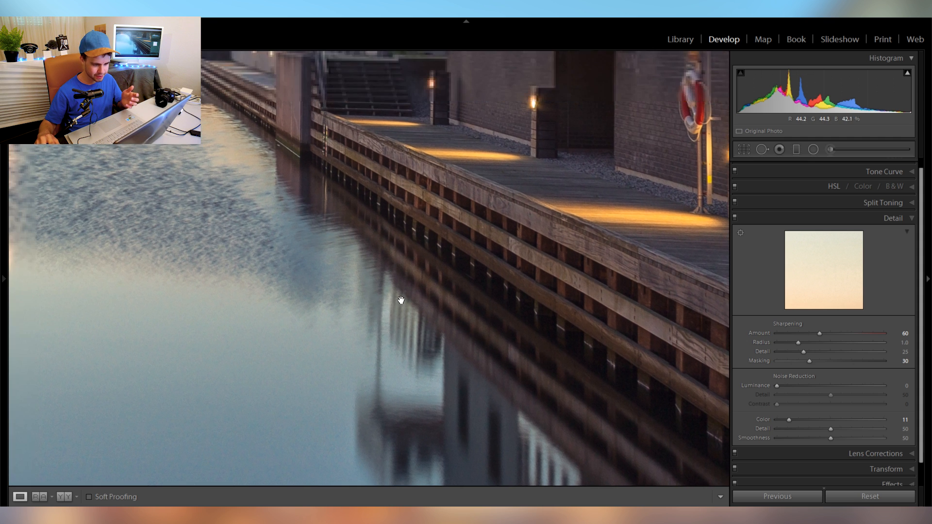
pyautogui.moveTo(411, 237); pyautogui.dragTo(784, 257)
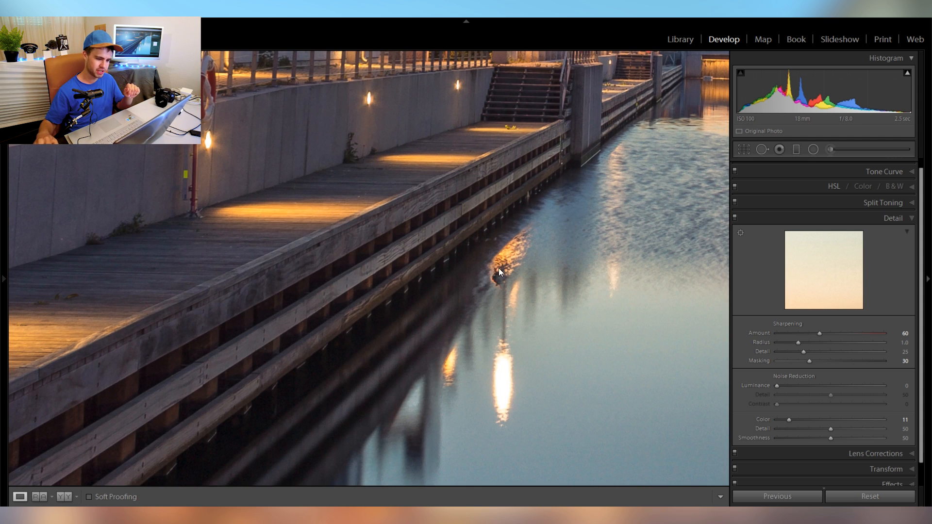
pyautogui.moveTo(476, 283); pyautogui.dragTo(672, 156)
pyautogui.moveTo(598, 187); pyautogui.dragTo(649, 239)
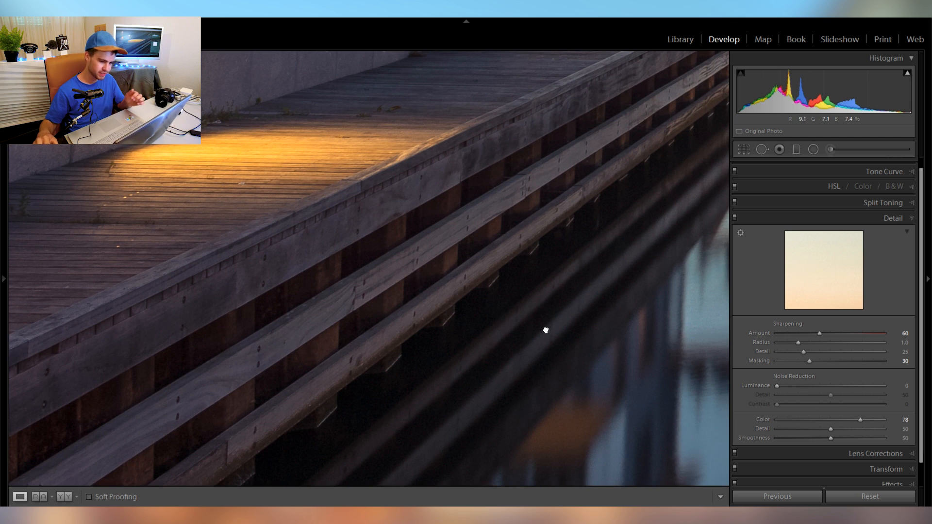
pyautogui.moveTo(546, 330); pyautogui.dragTo(581, 340)
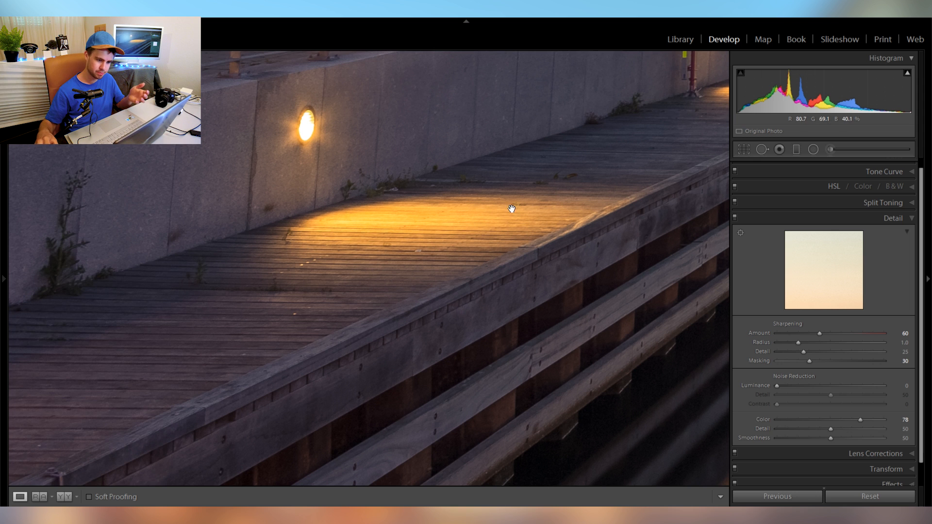
pyautogui.click(512, 208)
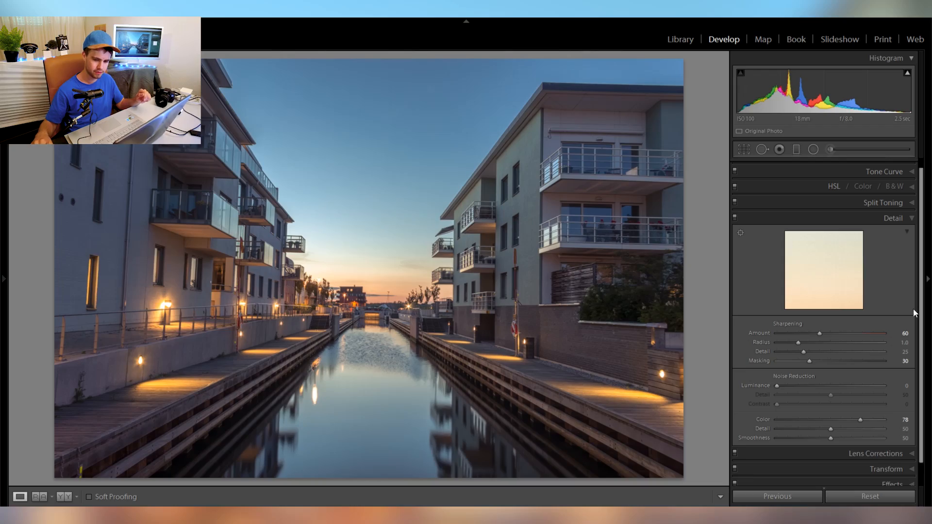
# - Turn off chromatic aberration removal in the lens corrections and inspect the apartment building's roof edge against the sky
pyautogui.scroll(-1, 913, 309)
pyautogui.click(837, 206)
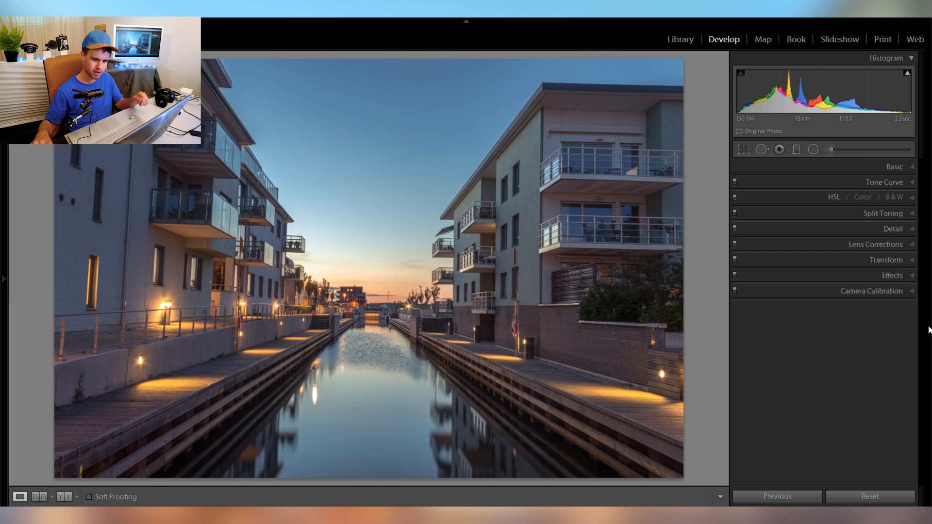
pyautogui.click(833, 244)
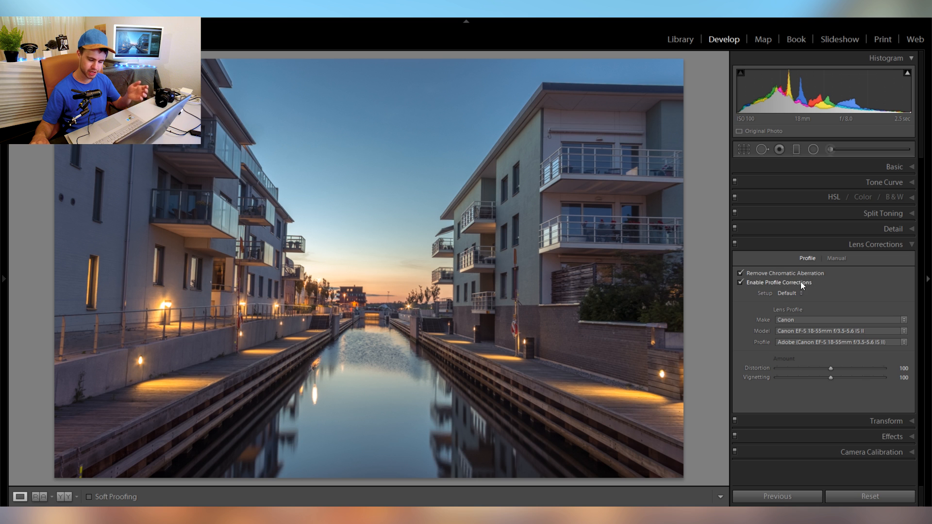
pyautogui.click(777, 273)
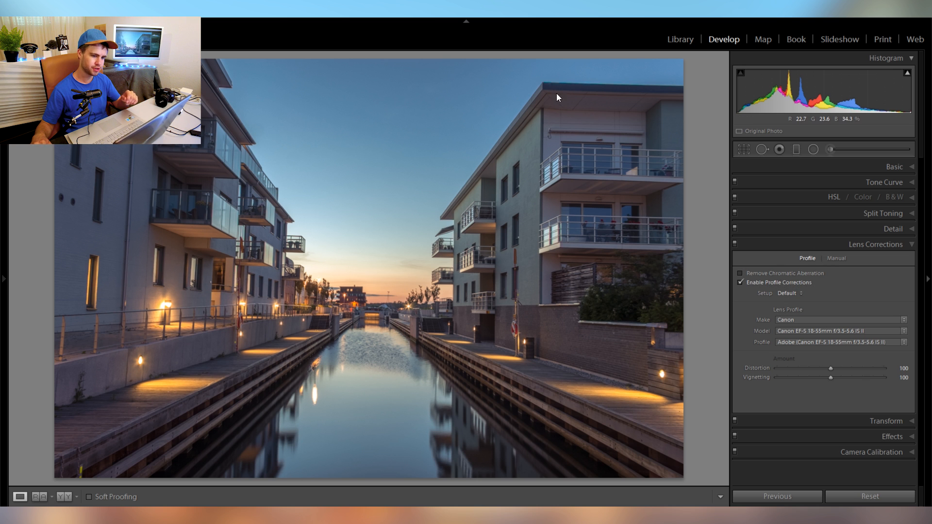
pyautogui.click(555, 93)
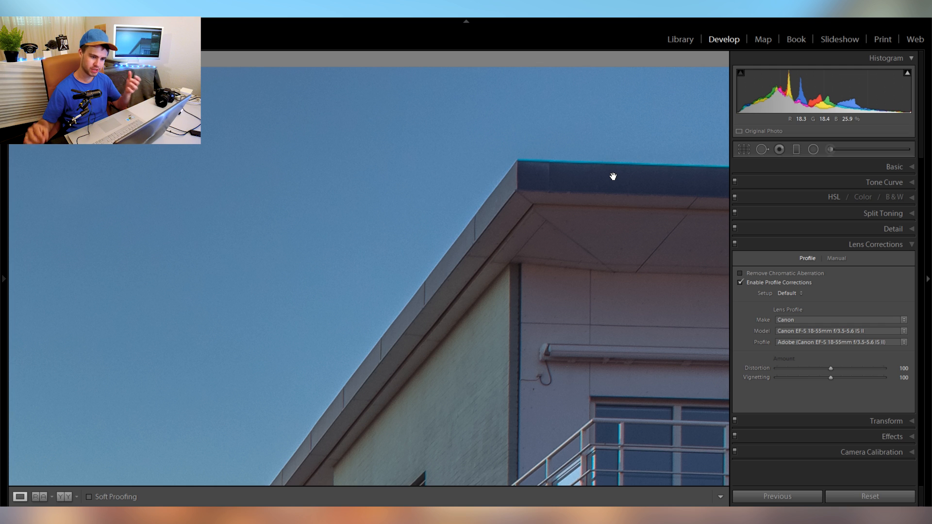
pyautogui.moveTo(641, 178); pyautogui.dragTo(410, 248)
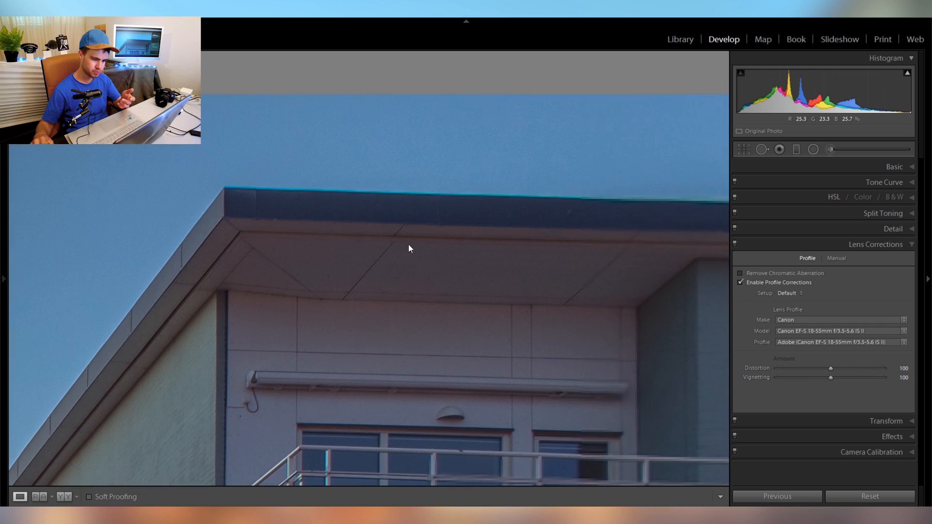
# - Turn chromatic aberration removal back on and check the apartment building's roof edges against the sky
pyautogui.moveTo(496, 199); pyautogui.dragTo(435, 197)
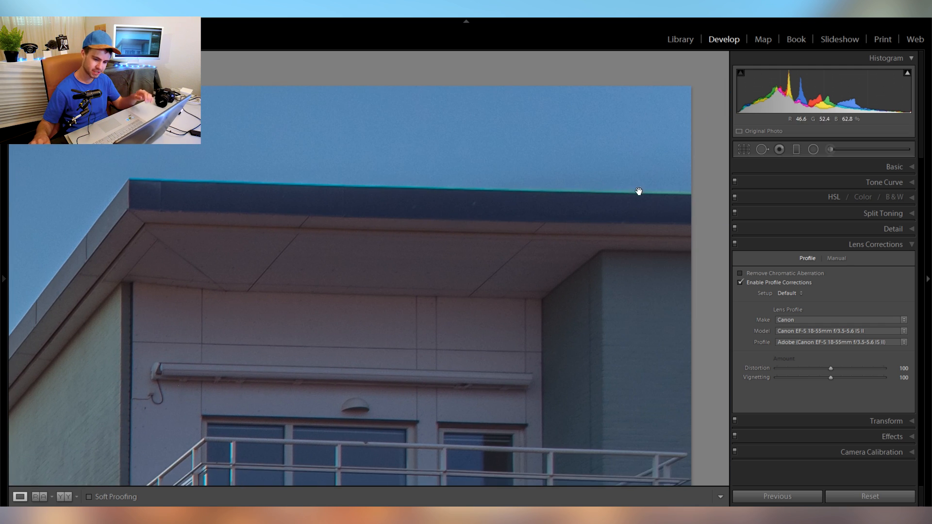
pyautogui.click(760, 275)
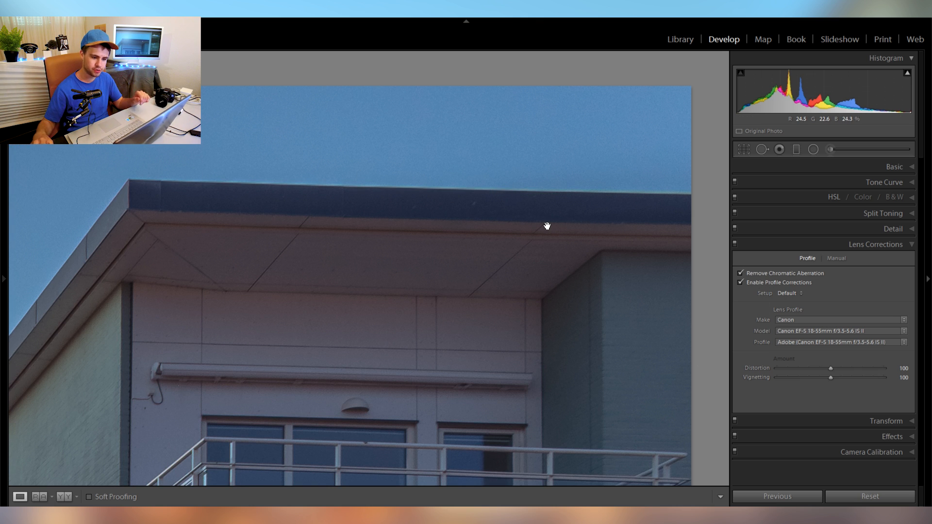
pyautogui.moveTo(466, 232); pyautogui.dragTo(658, 240)
pyautogui.moveTo(456, 305); pyautogui.dragTo(517, 243)
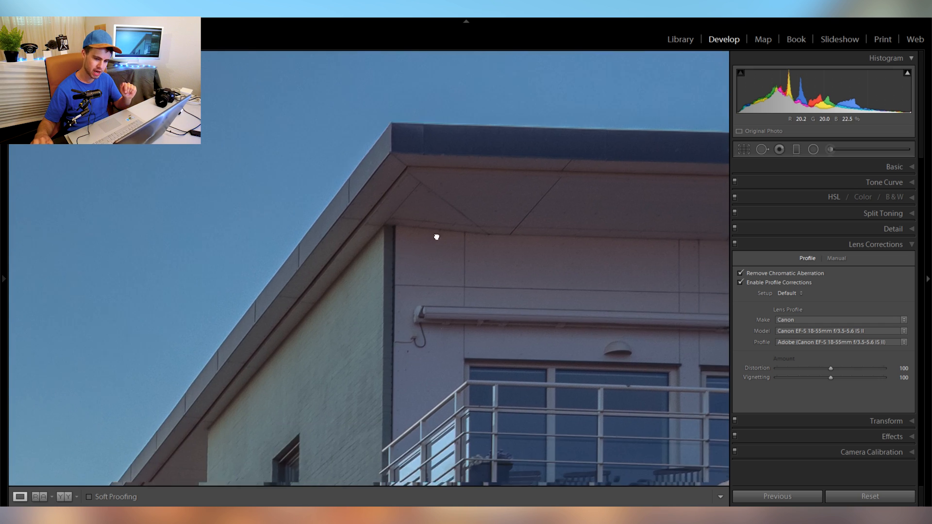
pyautogui.moveTo(437, 238); pyautogui.dragTo(450, 257)
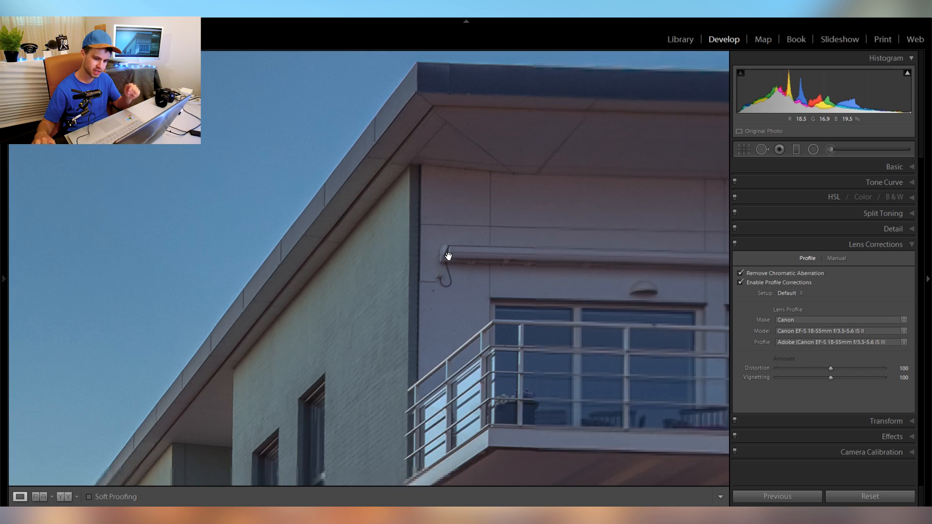
# - Compare the whole photo with the lens profile corrections turned off and on again
pyautogui.click(476, 249)
pyautogui.click(772, 282)
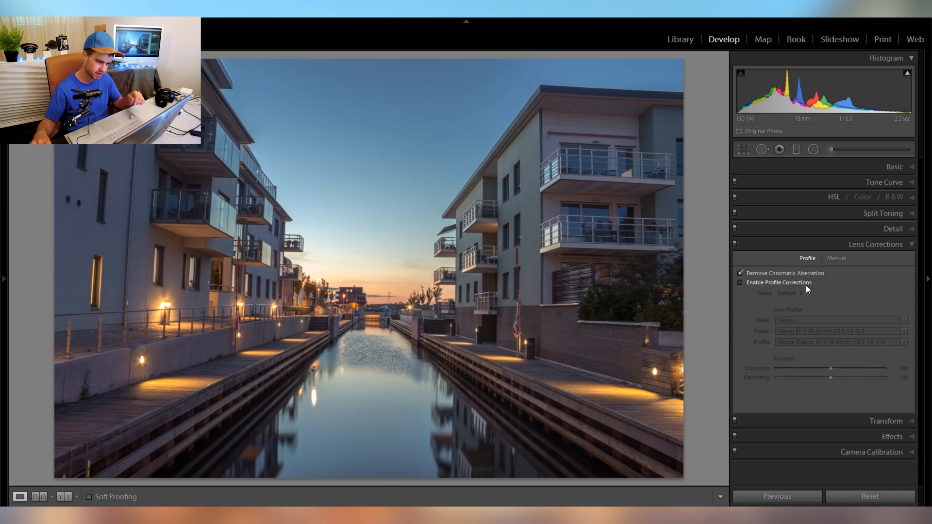
pyautogui.click(806, 283)
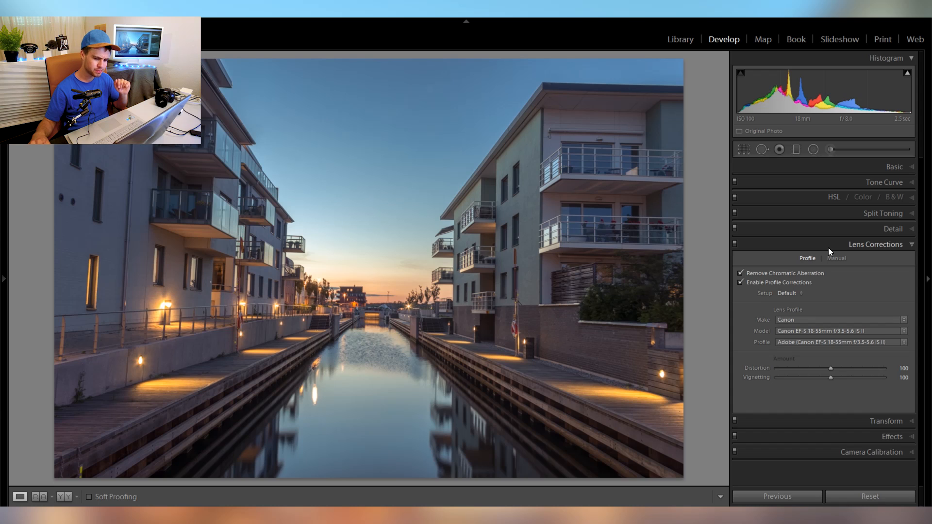
pyautogui.click(829, 248)
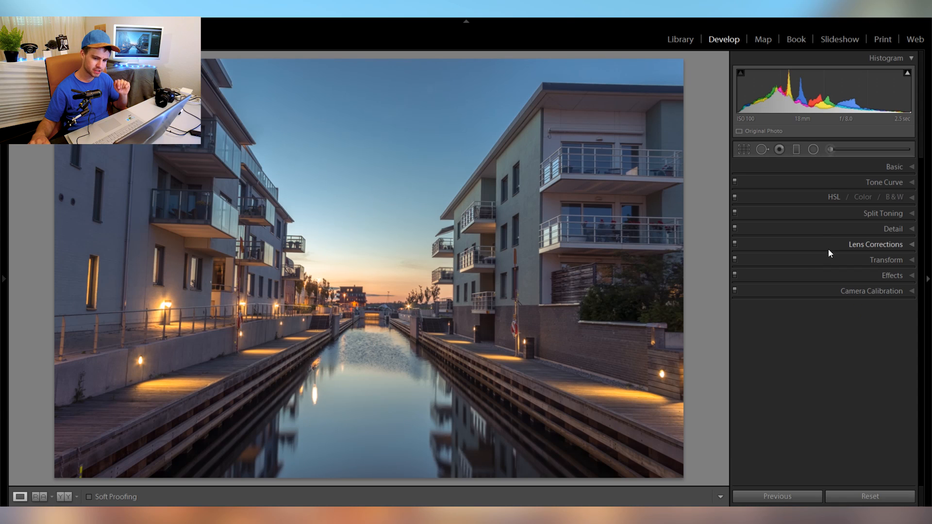
# - Open the Transform settings and examine the walls and balconies on both sides of the canal up close for perspective distortion
pyautogui.click(831, 259)
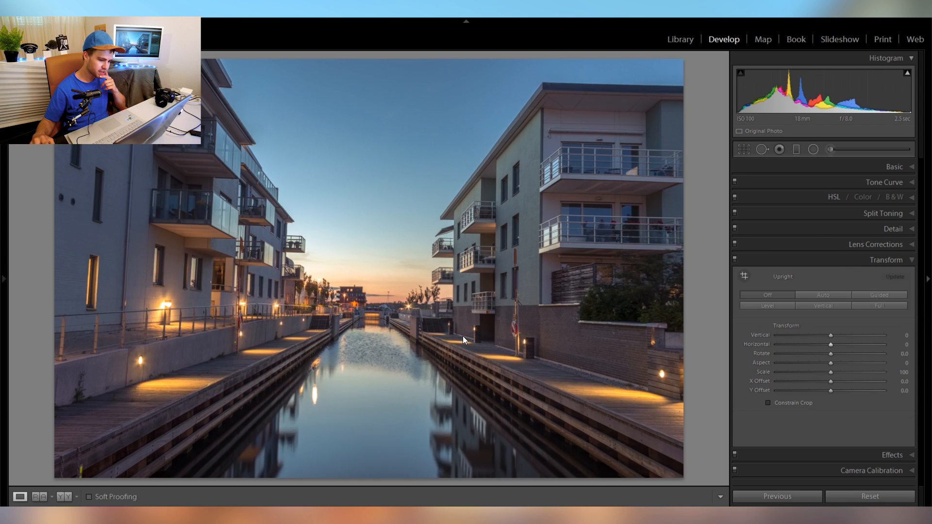
pyautogui.click(549, 183)
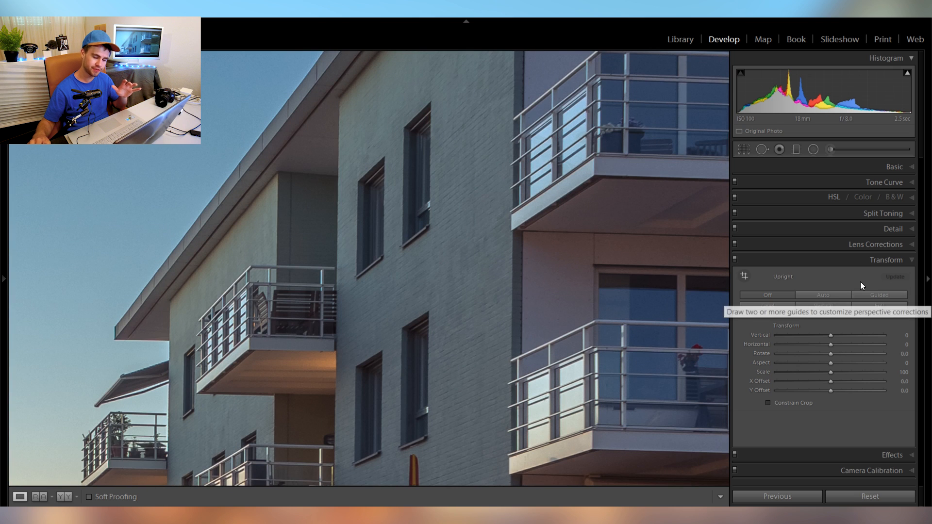
pyautogui.click(393, 238)
pyautogui.click(665, 167)
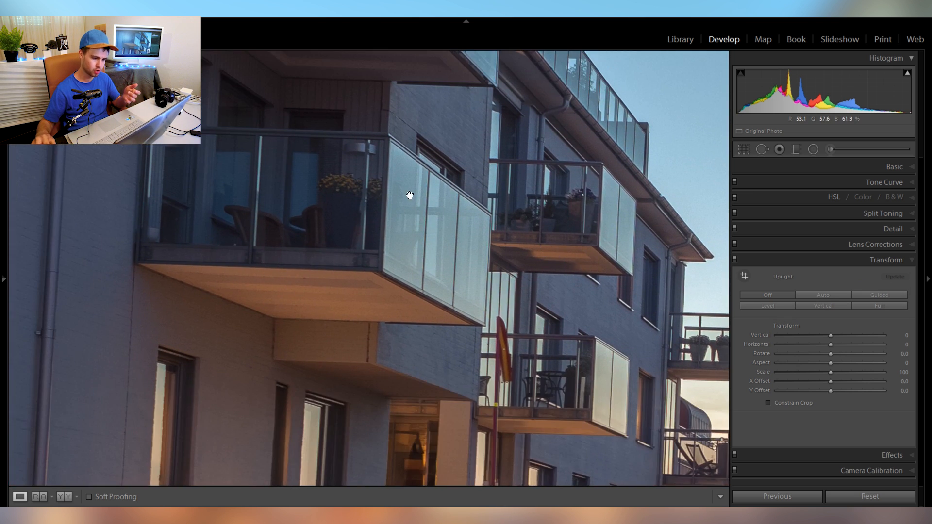
pyautogui.moveTo(389, 184); pyautogui.dragTo(467, 331)
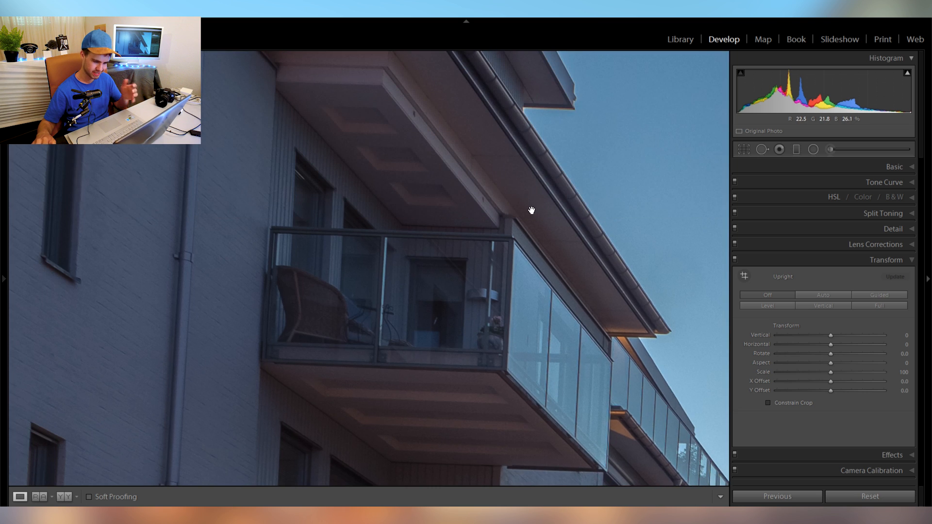
pyautogui.moveTo(485, 210); pyautogui.dragTo(358, 89)
pyautogui.click(472, 229)
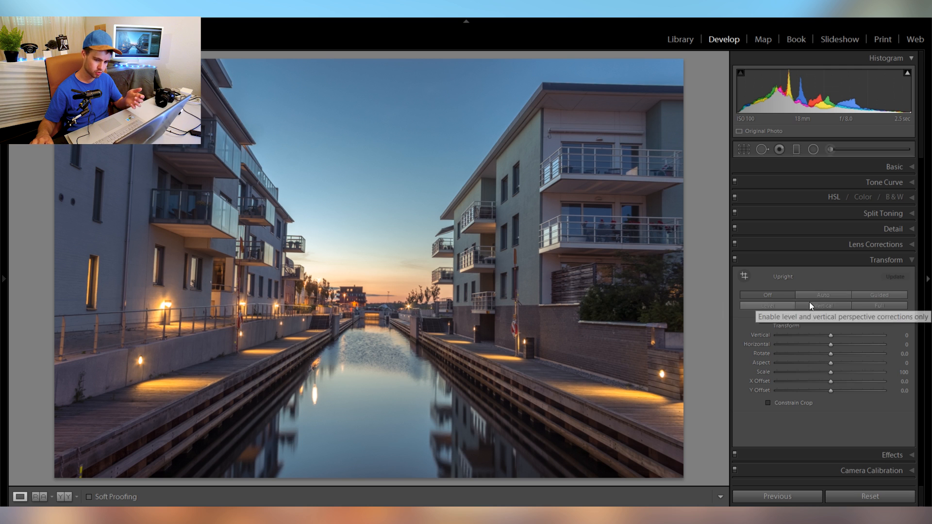
# - Apply the Auto Upright correction and inspect the distant bridge, quays and buildings up close
pyautogui.click(835, 297)
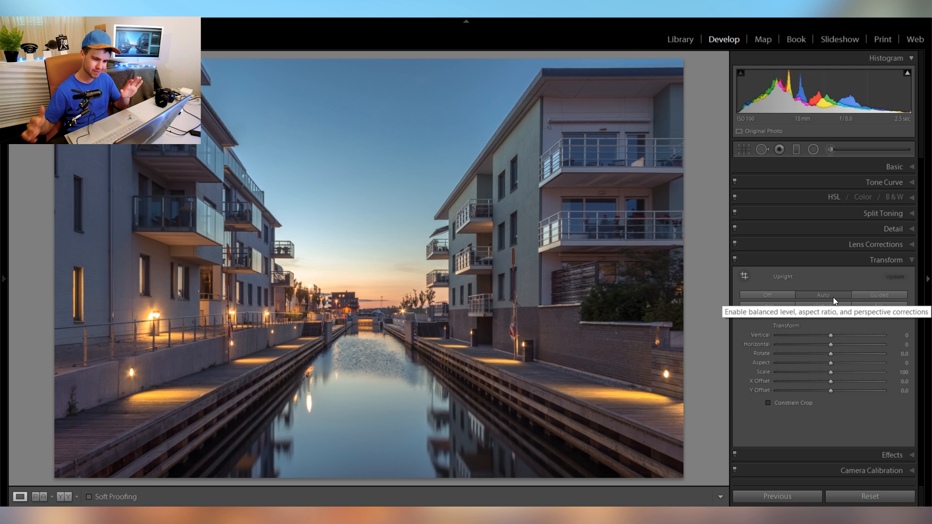
pyautogui.click(303, 318)
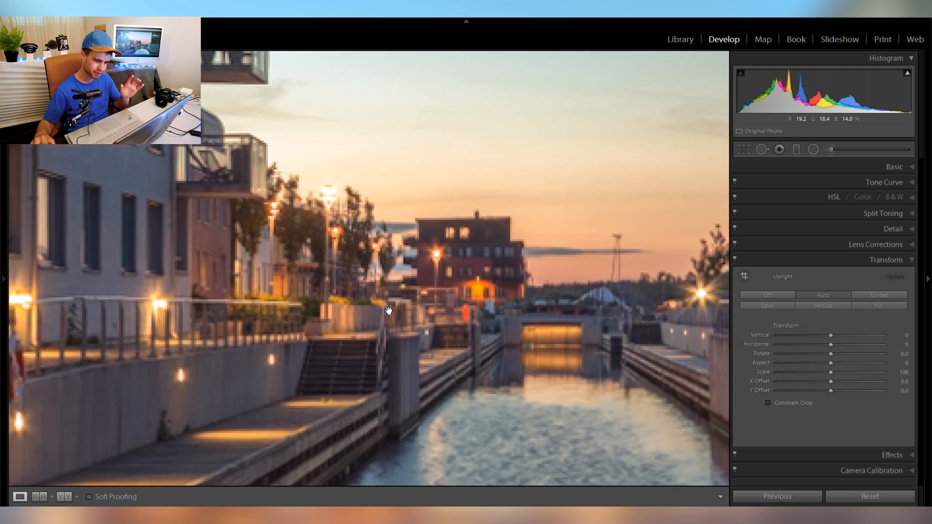
pyautogui.moveTo(545, 312); pyautogui.dragTo(431, 300)
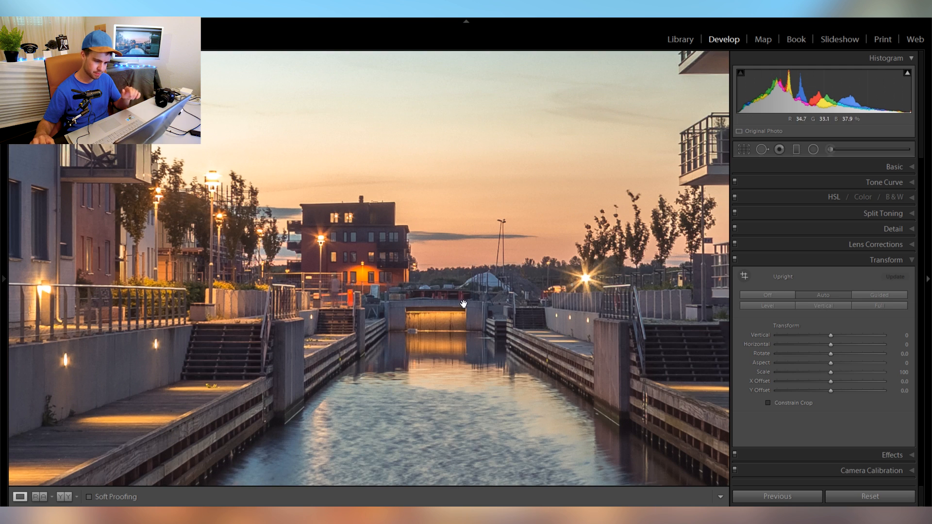
pyautogui.moveTo(529, 318); pyautogui.dragTo(498, 112)
pyautogui.moveTo(531, 152); pyautogui.dragTo(689, 398)
pyautogui.moveTo(374, 279); pyautogui.dragTo(561, 424)
pyautogui.click(292, 180)
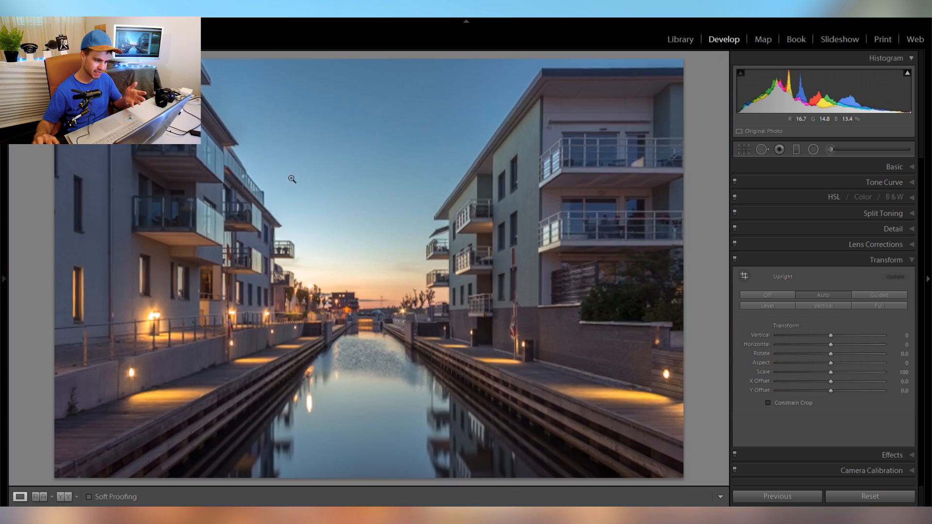
# - Try the Auto, Vertical and Level Upright corrections to compare how they straighten the buildings
pyautogui.click(823, 295)
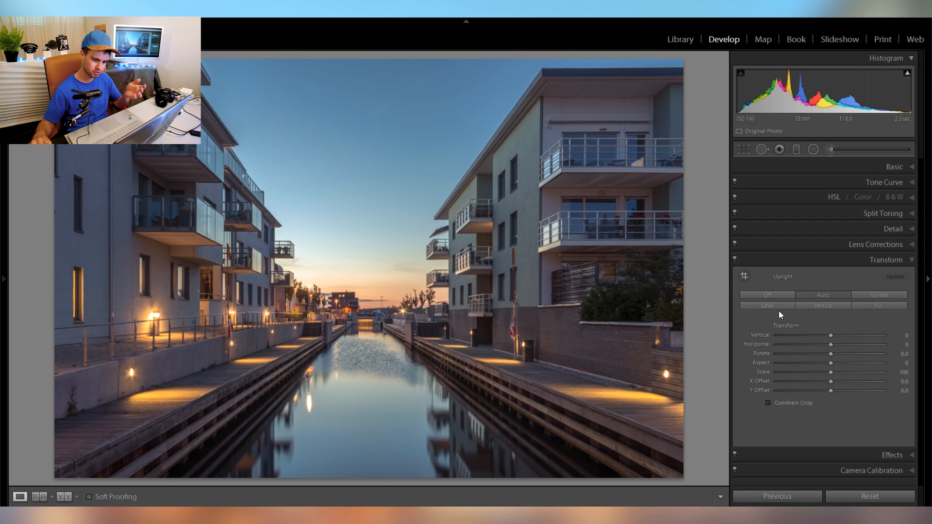
pyautogui.click(830, 309)
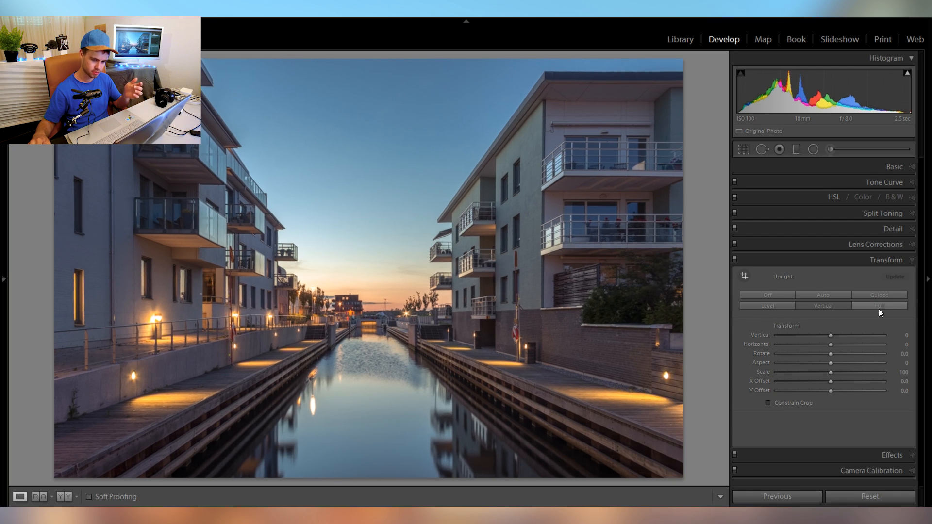
pyautogui.click(761, 308)
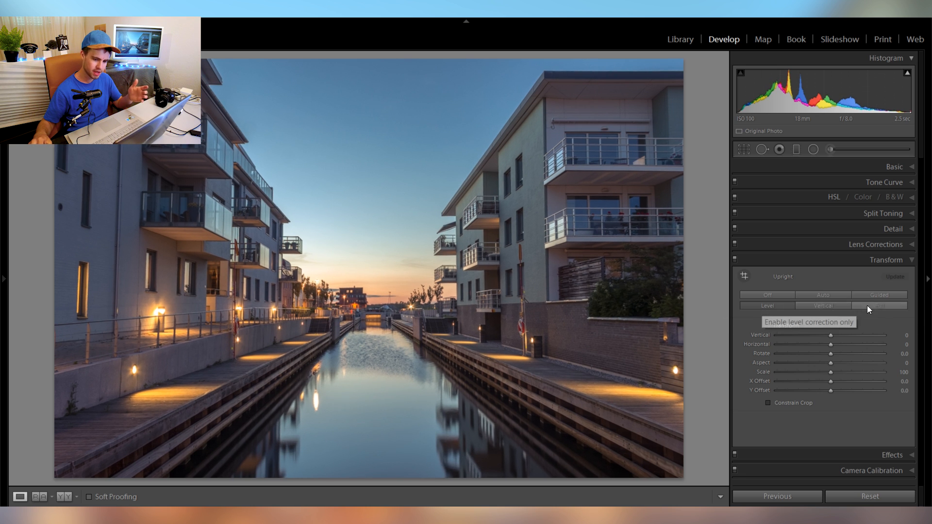
pyautogui.click(818, 297)
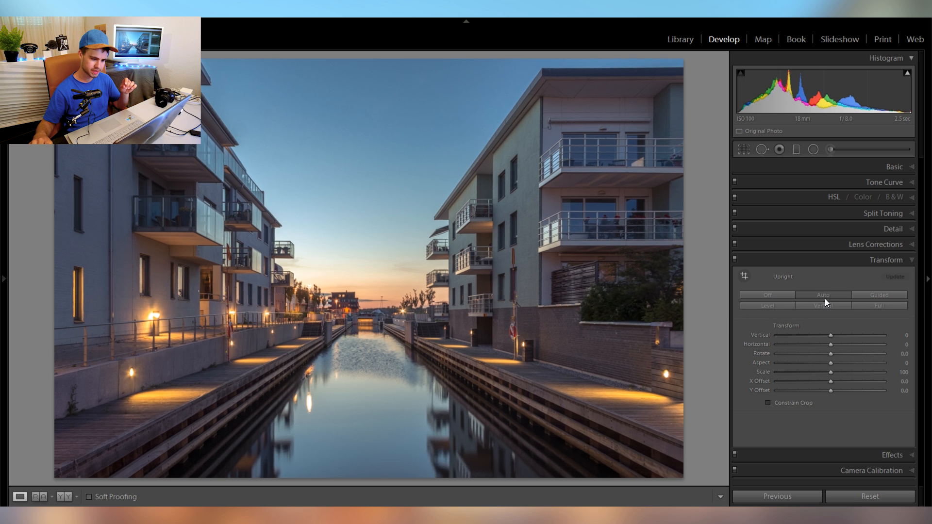
pyautogui.click(823, 305)
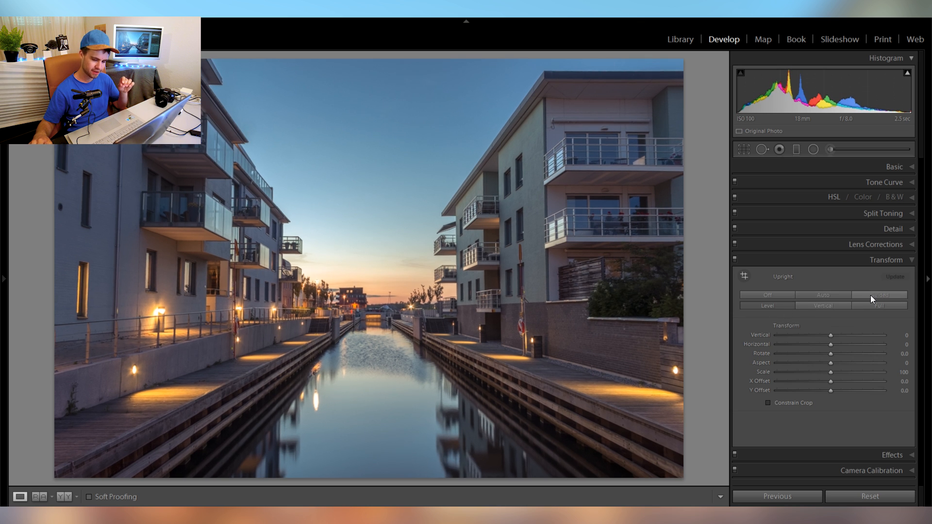
# - Apply Guided Upright with one vertical guide along the left building's drainpipe and another along the right building's front corner
pyautogui.click(899, 297)
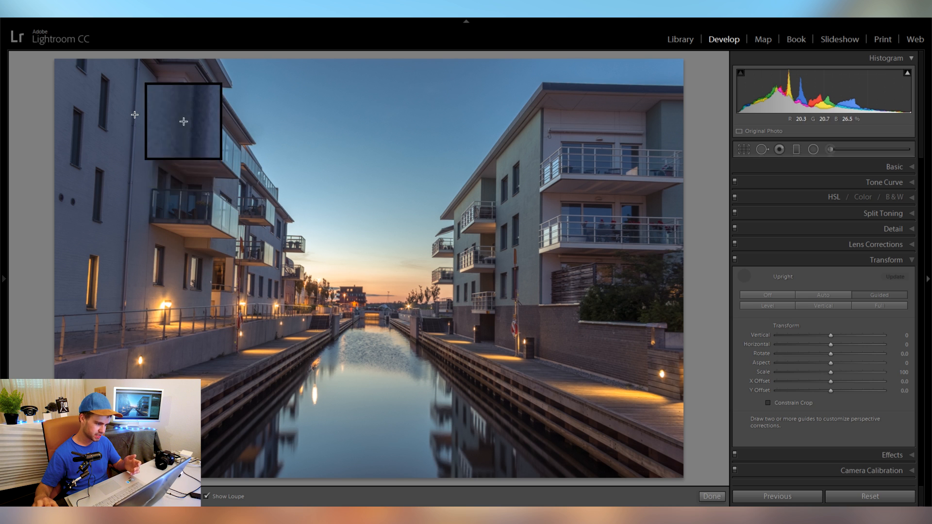
pyautogui.press('space')
pyautogui.click(125, 175)
pyautogui.moveTo(125, 175); pyautogui.dragTo(341, 101)
pyautogui.moveTo(331, 403); pyautogui.dragTo(322, 96)
pyautogui.moveTo(337, 345); pyautogui.dragTo(343, 233)
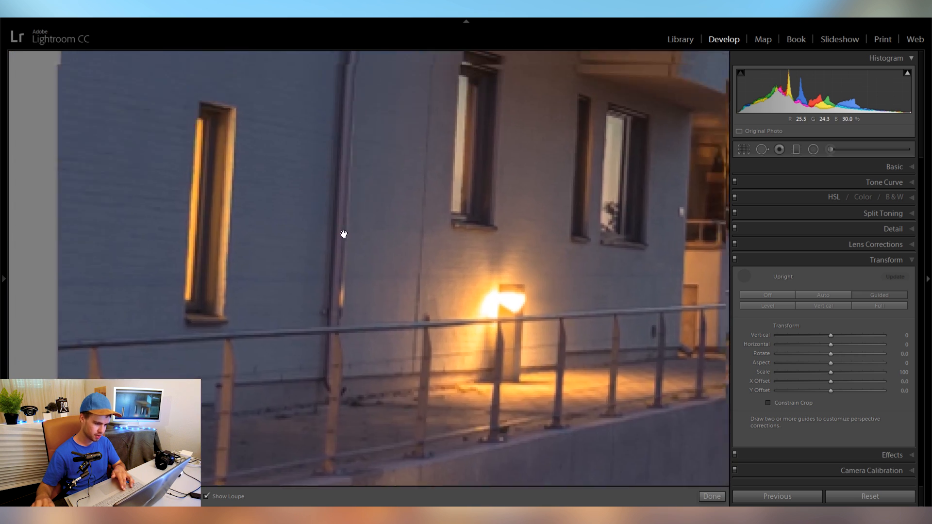
pyautogui.moveTo(362, 83); pyautogui.dragTo(341, 233)
pyautogui.click(342, 234)
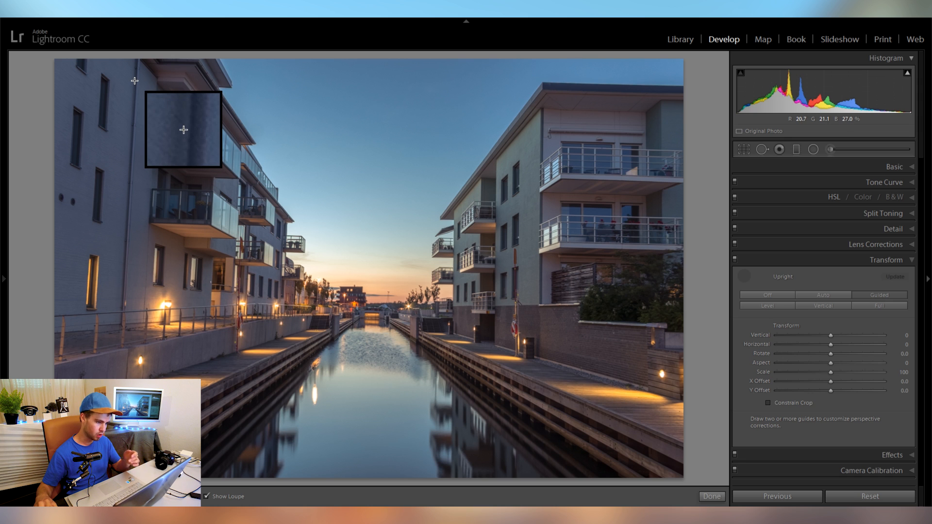
pyautogui.moveTo(134, 81); pyautogui.dragTo(121, 305)
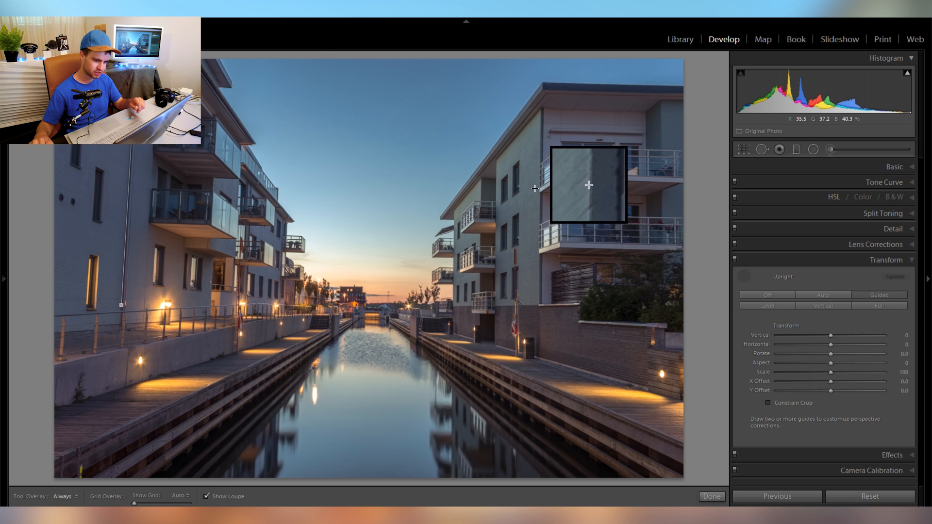
pyautogui.moveTo(540, 136); pyautogui.dragTo(541, 303)
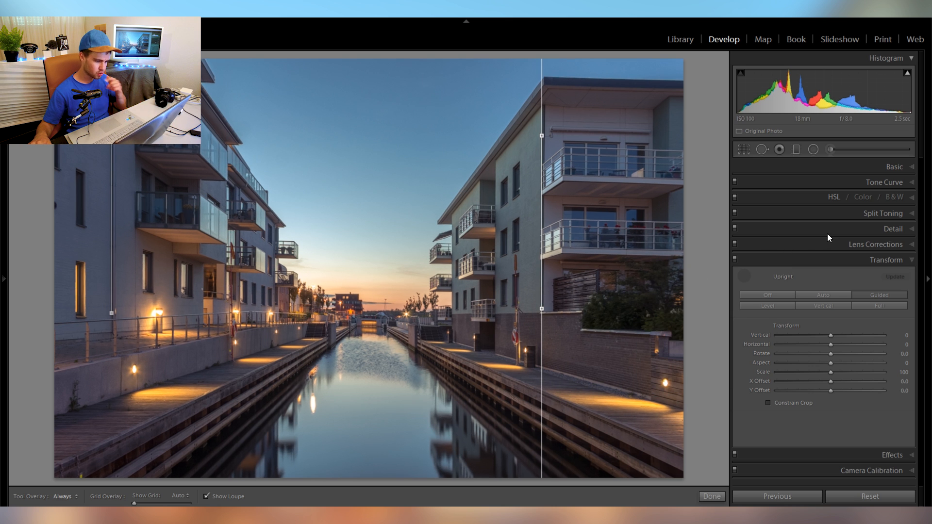
# - Compare the Off, Auto and Guided Upright results, finishing with Guided selected
pyautogui.click(782, 295)
pyautogui.click(813, 295)
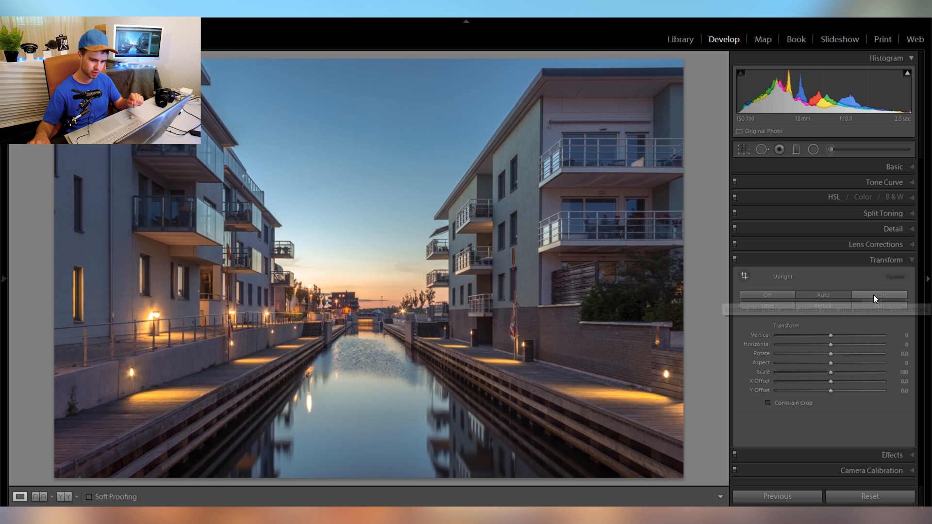
pyautogui.click(828, 295)
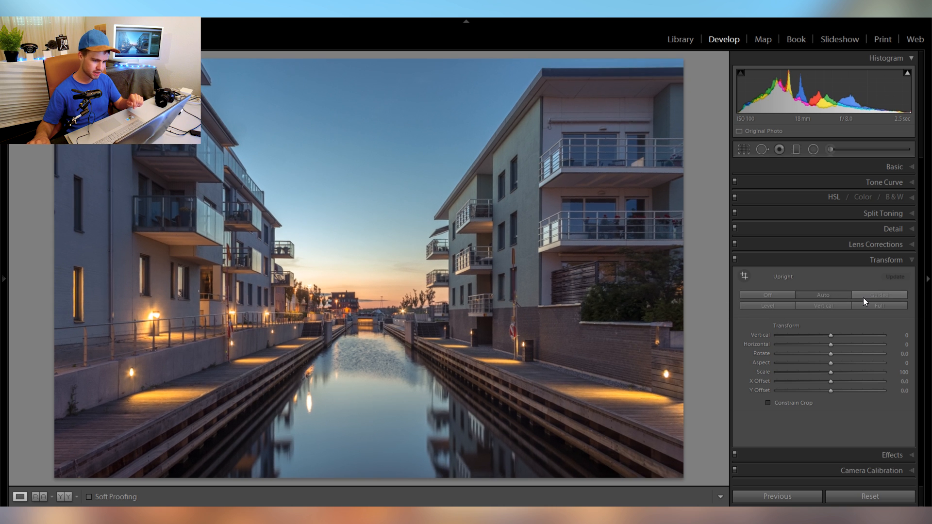
pyautogui.click(870, 297)
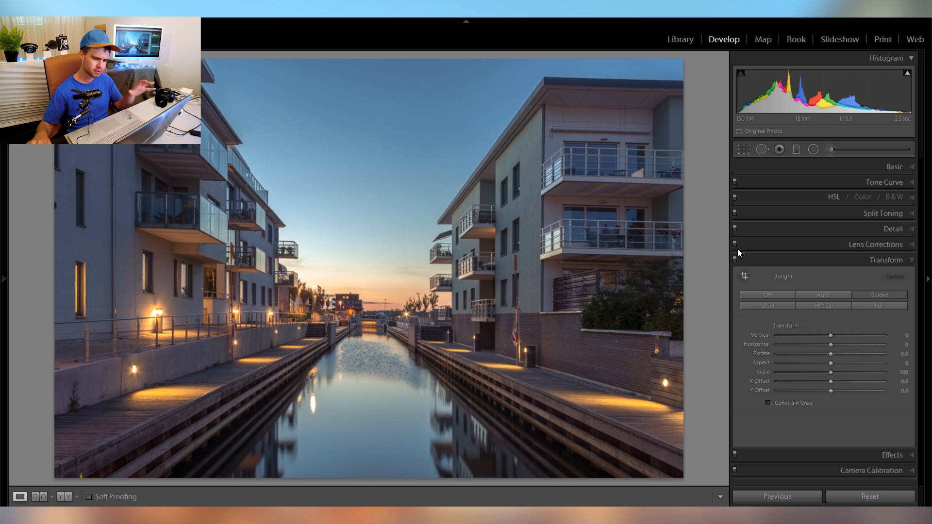
pyautogui.click(840, 295)
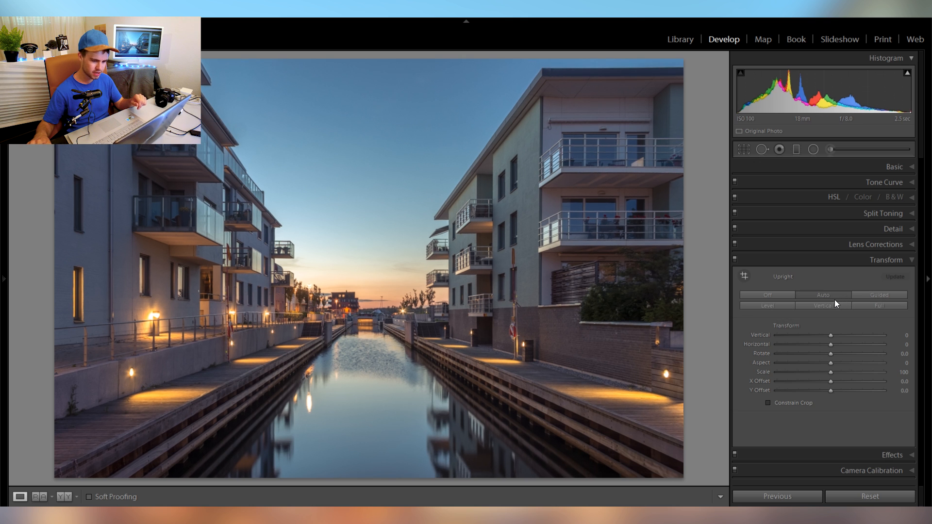
pyautogui.click(877, 294)
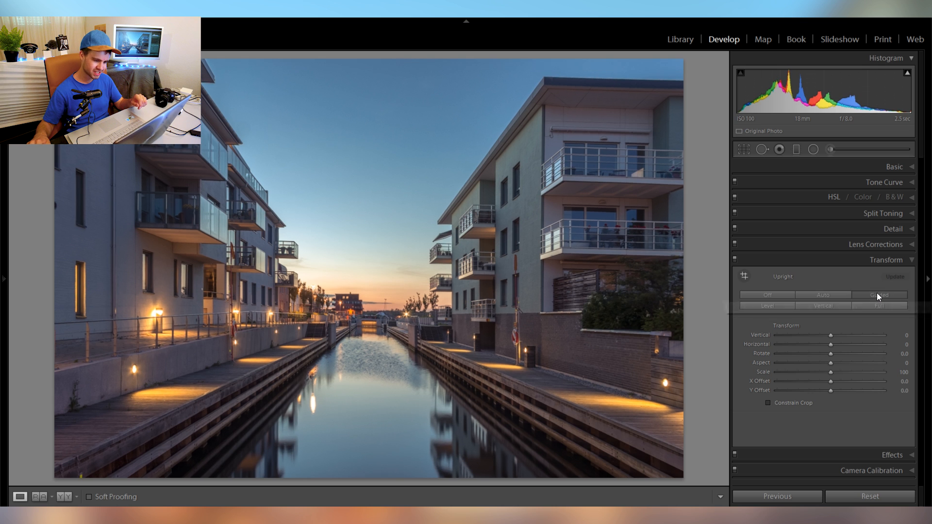
pyautogui.click(846, 295)
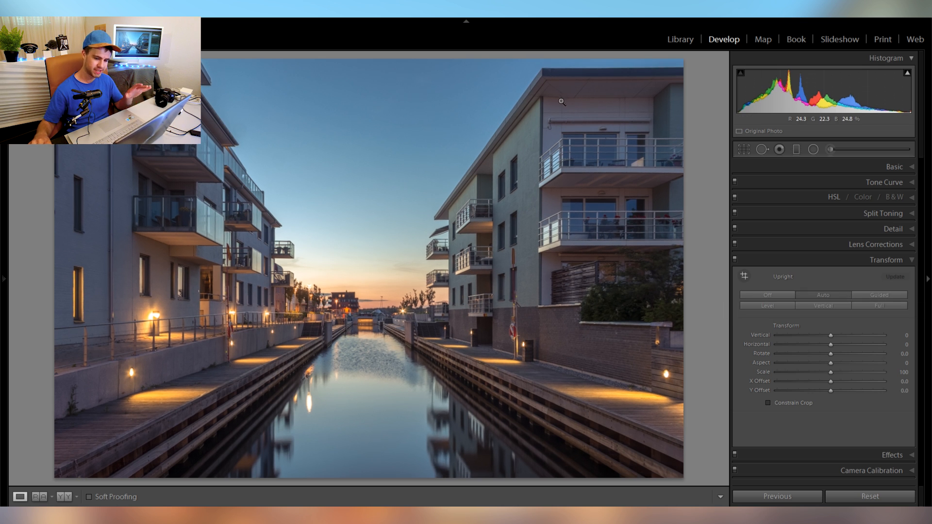
pyautogui.click(887, 295)
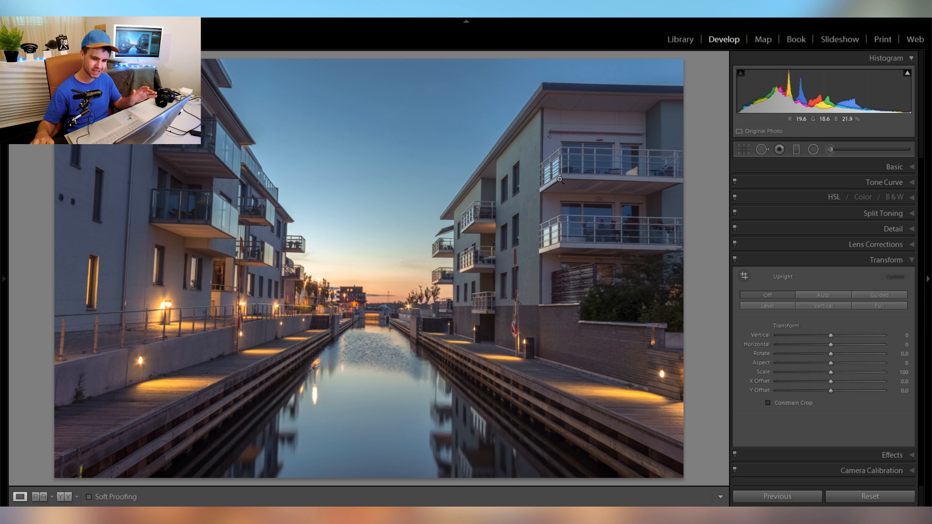
pyautogui.click(881, 295)
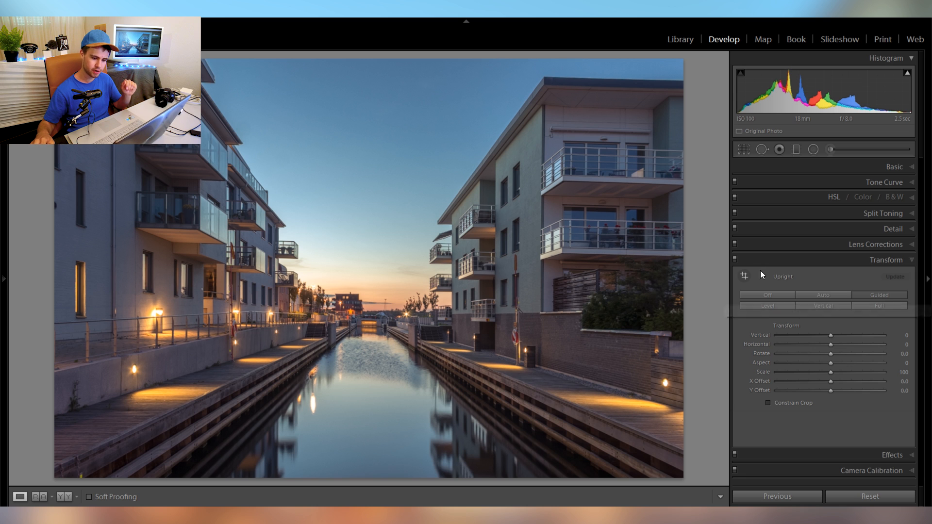
# - Try a post-crop vignette with Amount -15 and Feather 67, and reset both values to their defaults
pyautogui.click(794, 262)
pyautogui.click(839, 277)
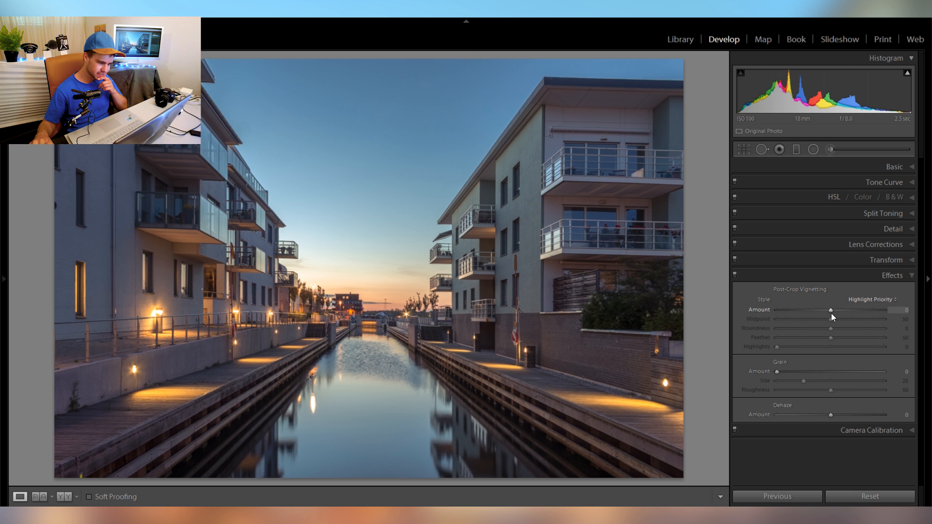
pyautogui.moveTo(831, 314); pyautogui.dragTo(838, 340)
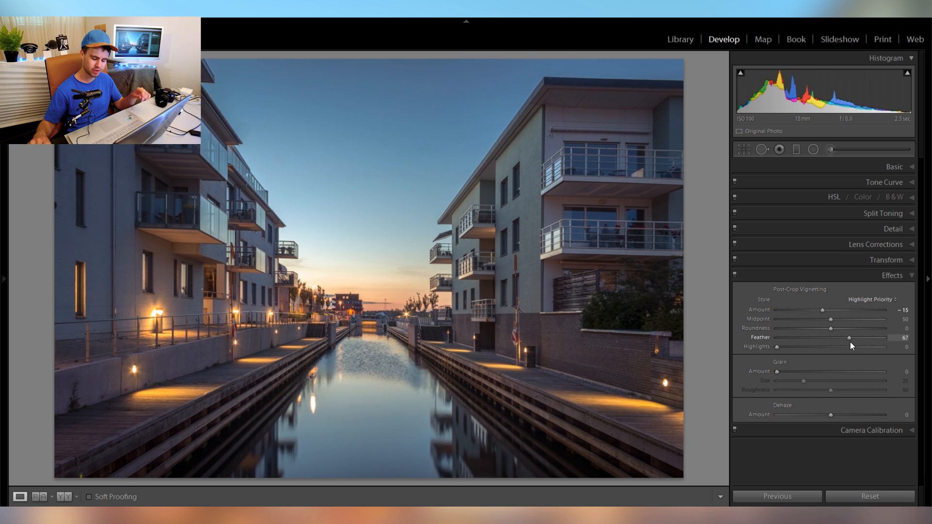
pyautogui.doubleClick(760, 339)
pyautogui.doubleClick(761, 310)
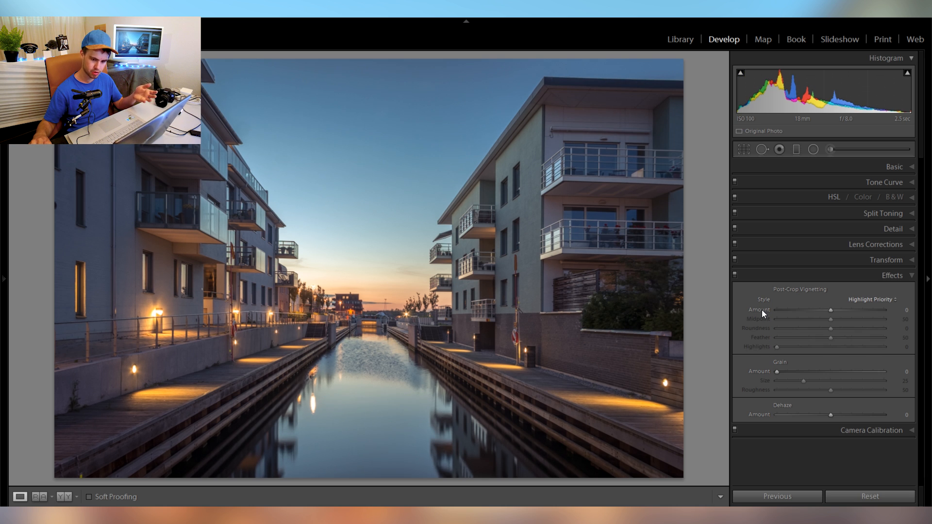
pyautogui.click(814, 274)
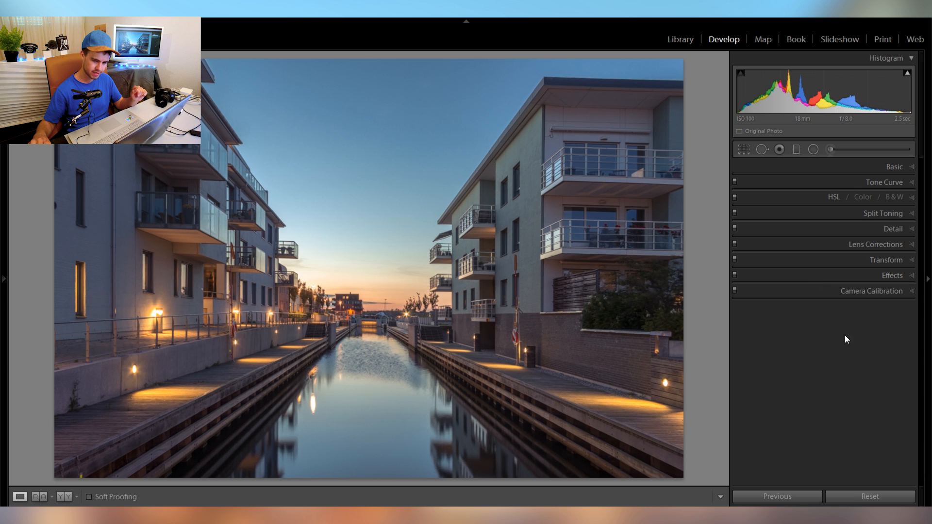
# - Try the Camera Faithful, Landscape, Neutral, Portrait and Standard calibration profiles on the photo one after another
pyautogui.click(820, 293)
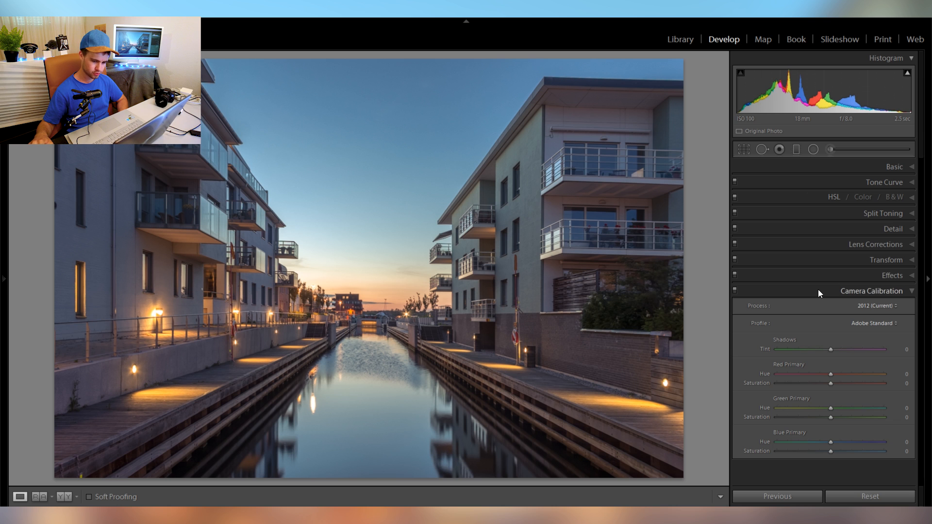
pyautogui.click(875, 323)
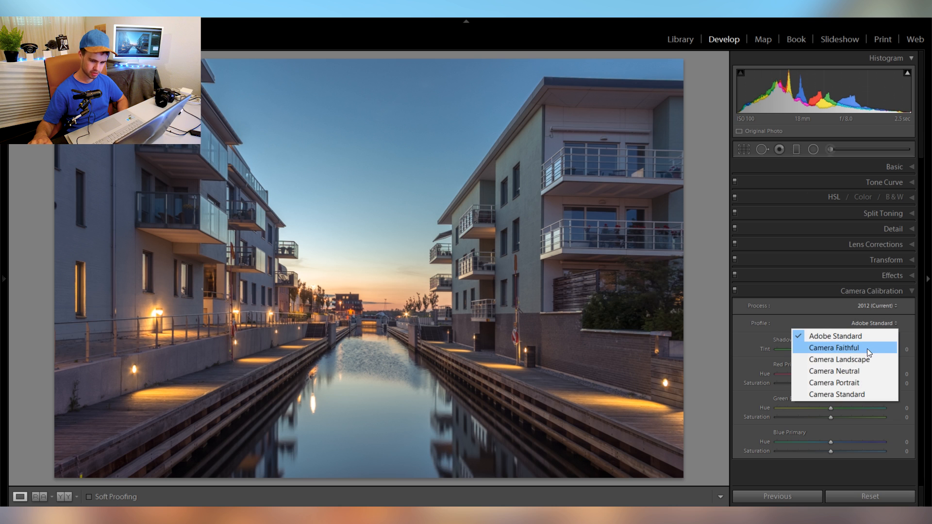
pyautogui.click(867, 349)
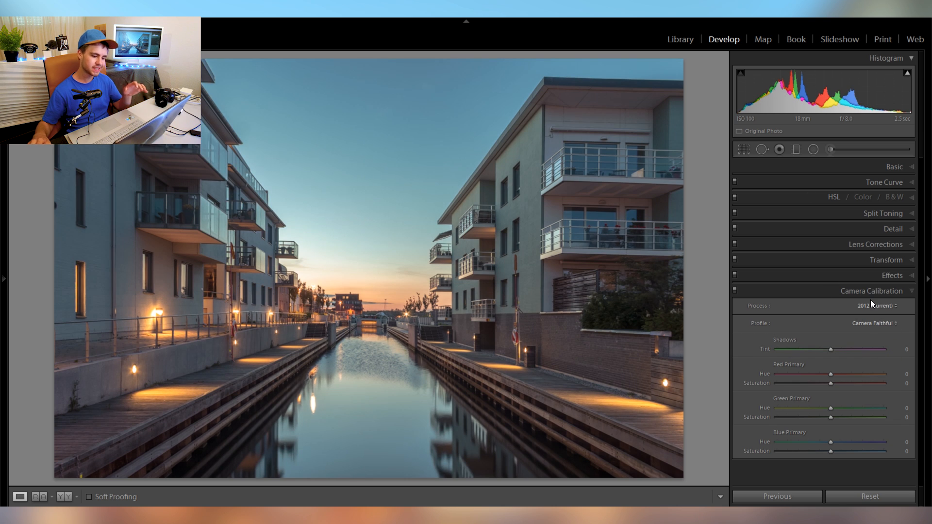
pyautogui.click(879, 321)
pyautogui.click(859, 359)
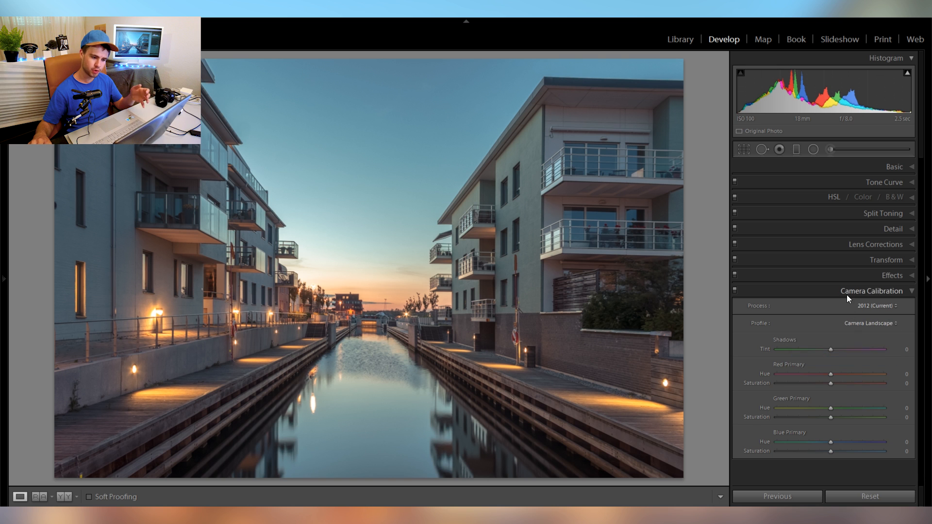
pyautogui.click(861, 325)
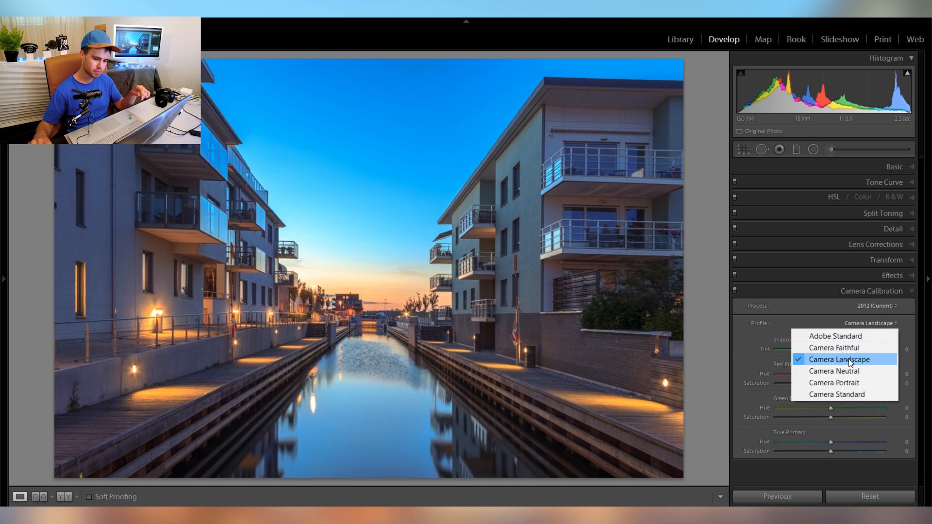
pyautogui.click(851, 373)
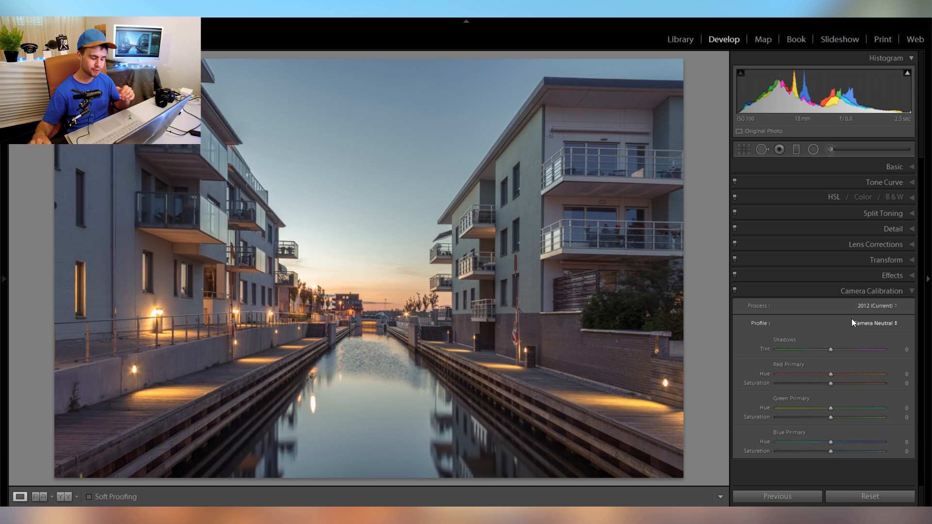
pyautogui.click(854, 323)
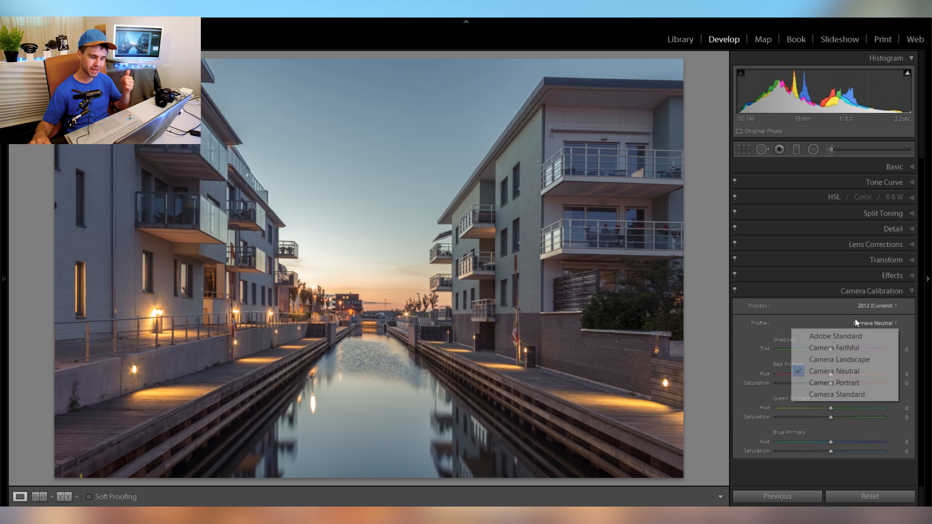
pyautogui.click(852, 384)
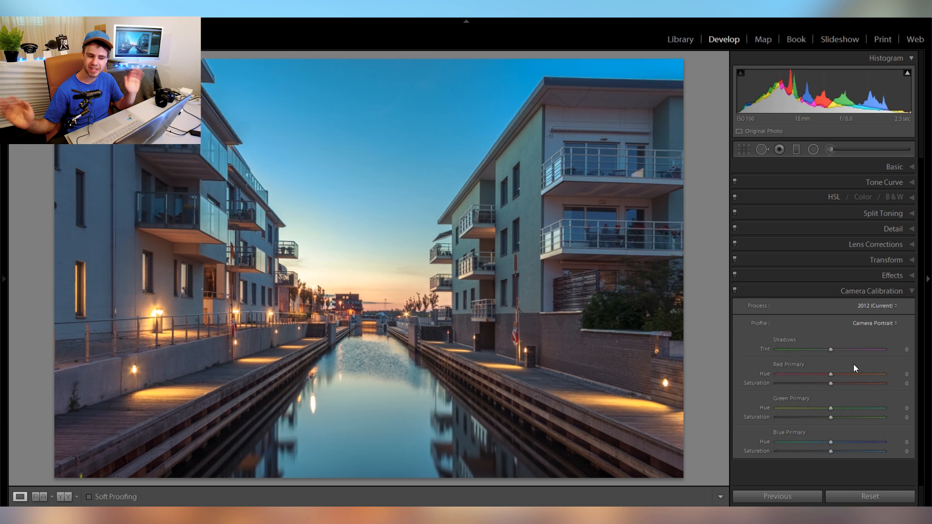
pyautogui.click(879, 321)
pyautogui.click(851, 391)
# - Switch the calibration profile to Camera Faithful and back to Adobe Standard to compare their colours
pyautogui.click(857, 326)
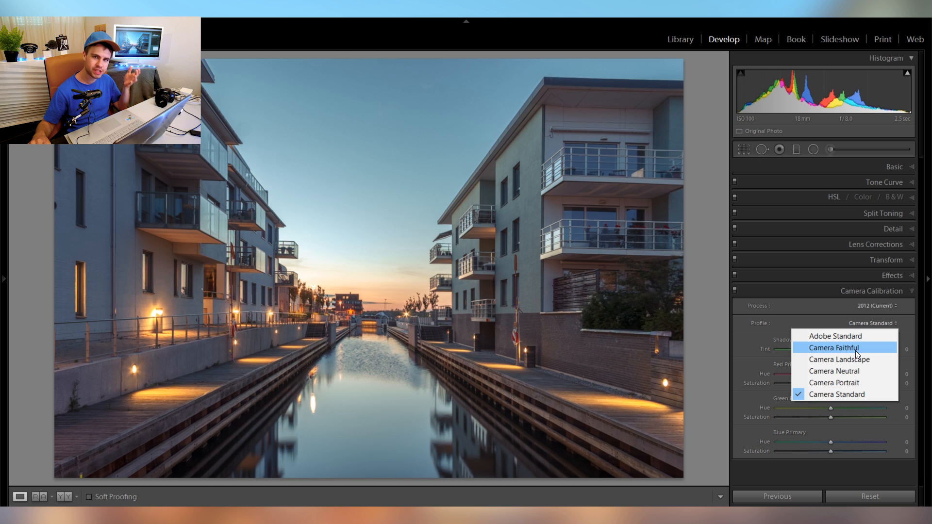
pyautogui.click(855, 349)
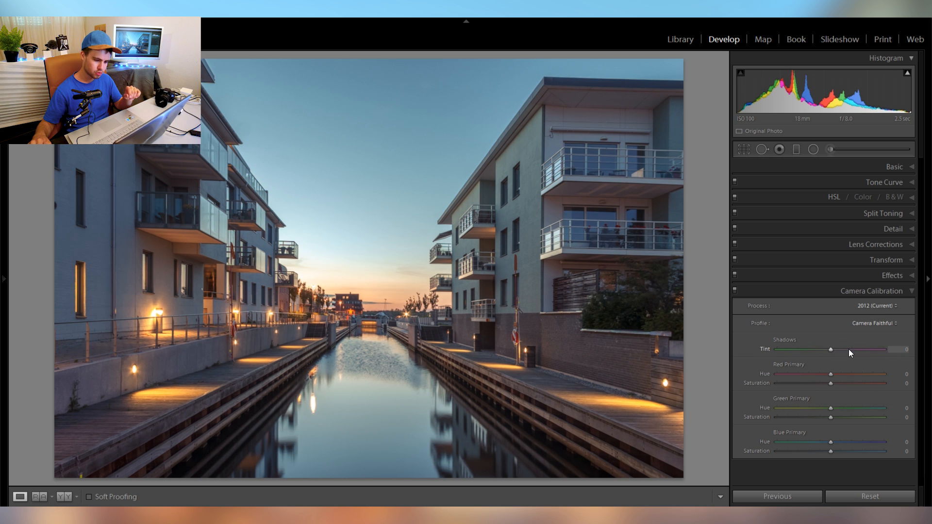
pyautogui.click(860, 326)
pyautogui.click(858, 334)
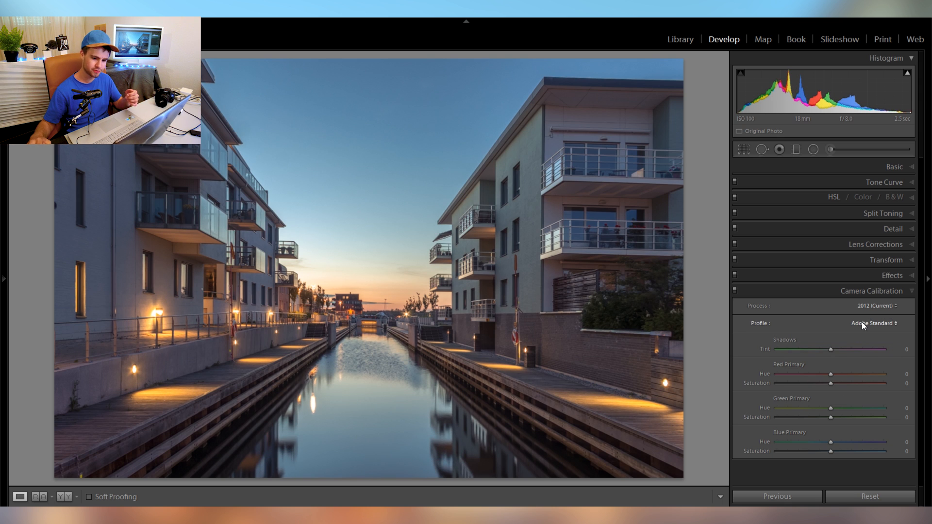
# - Compare the Camera Faithful, Camera Landscape and Camera Neutral profiles, ending on Camera Landscape
pyautogui.click(863, 324)
pyautogui.click(856, 353)
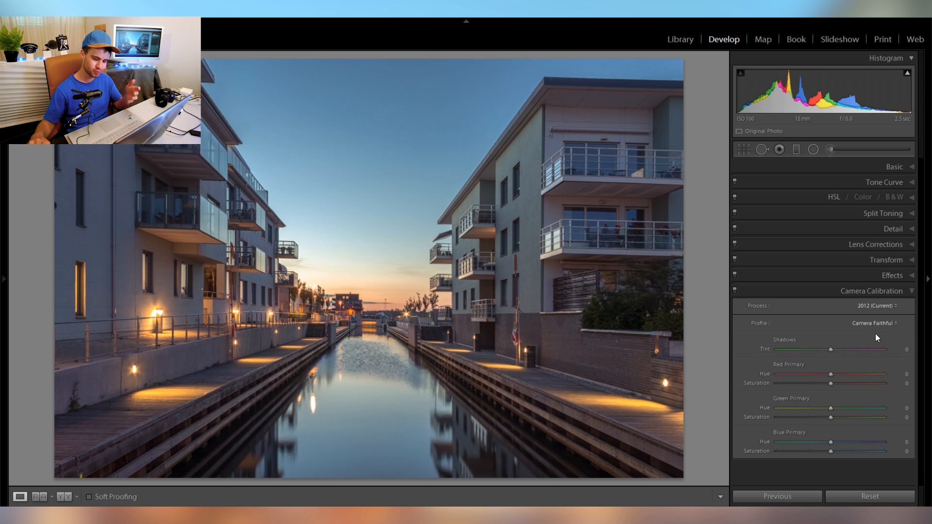
pyautogui.click(876, 325)
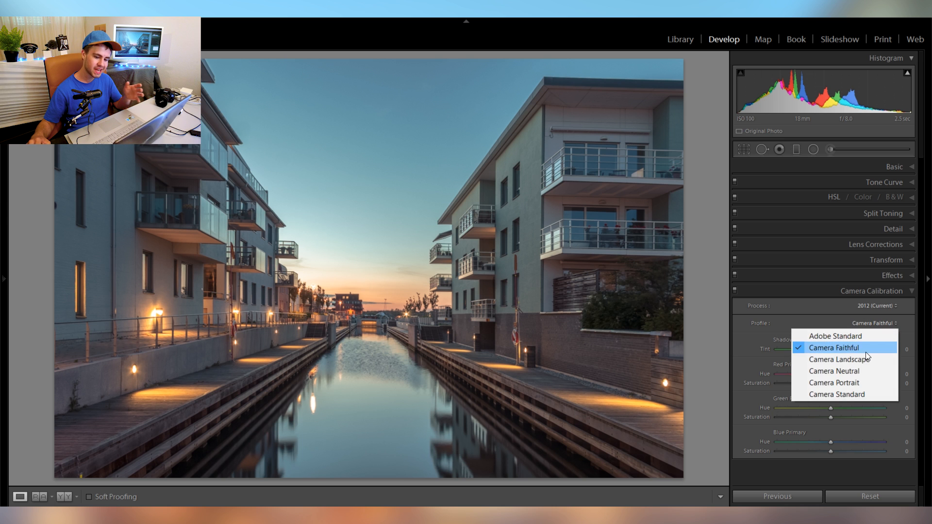
pyautogui.click(866, 359)
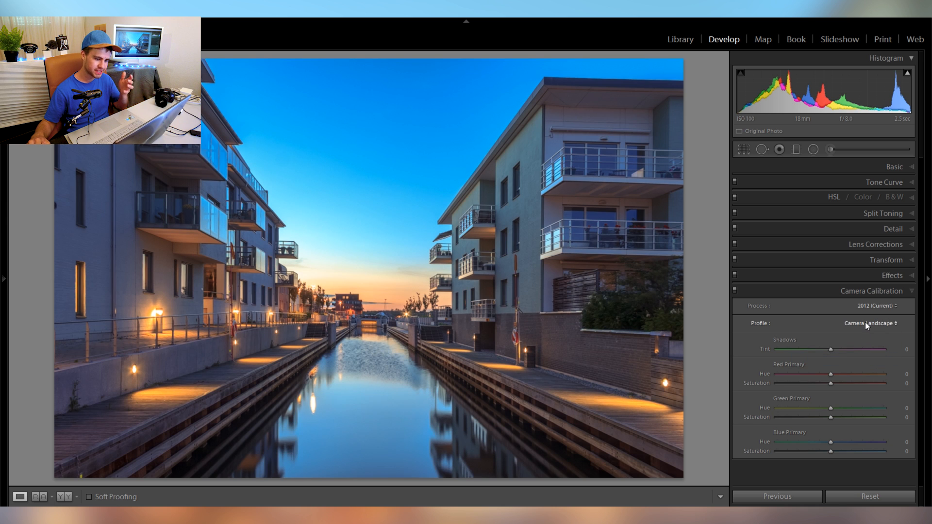
pyautogui.click(865, 322)
pyautogui.click(852, 371)
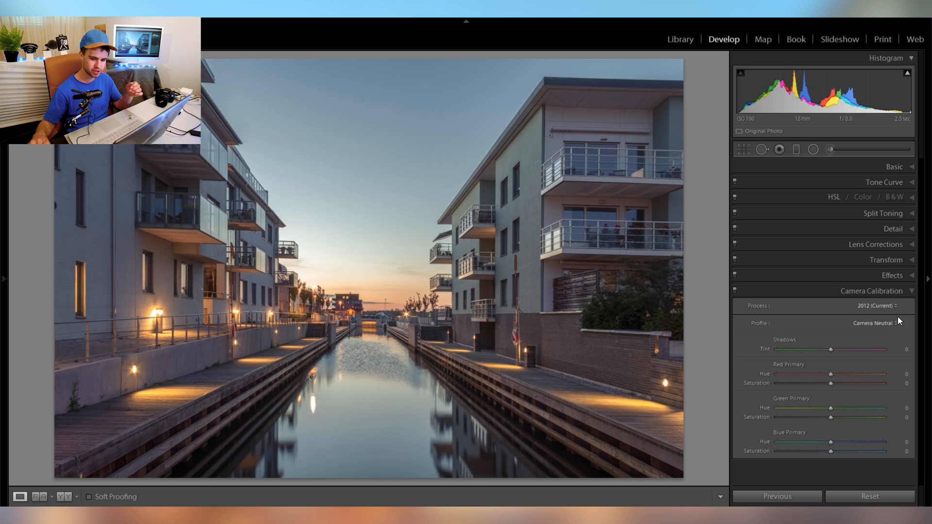
pyautogui.click(879, 322)
pyautogui.click(868, 360)
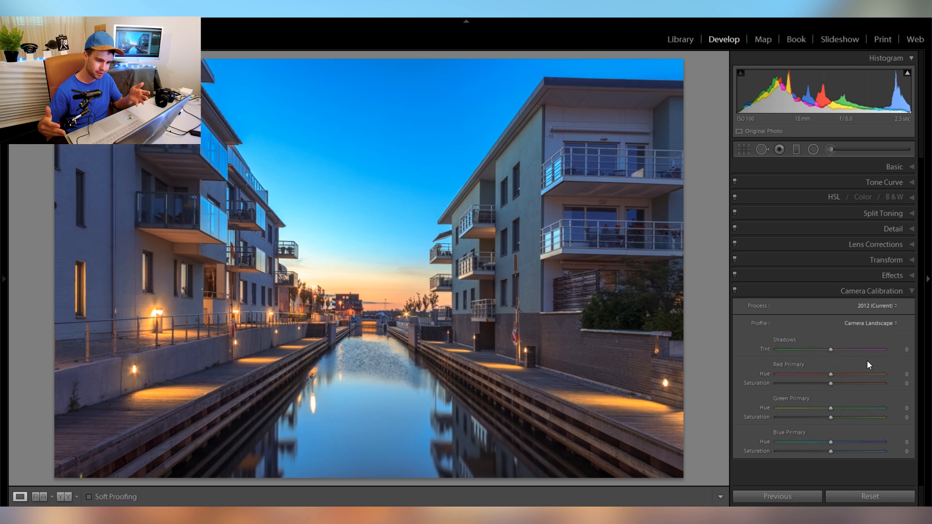
# - Try the Camera Portrait and Camera Standard profiles, and return to Adobe Standard
pyautogui.click(866, 324)
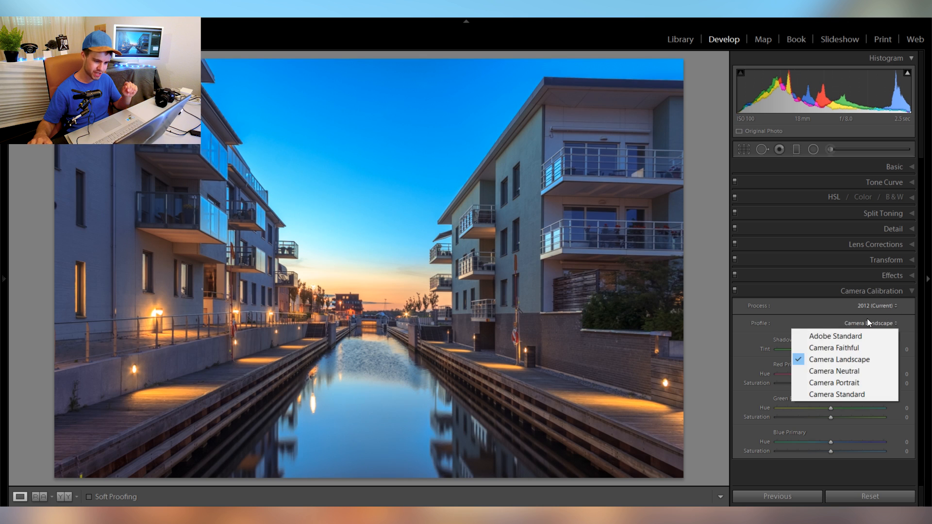
pyautogui.click(861, 383)
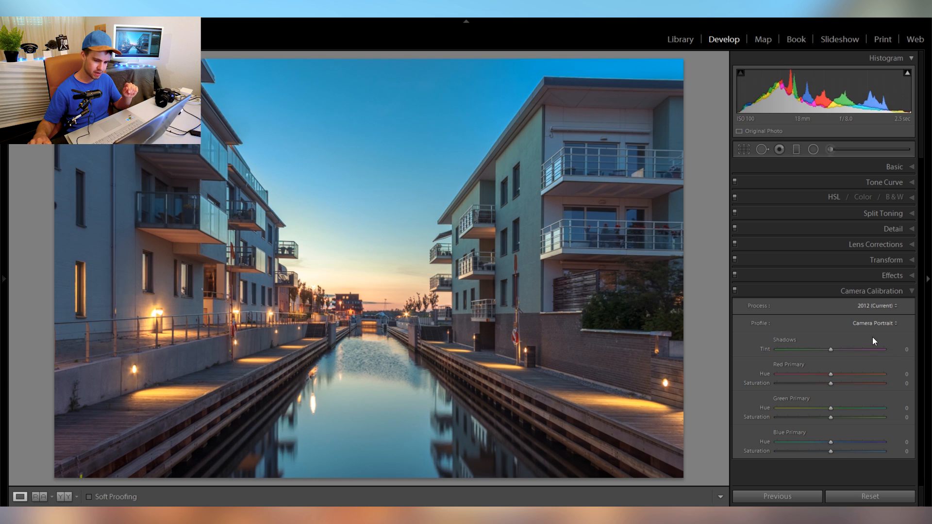
pyautogui.click(874, 324)
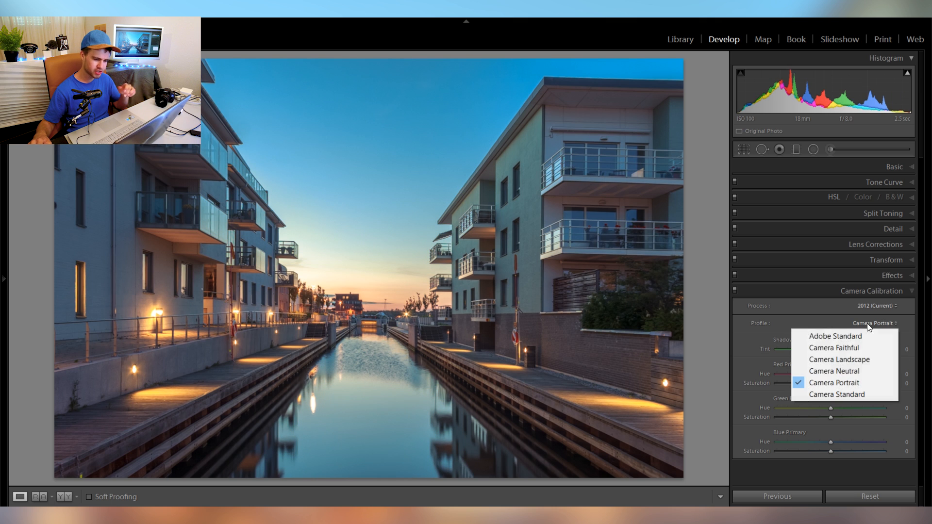
pyautogui.click(859, 392)
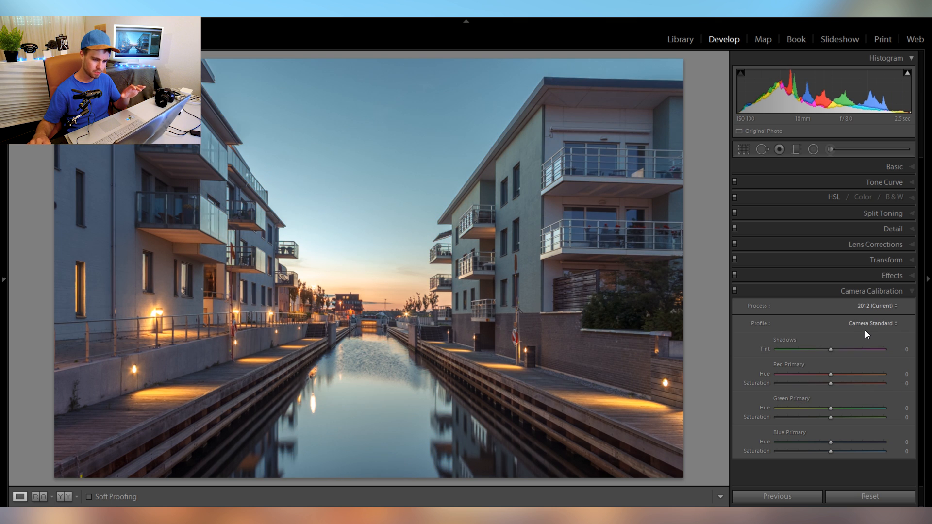
pyautogui.click(874, 326)
pyautogui.click(869, 337)
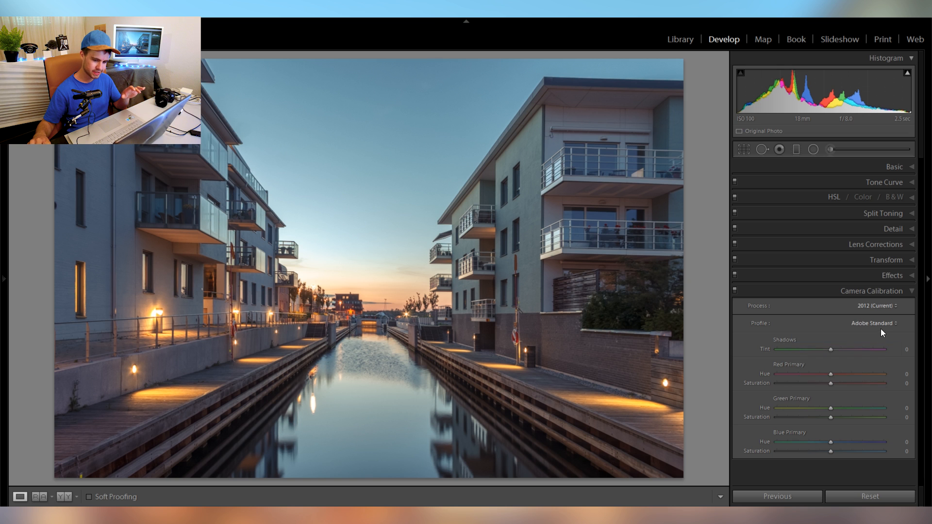
# - Compare the Camera Portrait and Adobe Standard profiles by alternating between them, and keep Camera Portrait
pyautogui.click(879, 325)
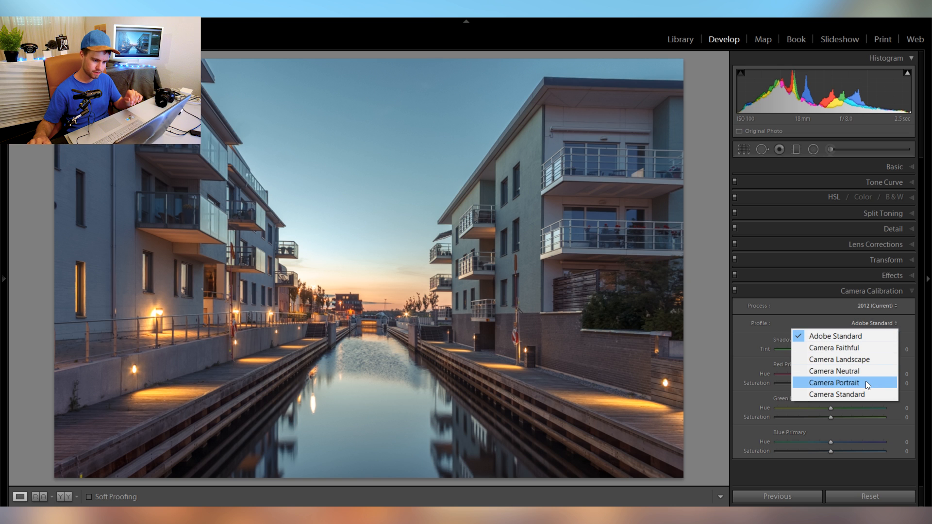
pyautogui.click(866, 383)
pyautogui.click(874, 325)
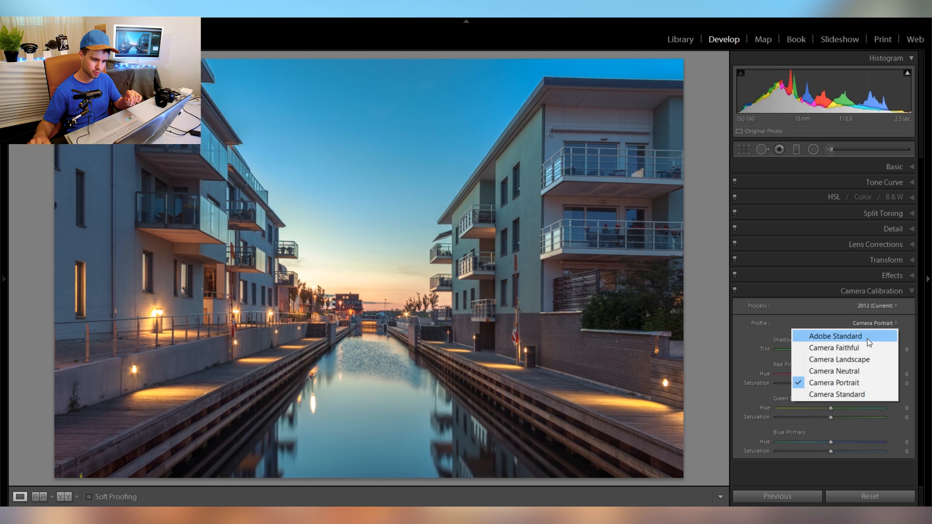
pyautogui.click(867, 337)
pyautogui.click(881, 324)
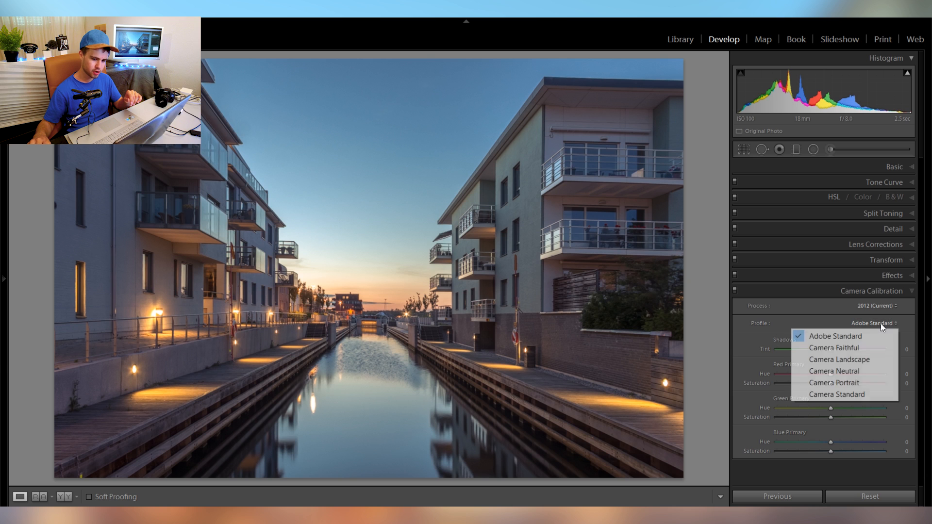
pyautogui.click(864, 382)
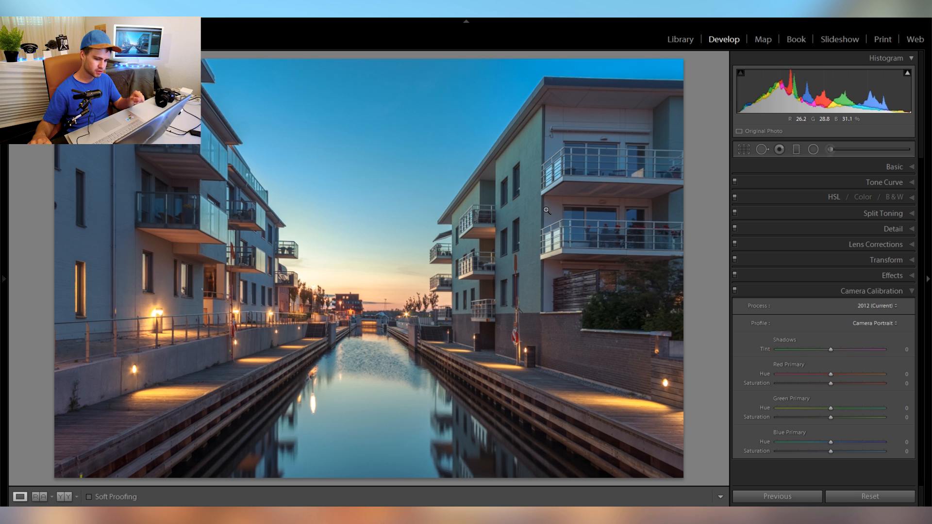
pyautogui.click(880, 324)
pyautogui.click(881, 334)
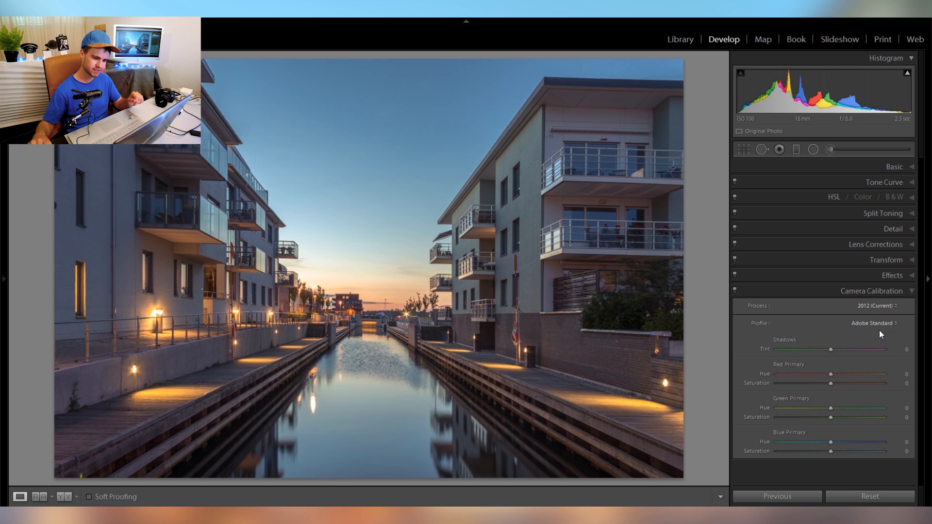
pyautogui.click(881, 326)
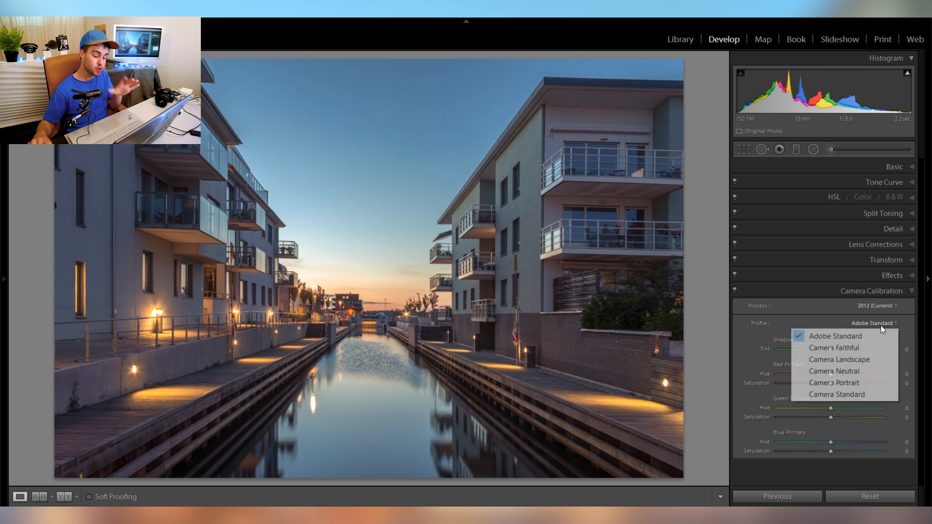
pyautogui.click(860, 383)
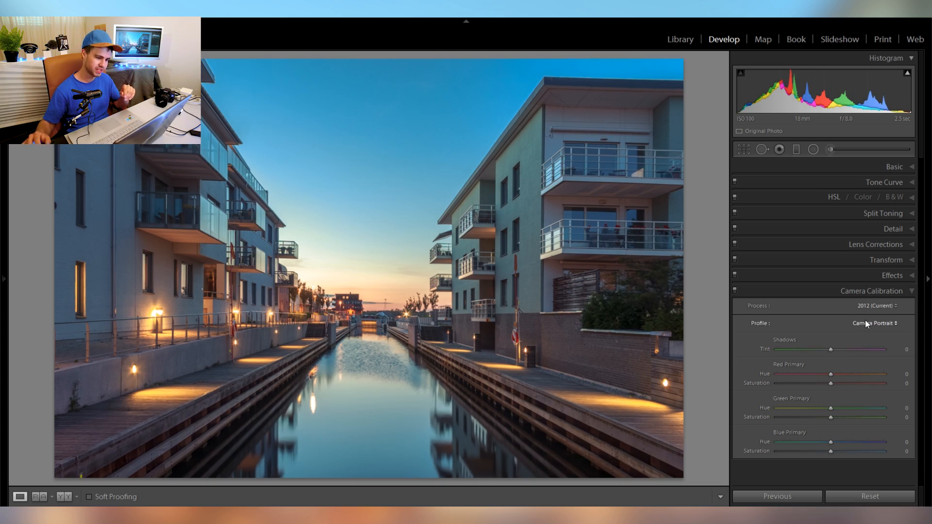
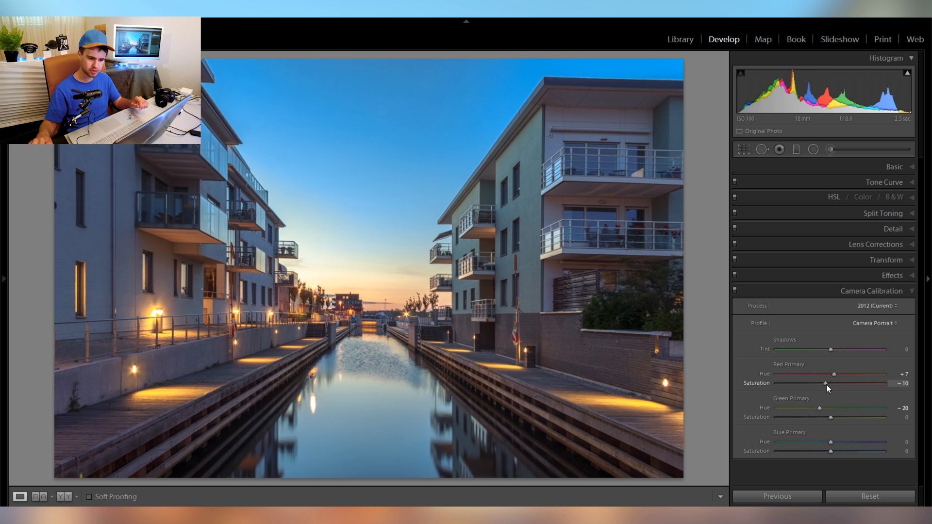
# - Set the Camera Calibration Red Primary saturation to -10 and the Blue Primary hue to +19
pyautogui.moveTo(826, 385)
pyautogui.mouseDown()
pyautogui.moveTo(844, 381)
pyautogui.moveTo(826, 381)
pyautogui.mouseUp()
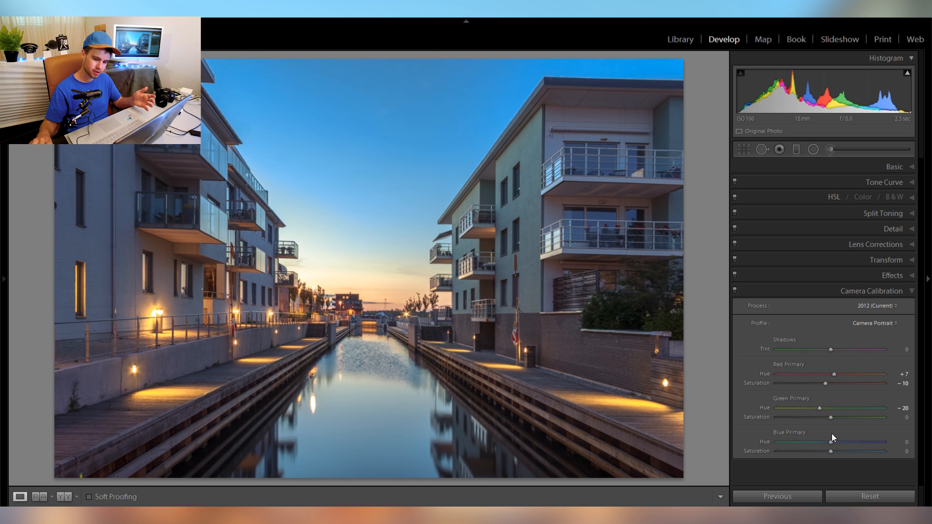
pyautogui.moveTo(837, 444); pyautogui.dragTo(841, 444)
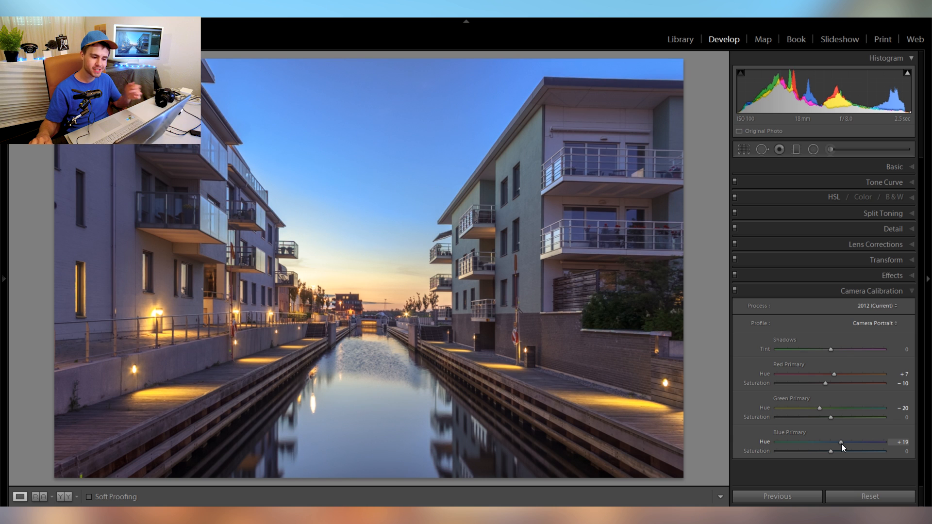
# - Set the Camera Calibration Blue Primary hue to -10 and saturation to -15, and the Green Primary saturation to -2
pyautogui.moveTo(813, 442); pyautogui.dragTo(809, 442)
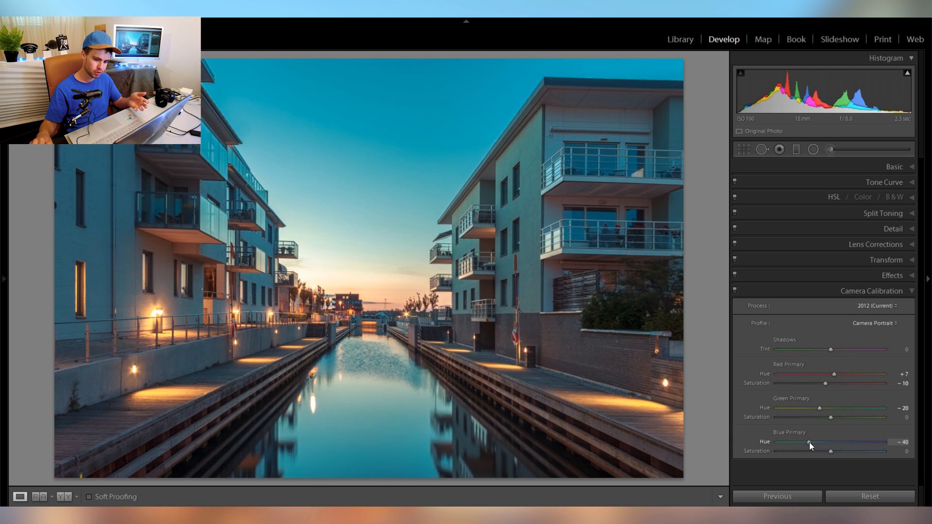
pyautogui.doubleClick(762, 441)
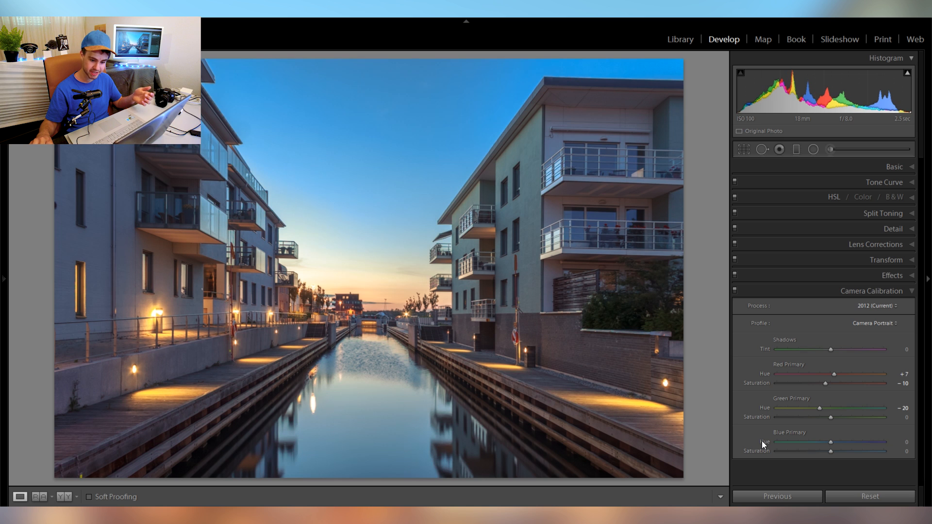
pyautogui.moveTo(827, 444)
pyautogui.mouseDown()
pyautogui.moveTo(815, 441)
pyautogui.moveTo(847, 440)
pyautogui.moveTo(826, 440)
pyautogui.mouseUp()
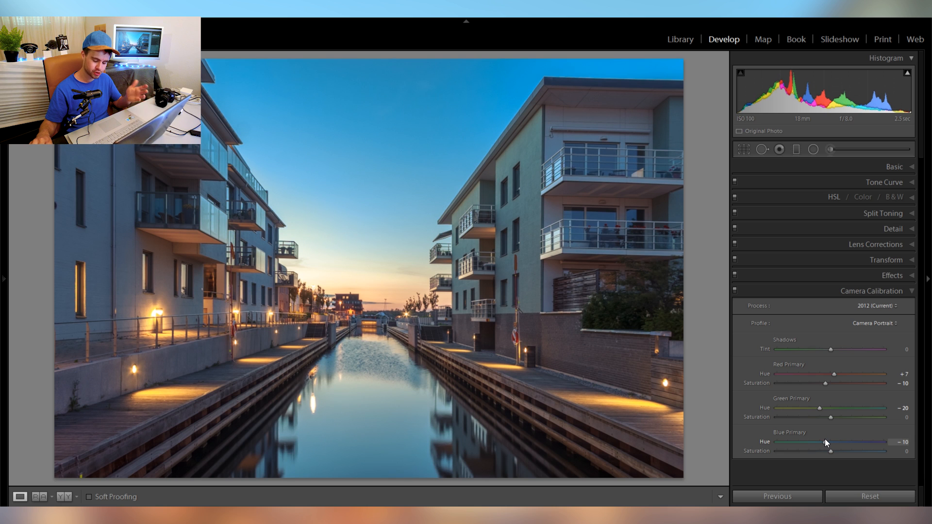
pyautogui.moveTo(829, 450)
pyautogui.mouseDown()
pyautogui.moveTo(820, 451)
pyautogui.moveTo(842, 452)
pyautogui.moveTo(822, 448)
pyautogui.mouseUp()
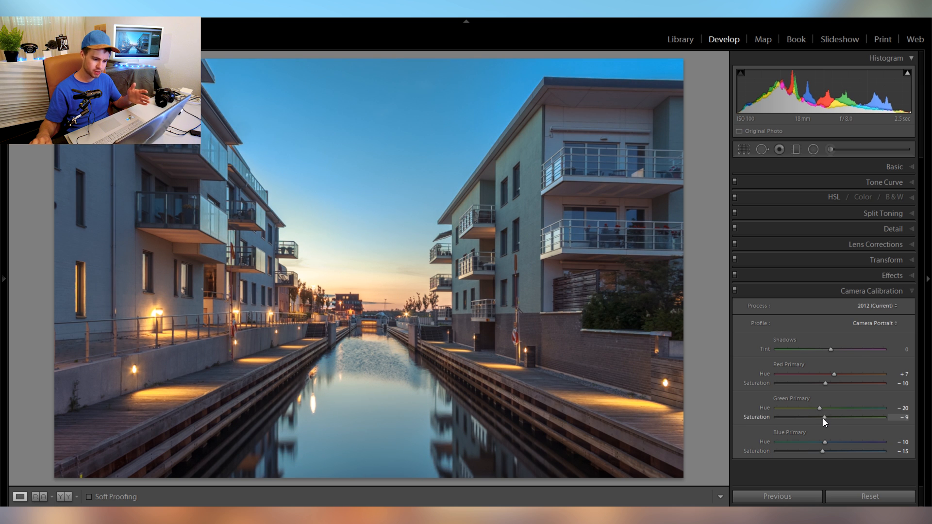
pyautogui.moveTo(824, 418)
pyautogui.mouseDown()
pyautogui.moveTo(846, 418)
pyautogui.moveTo(829, 418)
pyautogui.mouseUp()
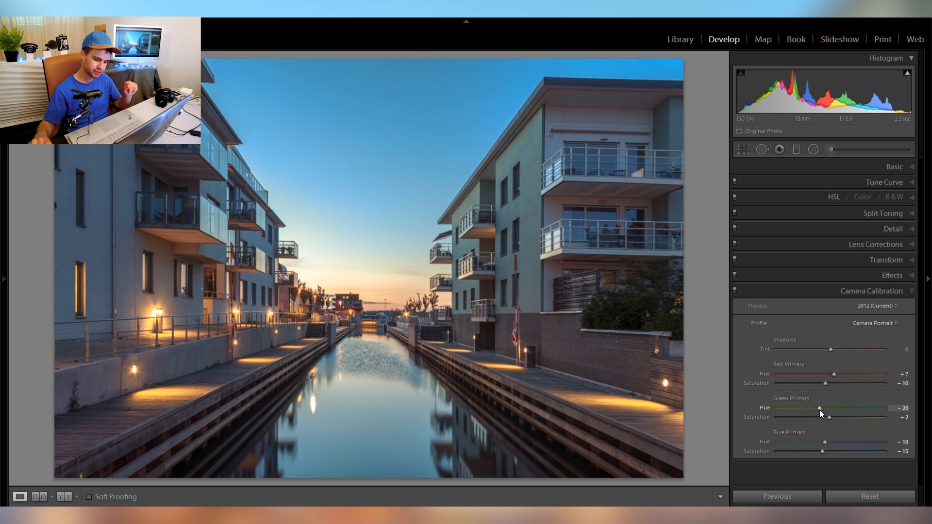
# - Try a Green Primary hue of -65 and a Blue Primary hue of -55, and settle on -20 and -11 respectively
pyautogui.moveTo(800, 408); pyautogui.dragTo(796, 407)
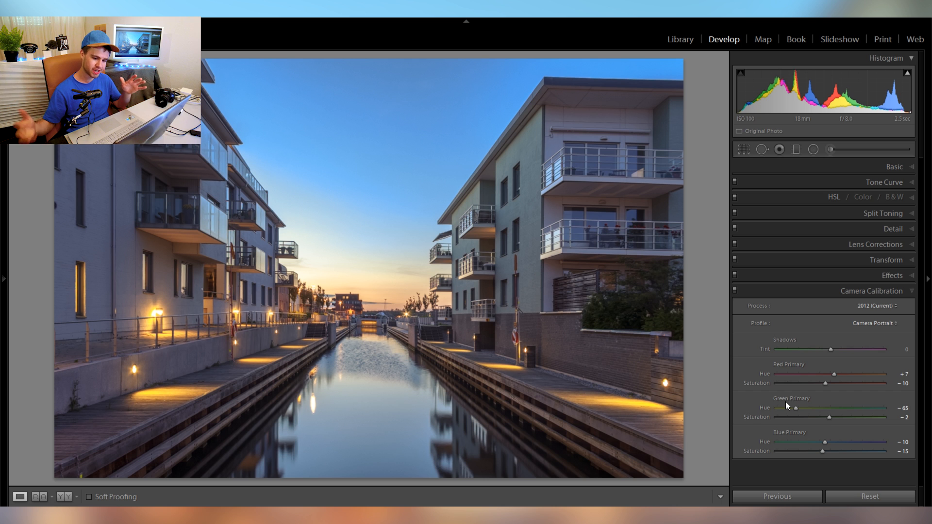
pyautogui.click(820, 408)
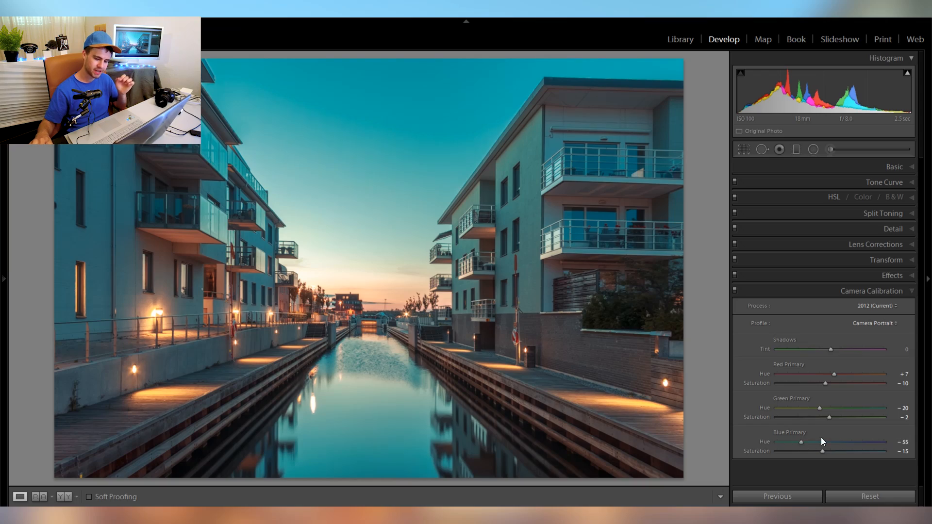
pyautogui.click(821, 442)
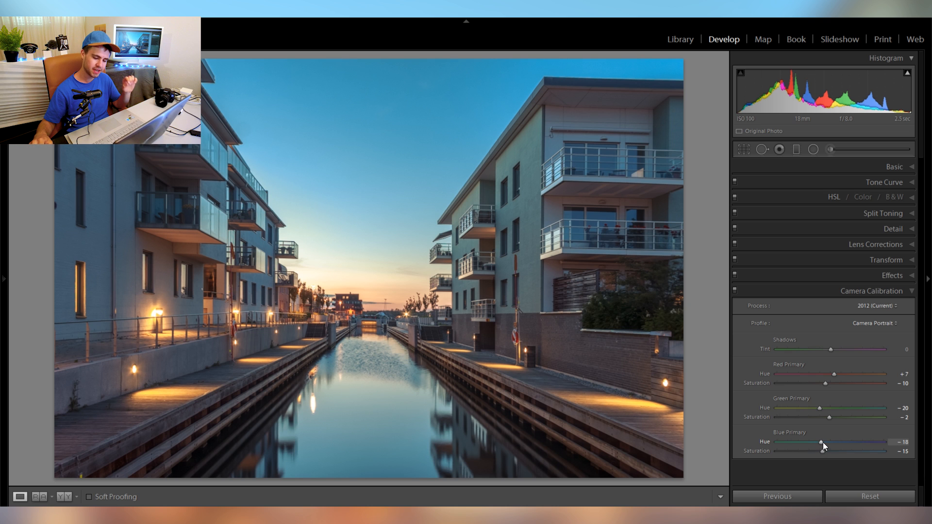
pyautogui.moveTo(824, 442); pyautogui.dragTo(826, 442)
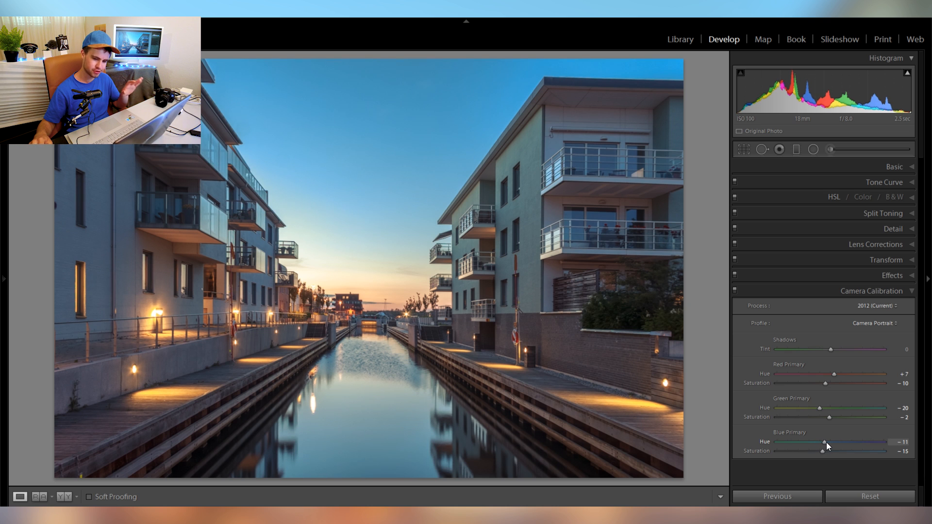
pyautogui.click(780, 296)
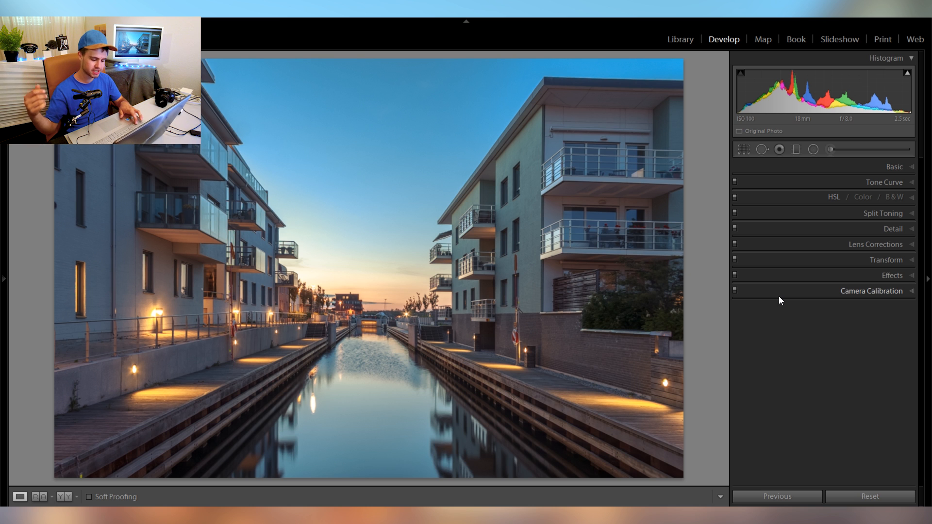
# - Compare the photo side by side before and after editing, examining the balconies, distant buildings and horizon up close, and return to the single view
pyautogui.press('y')
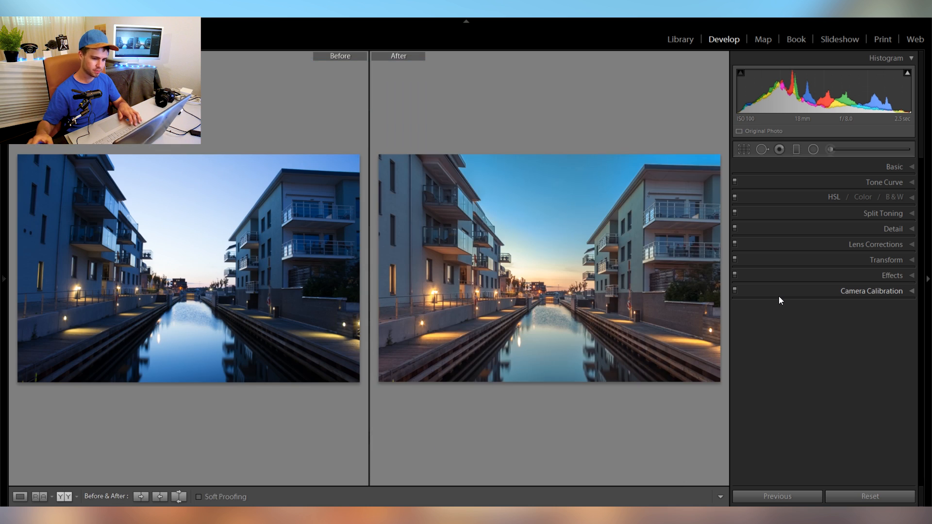
pyautogui.click(272, 251)
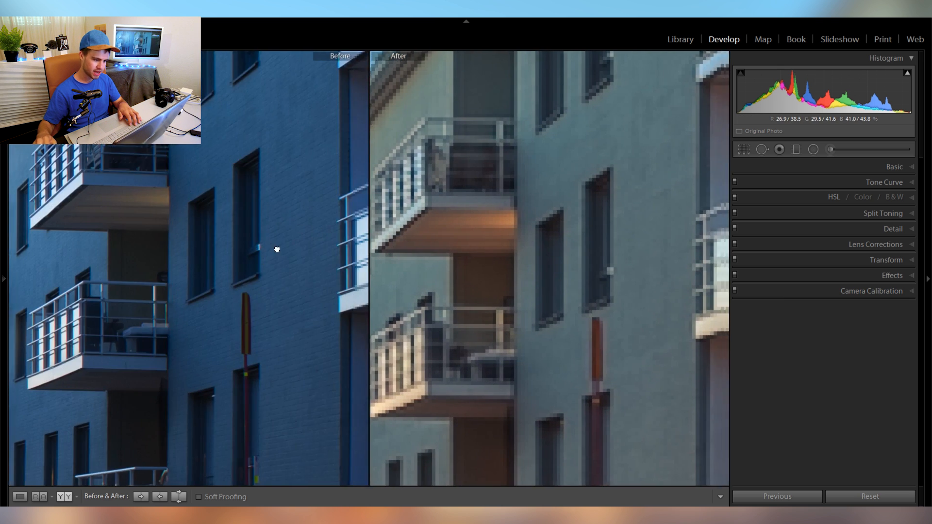
pyautogui.click(277, 249)
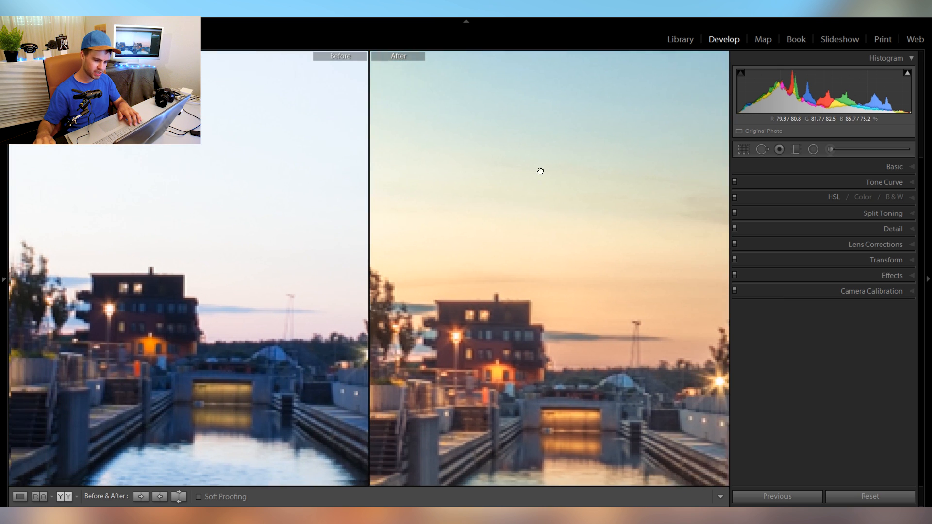
pyautogui.moveTo(541, 171); pyautogui.dragTo(543, 132)
pyautogui.moveTo(548, 262); pyautogui.dragTo(441, 262)
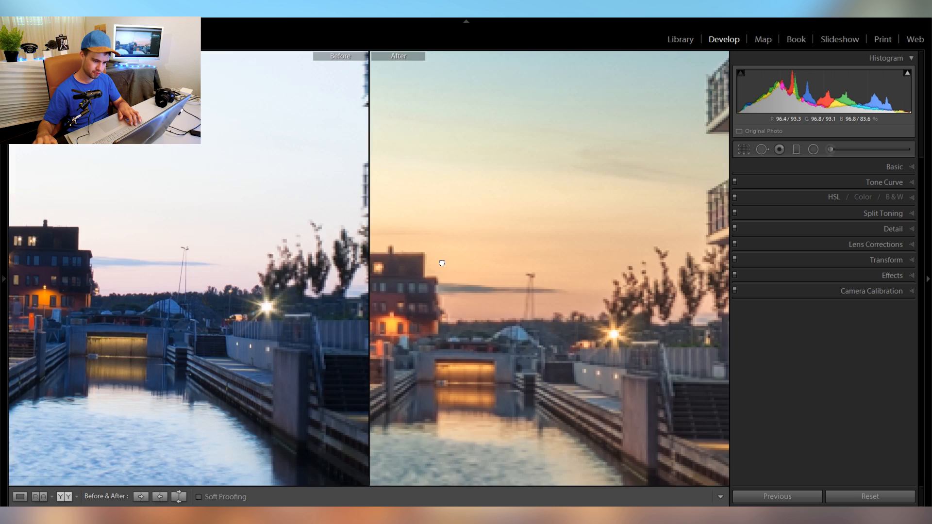
pyautogui.press('y')
pyautogui.click(456, 259)
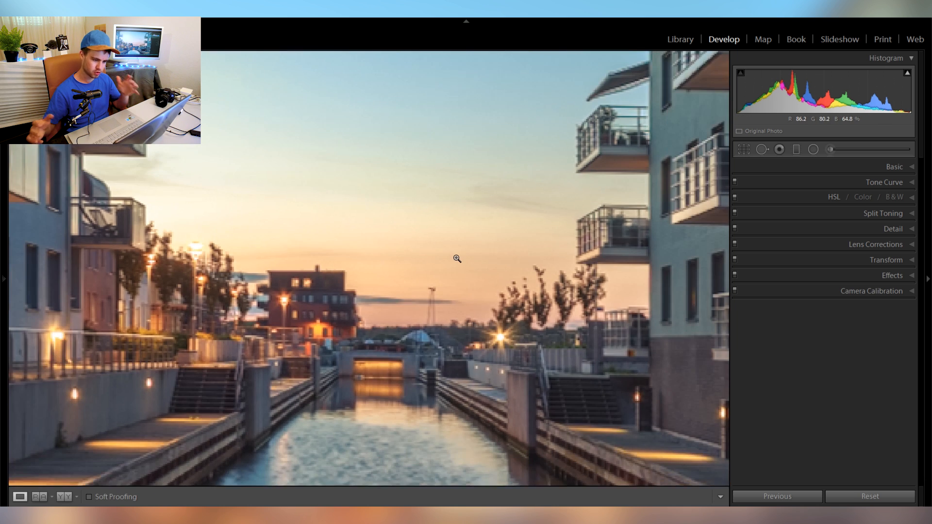
pyautogui.press('y')
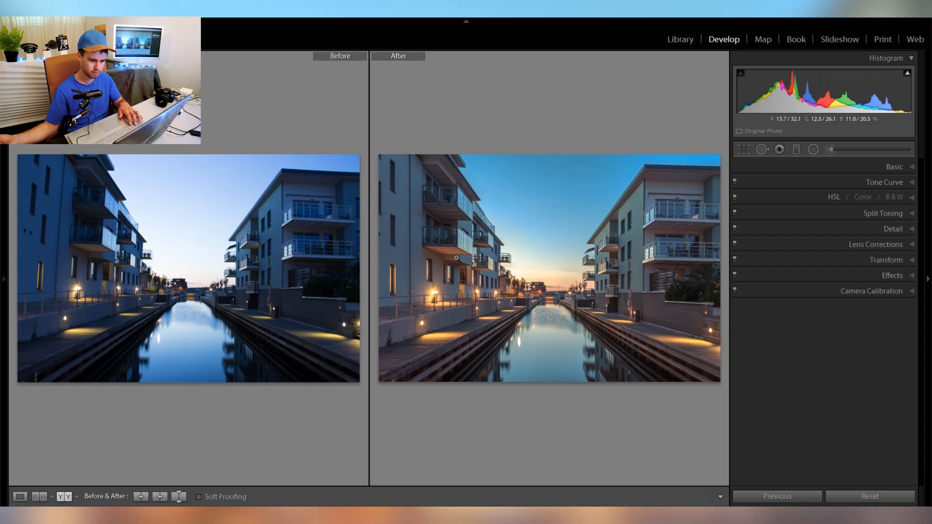
pyautogui.press('y')
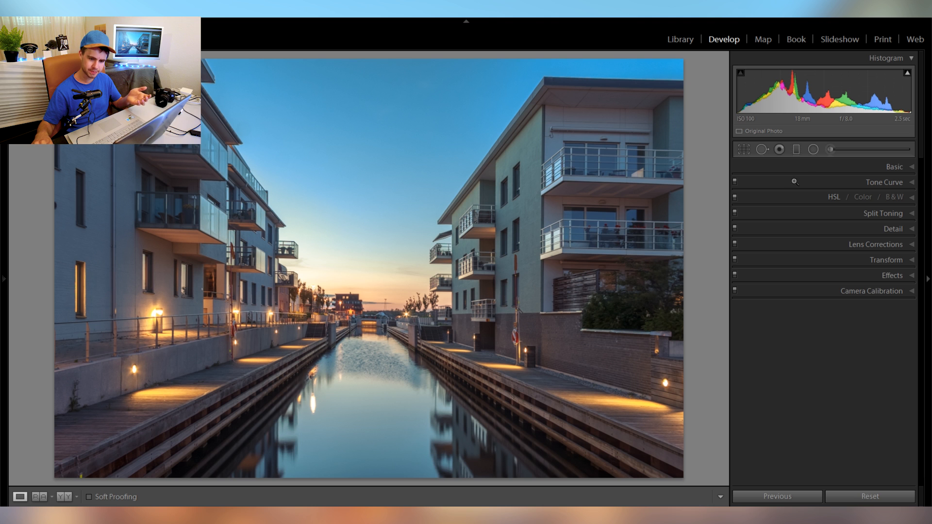
# - Try a radial filter with an inverted mask over the sky between the buildings, move it over the balconies, and delete it
pyautogui.click(797, 149)
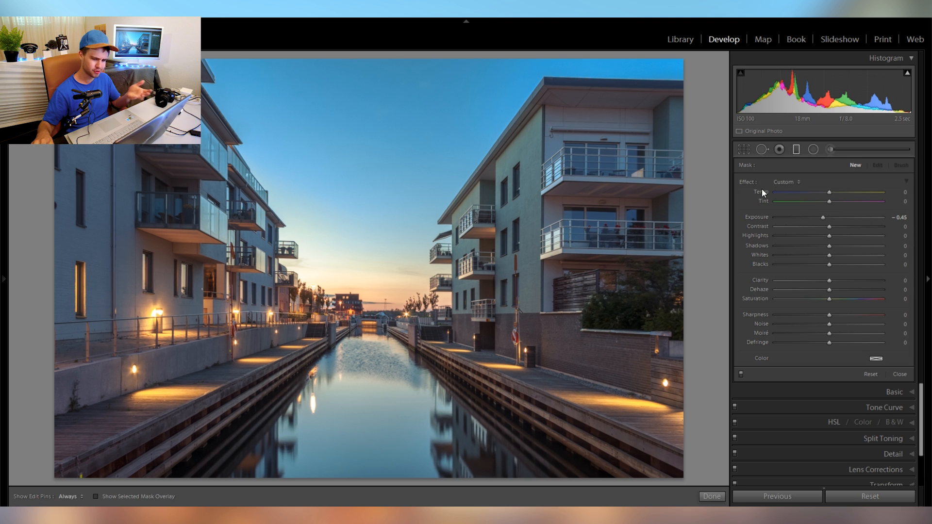
pyautogui.hotkey('shift', 'm')
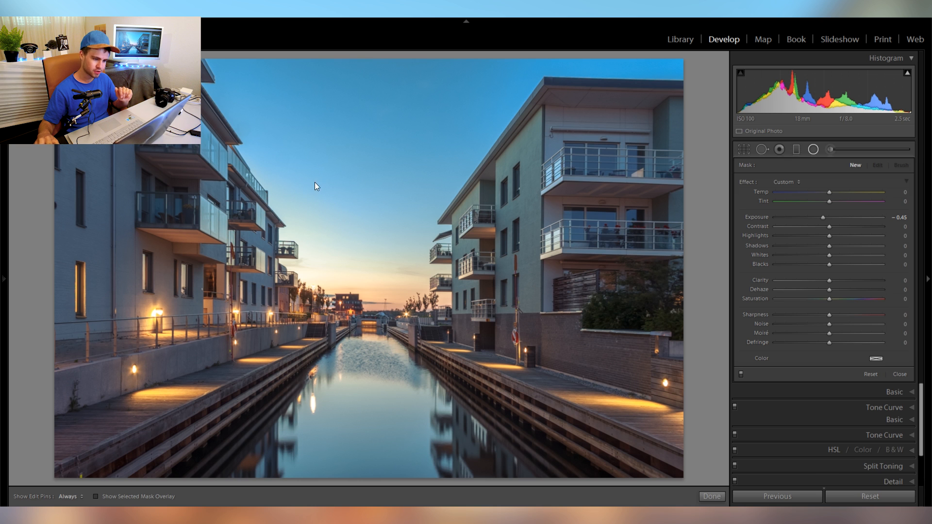
pyautogui.moveTo(325, 226); pyautogui.dragTo(536, 330)
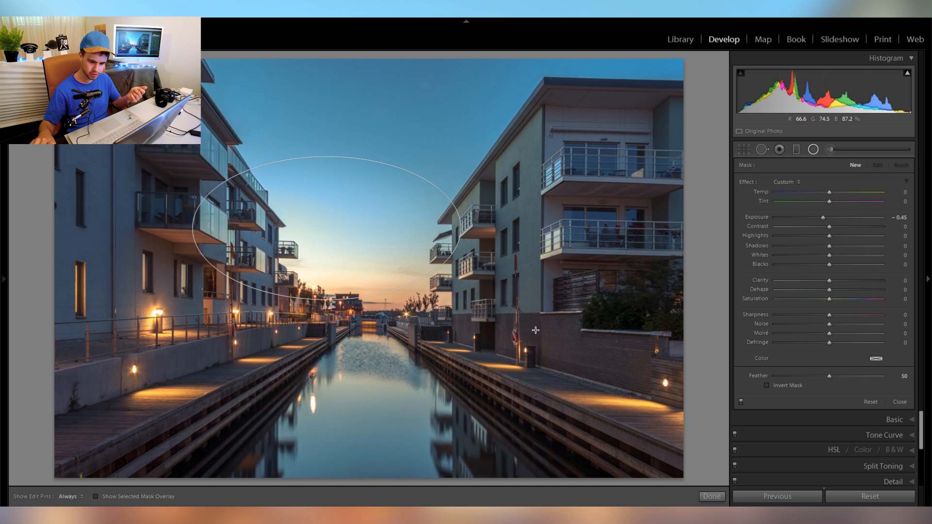
pyautogui.click(772, 387)
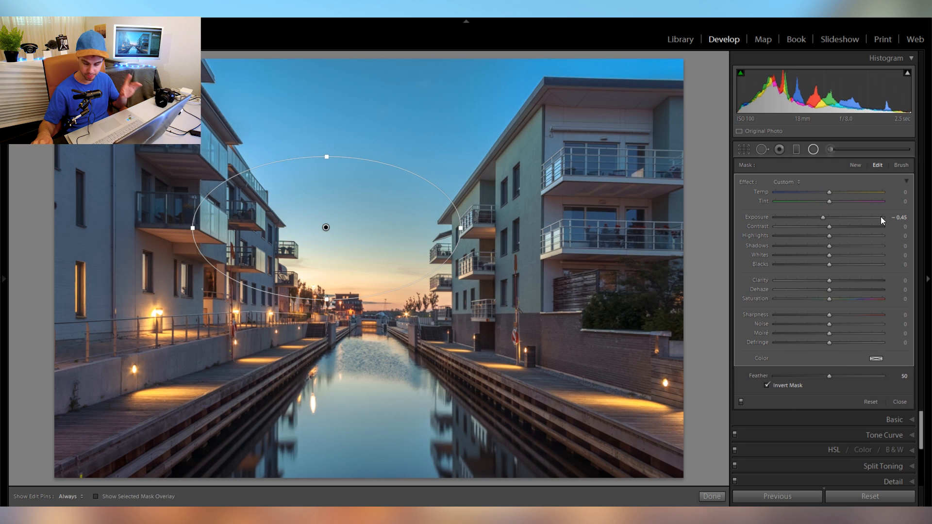
pyautogui.click(844, 217)
pyautogui.moveTo(348, 244); pyautogui.dragTo(603, 240)
pyautogui.rightClick(557, 223)
pyautogui.click(572, 245)
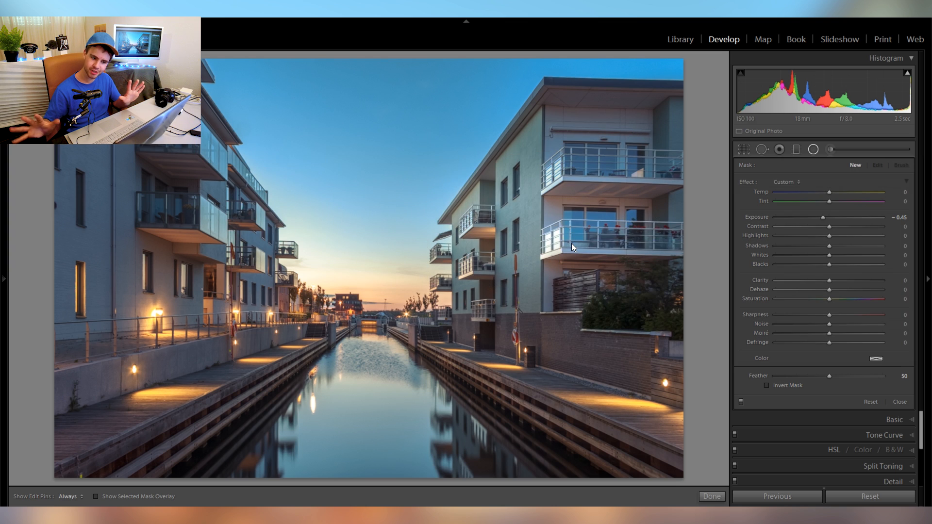
pyautogui.click(817, 147)
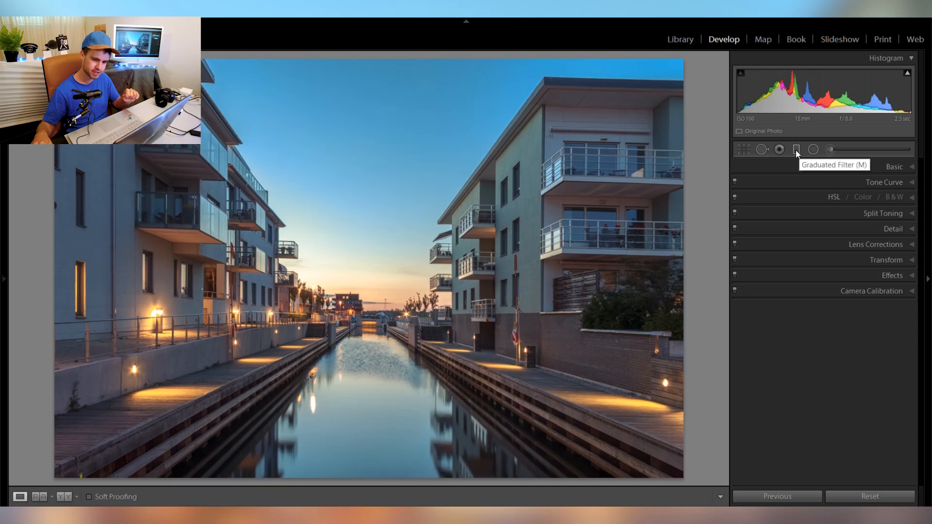
pyautogui.click(796, 150)
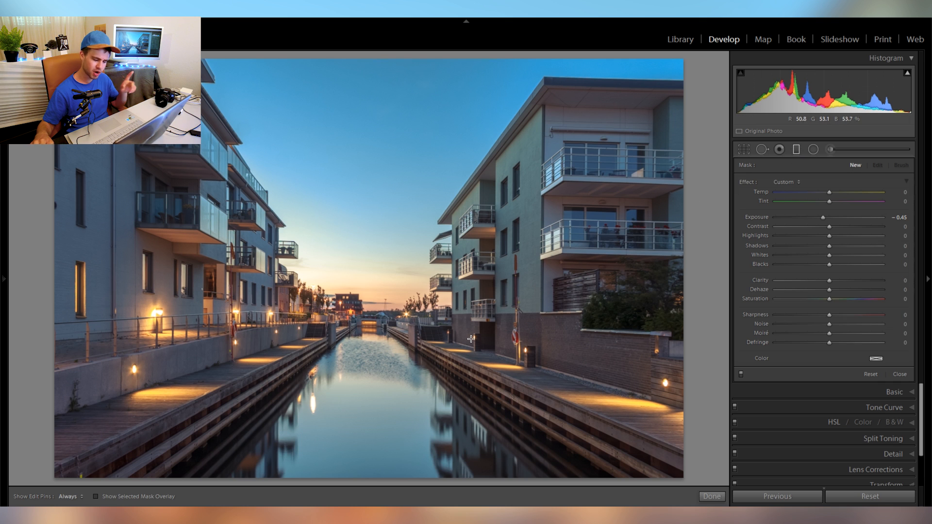
pyautogui.click(797, 150)
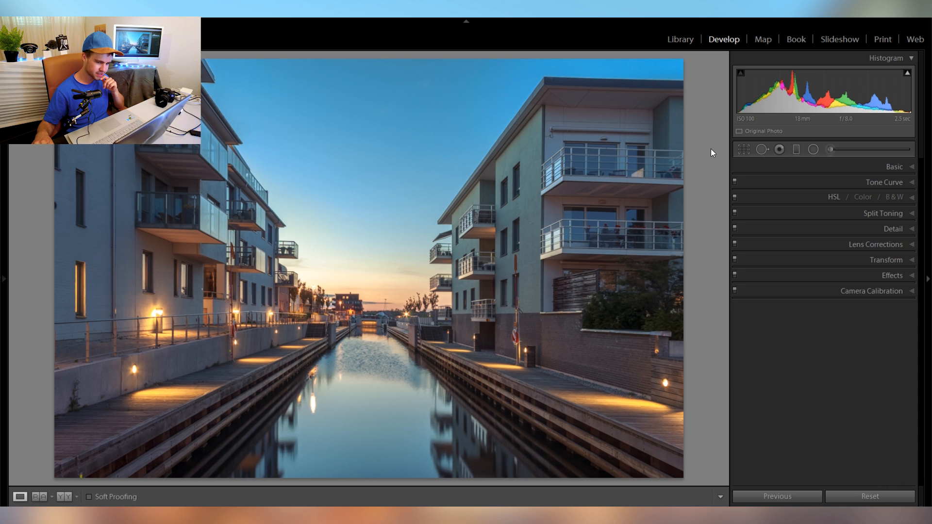
pyautogui.click(740, 150)
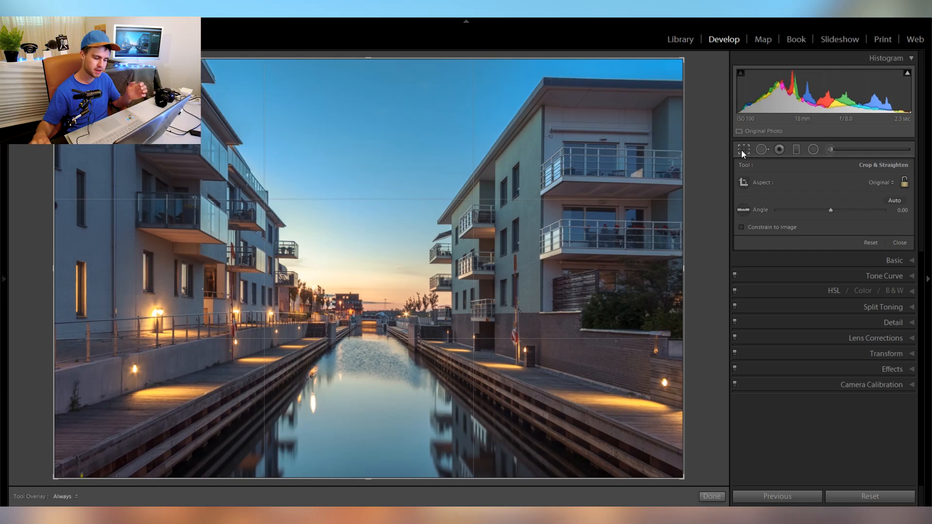
pyautogui.click(741, 150)
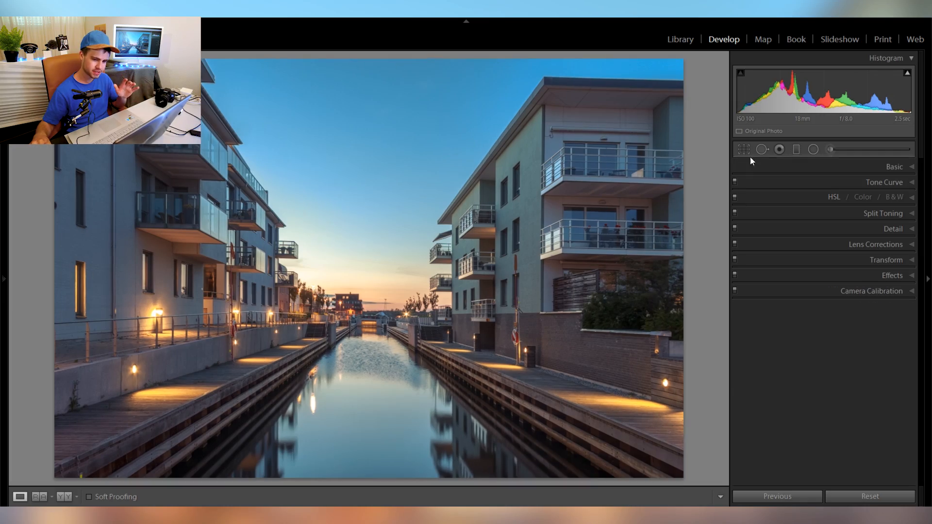
pyautogui.click(741, 150)
pyautogui.click(743, 152)
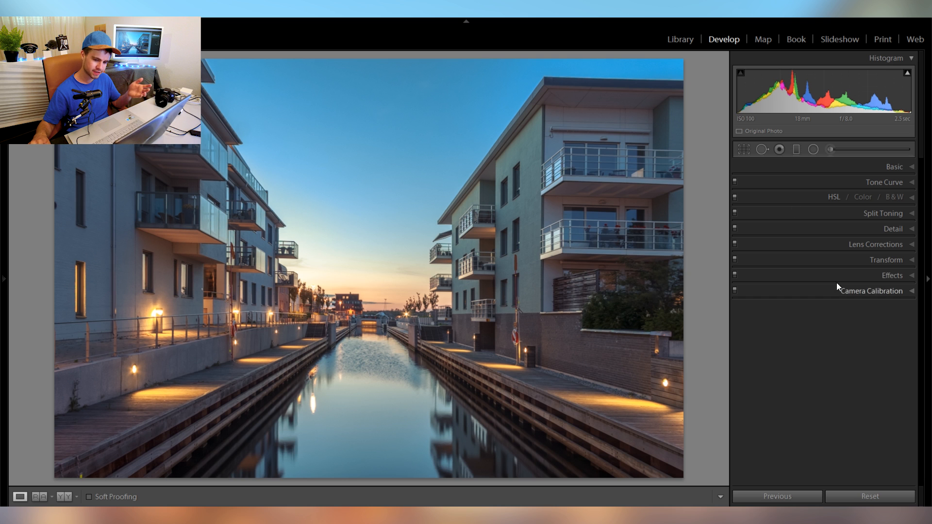
pyautogui.click(826, 272)
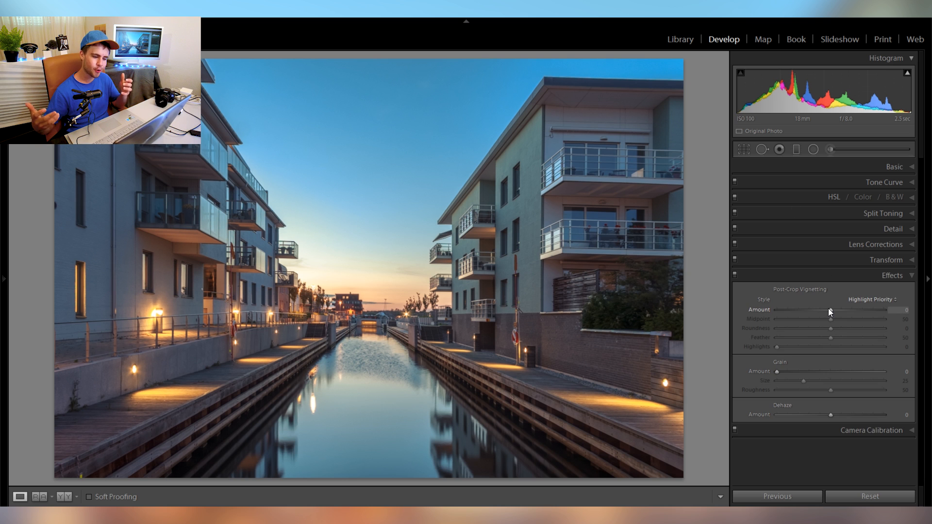
pyautogui.click(829, 276)
# - Crop the photo at full width to cut off the strip of dark water and dock along its lower edge
pyautogui.click(744, 149)
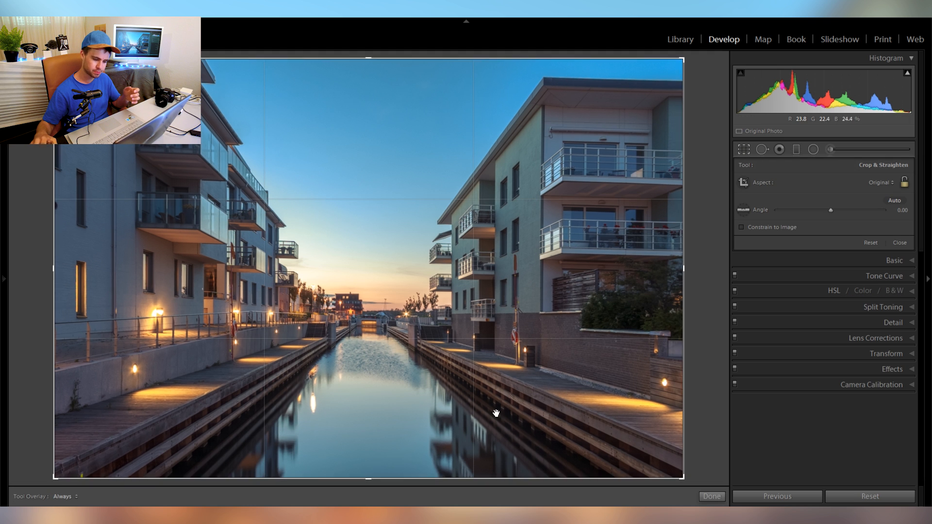
pyautogui.moveTo(406, 467); pyautogui.dragTo(395, 449)
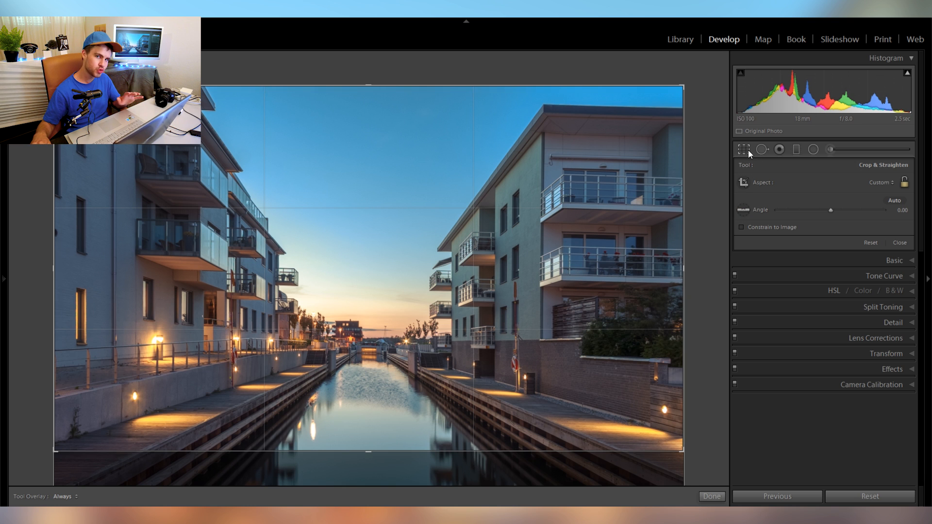
pyautogui.press('t')
pyautogui.press('r')
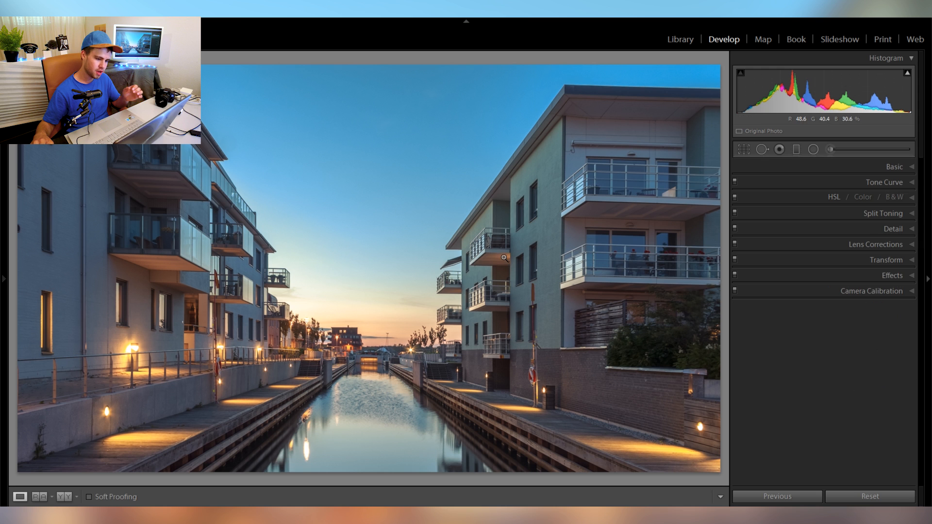
# - Reopen the crop and extend its lower edge slightly to include a little more of the water
pyautogui.click(743, 149)
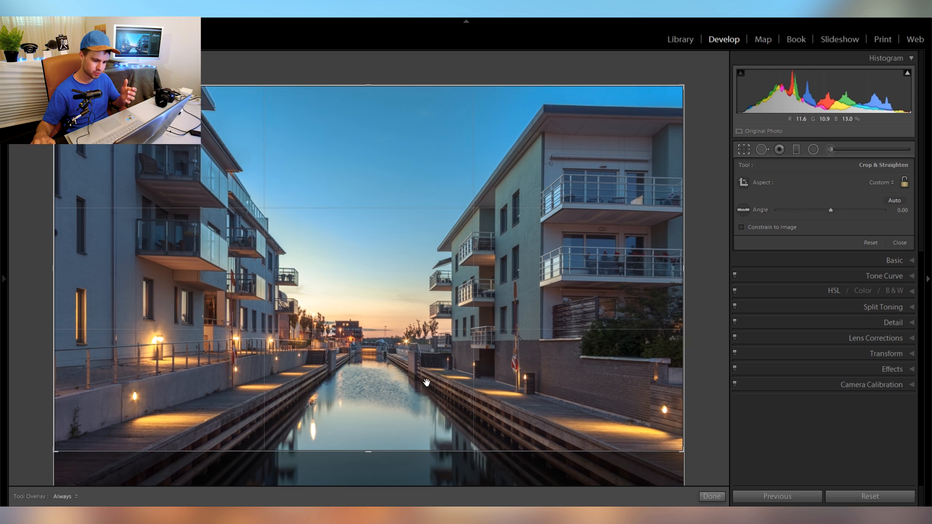
pyautogui.moveTo(383, 459); pyautogui.dragTo(383, 467)
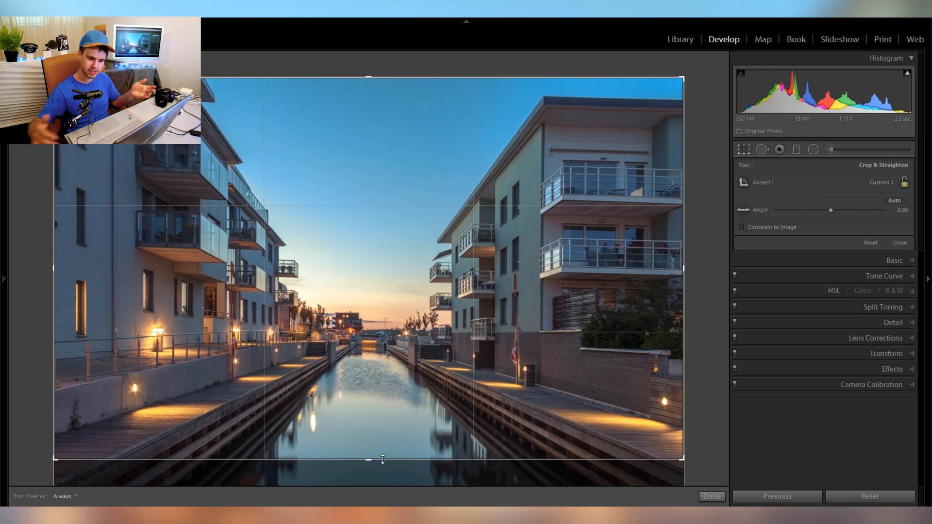
pyautogui.press('t')
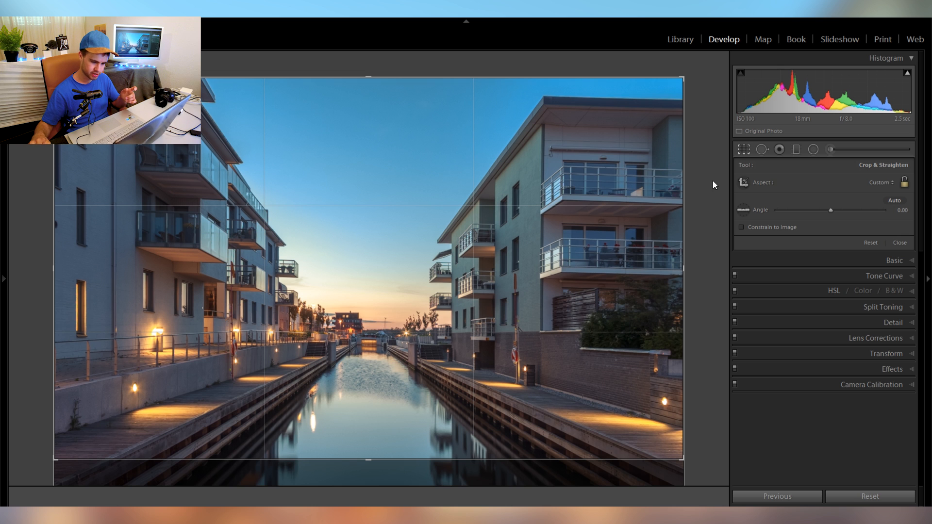
# - Apply the adjusted crop to the photo
pyautogui.press('Return')
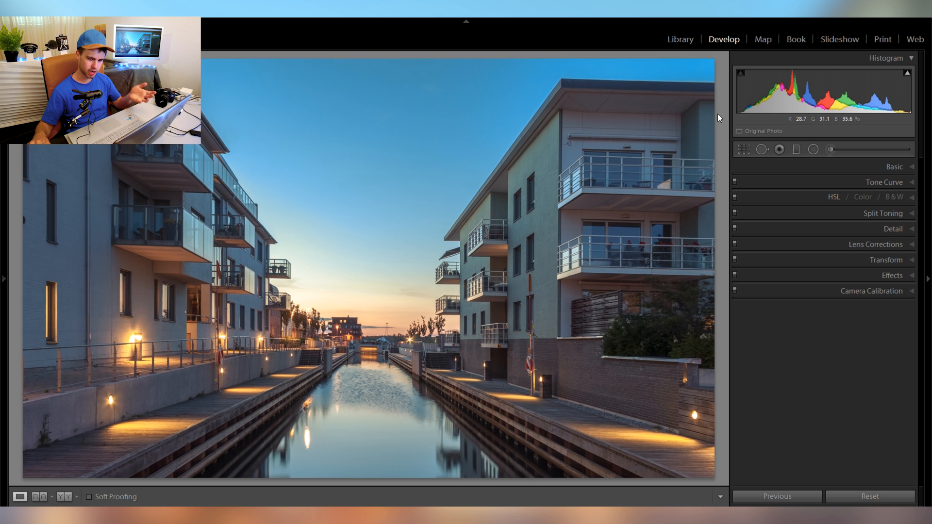
# - Draw a slightly tilted graduated filter from the canal foreground up to the lower balconies and set its exposure to -3.86
pyautogui.click(798, 149)
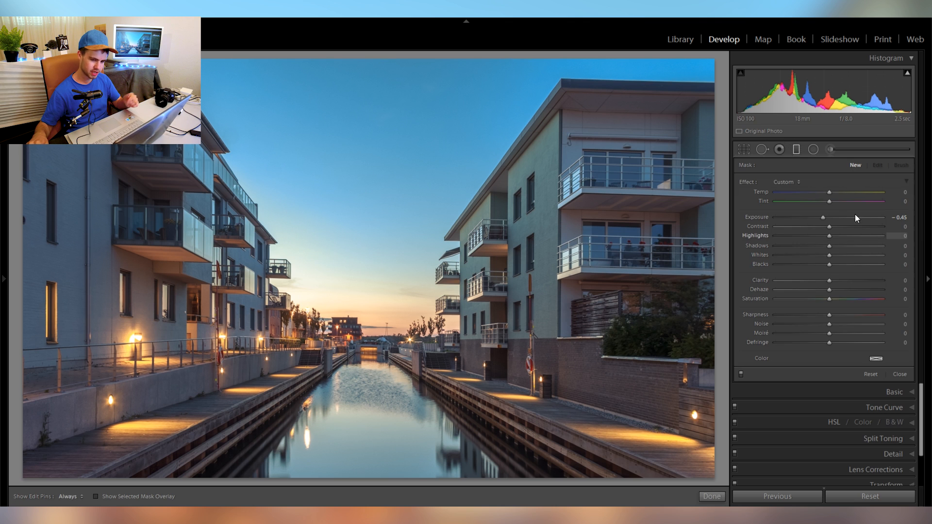
pyautogui.doubleClick(755, 219)
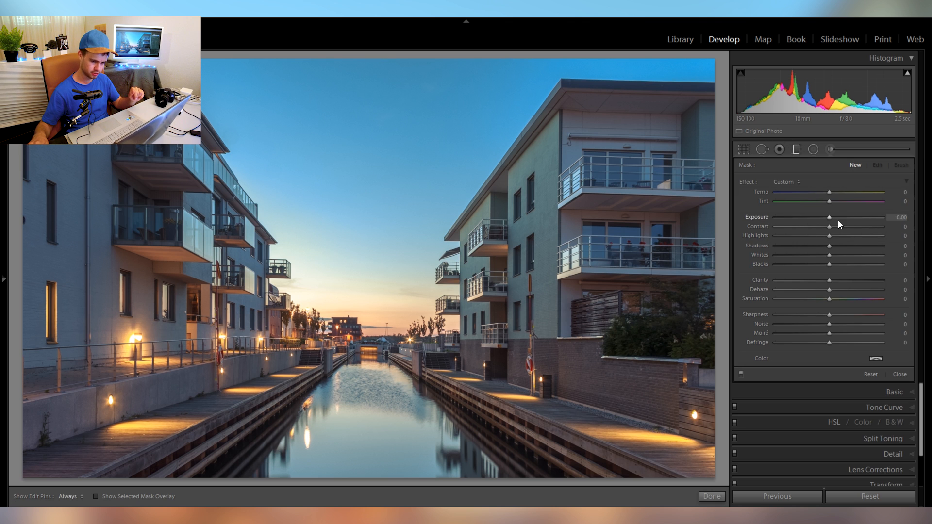
pyautogui.moveTo(312, 460); pyautogui.dragTo(328, 273)
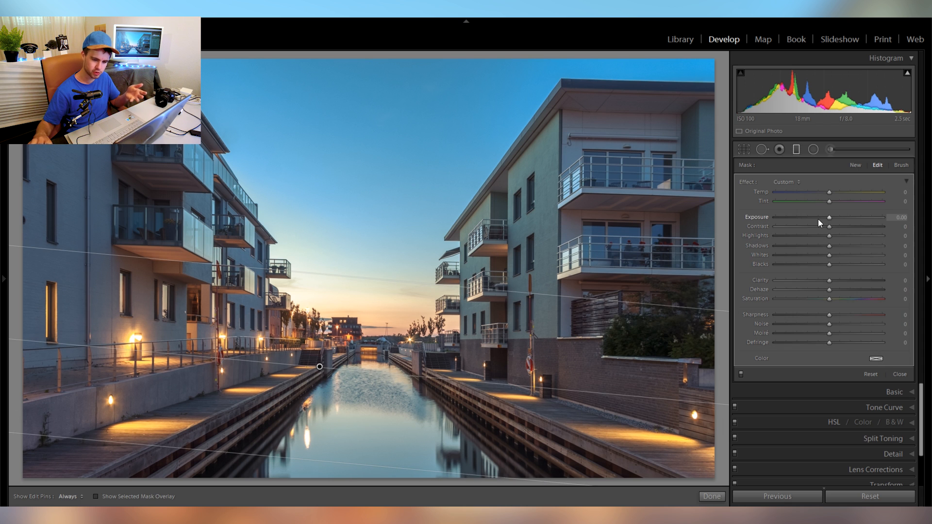
pyautogui.moveTo(823, 220); pyautogui.dragTo(777, 218)
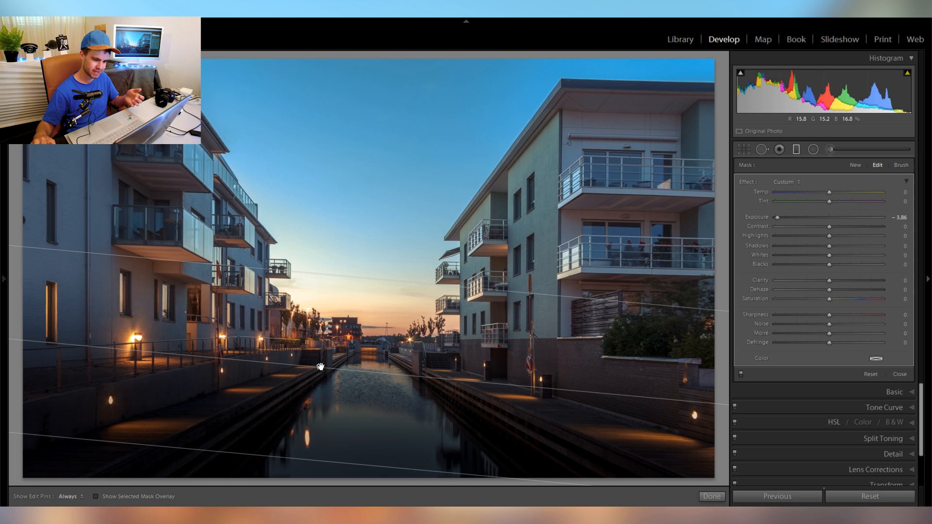
# - Move the graduated filter up into the sky between the buildings and narrow its transition to a thin band near the horizon
pyautogui.moveTo(320, 367); pyautogui.dragTo(354, 246)
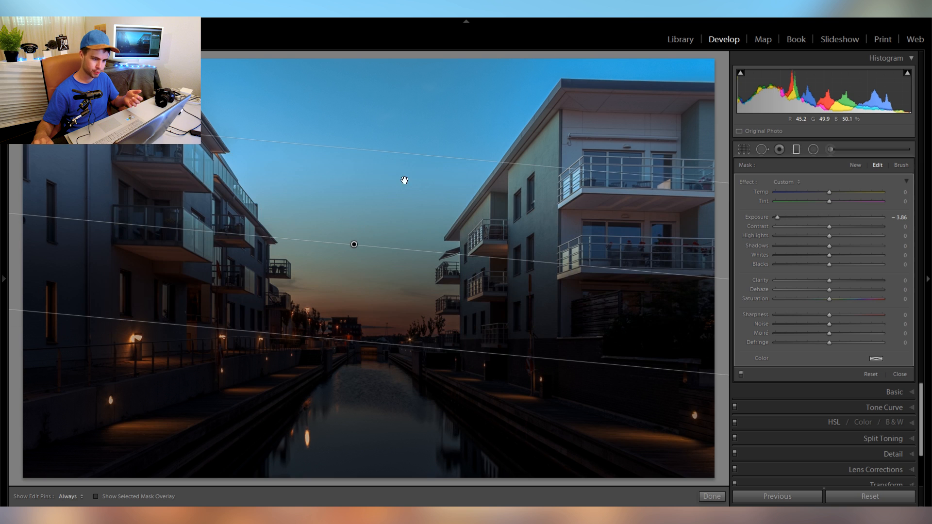
pyautogui.moveTo(408, 294); pyautogui.dragTo(400, 375)
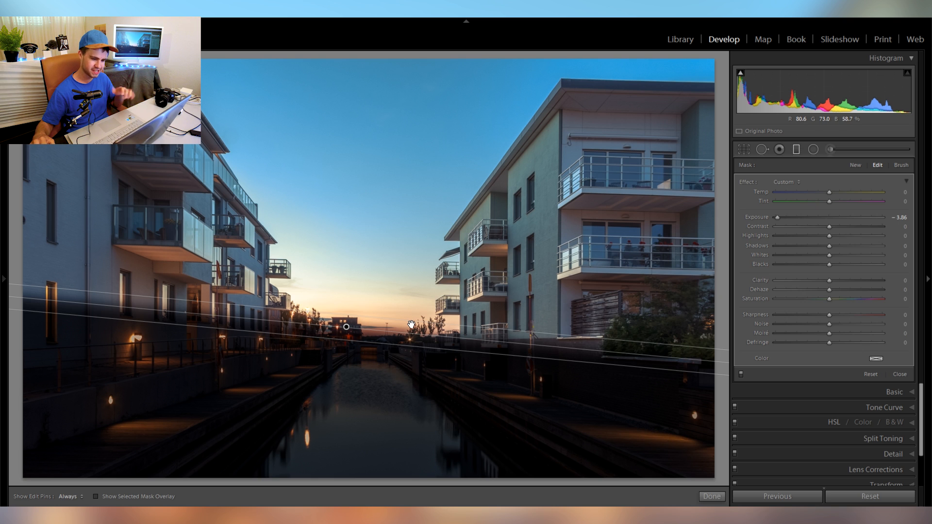
# - Shift the graduated filter over the canal, widen its gradient transition, and delete that filter
pyautogui.moveTo(354, 316); pyautogui.dragTo(317, 345)
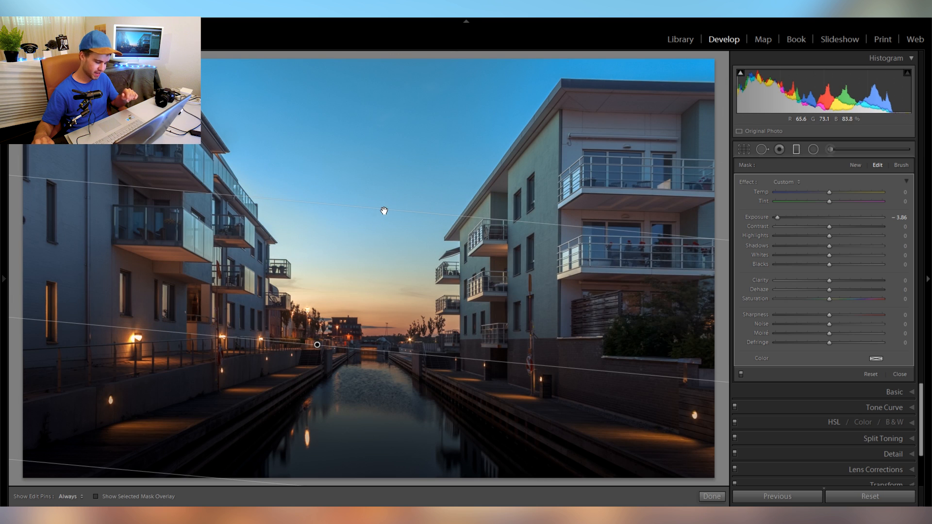
pyautogui.moveTo(384, 211); pyautogui.dragTo(433, 127)
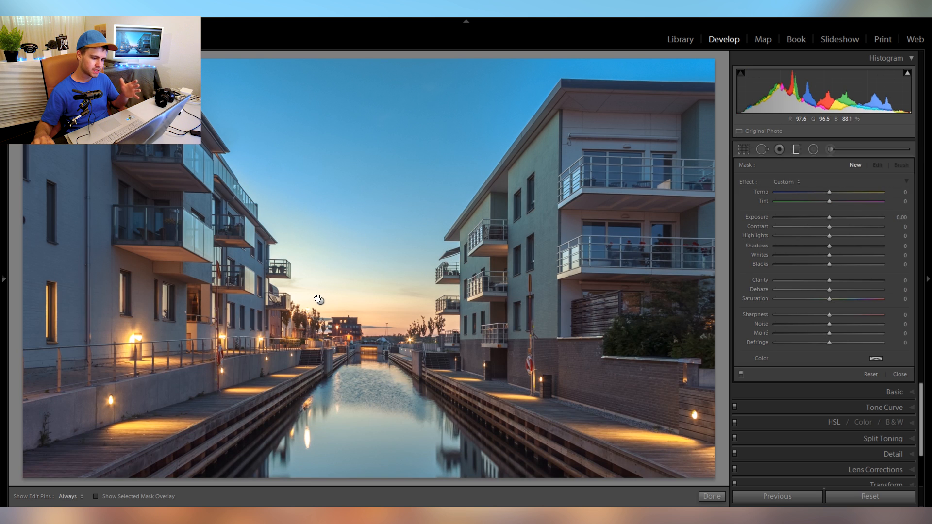
pyautogui.click(318, 300)
pyautogui.rightClick(318, 300)
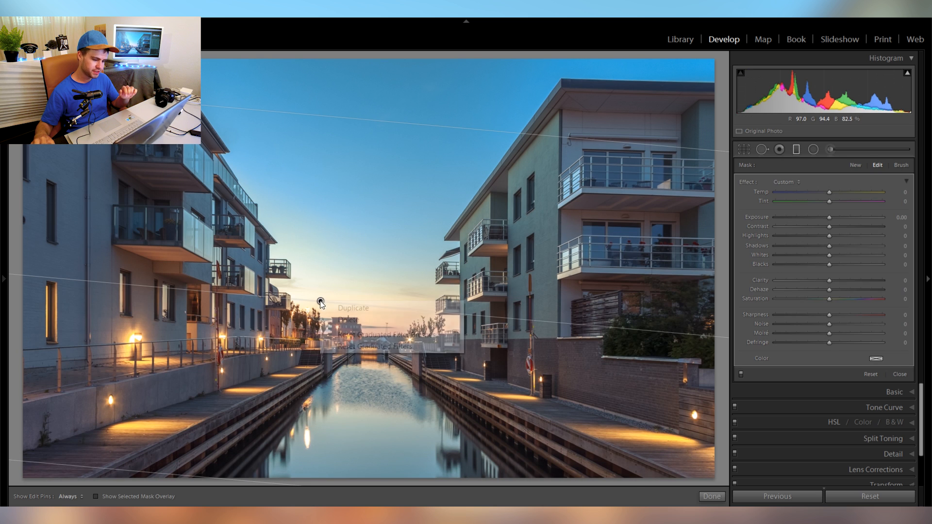
pyautogui.click(346, 320)
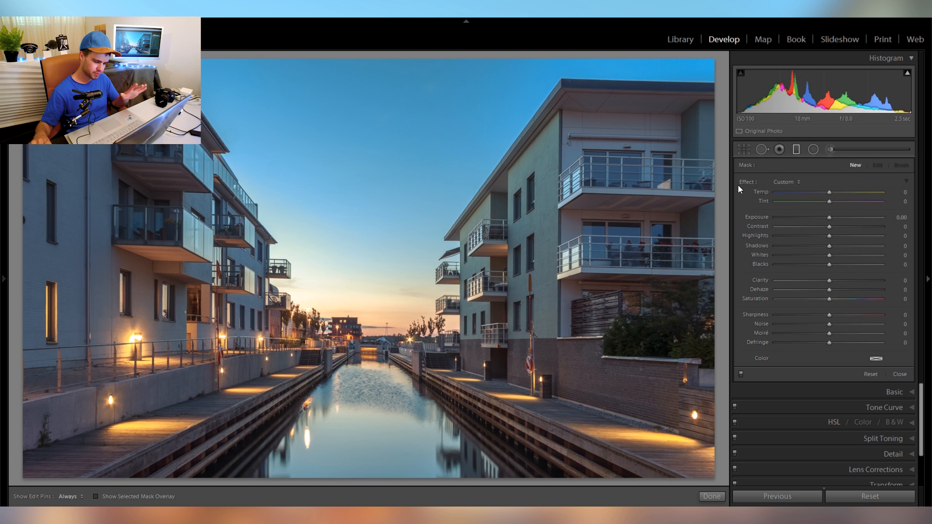
# - Add a graduated filter rising from the photo's lower edge over the canal, reduce its tilt, and set its Exposure to −0.81
pyautogui.moveTo(272, 464); pyautogui.dragTo(280, 363)
pyautogui.moveTo(833, 218); pyautogui.dragTo(826, 217)
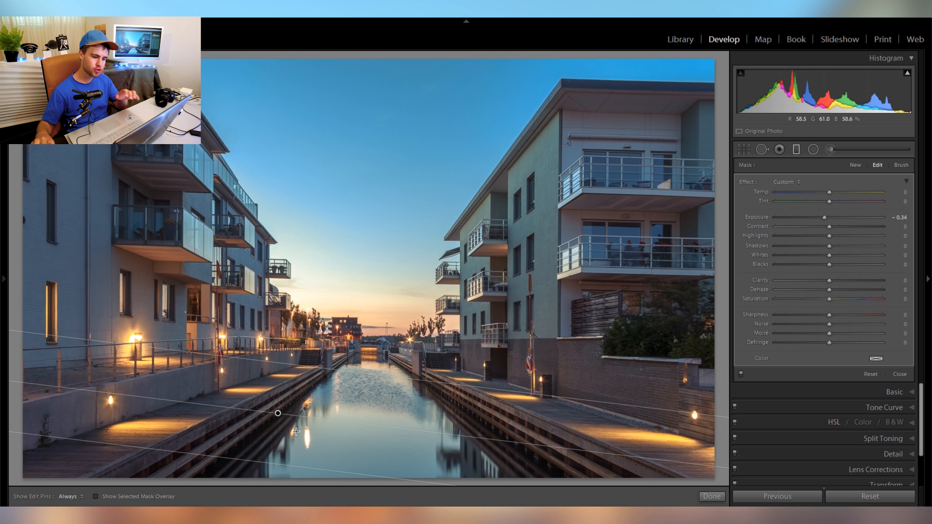
pyautogui.moveTo(275, 416); pyautogui.dragTo(286, 441)
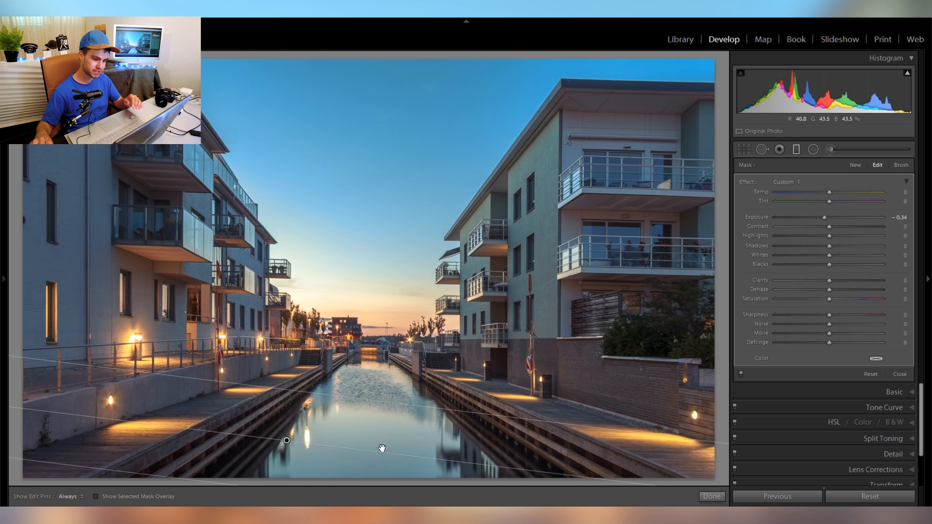
pyautogui.moveTo(421, 461); pyautogui.dragTo(560, 454)
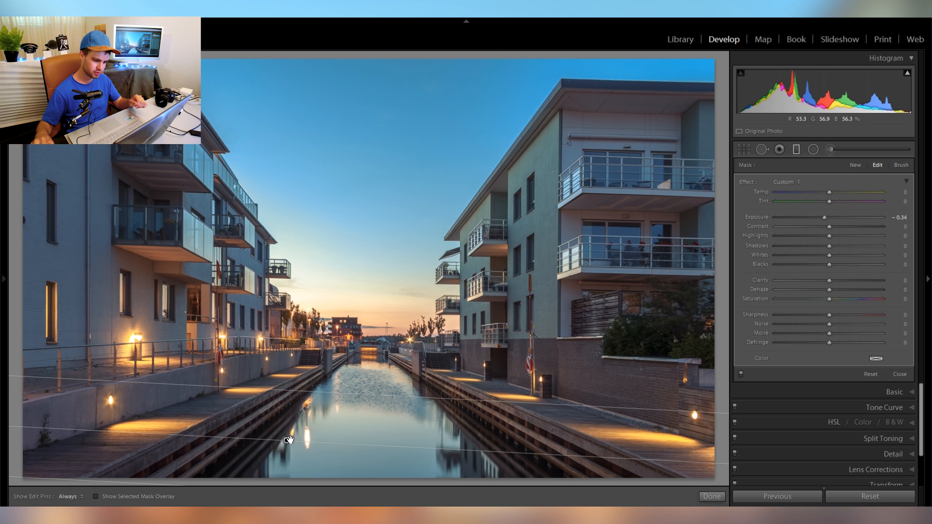
pyautogui.moveTo(289, 441); pyautogui.dragTo(292, 435)
pyautogui.moveTo(826, 218); pyautogui.dragTo(818, 220)
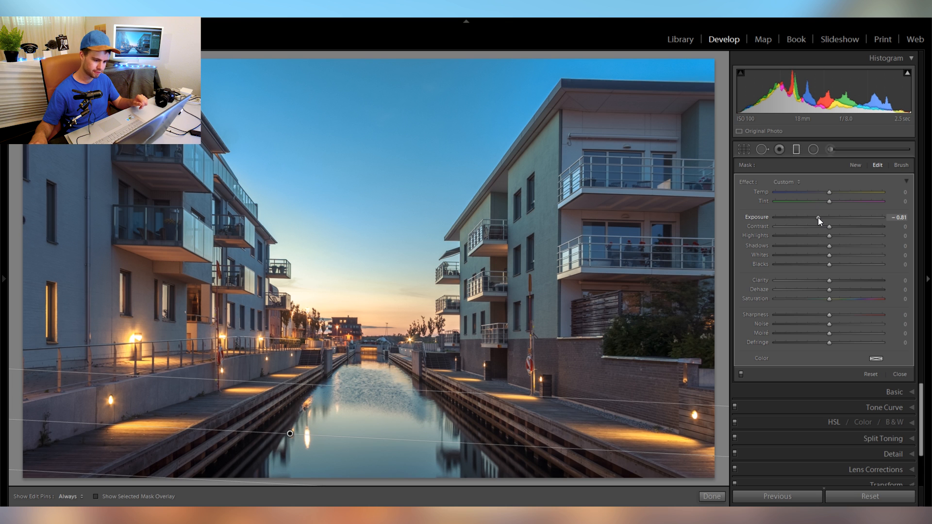
pyautogui.moveTo(274, 432); pyautogui.dragTo(283, 420)
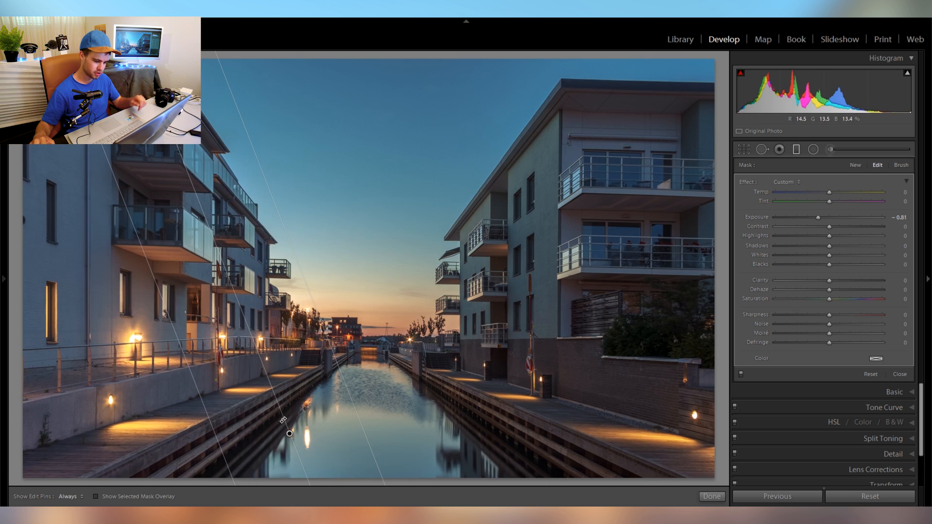
pyautogui.hotkey('ctrl', 'z')
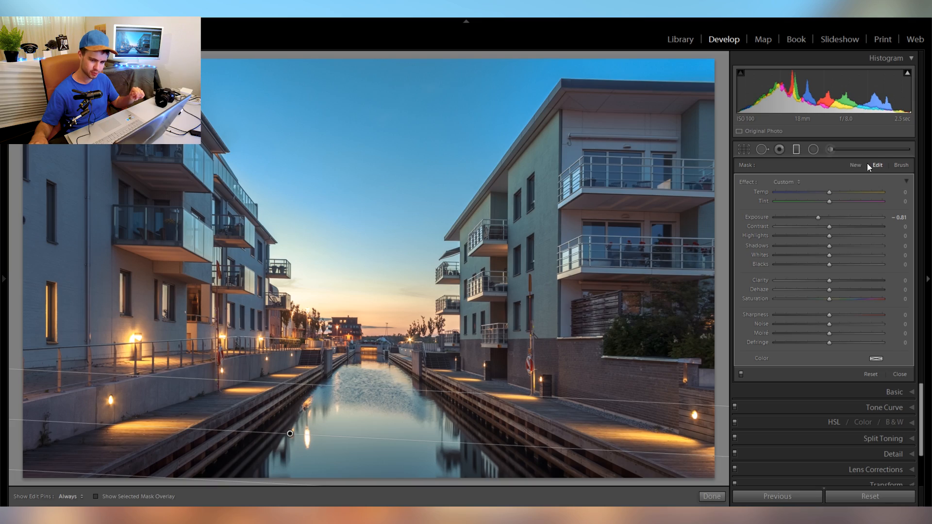
pyautogui.click(856, 165)
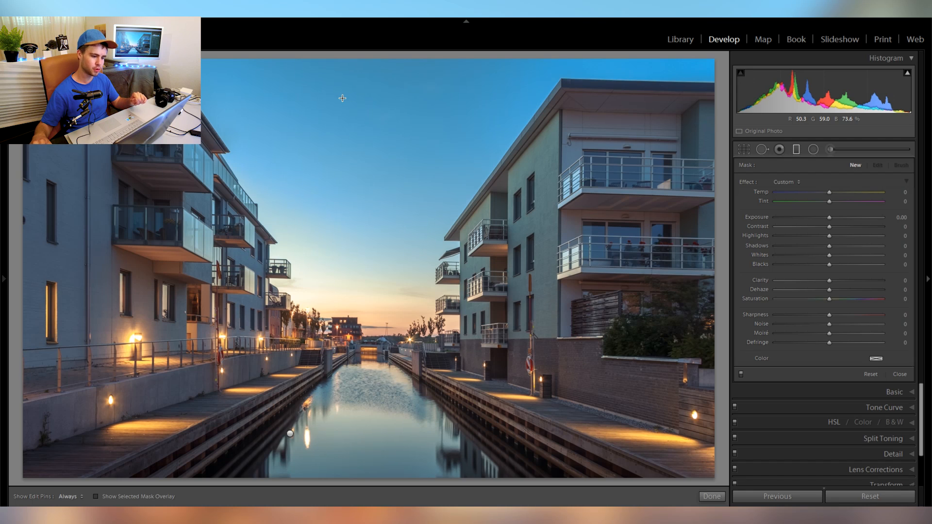
pyautogui.moveTo(344, 90); pyautogui.dragTo(332, 244)
pyautogui.rightClick(337, 168)
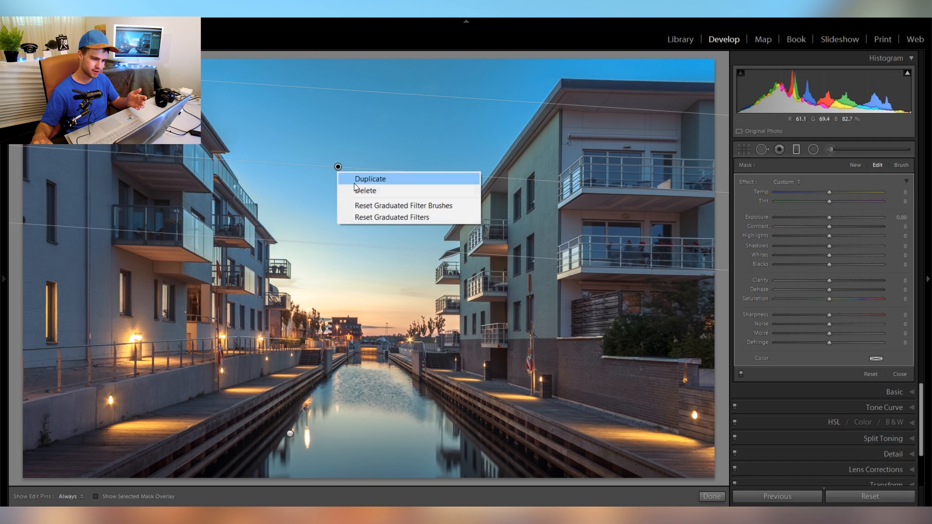
pyautogui.click(357, 189)
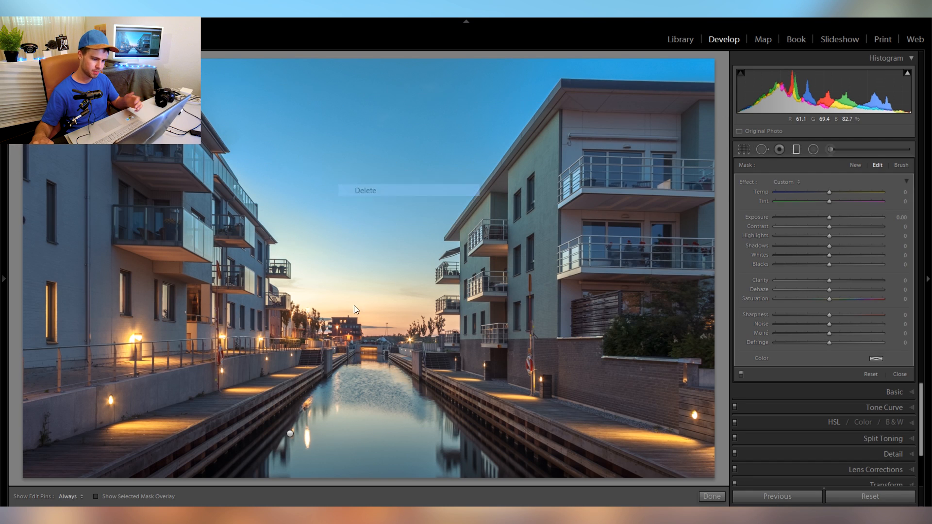
# - Examine the sky at close range from the sunset horizon up to the photo's upper edge
pyautogui.click(804, 148)
pyautogui.click(295, 282)
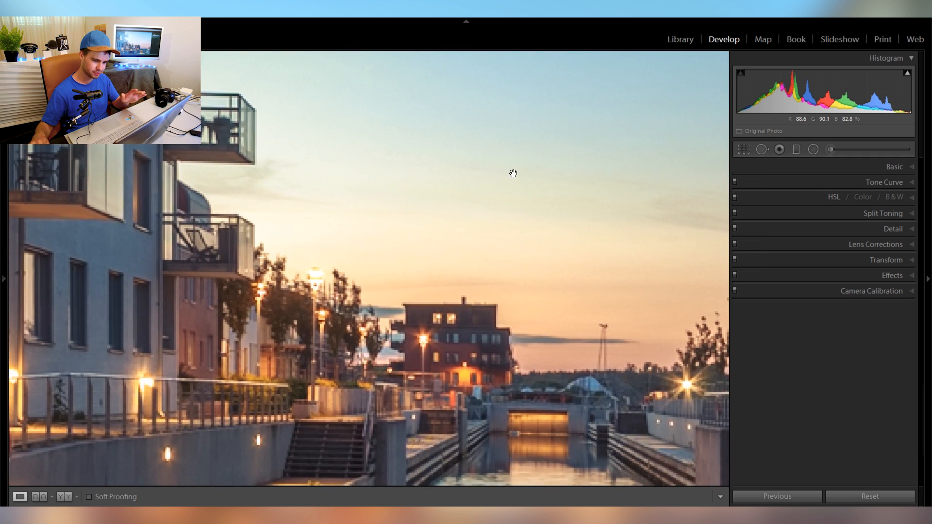
pyautogui.moveTo(514, 174); pyautogui.dragTo(336, 309)
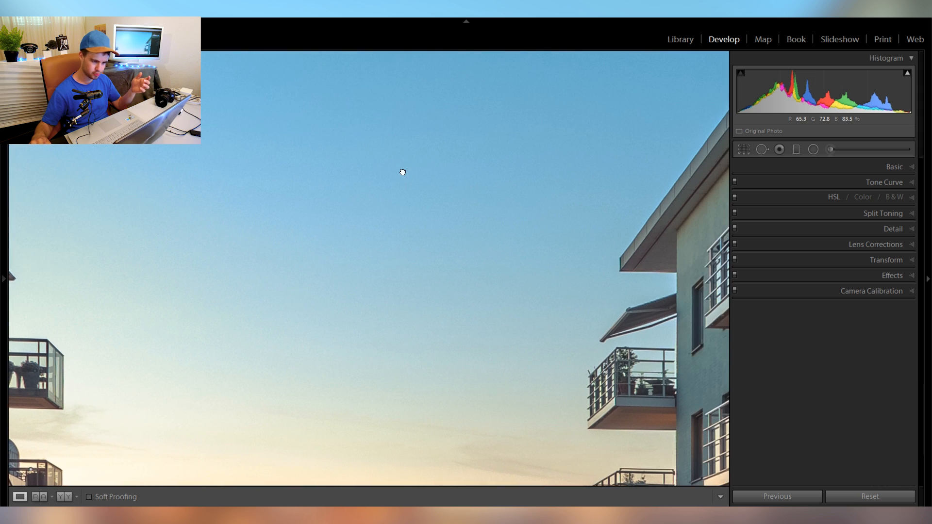
pyautogui.moveTo(402, 173); pyautogui.dragTo(380, 318)
pyautogui.moveTo(453, 131); pyautogui.dragTo(414, 281)
pyautogui.moveTo(529, 146); pyautogui.dragTo(394, 362)
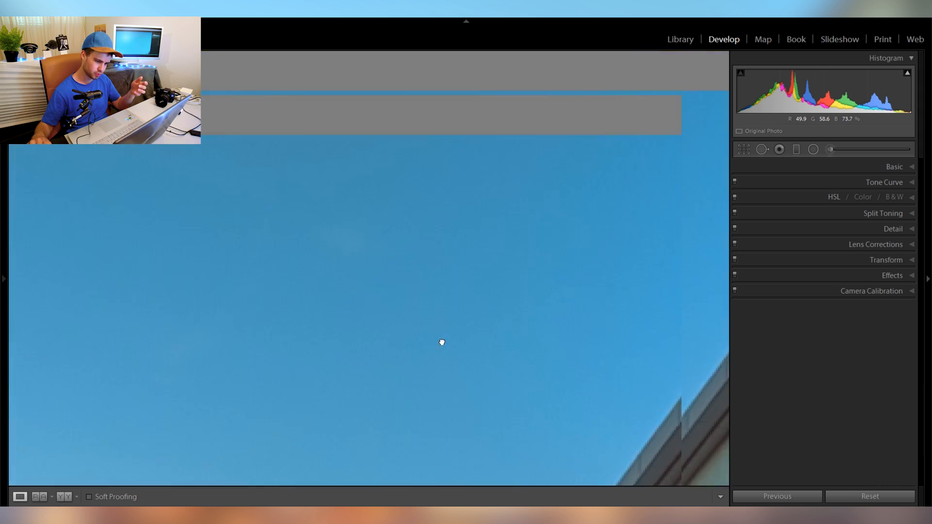
pyautogui.moveTo(545, 258); pyautogui.dragTo(545, 233)
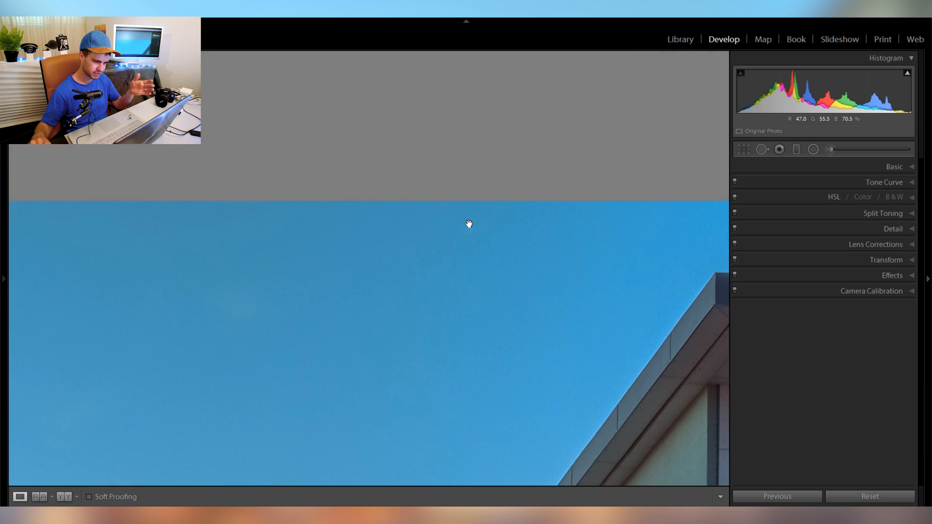
pyautogui.click(385, 220)
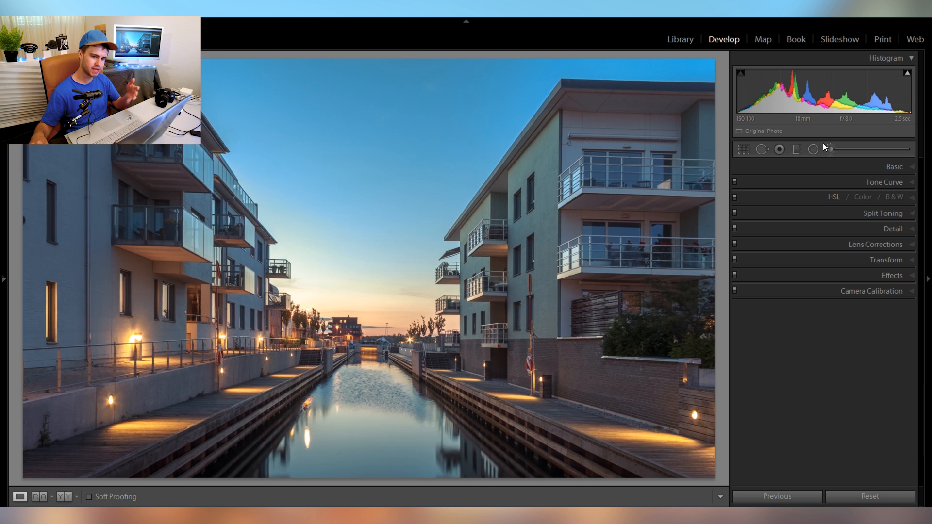
# - Add a vertical graduated filter from the photo's right edge across the right building, with Exposure at −0.56
pyautogui.click(796, 148)
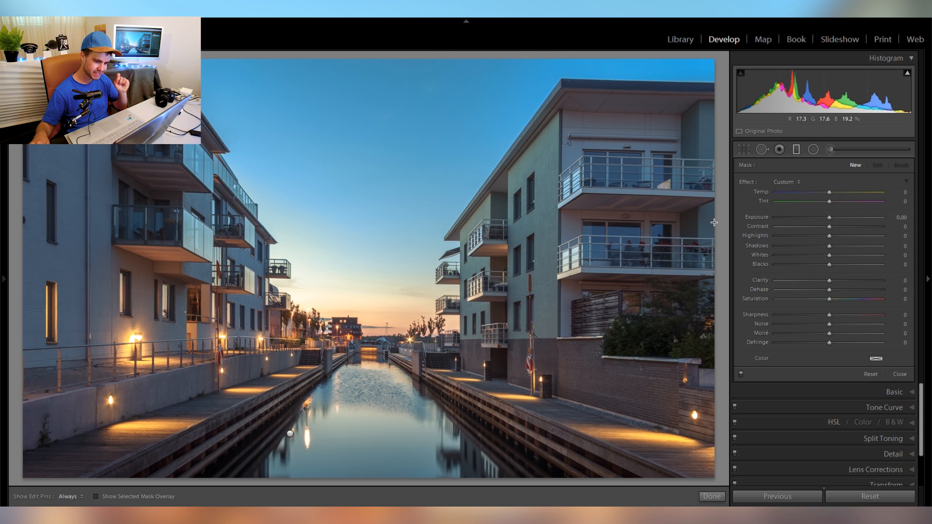
pyautogui.moveTo(714, 223); pyautogui.dragTo(507, 220)
pyautogui.click(832, 220)
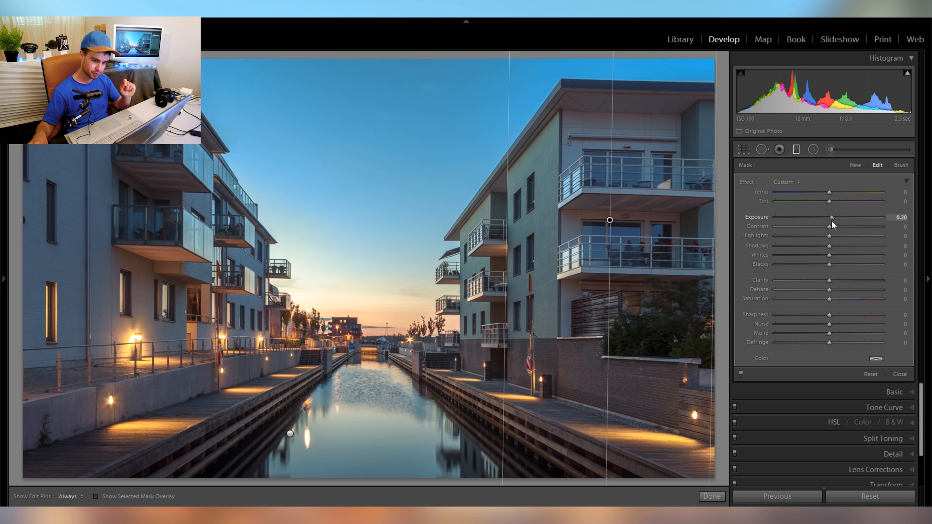
pyautogui.moveTo(832, 220); pyautogui.dragTo(821, 220)
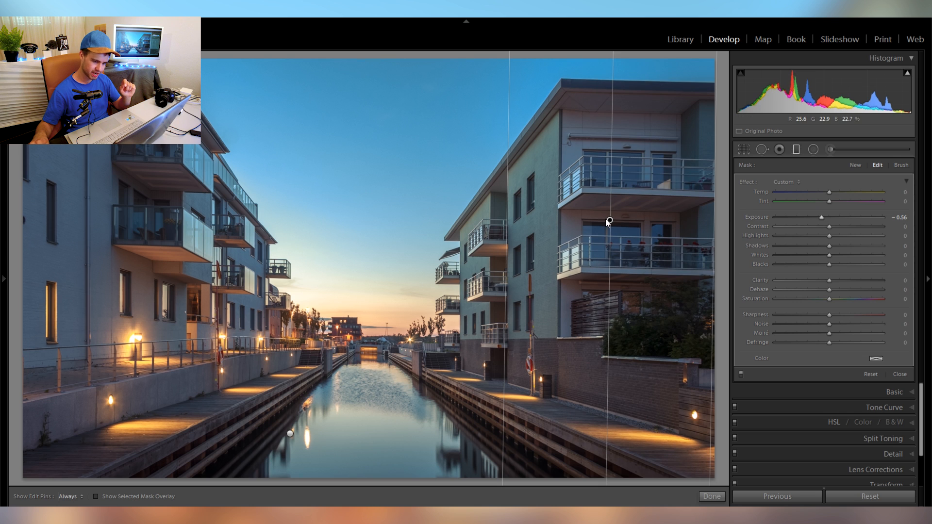
# - Add a graduated filter from the photo's left side across the left building, set Exposure to −0.34, and shift it slightly outward
pyautogui.click(855, 165)
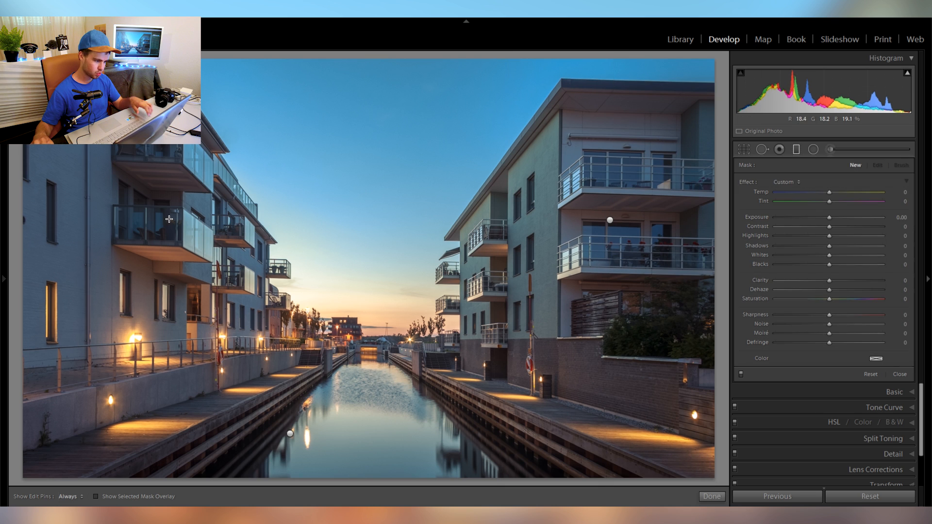
pyautogui.moveTo(80, 211); pyautogui.dragTo(283, 236)
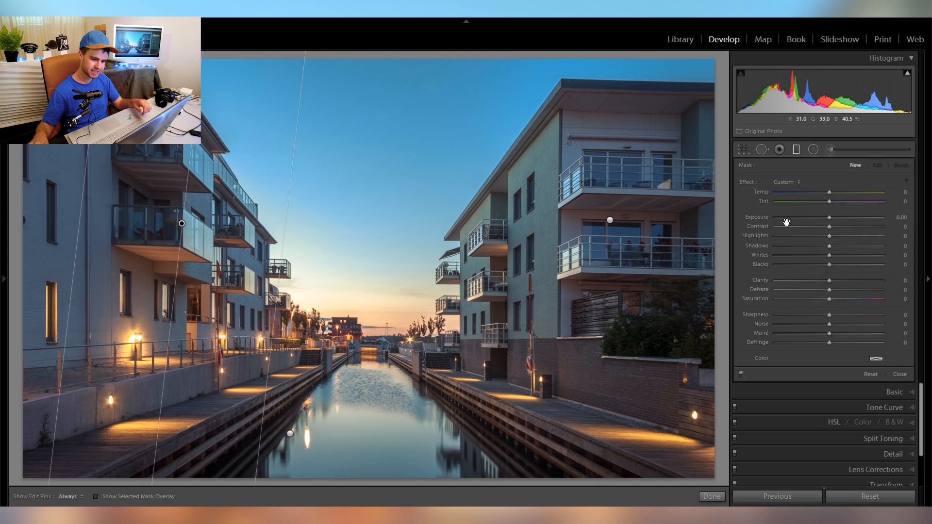
pyautogui.moveTo(829, 217); pyautogui.dragTo(828, 219)
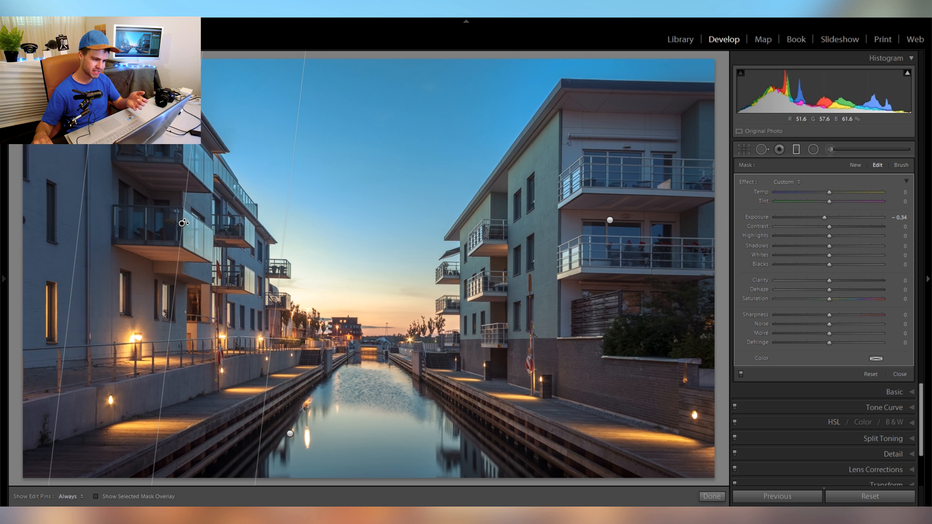
pyautogui.moveTo(180, 219); pyautogui.dragTo(175, 217)
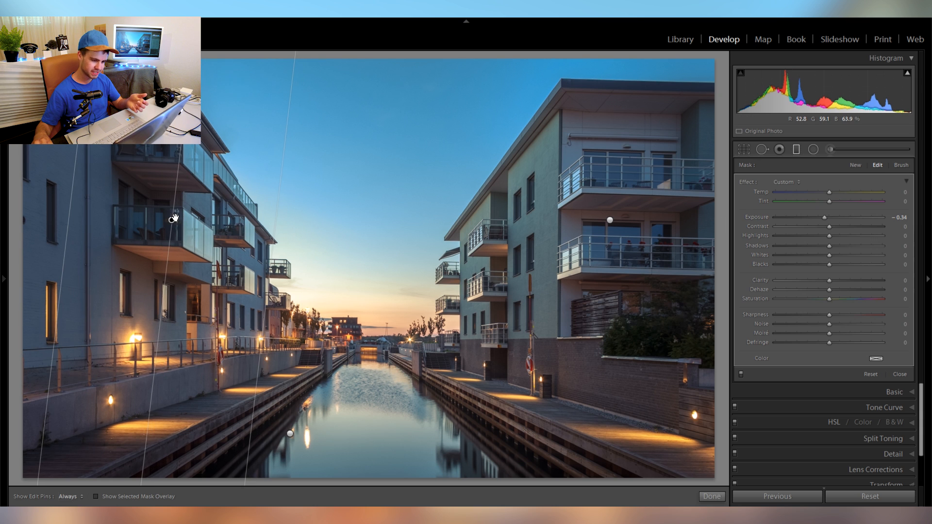
# - Compare the photo with and without the graduated filters, leaving them enabled
pyautogui.click(796, 151)
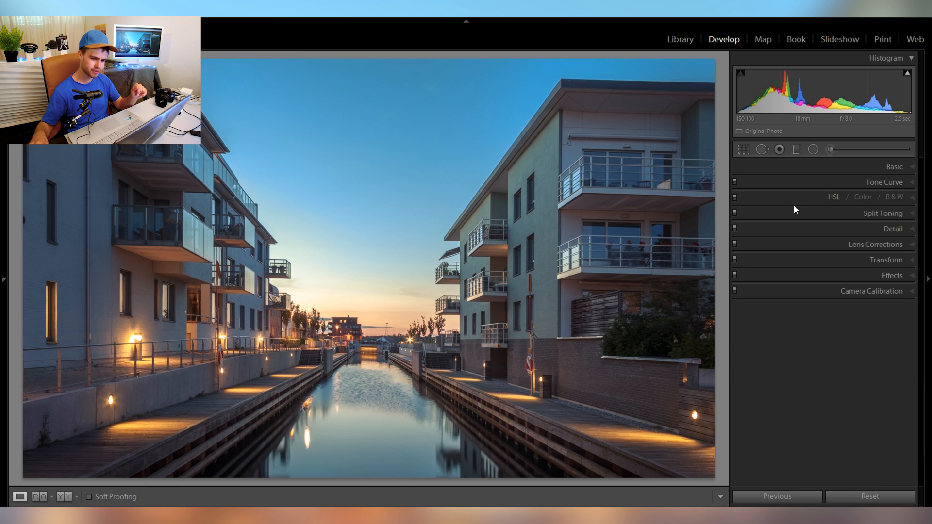
pyautogui.click(797, 150)
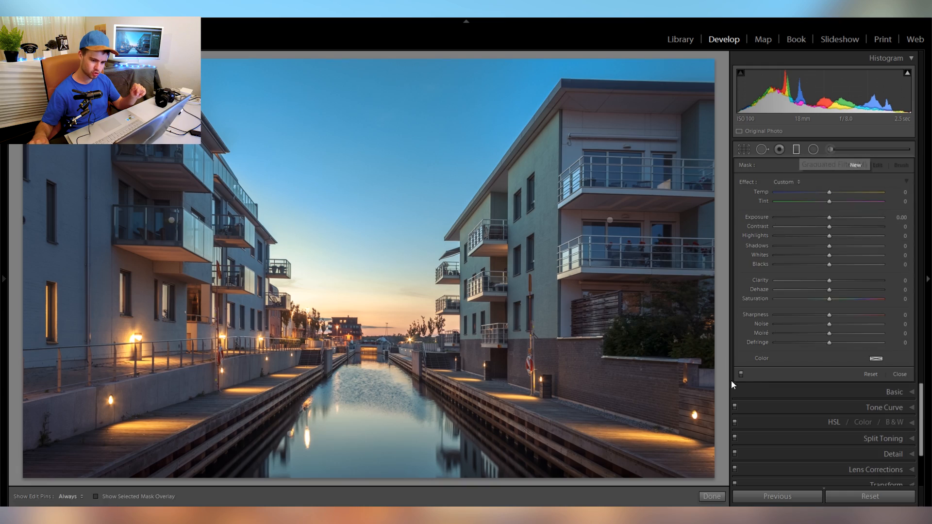
pyautogui.click(743, 375)
pyautogui.click(743, 375)
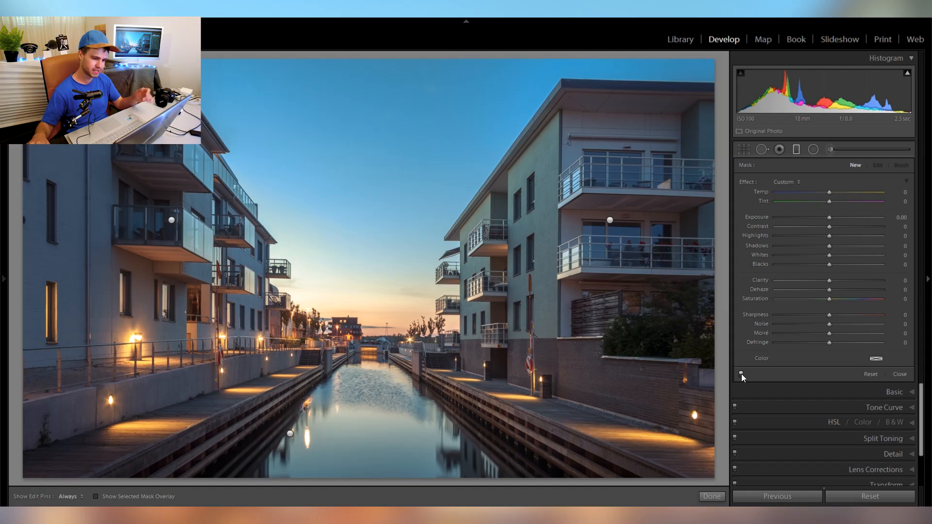
pyautogui.click(741, 374)
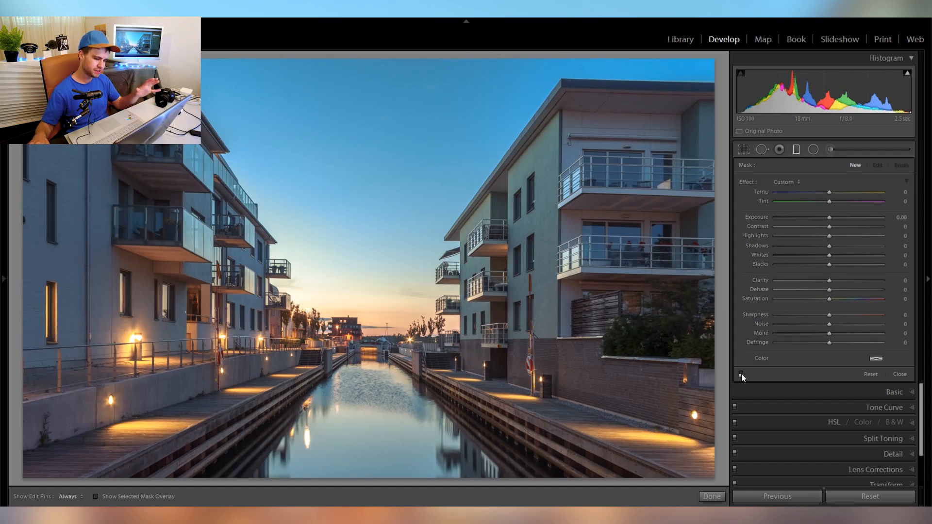
pyautogui.click(742, 374)
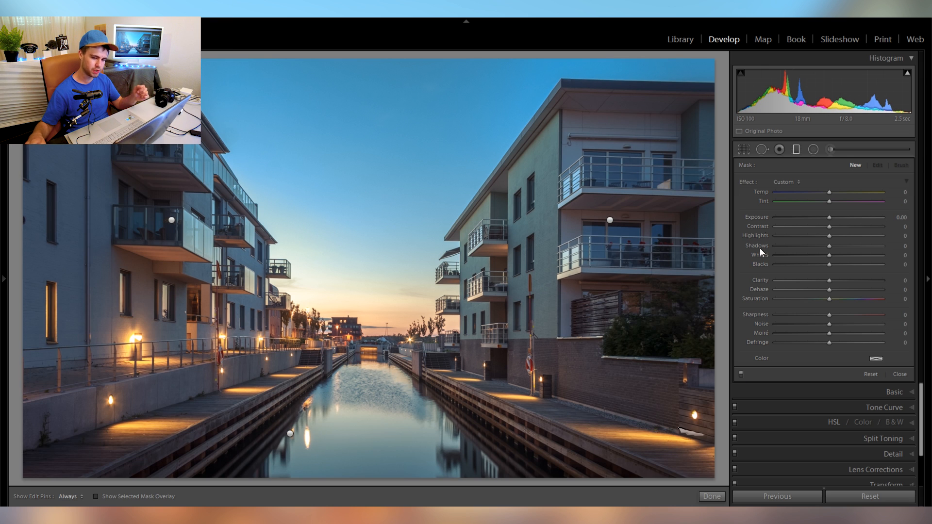
pyautogui.click(800, 147)
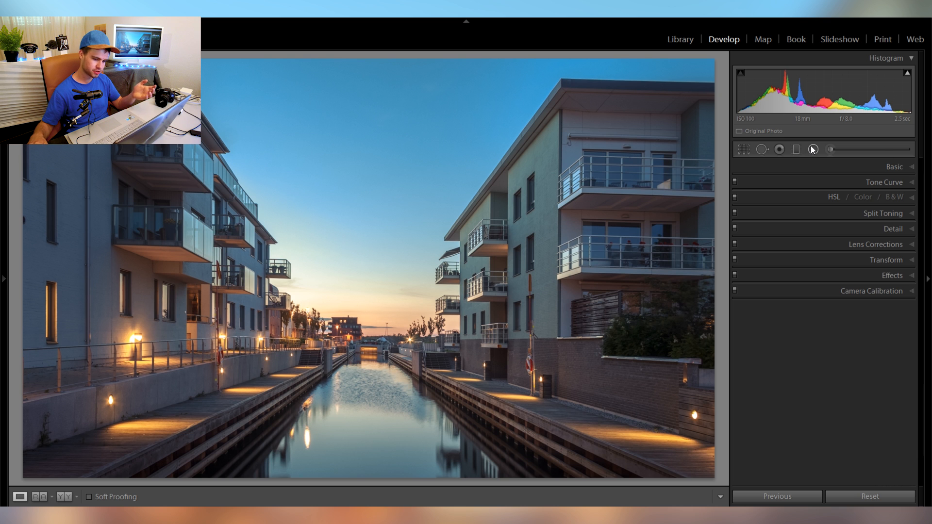
# - Examine the balconies and facades of the right and left buildings at close range
pyautogui.click(626, 248)
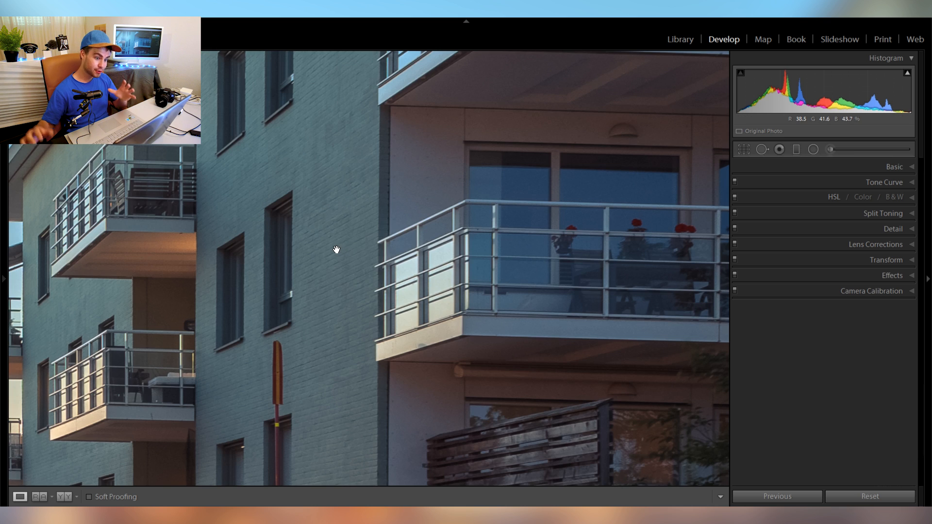
pyautogui.moveTo(281, 238); pyautogui.dragTo(543, 185)
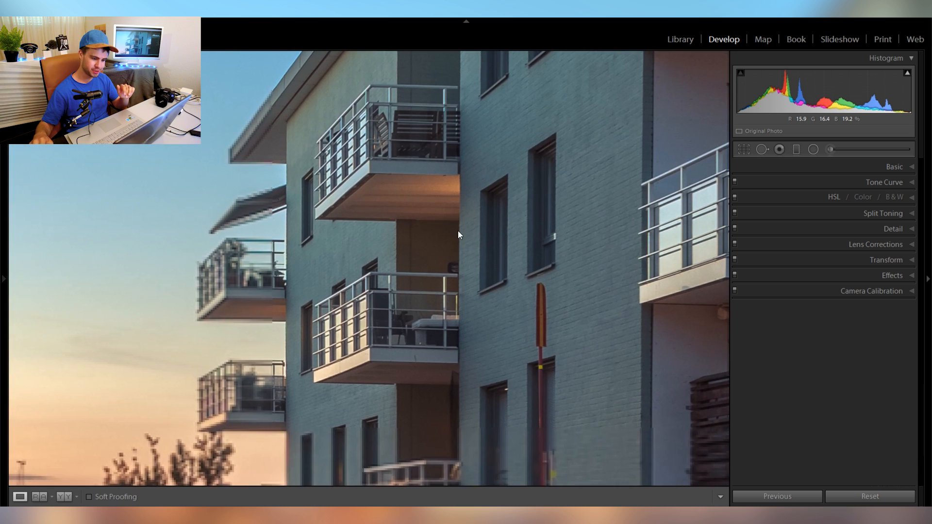
pyautogui.moveTo(312, 323); pyautogui.dragTo(613, 130)
pyautogui.moveTo(200, 237); pyautogui.dragTo(627, 230)
pyautogui.moveTo(310, 209); pyautogui.dragTo(437, 283)
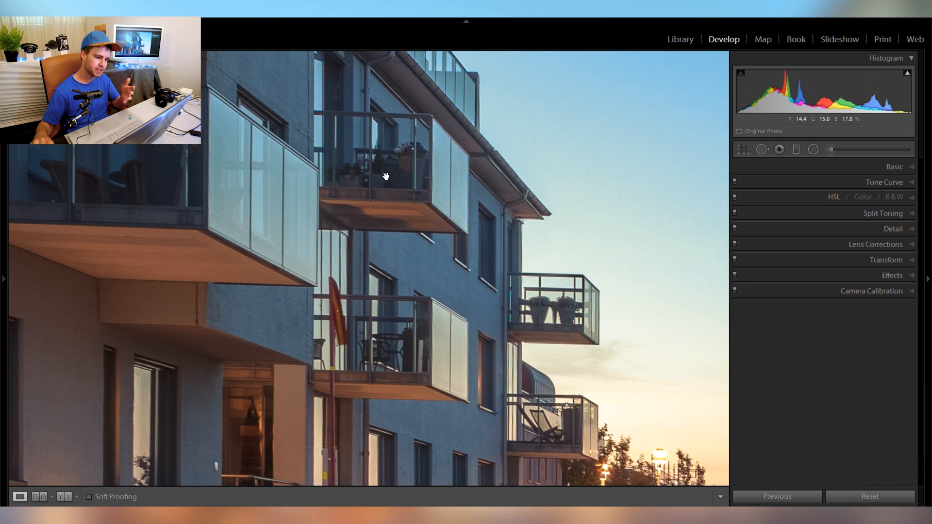
pyautogui.click(406, 197)
# - Examine the lamp-lit walkway, the canal's far end and the sunset sky at close range
pyautogui.click(813, 151)
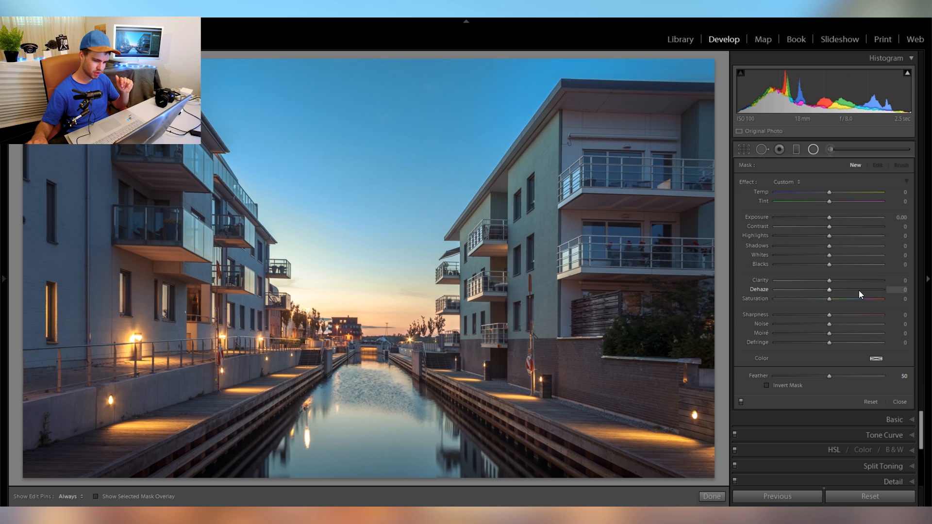
pyautogui.click(814, 150)
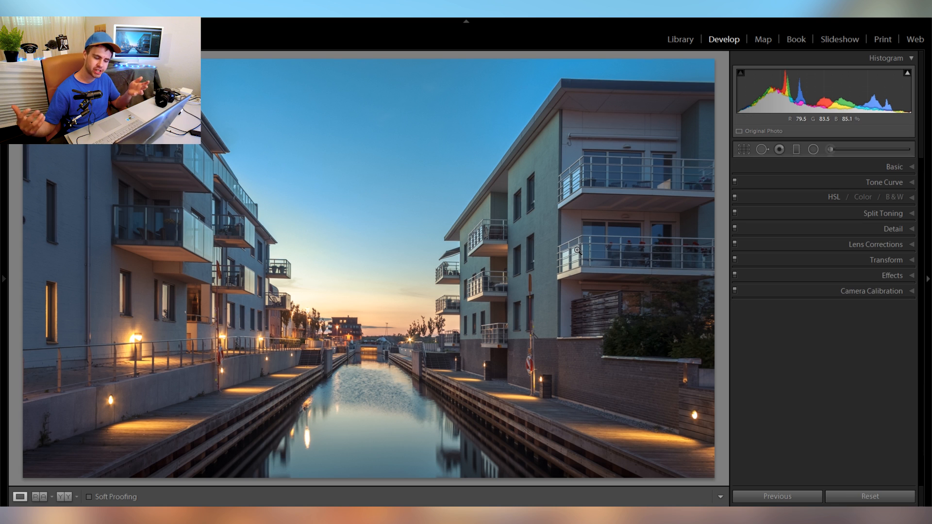
pyautogui.click(837, 166)
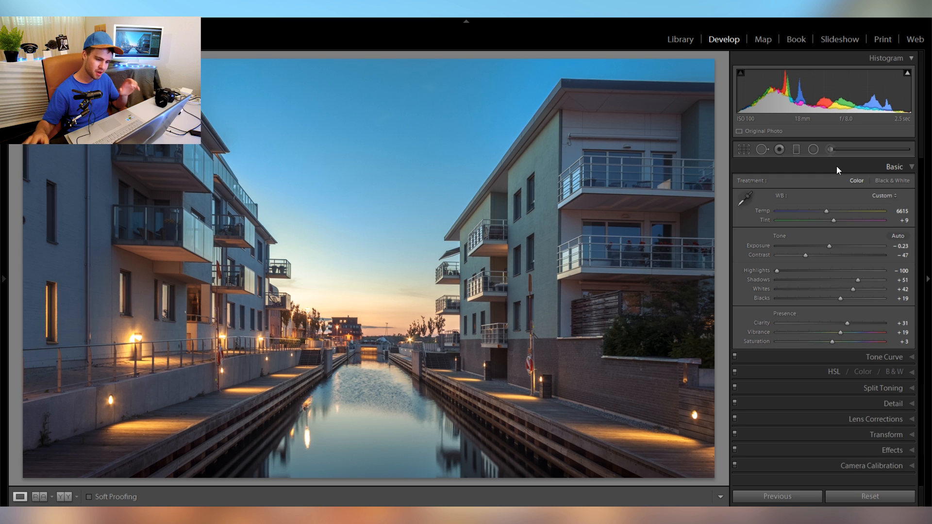
pyautogui.click(183, 444)
pyautogui.moveTo(184, 445); pyautogui.dragTo(443, 358)
pyautogui.moveTo(241, 317); pyautogui.dragTo(175, 330)
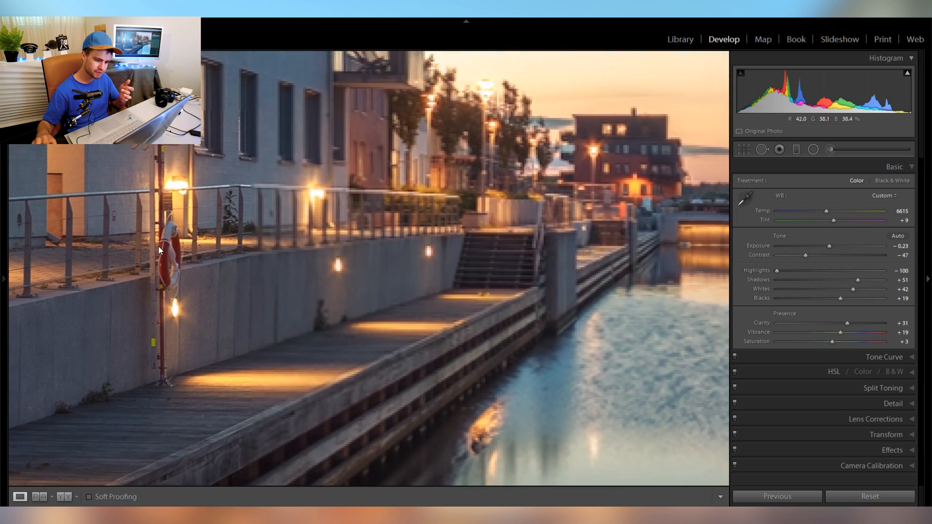
pyautogui.moveTo(699, 310); pyautogui.dragTo(412, 359)
pyautogui.moveTo(403, 144); pyautogui.dragTo(402, 358)
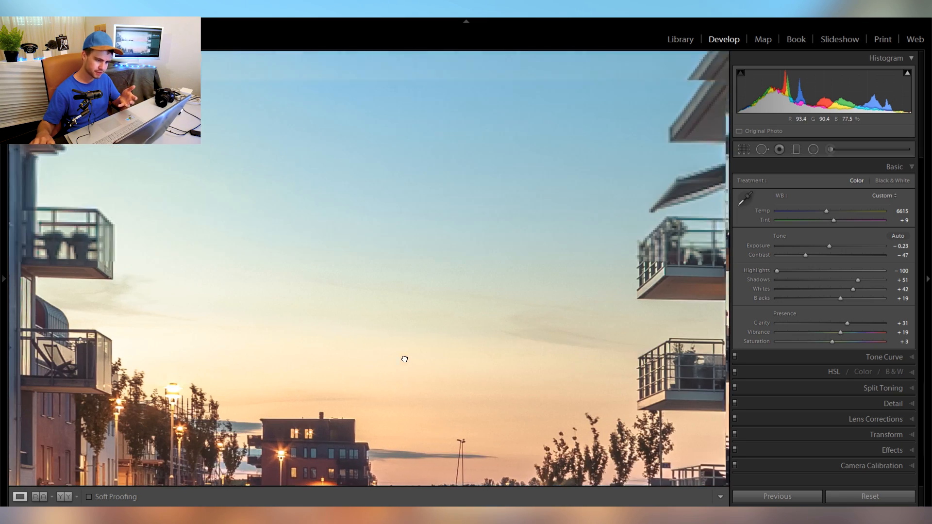
pyautogui.click(420, 181)
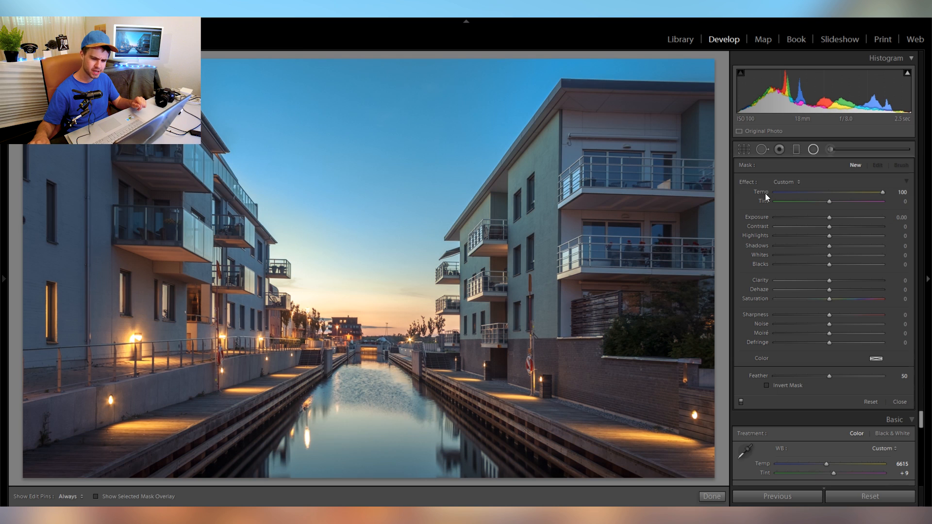
# - Reset the radial filter's Temp to 0
pyautogui.doubleClick(766, 193)
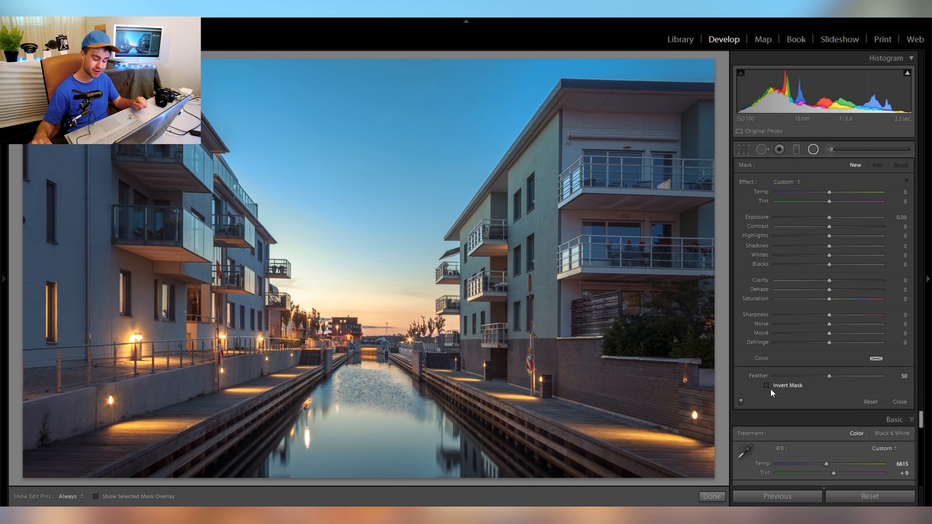
# - Try the adjustment brush at Exposure 2.59 on the left walkway and the right building's facade and wall
pyautogui.click(829, 147)
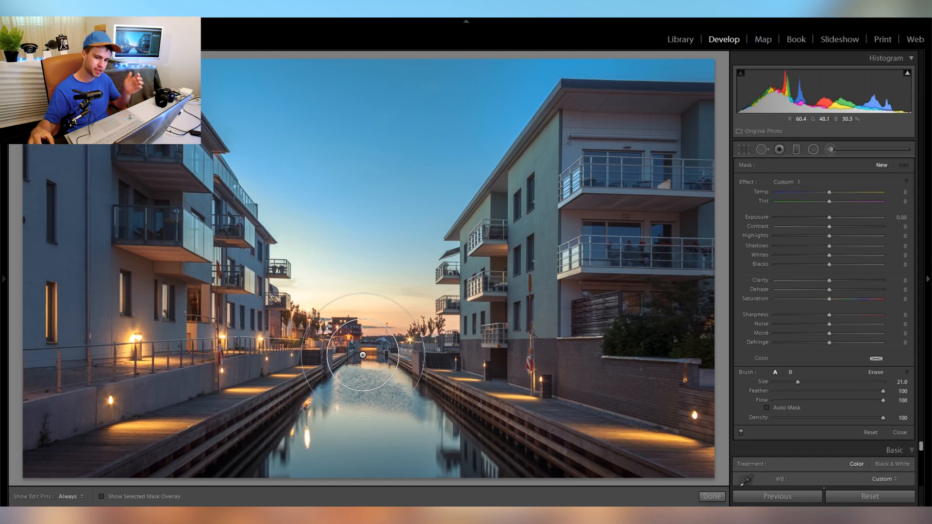
pyautogui.click(219, 360)
pyautogui.moveTo(829, 217); pyautogui.dragTo(865, 217)
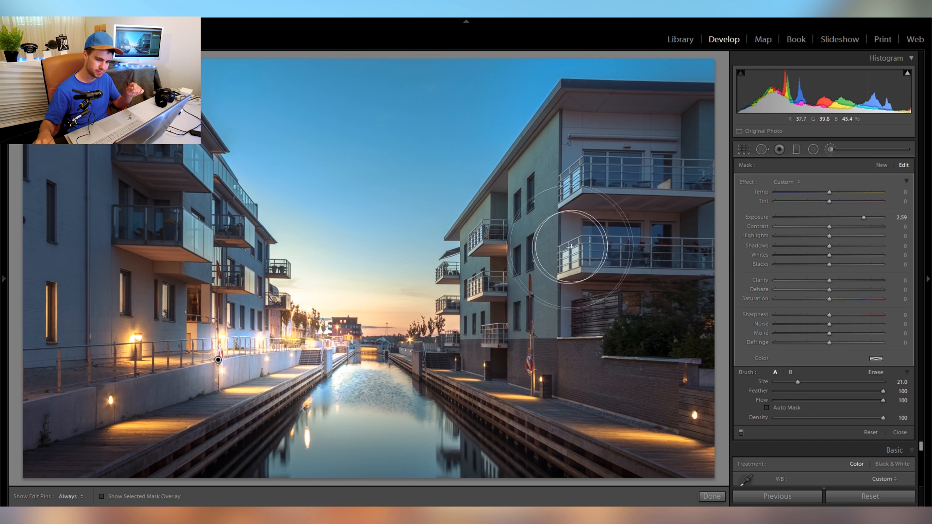
pyautogui.moveTo(570, 247)
pyautogui.mouseDown()
pyautogui.moveTo(614, 166)
pyautogui.moveTo(573, 126)
pyautogui.mouseUp()
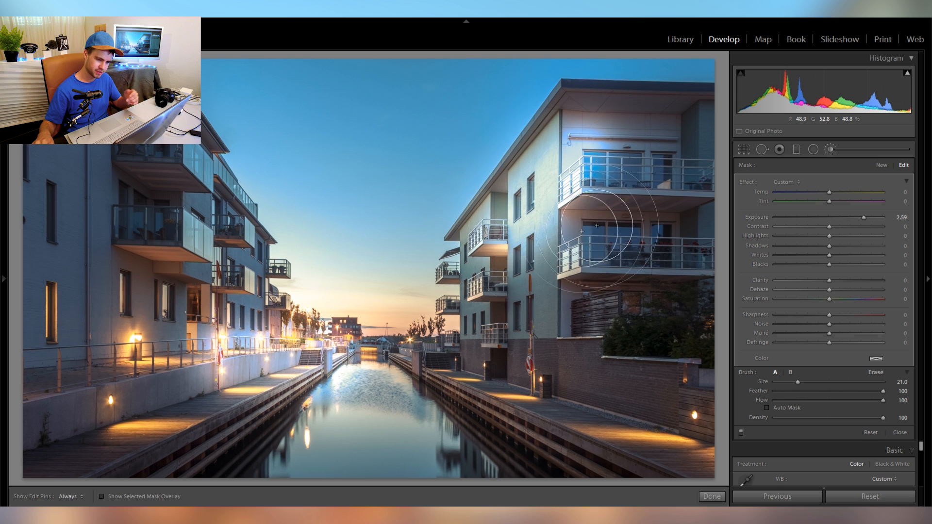
pyautogui.moveTo(596, 226)
pyautogui.mouseDown()
pyautogui.moveTo(646, 341)
pyautogui.moveTo(603, 254)
pyautogui.mouseUp()
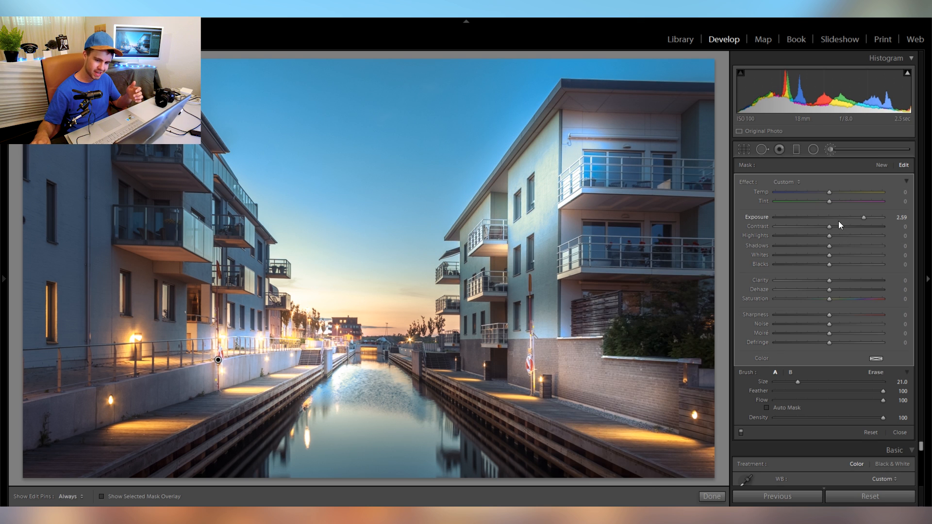
# - Lower the brushed adjustment's Exposure to −3.75, and delete the adjustment
pyautogui.click(800, 216)
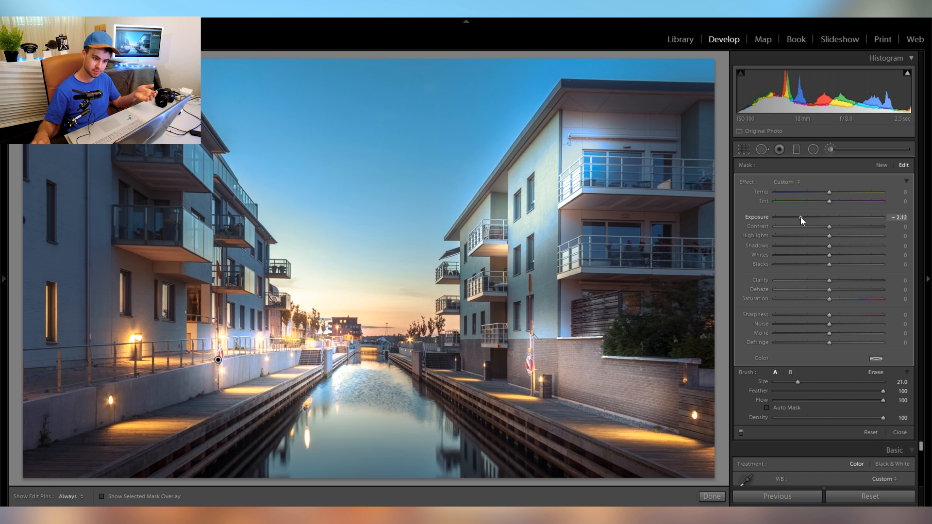
pyautogui.moveTo(799, 217); pyautogui.dragTo(779, 217)
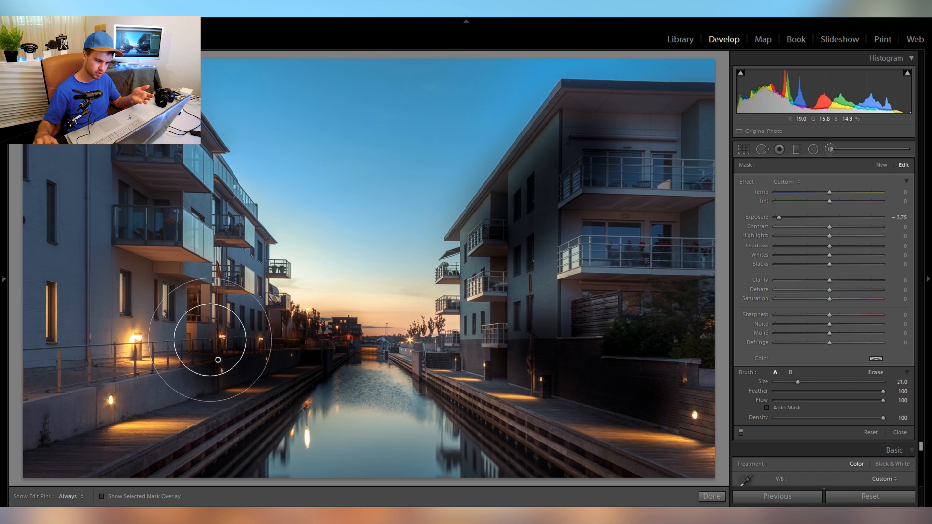
pyautogui.rightClick(218, 360)
pyautogui.click(246, 382)
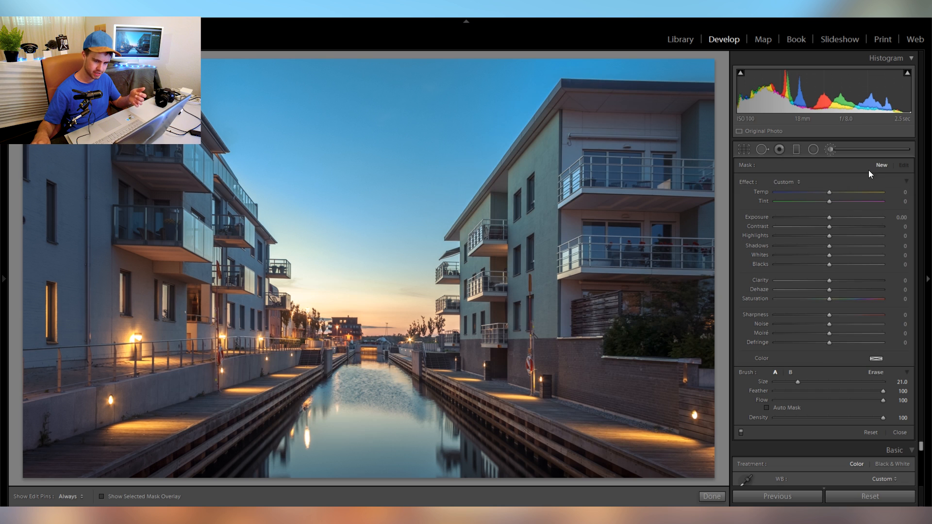
# - Place test brush adjustments on the left and right buildings without any effect settings, and delete them
pyautogui.click(287, 371)
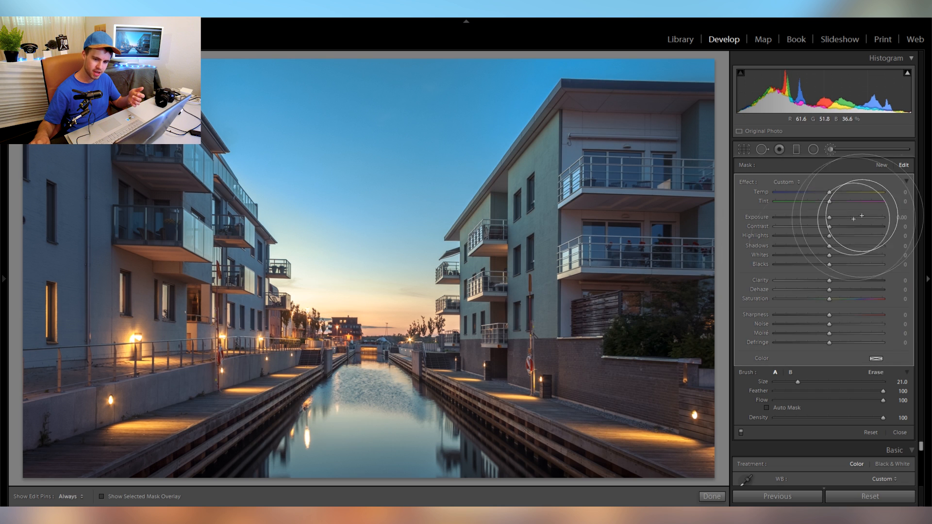
pyautogui.rightClick(177, 298)
pyautogui.click(206, 311)
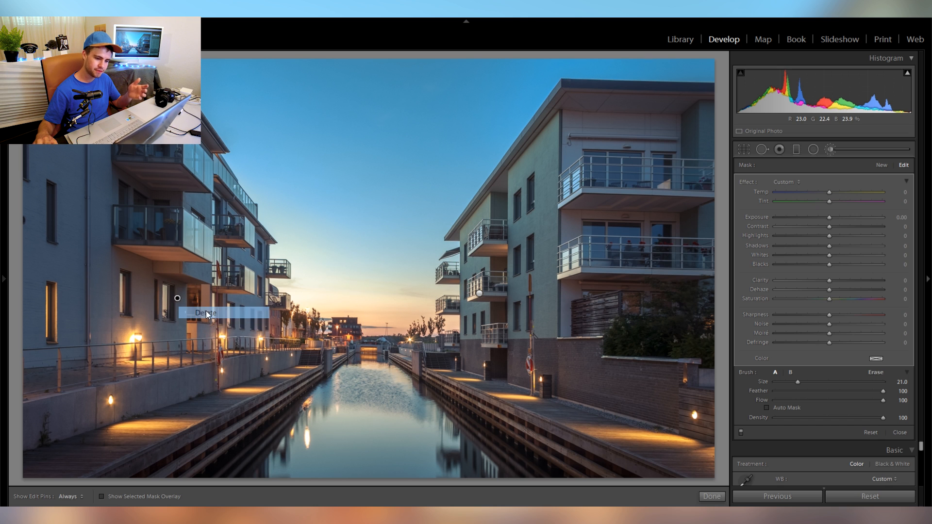
pyautogui.rightClick(479, 292)
pyautogui.click(495, 309)
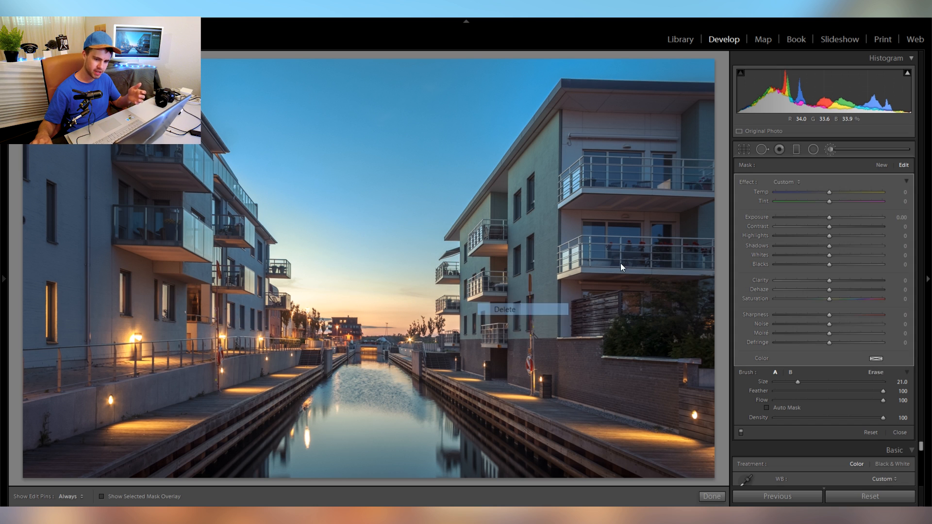
# - Draw a wide radial filter with an inverted mask above the canal, set Exposure to 2.44, and move it onto the right building
pyautogui.click(814, 150)
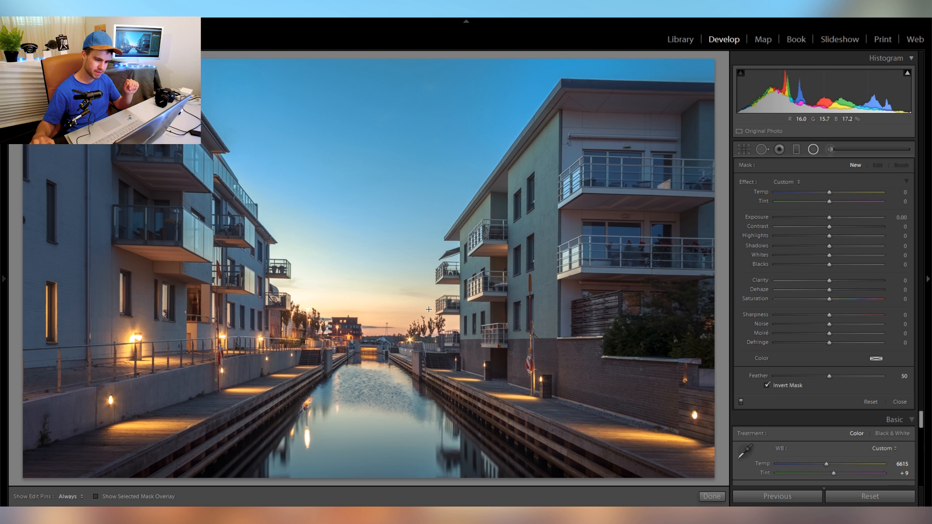
pyautogui.moveTo(405, 332); pyautogui.dragTo(506, 380)
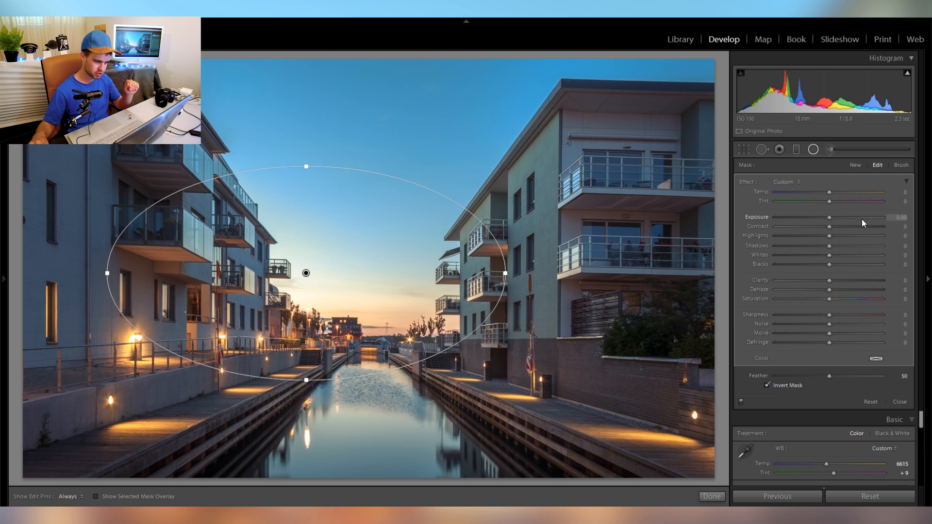
pyautogui.click(862, 218)
pyautogui.moveTo(308, 241); pyautogui.dragTo(571, 259)
# - Compare the radial filter with and without mask inversion, leave it inverted, and set Feather to 100
pyautogui.click(767, 385)
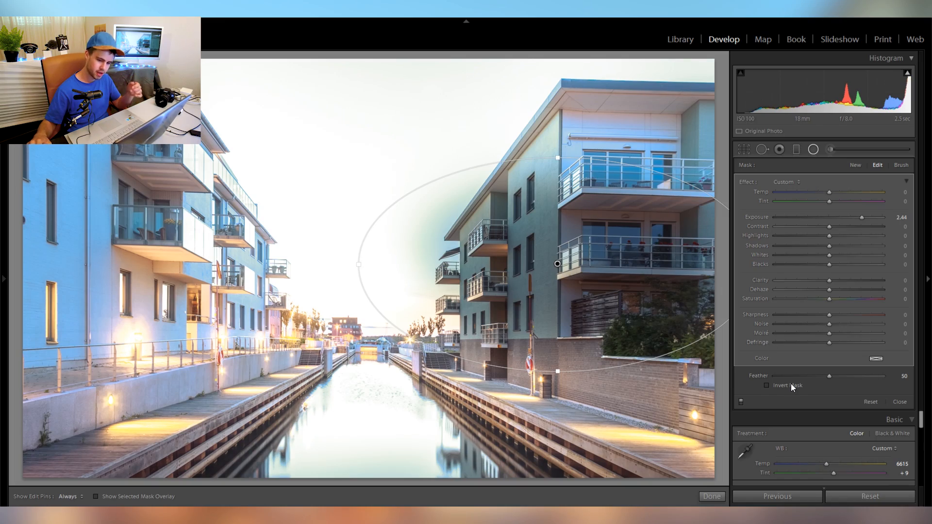
pyautogui.click(767, 386)
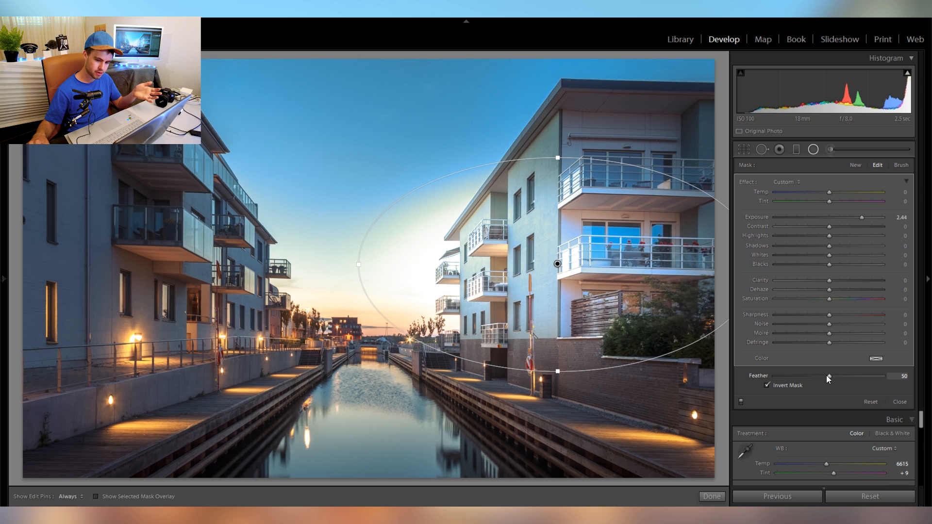
pyautogui.moveTo(880, 382); pyautogui.dragTo(899, 383)
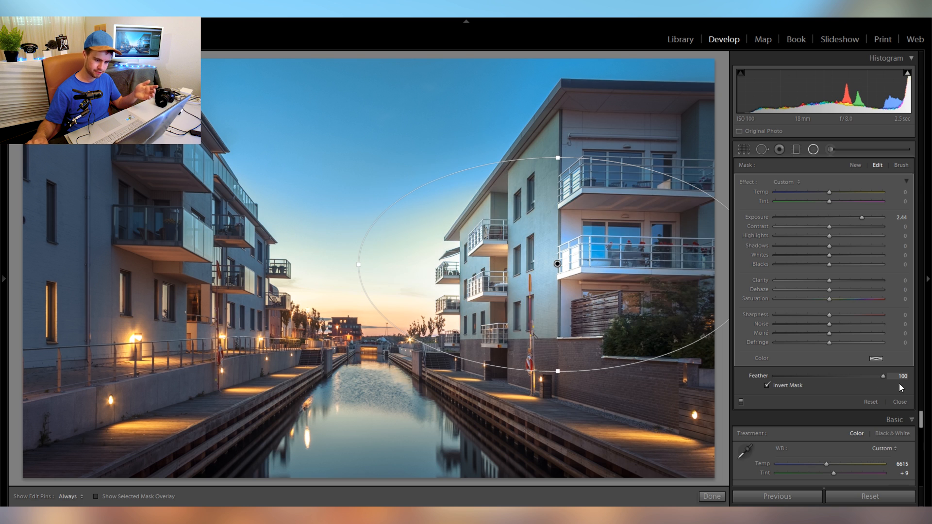
# - Shift the radial filter further across the right building's balconies and lower its Exposure to 1.94
pyautogui.moveTo(577, 269); pyautogui.dragTo(614, 281)
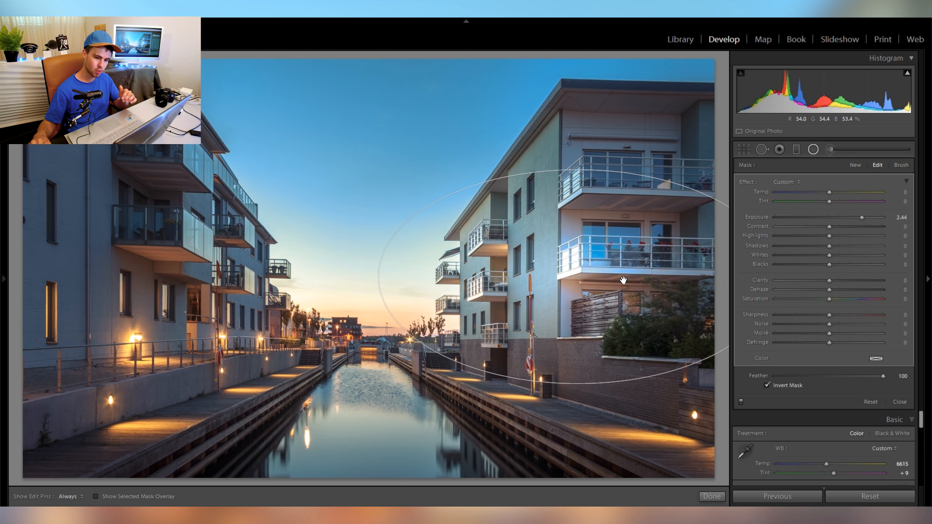
pyautogui.moveTo(862, 217)
pyautogui.mouseDown()
pyautogui.moveTo(845, 223)
pyautogui.moveTo(857, 217)
pyautogui.mouseUp()
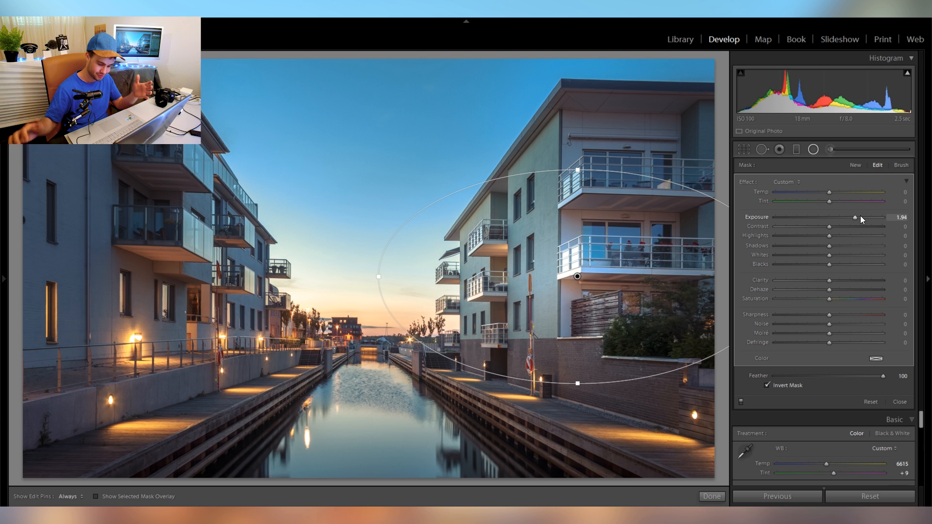
pyautogui.moveTo(567, 244); pyautogui.dragTo(574, 243)
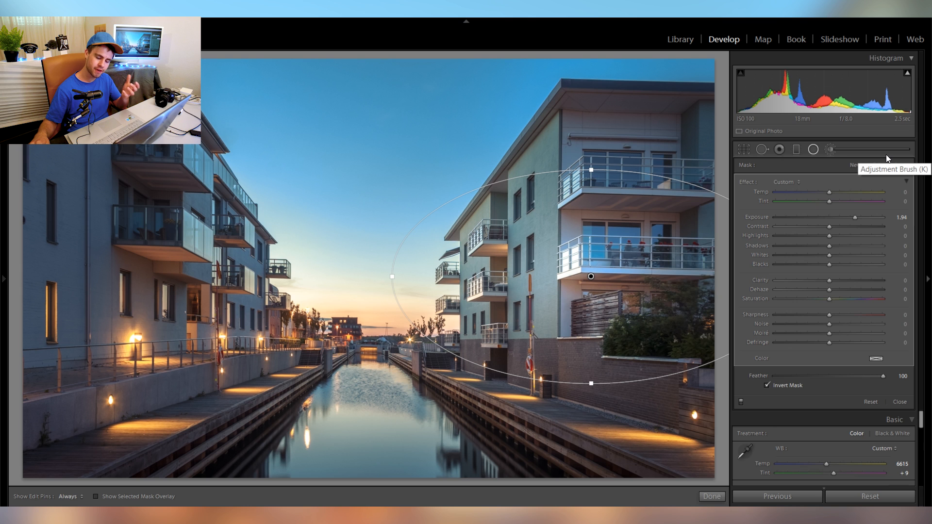
# - Compare the radial filter's edge at Feather 0 and 100, shifting the filter down towards the right building's brick wall
pyautogui.moveTo(814, 377); pyautogui.dragTo(731, 374)
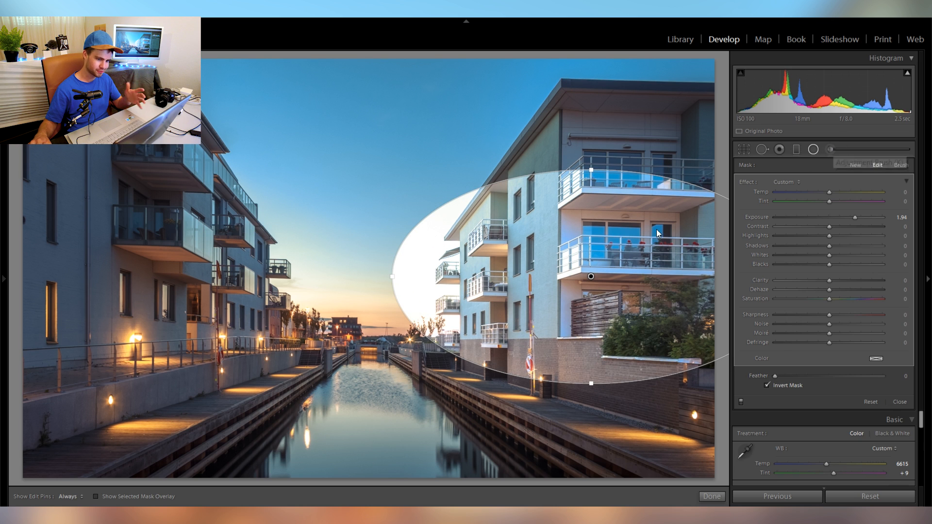
pyautogui.moveTo(618, 243); pyautogui.dragTo(581, 255)
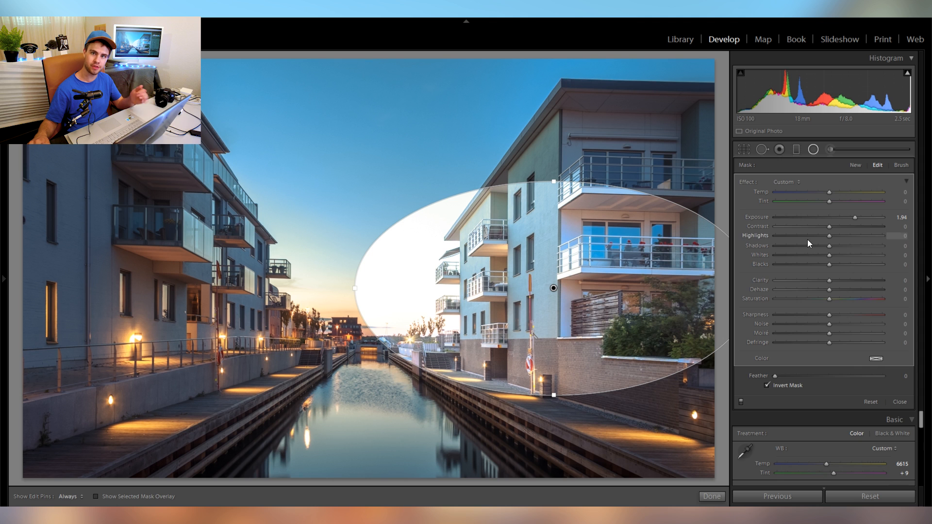
pyautogui.moveTo(776, 376); pyautogui.dragTo(884, 376)
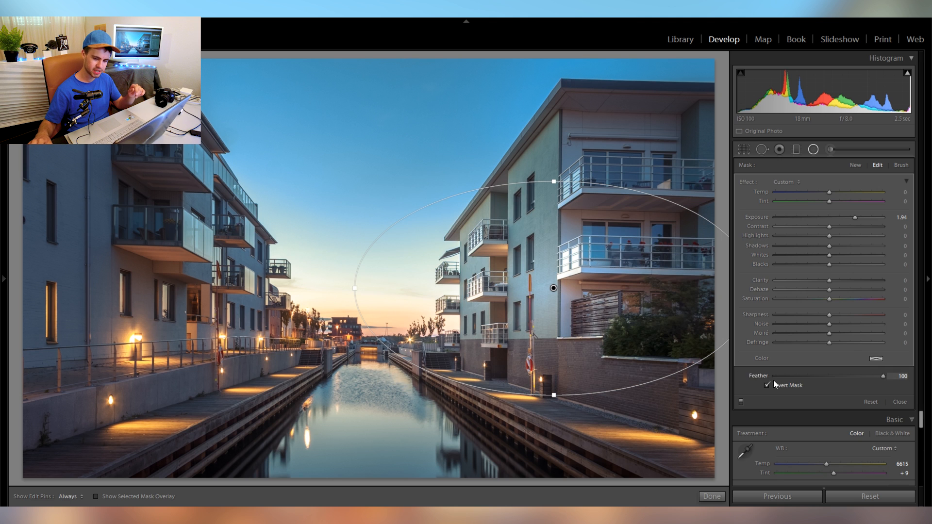
pyautogui.moveTo(601, 289); pyautogui.dragTo(587, 311)
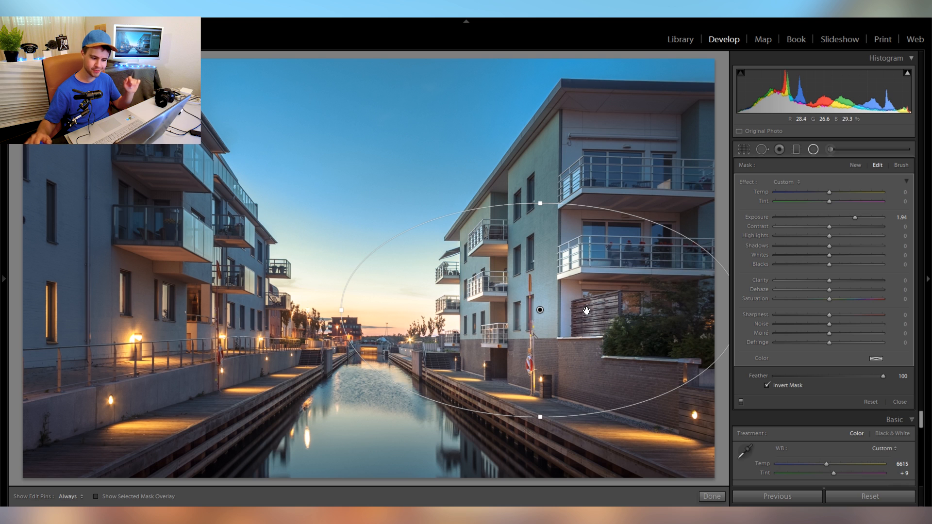
# - Add a new inverted radial filter with Exposure 0.38 and position it over the right building's balconies
pyautogui.click(858, 165)
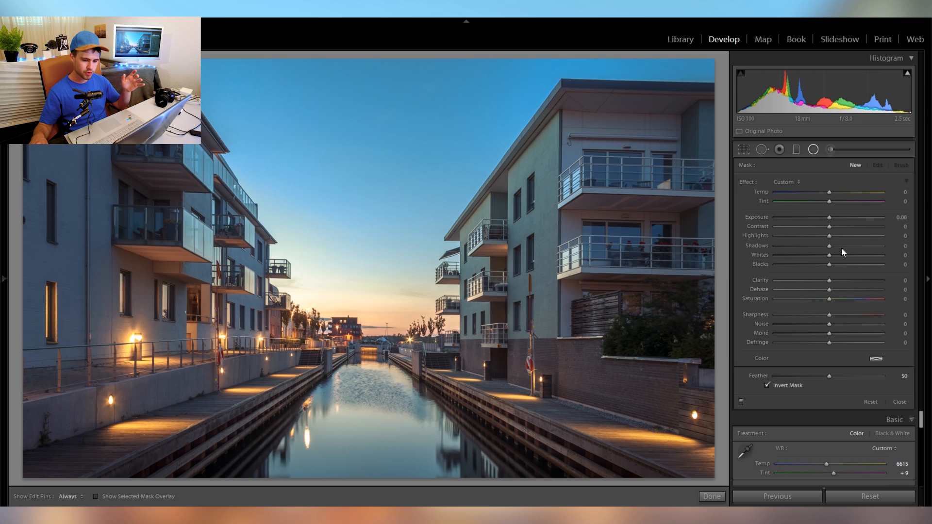
pyautogui.moveTo(829, 219); pyautogui.dragTo(833, 220)
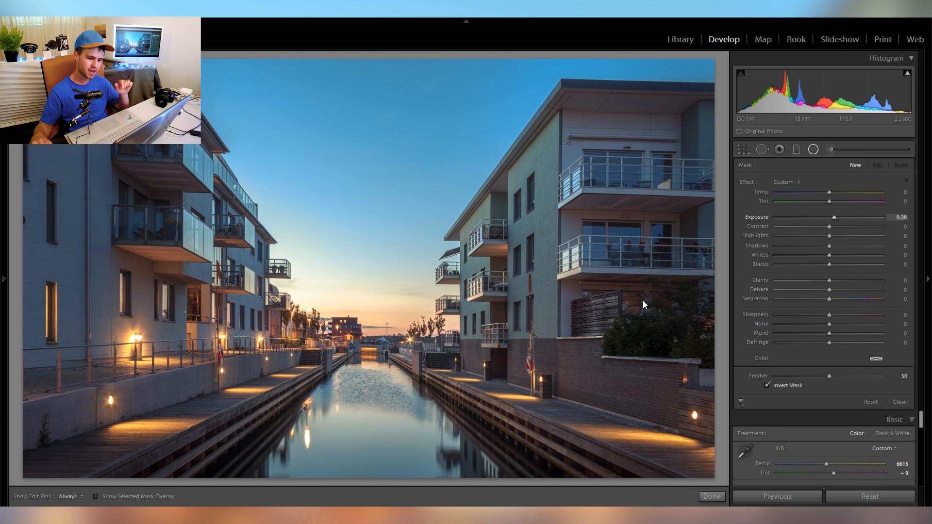
pyautogui.moveTo(457, 257); pyautogui.dragTo(554, 331)
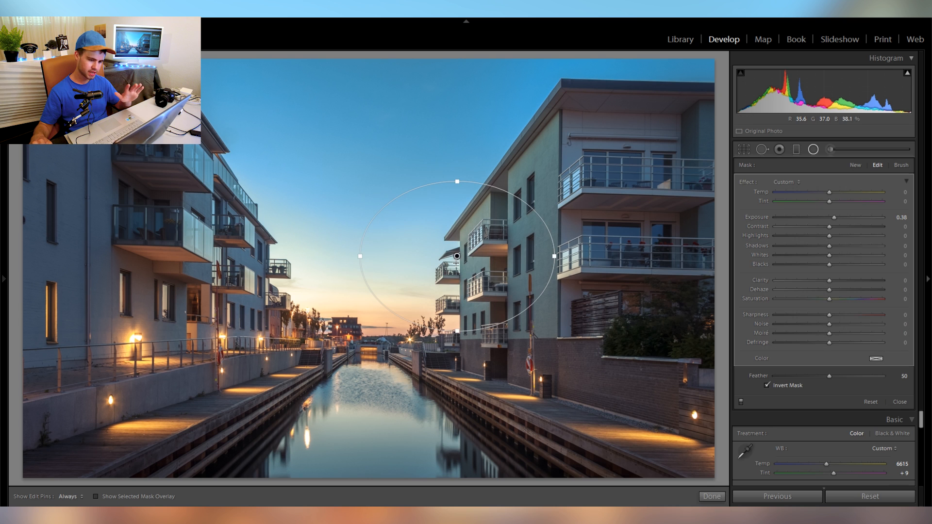
pyautogui.moveTo(456, 259); pyautogui.dragTo(592, 245)
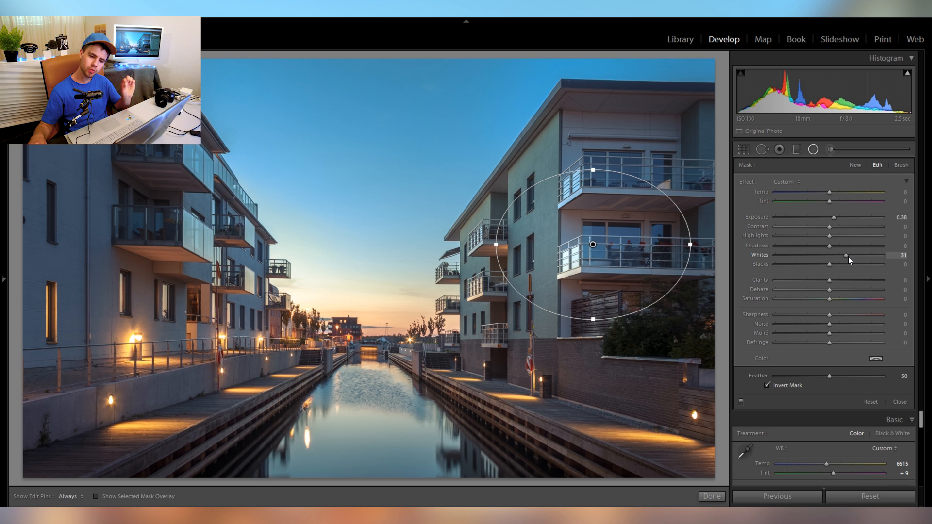
# - Set the radial filter's Whites to 50, Contrast to 16 and Temp to 10, and shift it towards the right building's corner
pyautogui.moveTo(855, 257); pyautogui.dragTo(858, 257)
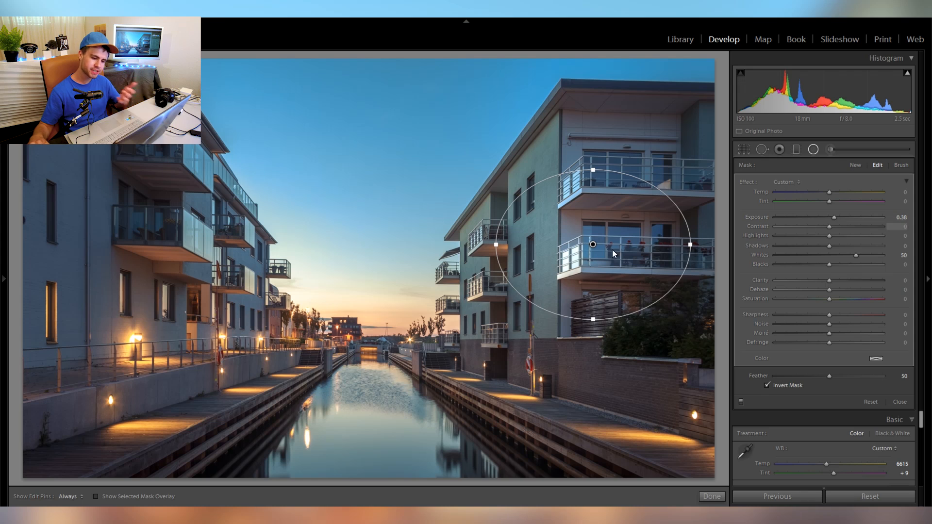
pyautogui.moveTo(613, 250); pyautogui.dragTo(561, 260)
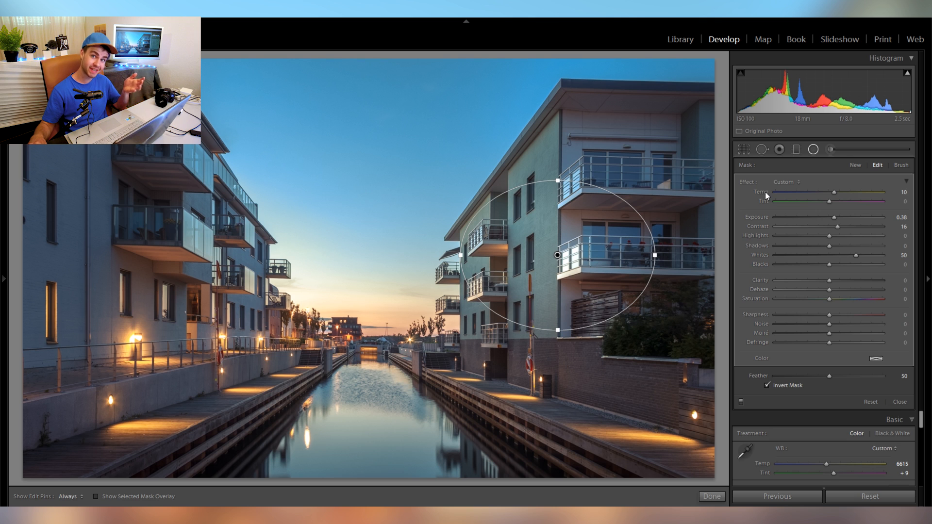
# - Try a yellow colour tint with hue 63 and saturation 65% on the radial filter, and remove the tint
pyautogui.click(877, 360)
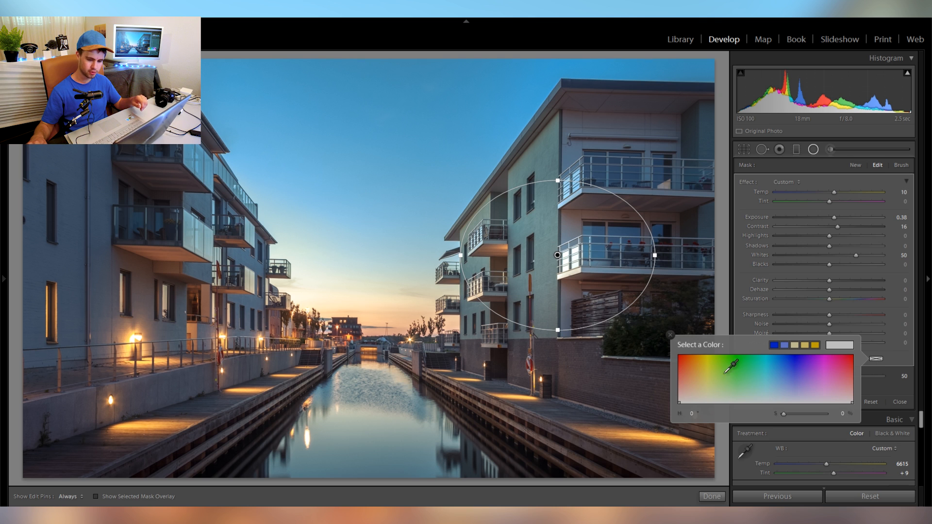
pyautogui.moveTo(724, 373)
pyautogui.mouseDown()
pyautogui.moveTo(736, 369)
pyautogui.moveTo(680, 370)
pyautogui.moveTo(709, 372)
pyautogui.mouseUp()
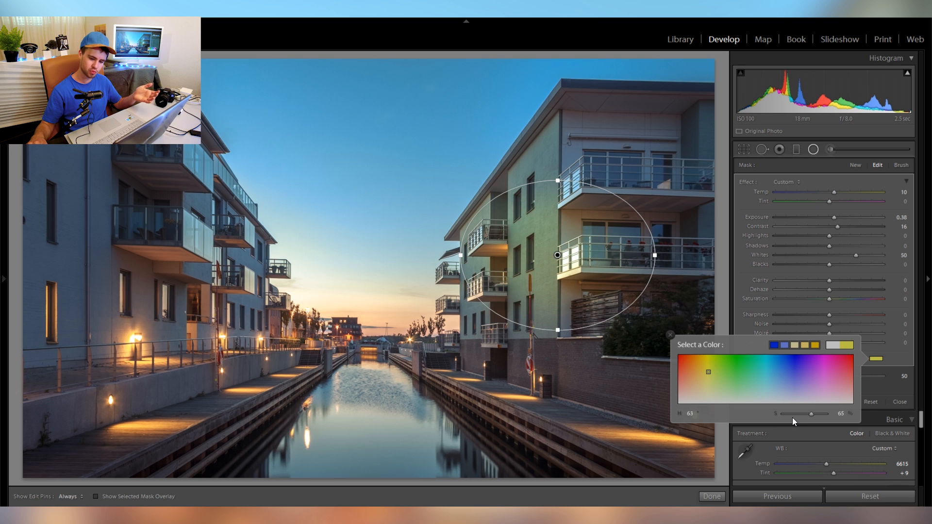
pyautogui.moveTo(794, 415); pyautogui.dragTo(754, 415)
pyautogui.click(693, 332)
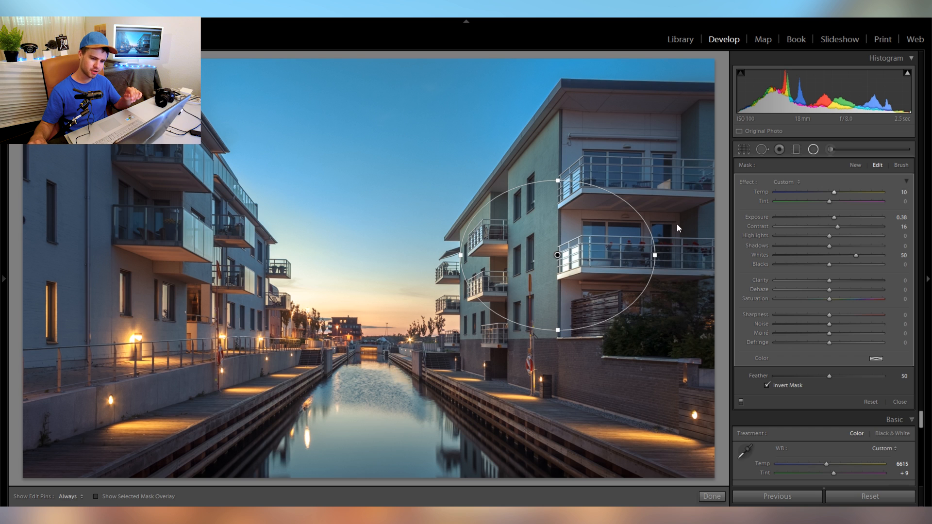
# - Move the radial filter over the shrubs and brick wall, try Exposure 2.59 and settle on 0.42
pyautogui.moveTo(668, 241); pyautogui.dragTo(677, 361)
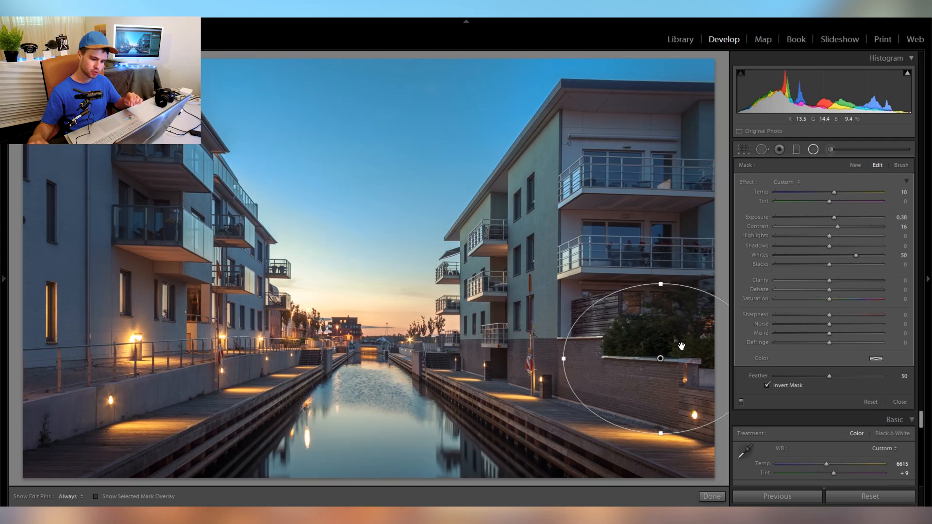
pyautogui.moveTo(644, 429); pyautogui.dragTo(649, 414)
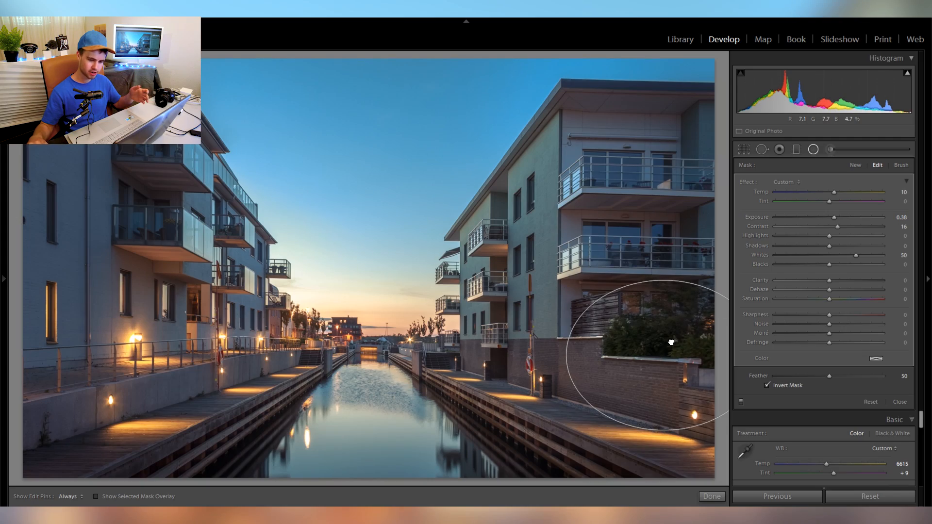
pyautogui.click(864, 218)
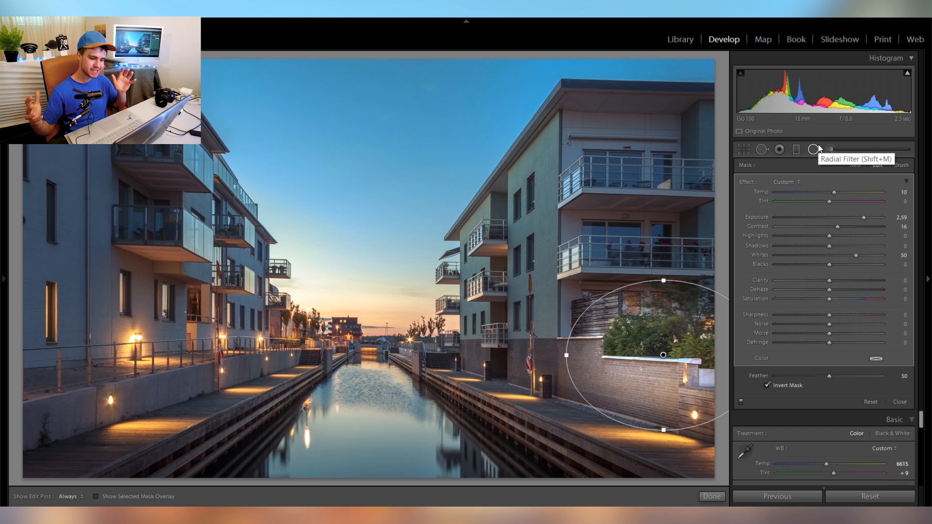
pyautogui.click(835, 217)
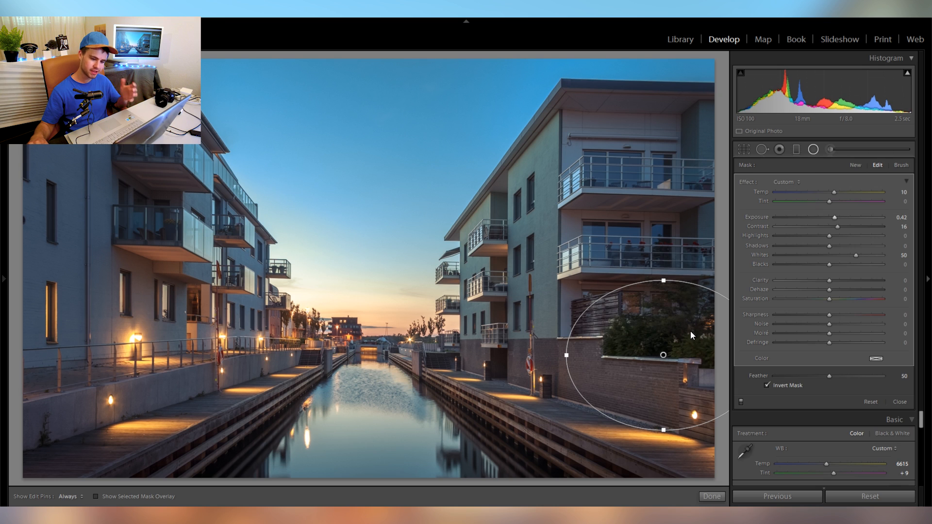
# - Move the radial filter onto the right building's facade and place a flattened duplicate over the left building's lower windows
pyautogui.moveTo(657, 329); pyautogui.dragTo(555, 255)
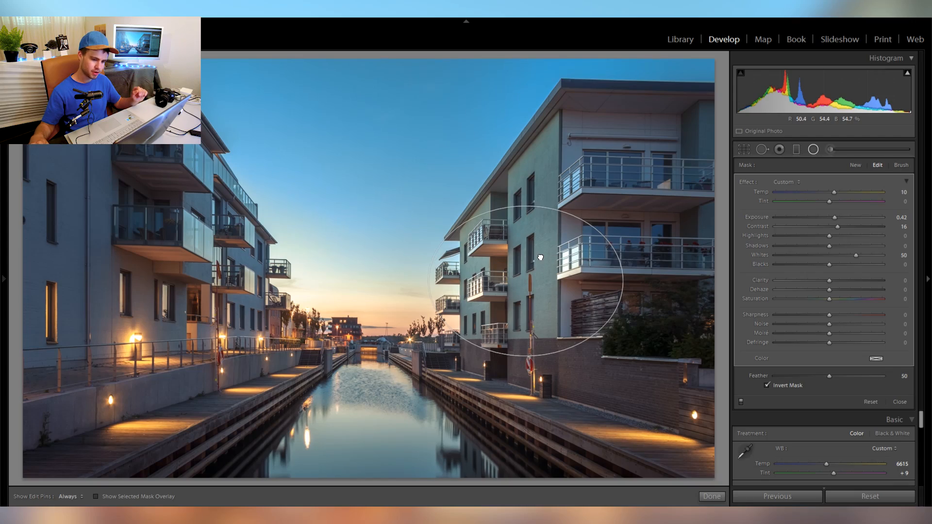
pyautogui.rightClick(545, 256)
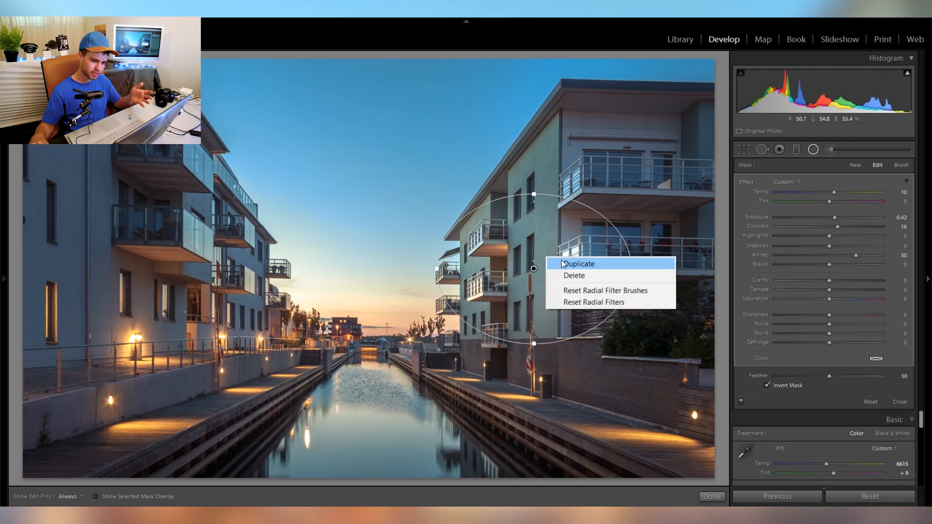
pyautogui.click(558, 261)
pyautogui.moveTo(497, 275); pyautogui.dragTo(214, 290)
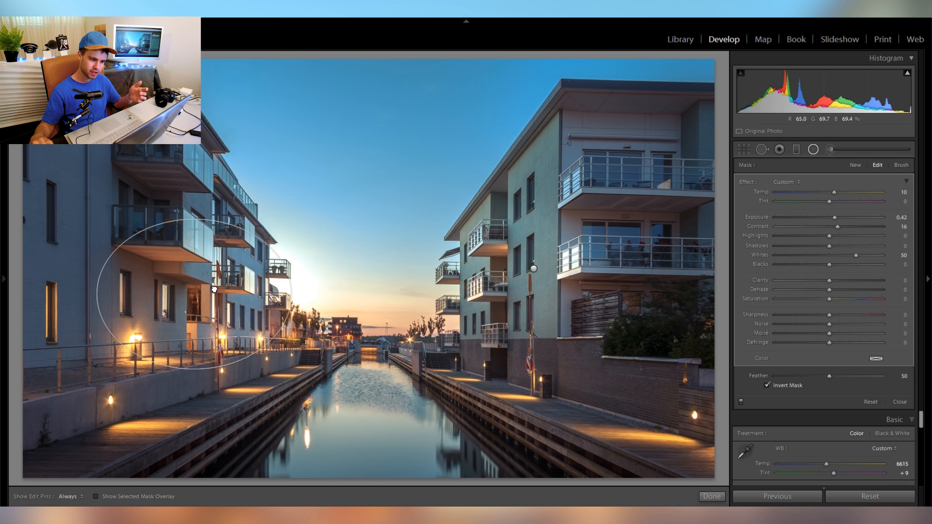
pyautogui.moveTo(195, 220); pyautogui.dragTo(194, 242)
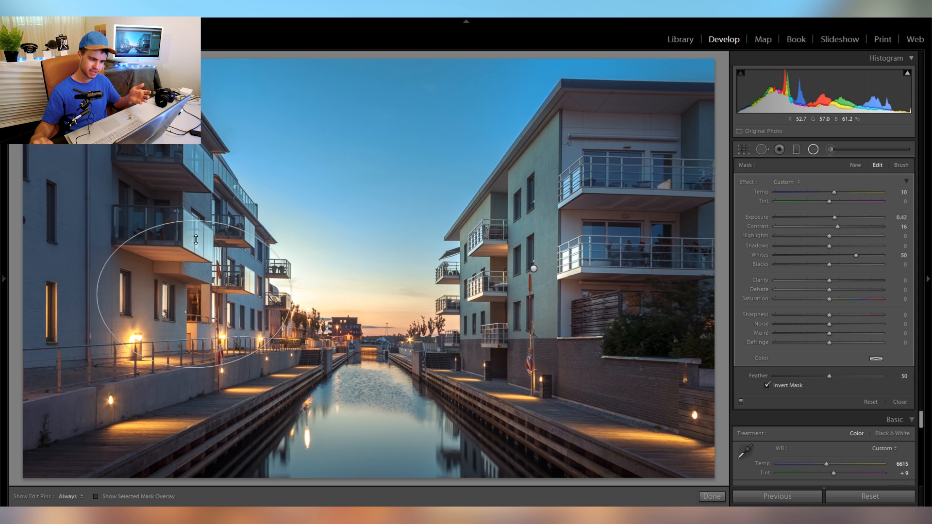
pyautogui.moveTo(225, 287); pyautogui.dragTo(225, 294)
# - Duplicate the flattened radial filter and place the copy over the left building's upper balconies
pyautogui.rightClick(238, 297)
pyautogui.press('Escape')
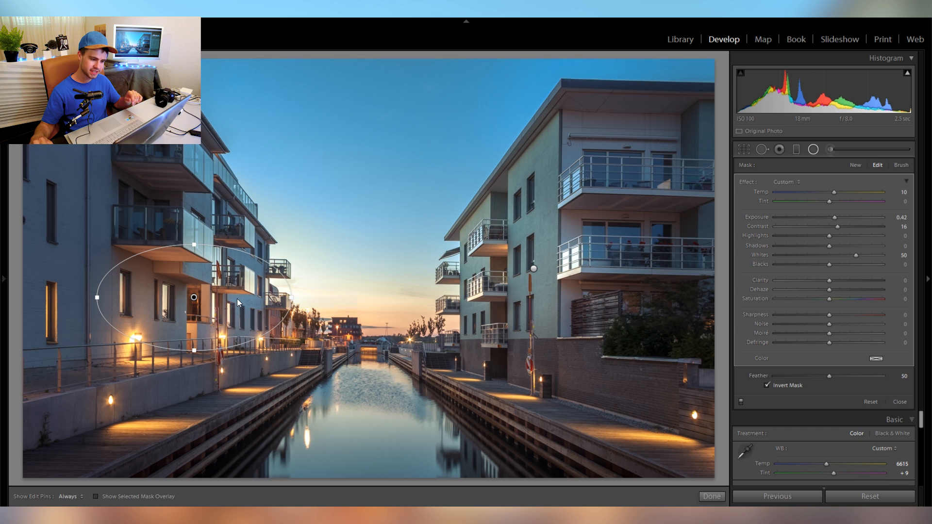
pyautogui.moveTo(287, 330); pyautogui.dragTo(189, 162)
# - Place another duplicate on the left building's outer wall, stretch it taller and set its Temp to 20
pyautogui.rightClick(208, 173)
pyautogui.click(219, 181)
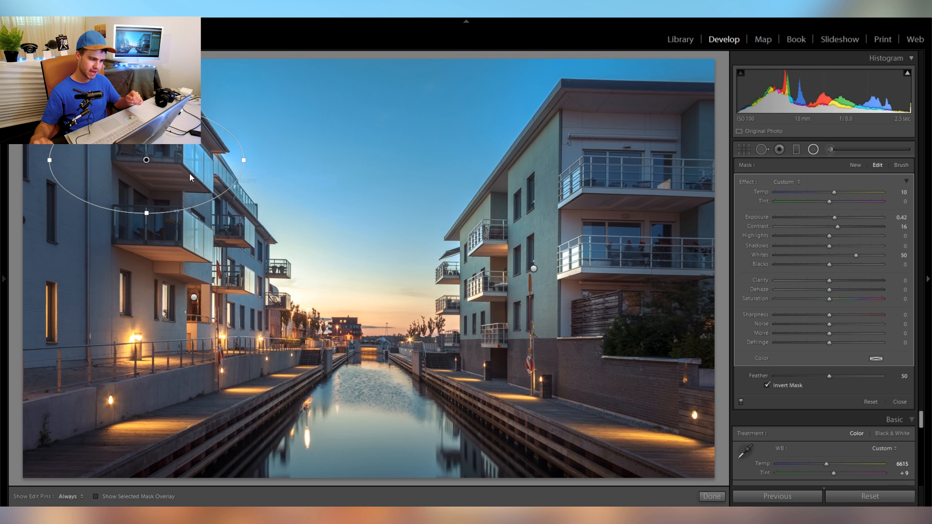
pyautogui.moveTo(118, 205); pyautogui.dragTo(73, 198)
pyautogui.moveTo(72, 272); pyautogui.dragTo(72, 325)
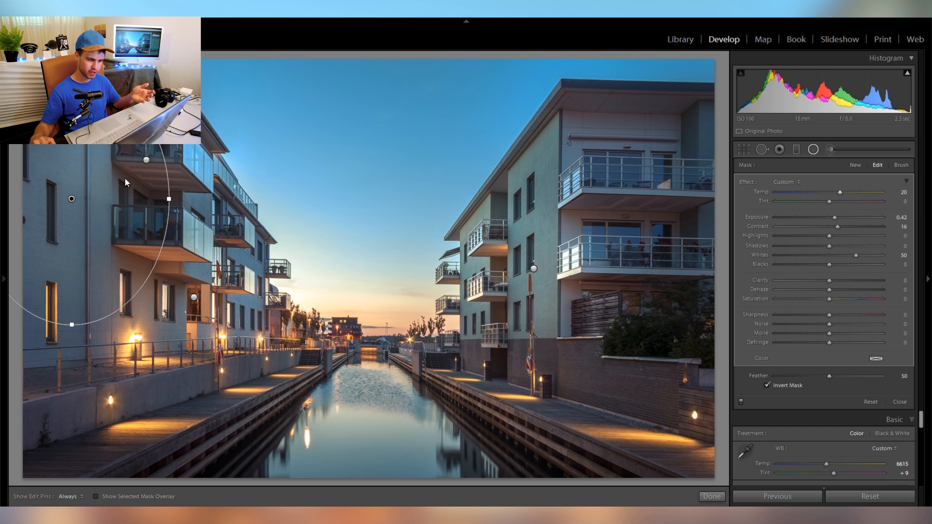
# - Duplicate the tall radial filter onto the right building, shrink the copy and position it over the wooden fence beside the shrubs
pyautogui.rightClick(72, 196)
pyautogui.click(102, 199)
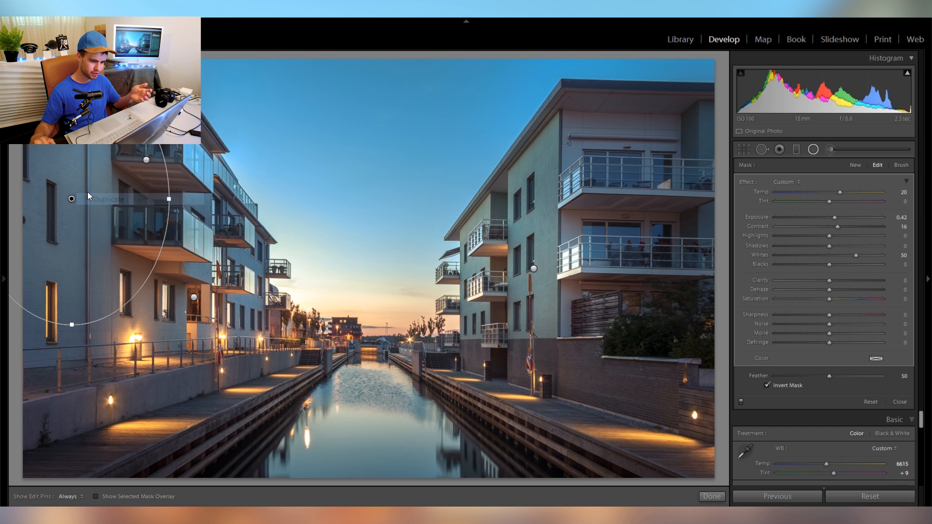
pyautogui.moveTo(71, 198); pyautogui.dragTo(559, 227)
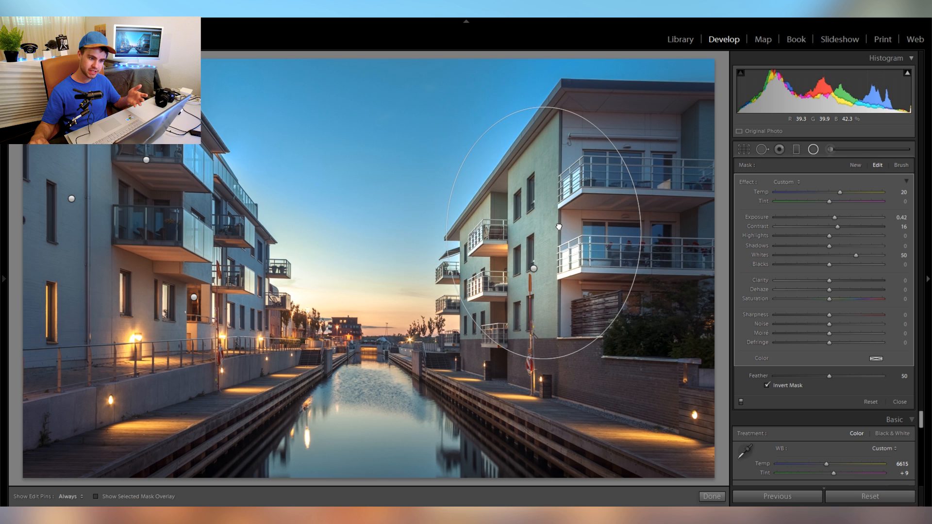
pyautogui.rightClick(554, 232)
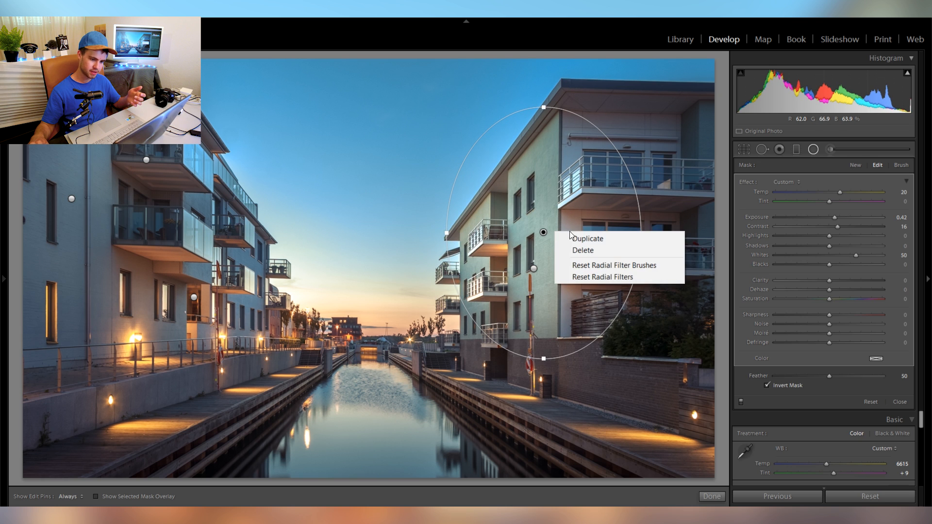
pyautogui.click(565, 216)
pyautogui.moveTo(566, 216); pyautogui.dragTo(522, 253)
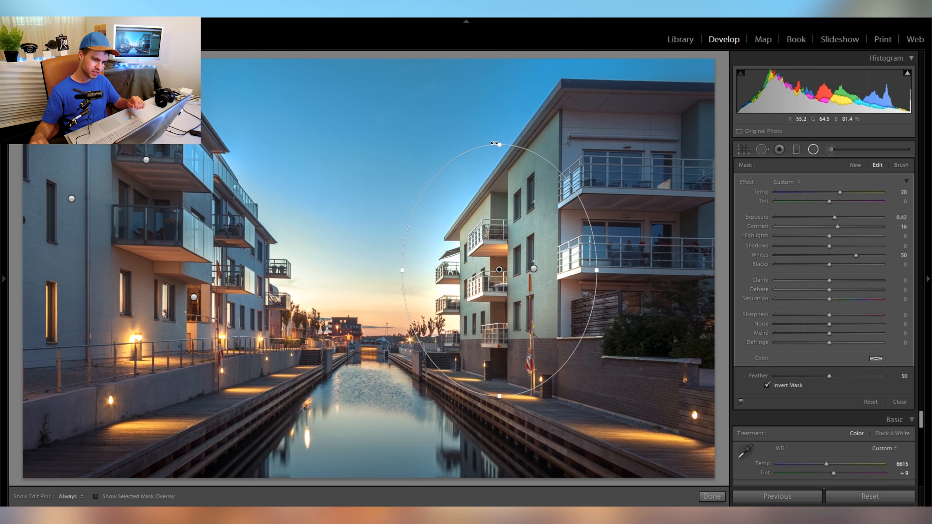
pyautogui.moveTo(498, 175); pyautogui.dragTo(500, 176)
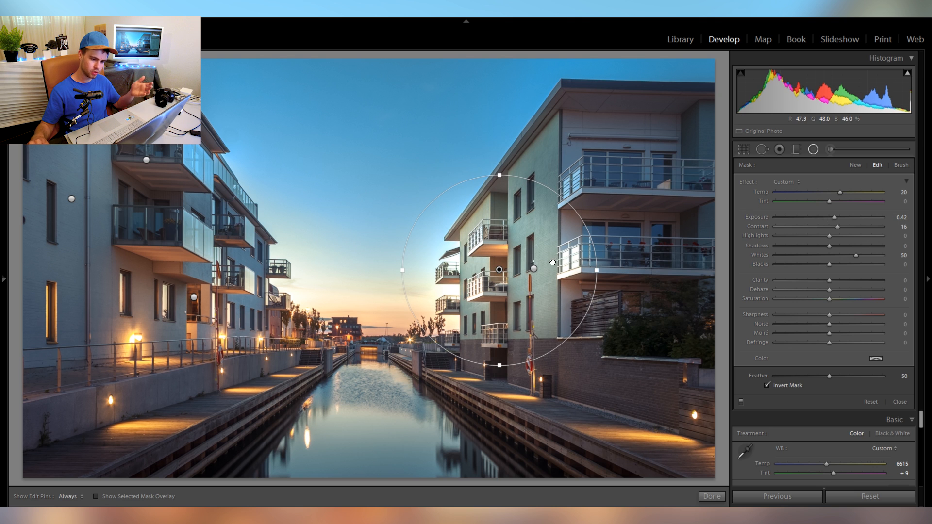
pyautogui.moveTo(552, 263); pyautogui.dragTo(617, 297)
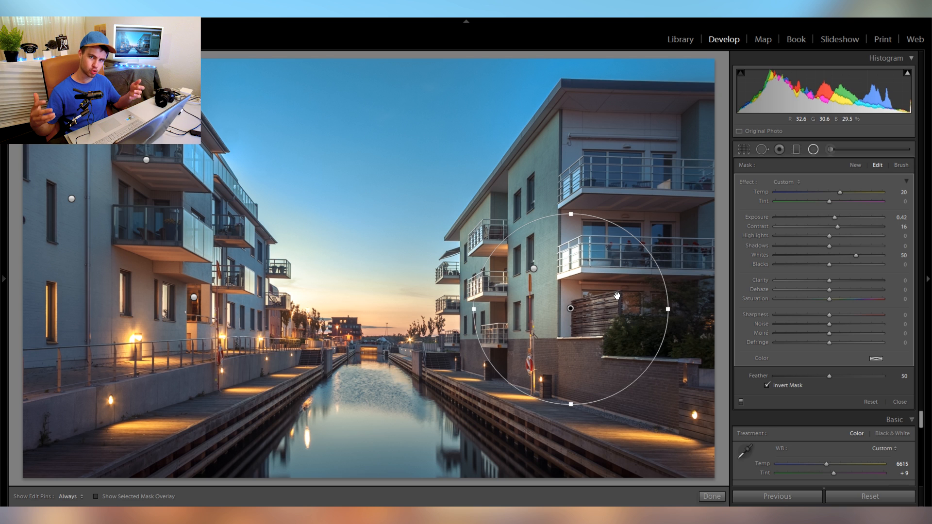
pyautogui.moveTo(609, 316); pyautogui.dragTo(636, 339)
pyautogui.moveTo(598, 236); pyautogui.dragTo(598, 273)
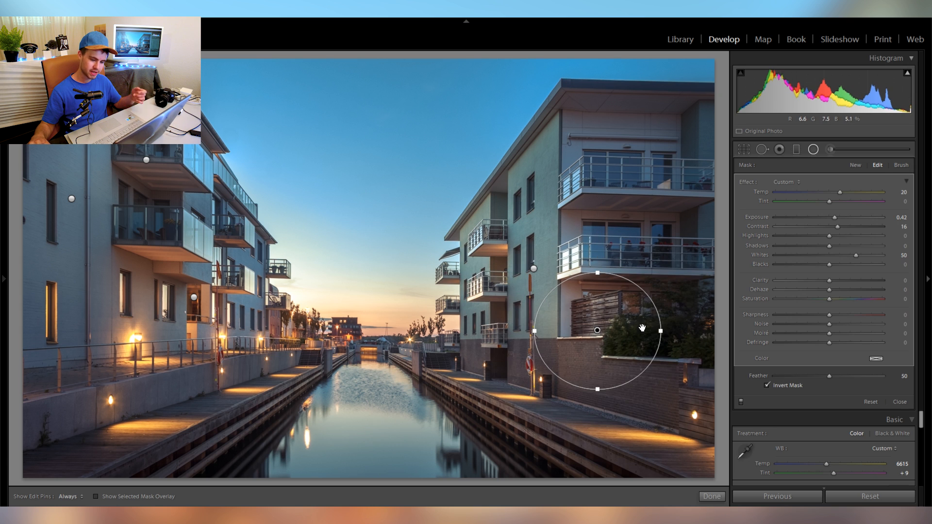
# - Duplicate the fence's radial filter and place the copy over the right building's upper side windows
pyautogui.rightClick(612, 316)
pyautogui.click(636, 319)
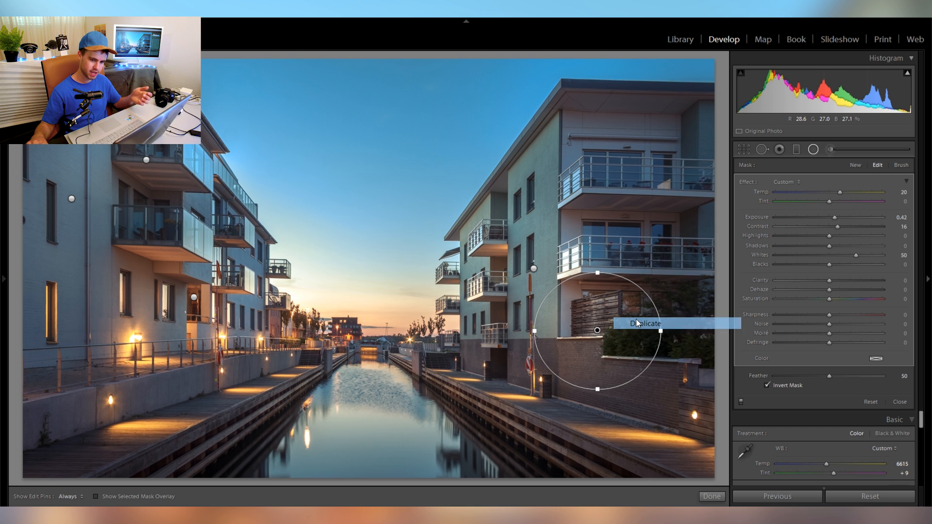
pyautogui.click(829, 148)
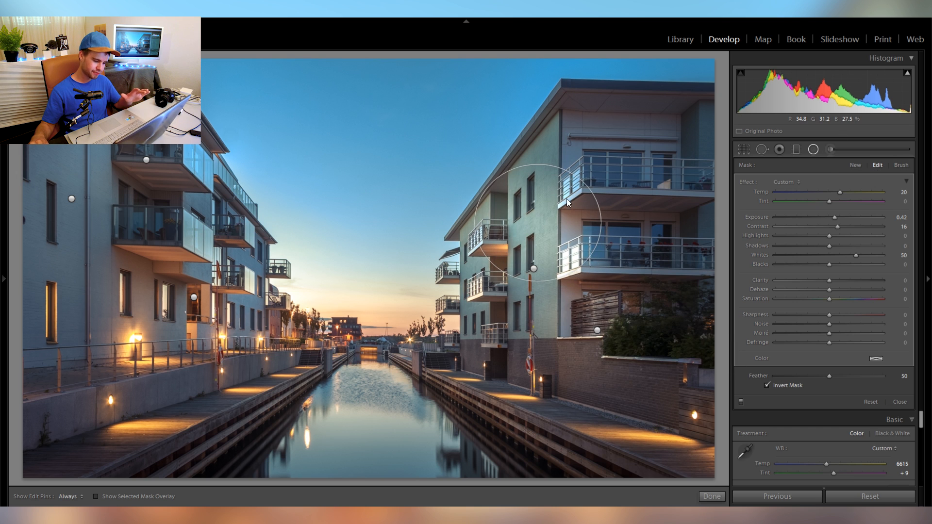
# - Duplicate the radial filter over the right building's lowest side balcony and make the copy shorter and narrower
pyautogui.rightClick(568, 212)
pyautogui.click(592, 217)
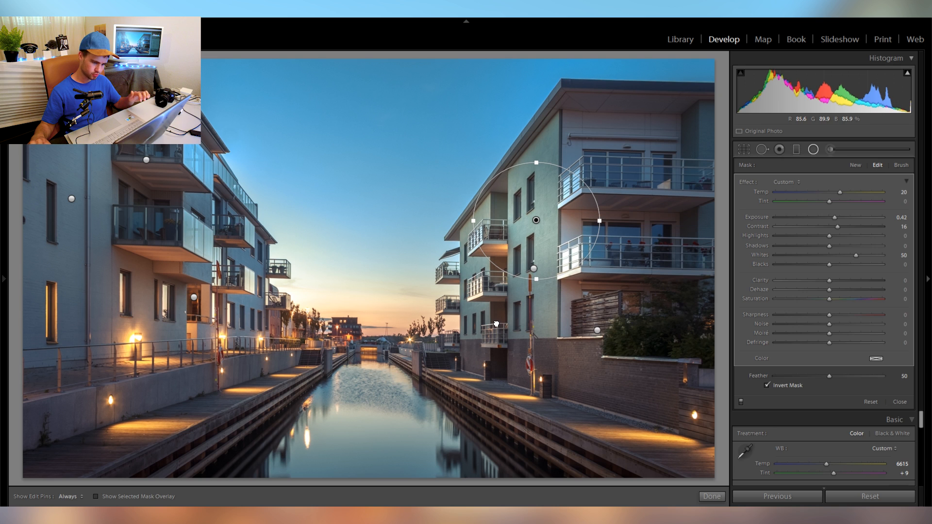
pyautogui.moveTo(496, 324); pyautogui.dragTo(494, 319)
pyautogui.moveTo(478, 249); pyautogui.dragTo(475, 291)
pyautogui.moveTo(412, 311); pyautogui.dragTo(482, 315)
# - Duplicate the small radial filter and place the copy between the right building's two higher side balconies
pyautogui.rightClick(512, 319)
pyautogui.click(514, 320)
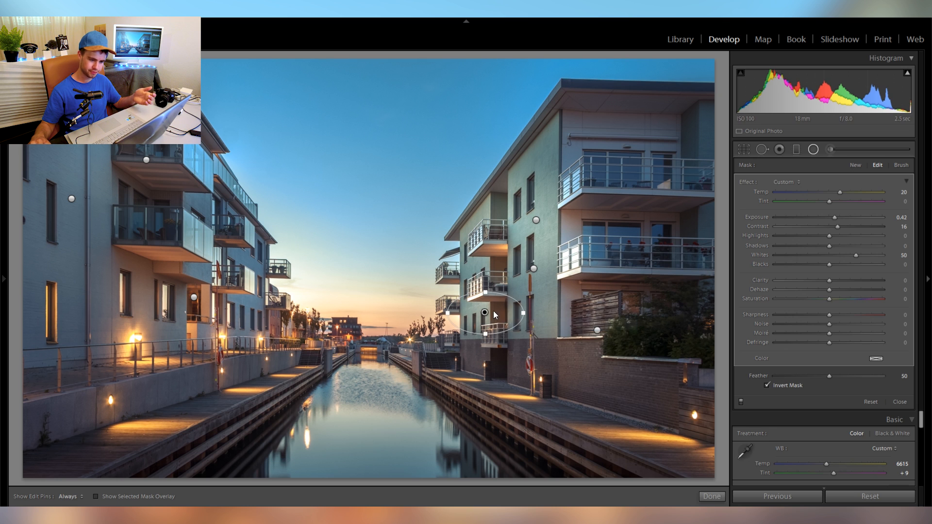
pyautogui.moveTo(485, 310); pyautogui.dragTo(484, 262)
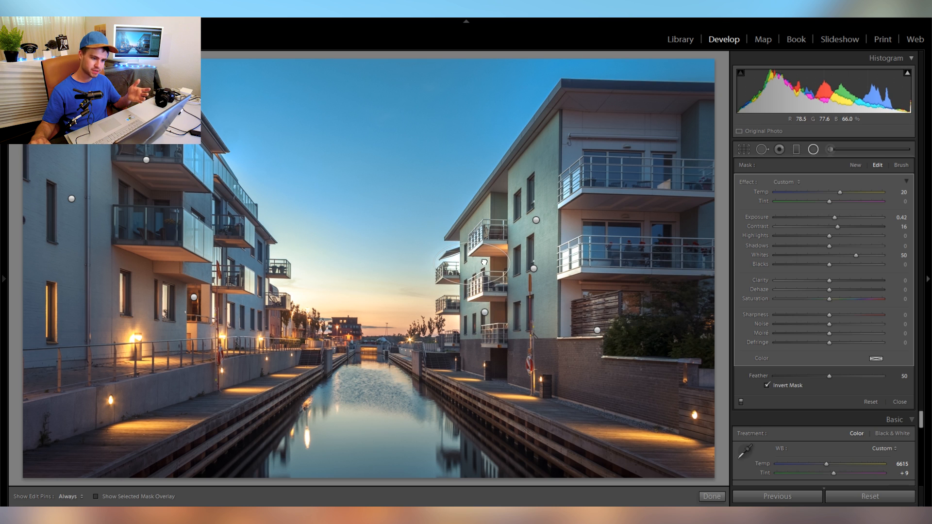
# - Place two duplicates of the small radial filter over the left building's far lower windows and far balconies
pyautogui.rightClick(485, 262)
pyautogui.click(502, 273)
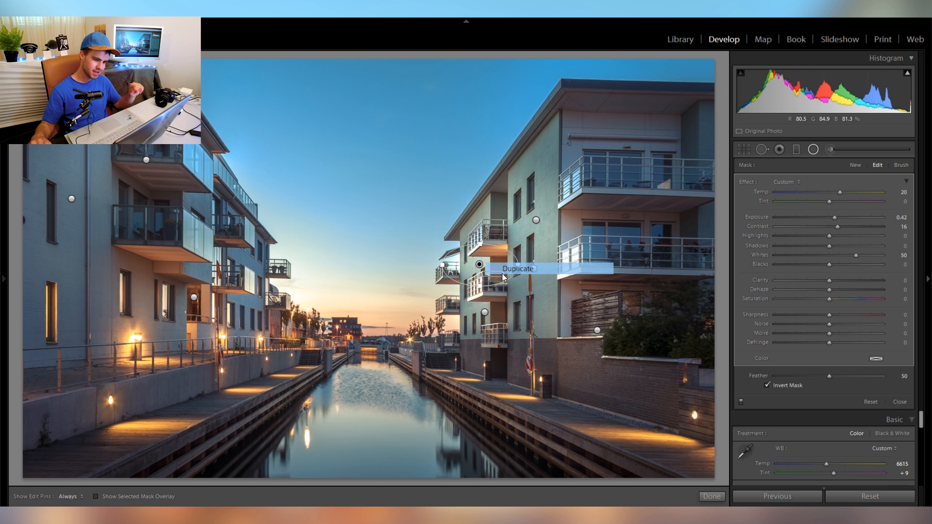
pyautogui.moveTo(480, 264); pyautogui.dragTo(256, 256)
pyautogui.rightClick(264, 316)
pyautogui.click(288, 323)
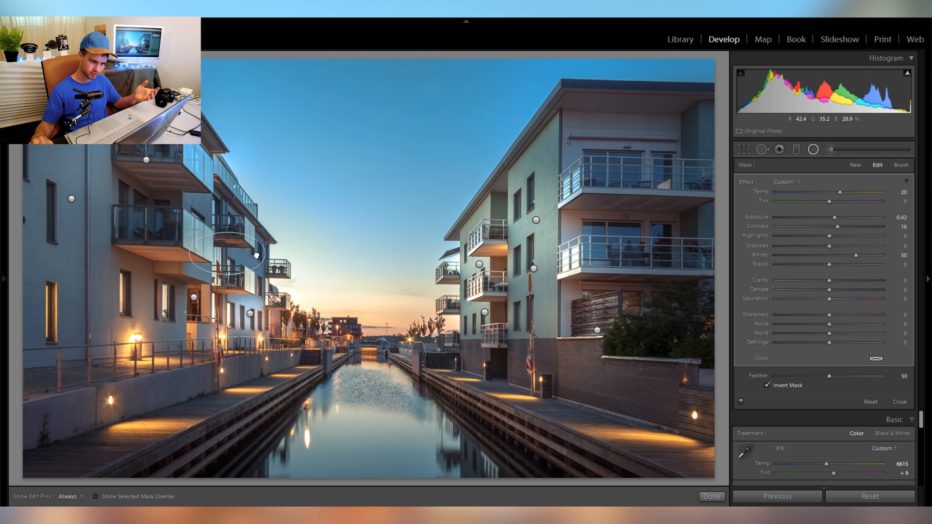
# - Duplicate the small radial filter onto the canal water and enlarge the copy to cover the canal's far stretch
pyautogui.rightClick(256, 254)
pyautogui.click(264, 262)
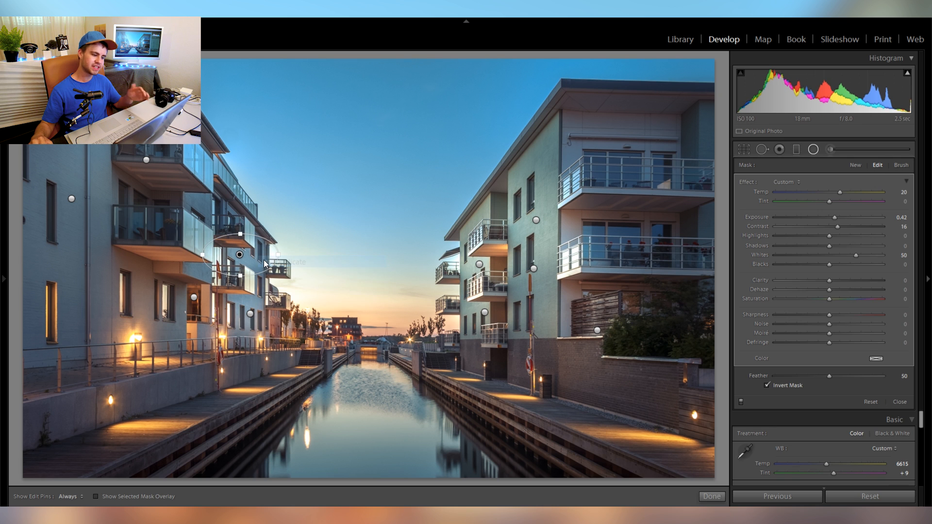
pyautogui.moveTo(255, 261); pyautogui.dragTo(370, 382)
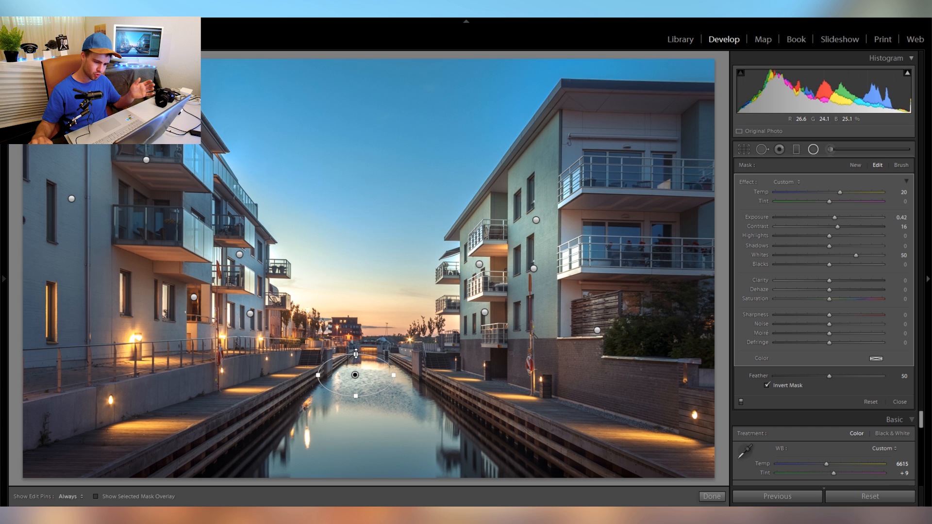
pyautogui.moveTo(360, 330); pyautogui.dragTo(369, 295)
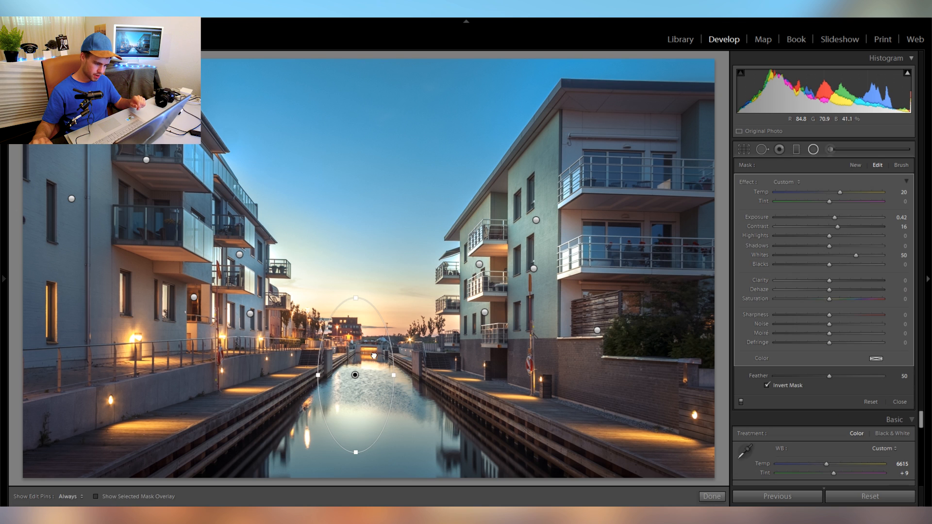
pyautogui.moveTo(352, 353)
pyautogui.mouseDown()
pyautogui.moveTo(369, 362)
pyautogui.moveTo(355, 363)
pyautogui.mouseUp()
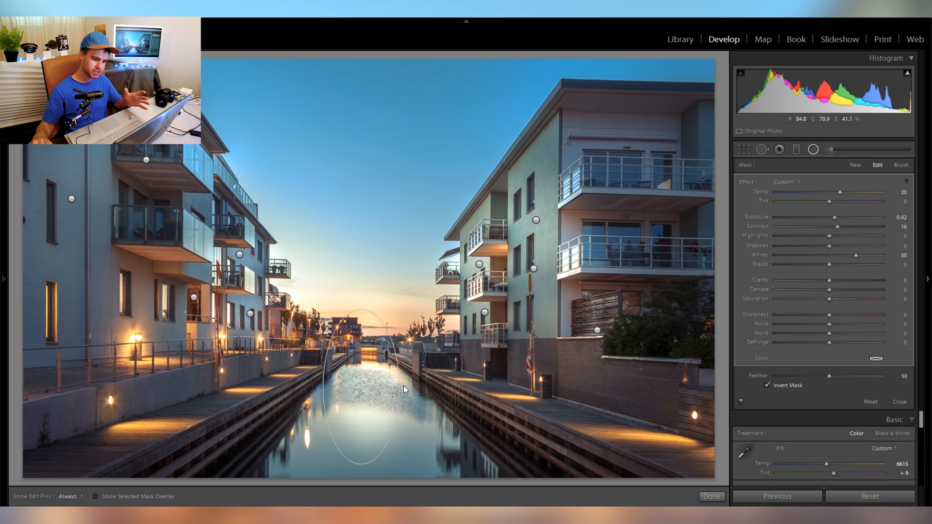
pyautogui.moveTo(422, 383); pyautogui.dragTo(425, 383)
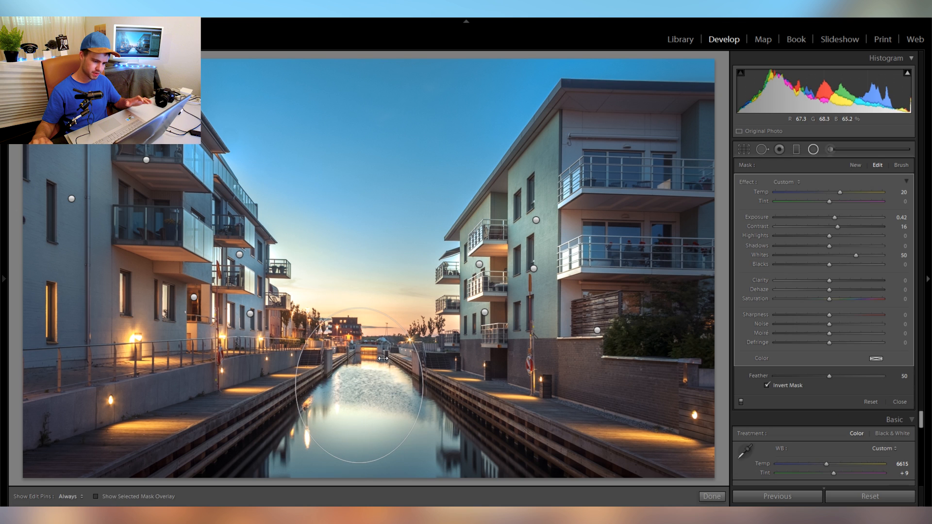
pyautogui.moveTo(383, 359); pyautogui.dragTo(384, 361)
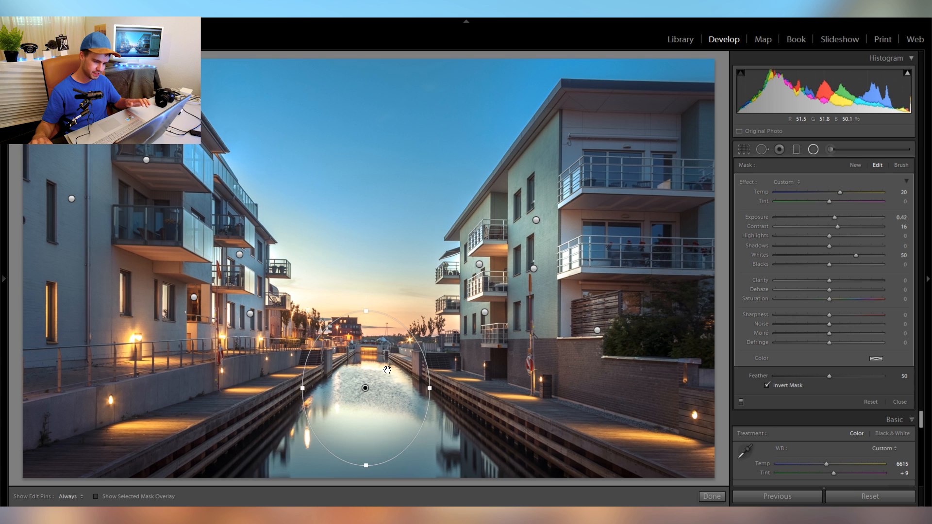
# - Duplicate the canal's radial filter and place the copy over the sunset glow above the horizon
pyautogui.rightClick(393, 373)
pyautogui.press('Escape')
pyautogui.moveTo(380, 376); pyautogui.dragTo(349, 290)
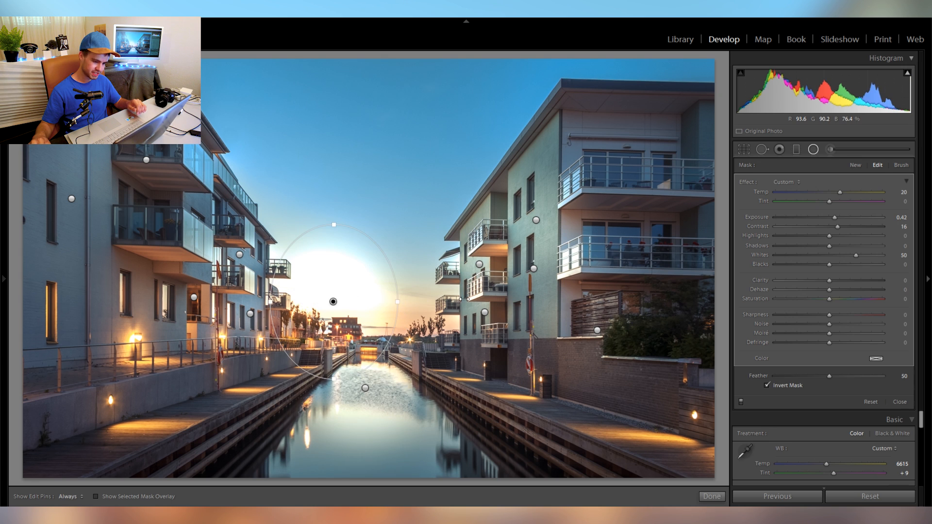
# - Widen the sunset glow's radial filter across the canal and set its exposure to -0.23, contrast to 12 and whites to 8
pyautogui.moveTo(464, 299); pyautogui.dragTo(466, 299)
pyautogui.moveTo(324, 285); pyautogui.dragTo(358, 306)
pyautogui.doubleClick(760, 217)
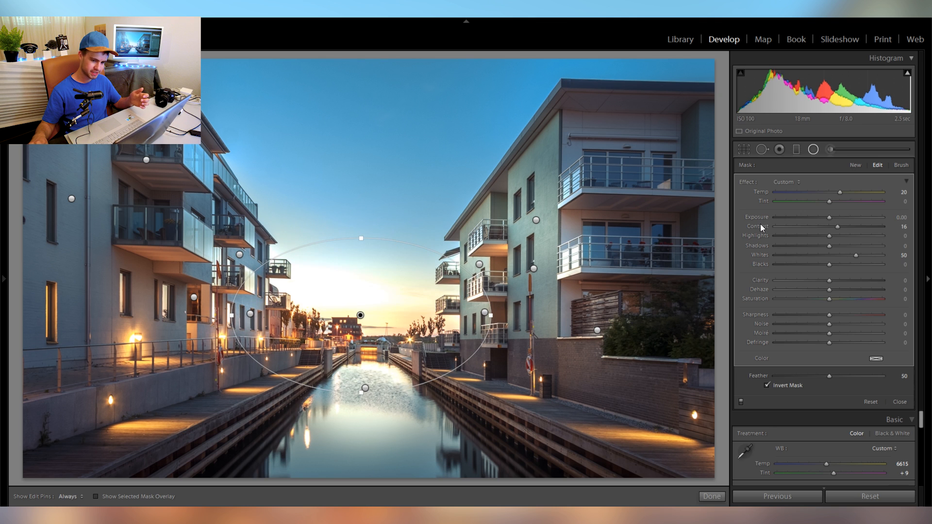
pyautogui.moveTo(838, 257); pyautogui.dragTo(834, 255)
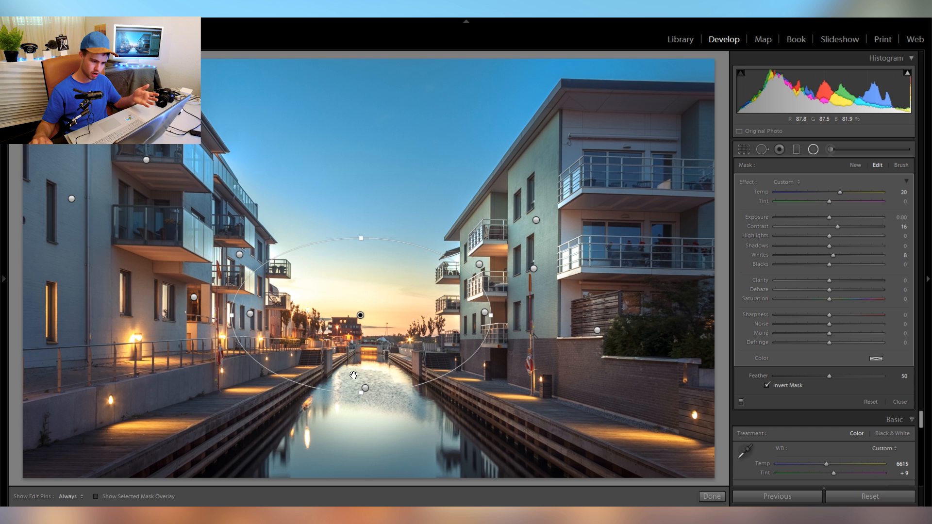
pyautogui.moveTo(832, 217); pyautogui.dragTo(835, 227)
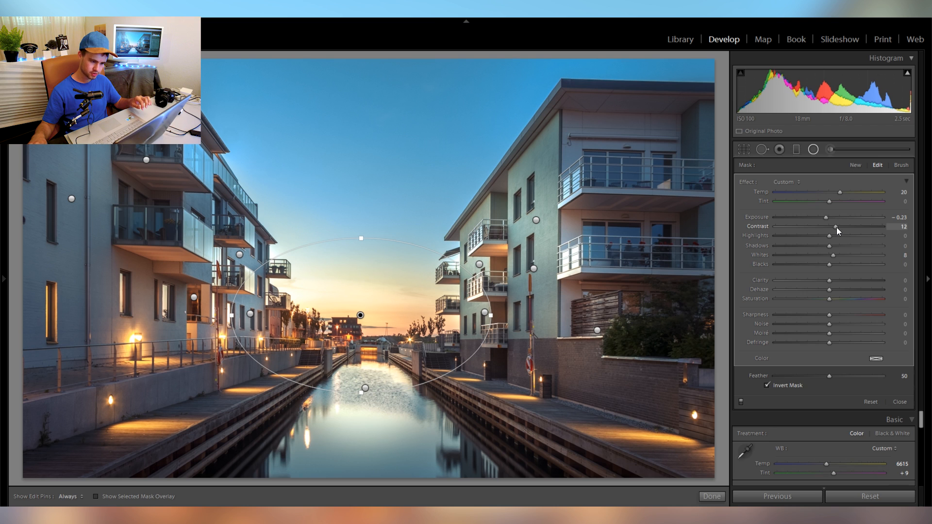
# - Warm the sunset filter with temp 24, tint 20 and a pale orange colour of hue 39 and saturation 23%
pyautogui.moveTo(849, 192); pyautogui.dragTo(844, 192)
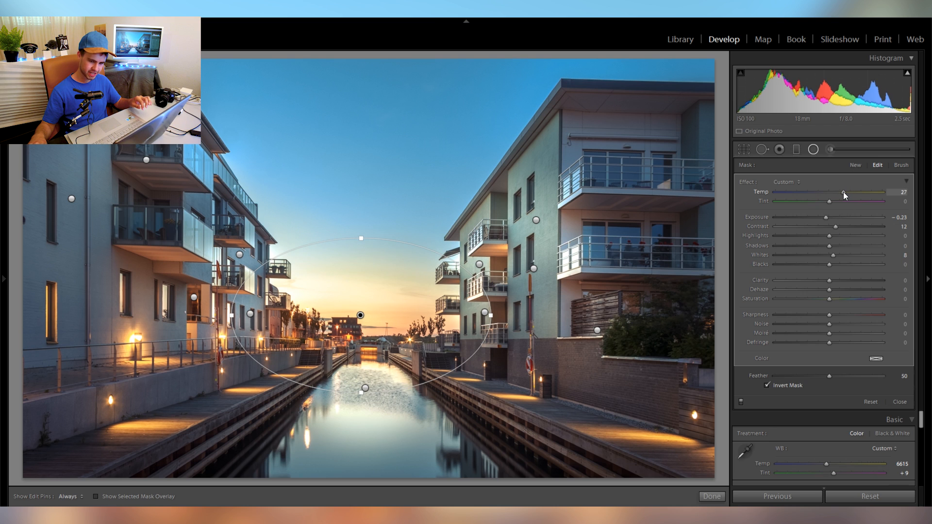
pyautogui.click(843, 201)
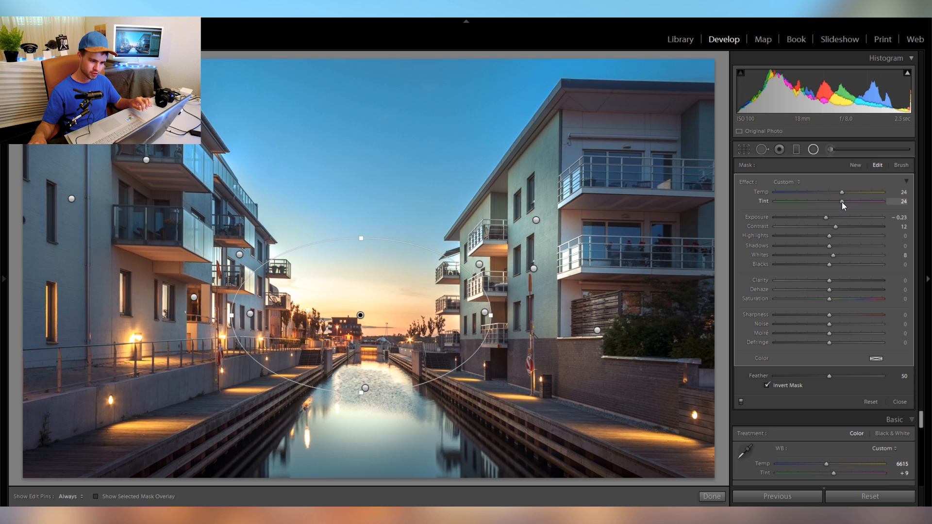
pyautogui.moveTo(842, 202); pyautogui.dragTo(840, 202)
pyautogui.click(872, 360)
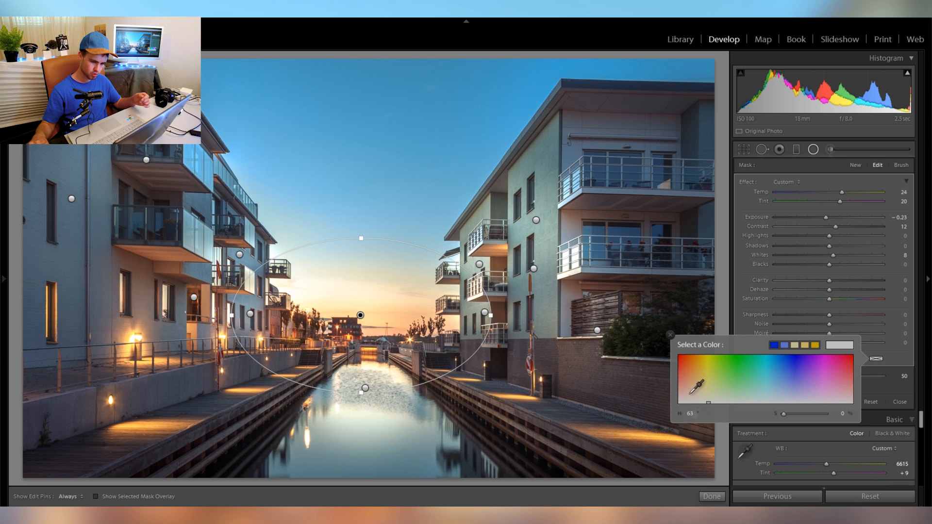
pyautogui.moveTo(707, 384)
pyautogui.mouseDown()
pyautogui.moveTo(676, 379)
pyautogui.moveTo(697, 389)
pyautogui.mouseUp()
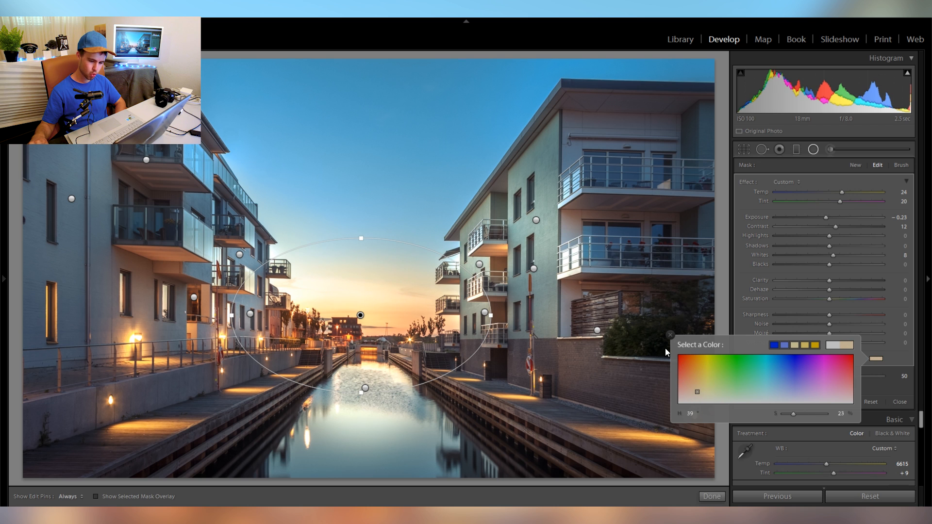
pyautogui.click(407, 247)
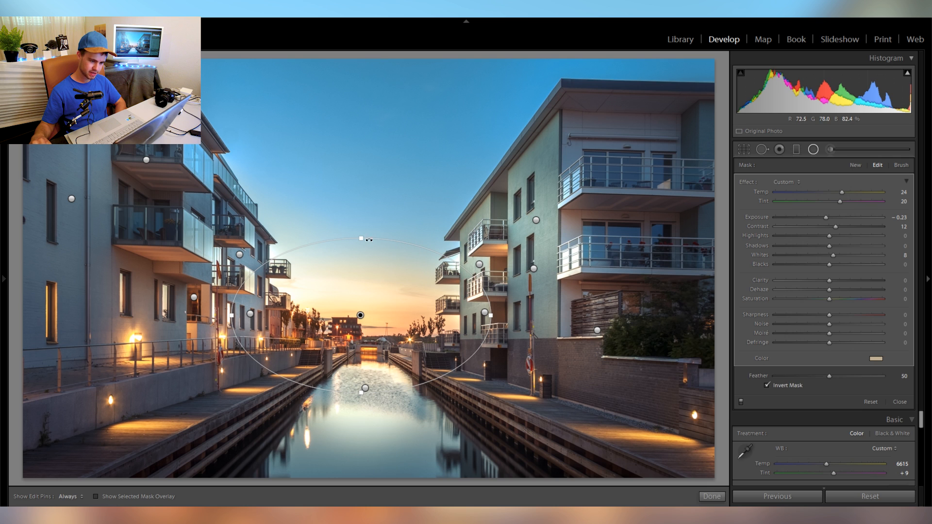
# - Flatten the sunset filter, centre it on the horizon, and set its exposure to 0.20 and contrast to 39
pyautogui.moveTo(363, 239); pyautogui.dragTo(361, 269)
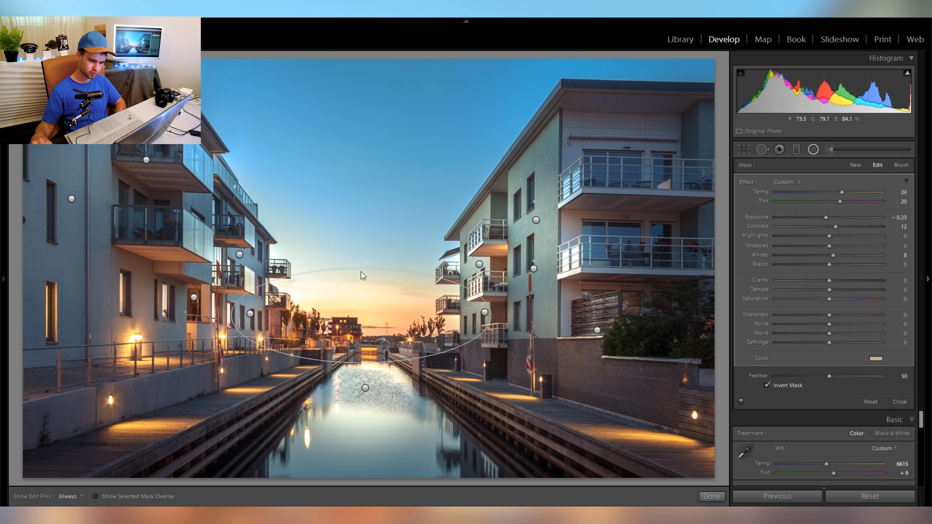
pyautogui.moveTo(372, 303); pyautogui.dragTo(381, 315)
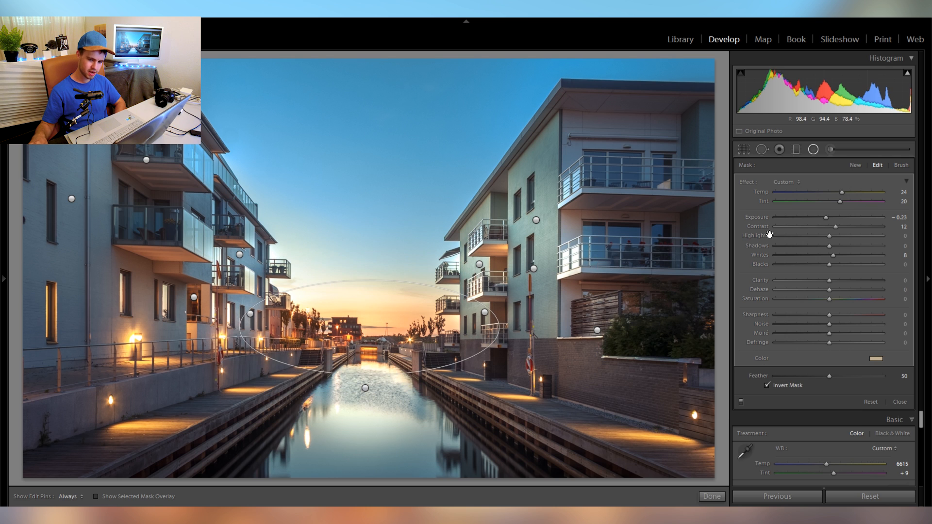
pyautogui.moveTo(826, 217); pyautogui.dragTo(831, 219)
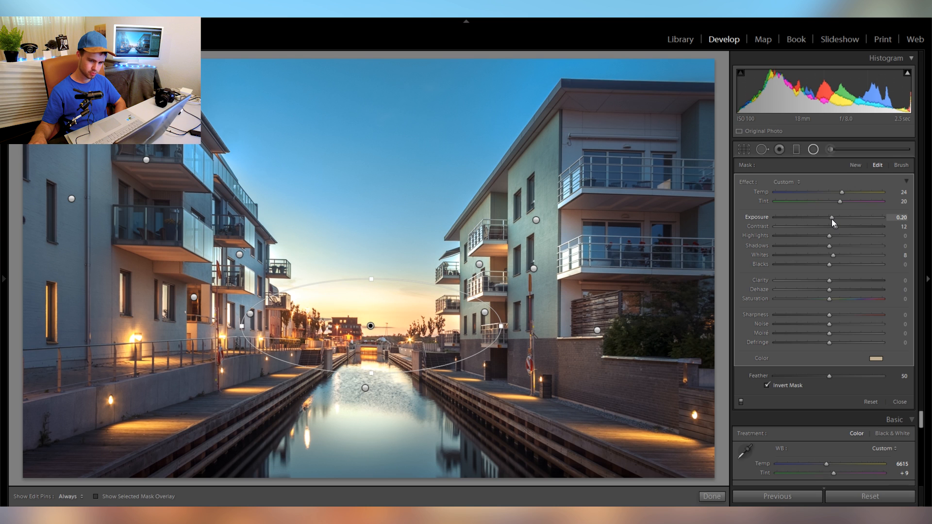
pyautogui.click(857, 226)
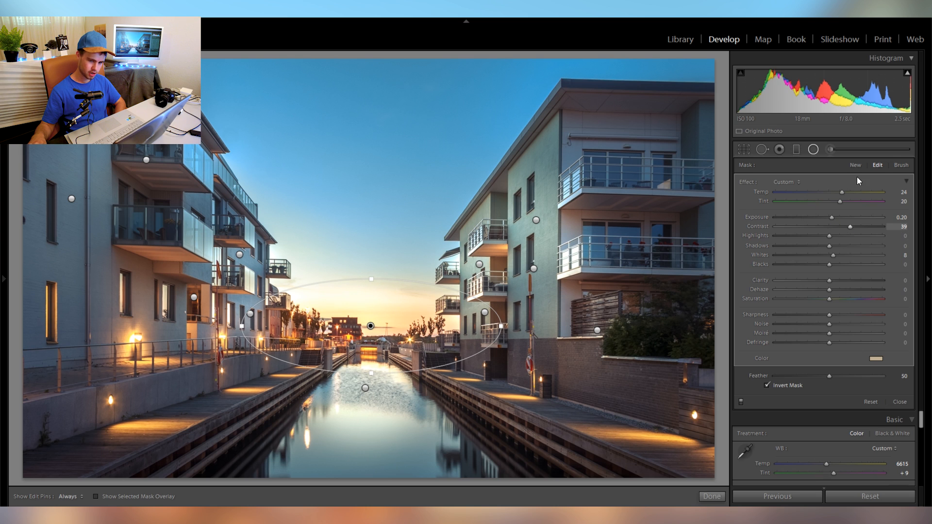
# - Add a new wide radial filter over the sunset sky above the horizon with exposure -0.71
pyautogui.click(856, 164)
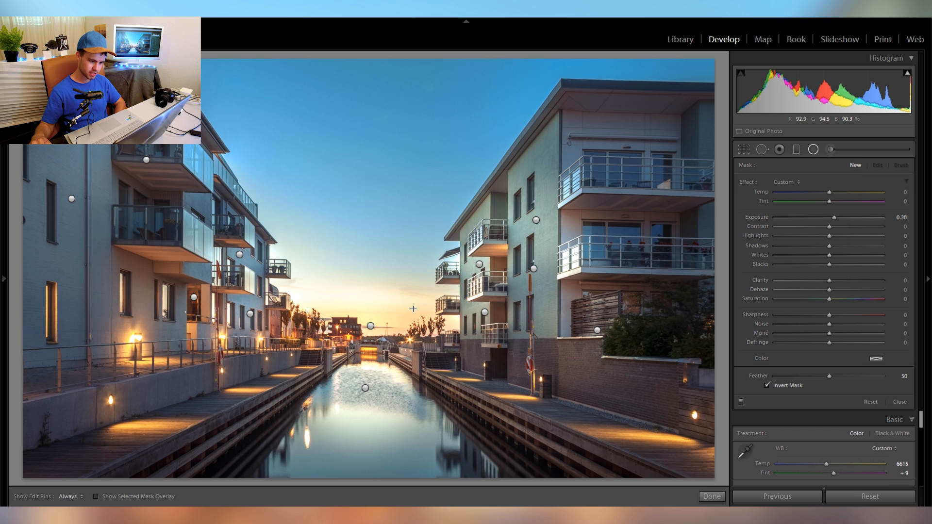
pyautogui.moveTo(306, 276); pyautogui.dragTo(432, 321)
pyautogui.moveTo(828, 219); pyautogui.dragTo(820, 220)
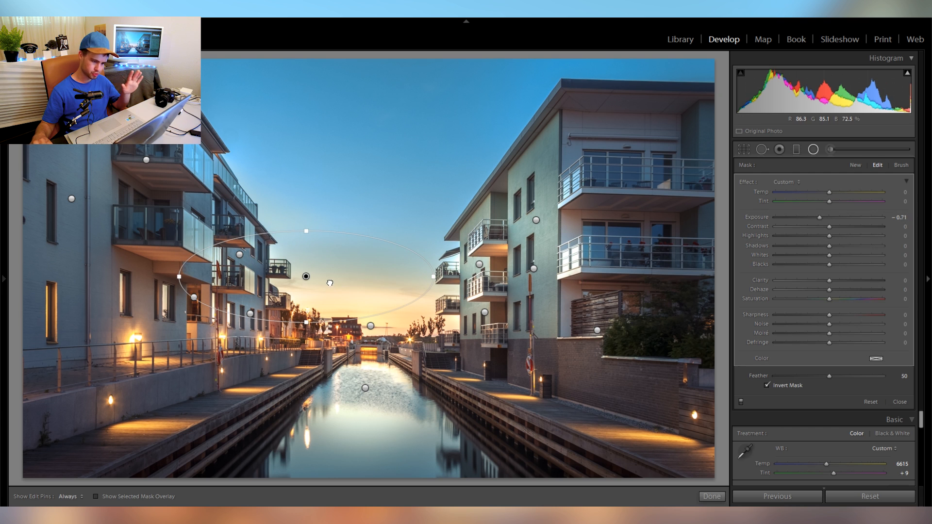
pyautogui.moveTo(330, 281); pyautogui.dragTo(362, 296)
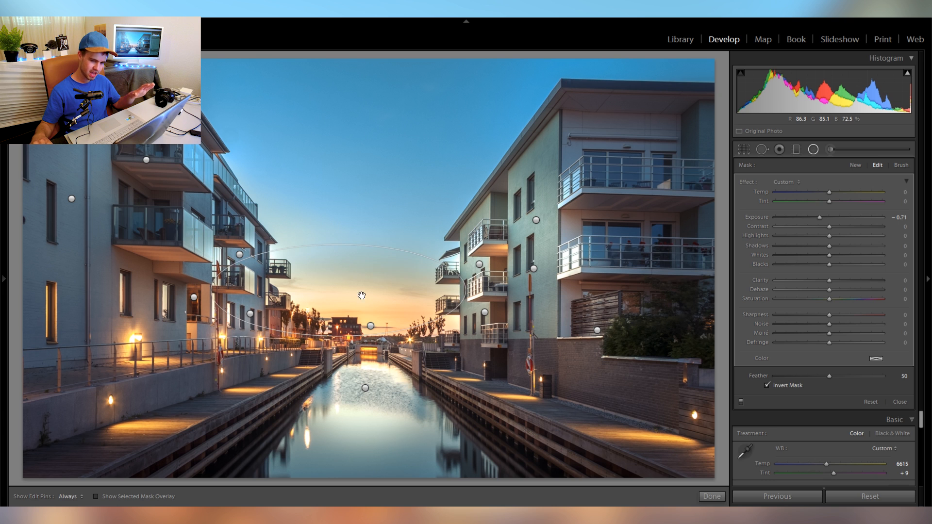
# - Set the new sky filter's highlights to -37 and exposure to -0.45, and shrink it around the sky beside the left building
pyautogui.moveTo(801, 241); pyautogui.dragTo(809, 238)
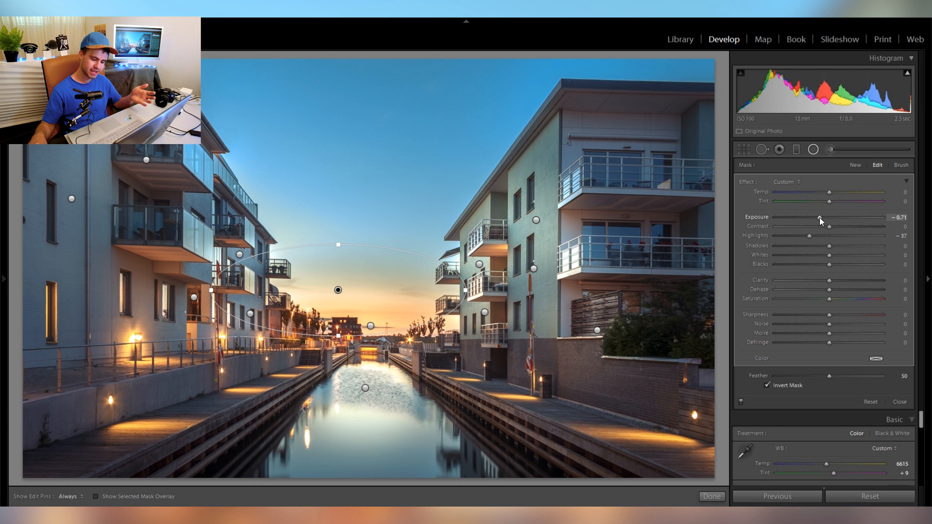
pyautogui.moveTo(820, 218); pyautogui.dragTo(824, 220)
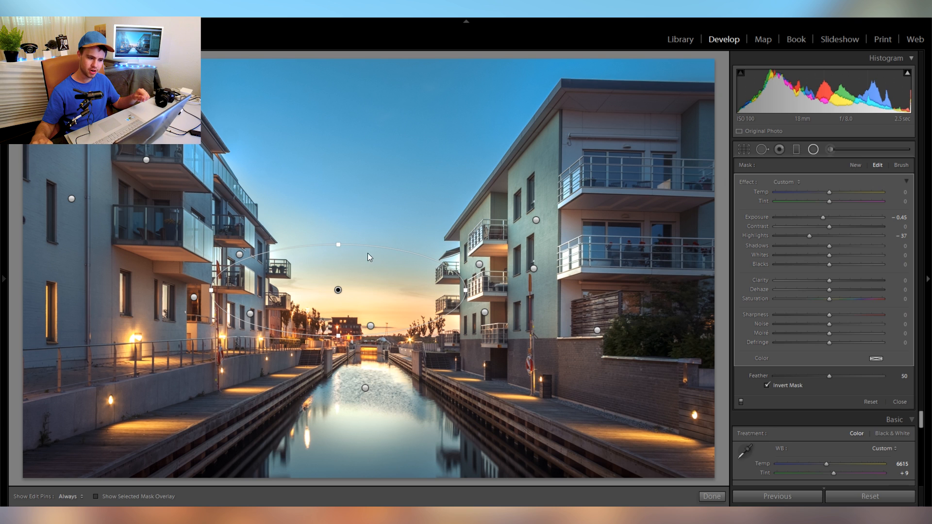
pyautogui.moveTo(338, 245); pyautogui.dragTo(339, 258)
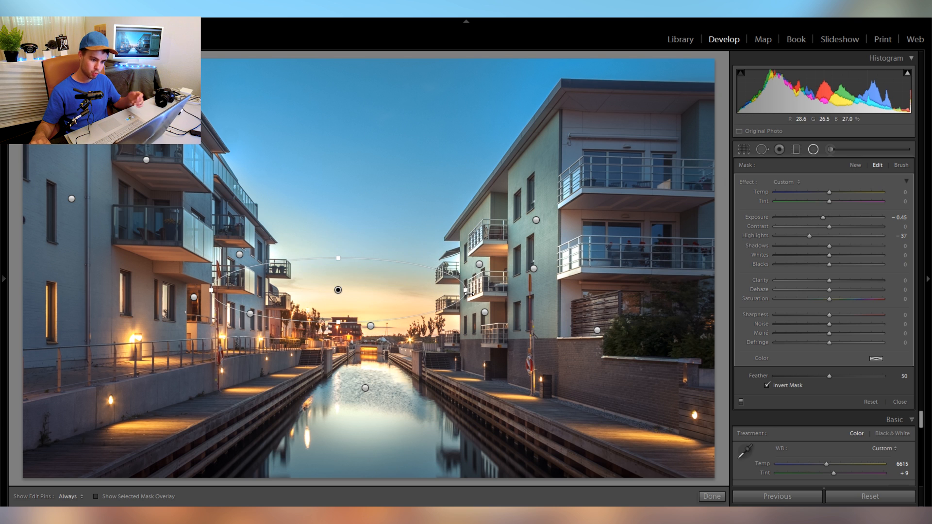
pyautogui.moveTo(470, 294); pyautogui.dragTo(360, 297)
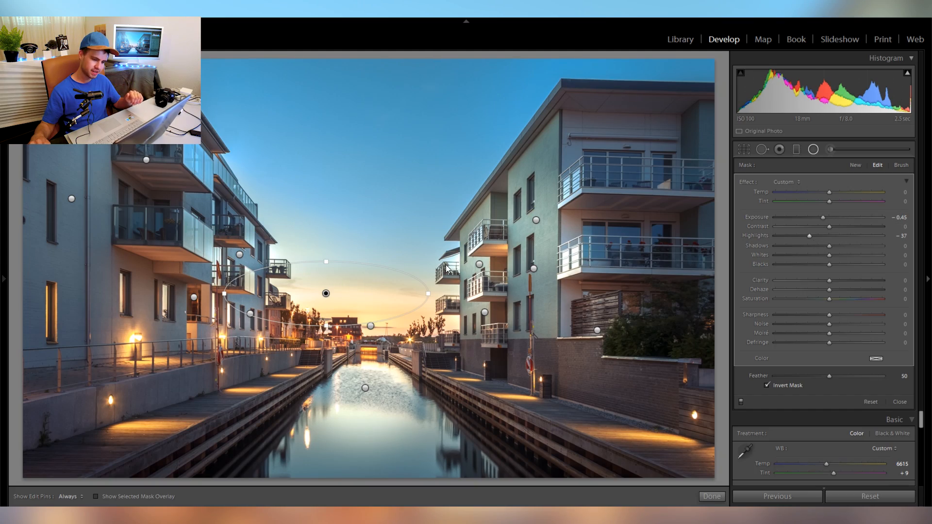
pyautogui.rightClick(367, 301)
# - Add a new radial filter over the right building's roof corner and widen it across the adjoining sky
pyautogui.click(858, 167)
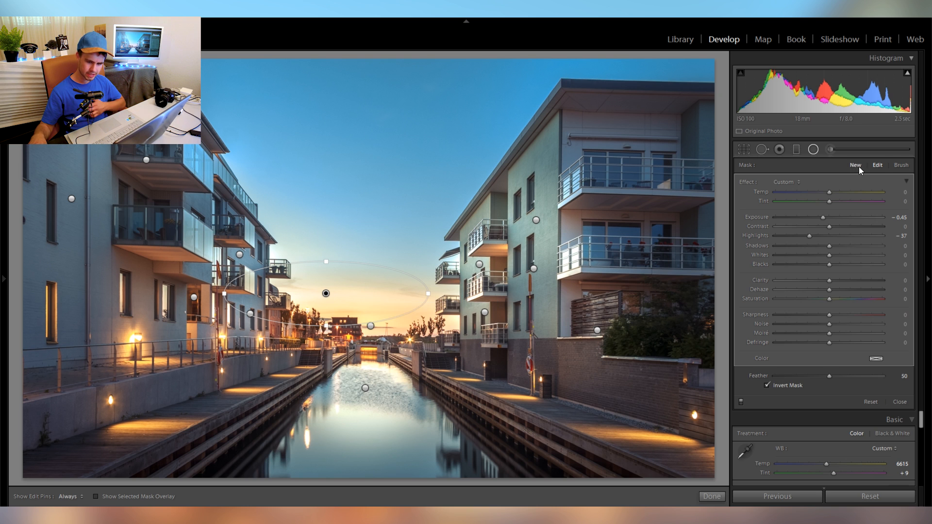
pyautogui.moveTo(354, 229); pyautogui.dragTo(468, 311)
pyautogui.moveTo(354, 229); pyautogui.dragTo(560, 81)
pyautogui.moveTo(665, 91); pyautogui.dragTo(664, 90)
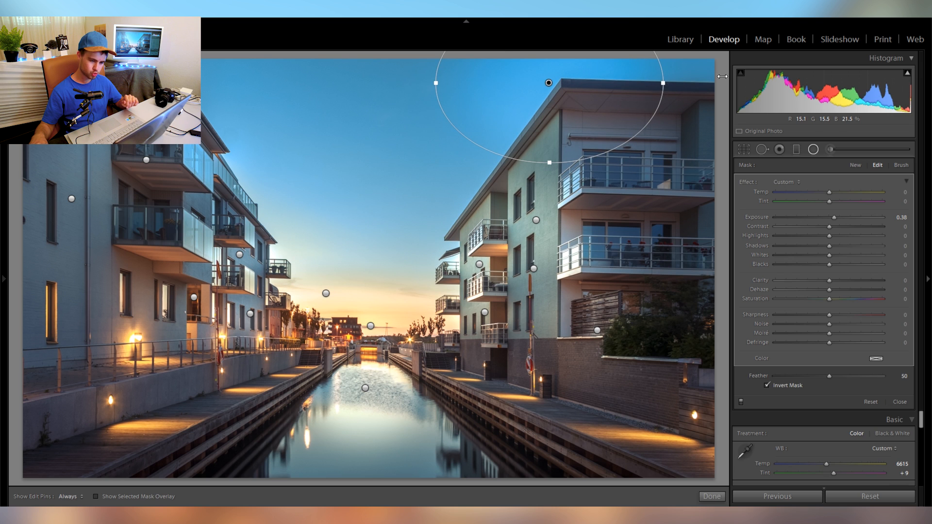
pyautogui.moveTo(723, 77); pyautogui.dragTo(729, 77)
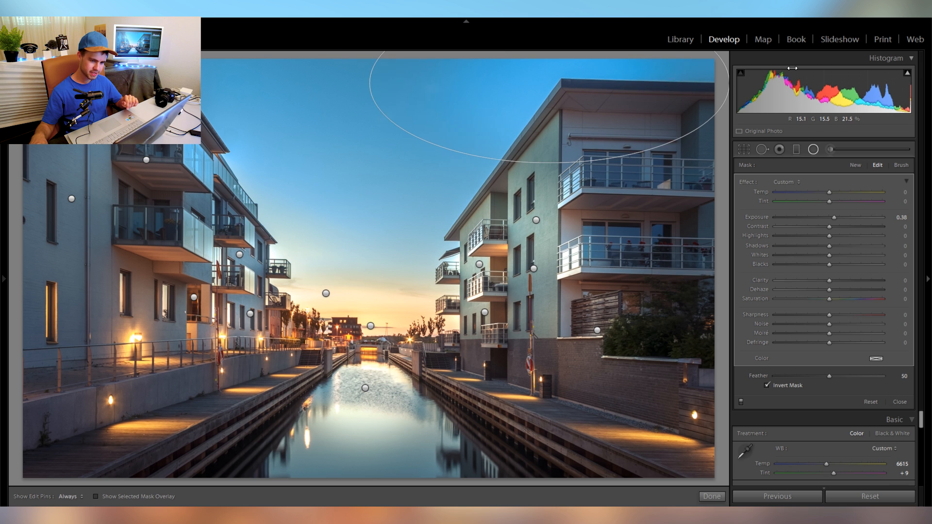
# - Reset the roof filter's exposure to 0, tint it violet-blue, and shift it slightly farther over the roof
pyautogui.doubleClick(757, 220)
pyautogui.click(876, 359)
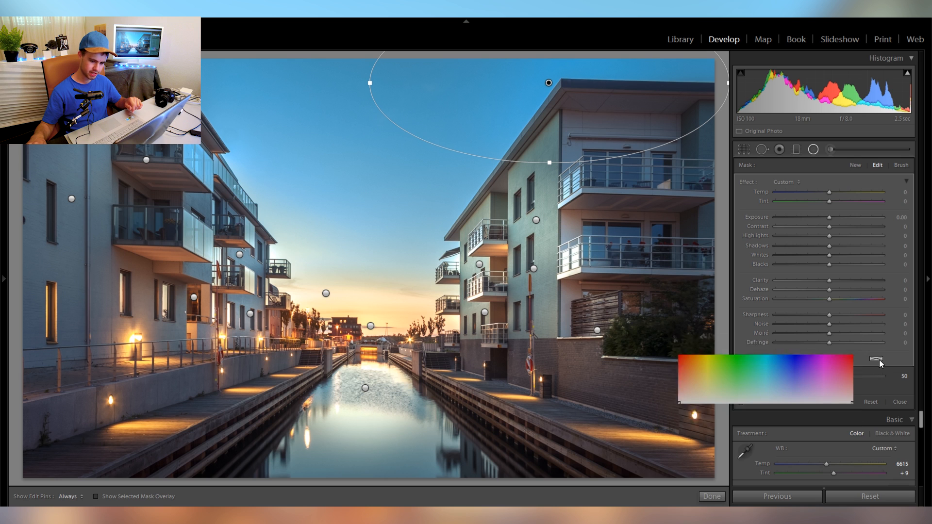
pyautogui.moveTo(710, 373); pyautogui.dragTo(800, 373)
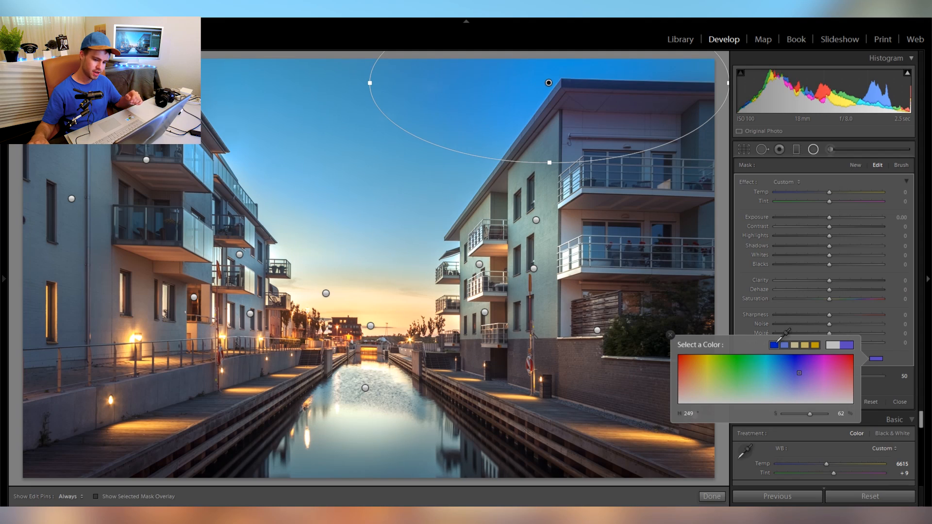
pyautogui.moveTo(824, 366); pyautogui.dragTo(805, 372)
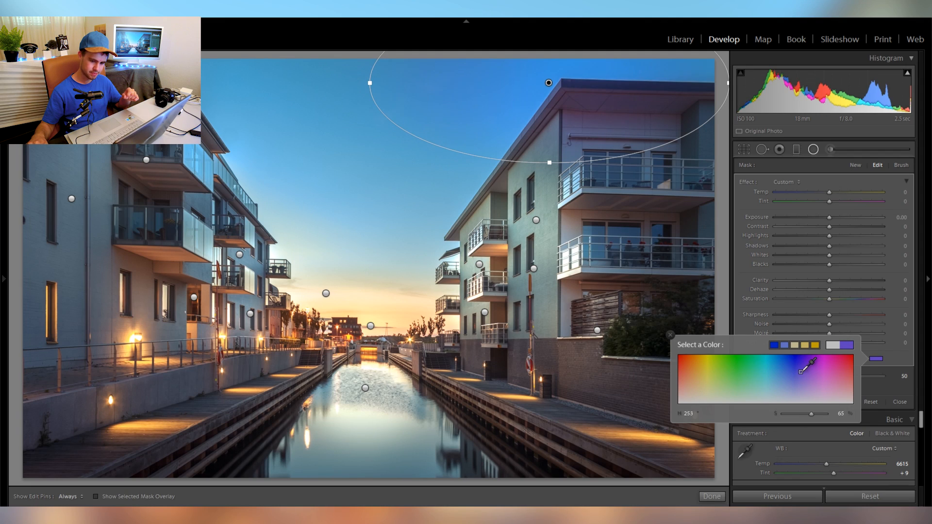
pyautogui.click(670, 335)
pyautogui.moveTo(549, 83); pyautogui.dragTo(573, 80)
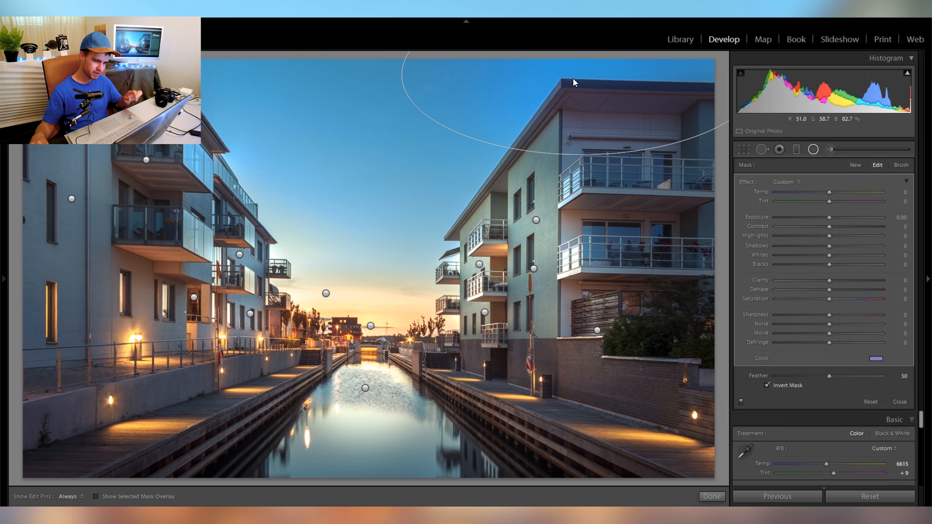
# - Add a new radial filter with exposure 0.27 and move it from the left building's lower windows to the left walkway's far stretch
pyautogui.click(858, 164)
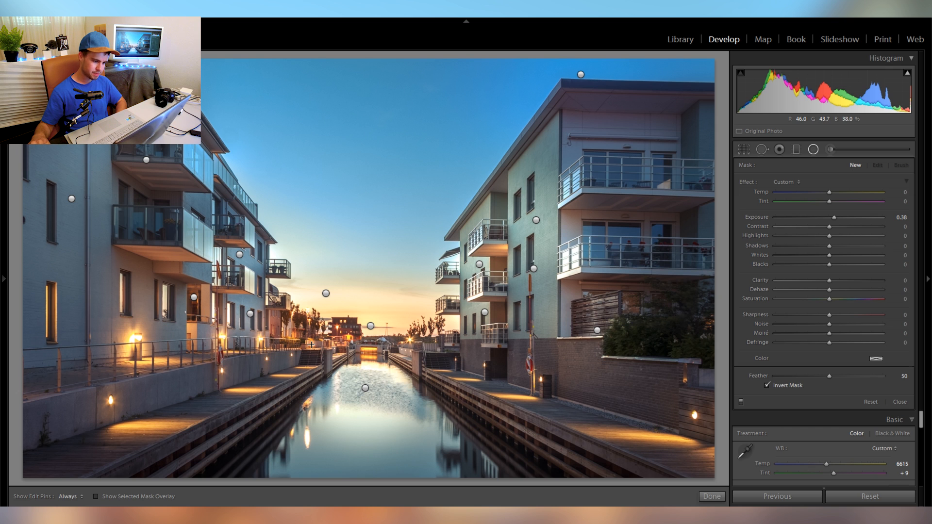
pyautogui.moveTo(189, 303); pyautogui.dragTo(340, 356)
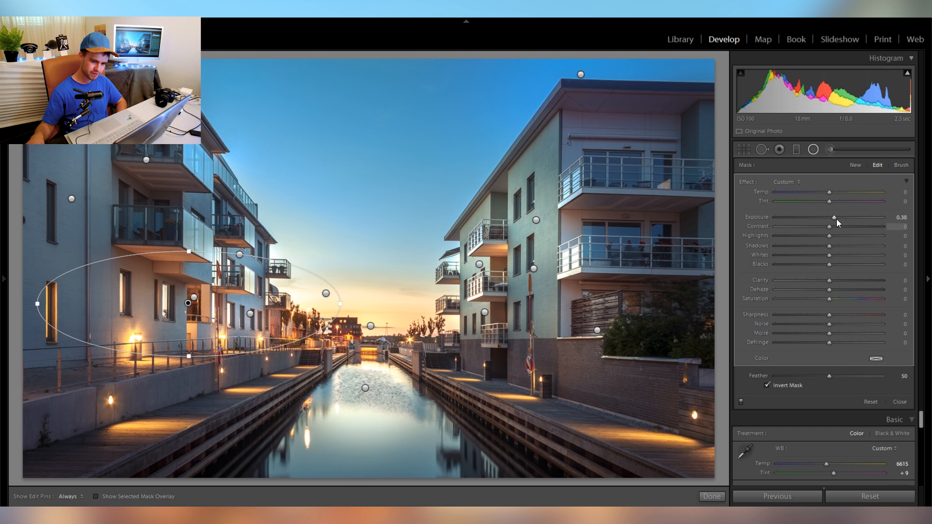
pyautogui.moveTo(837, 219); pyautogui.dragTo(835, 218)
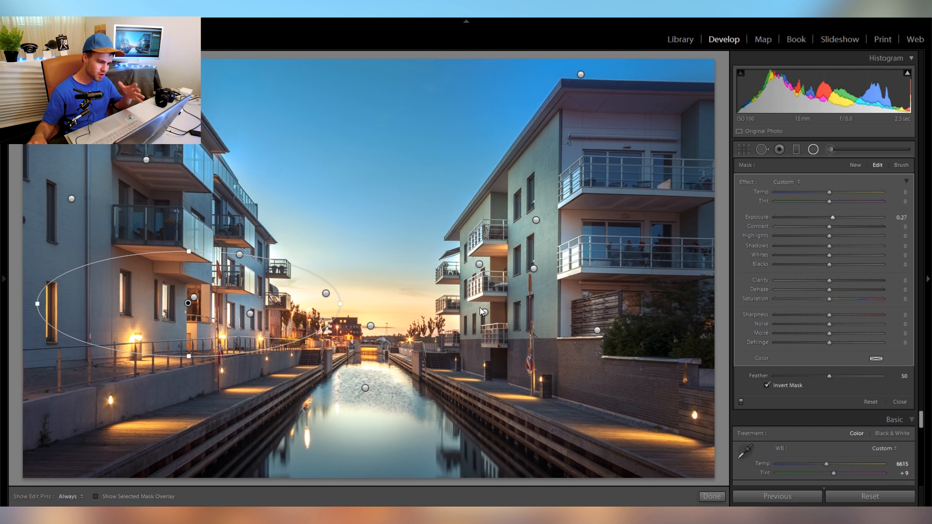
pyautogui.moveTo(237, 305); pyautogui.dragTo(206, 260)
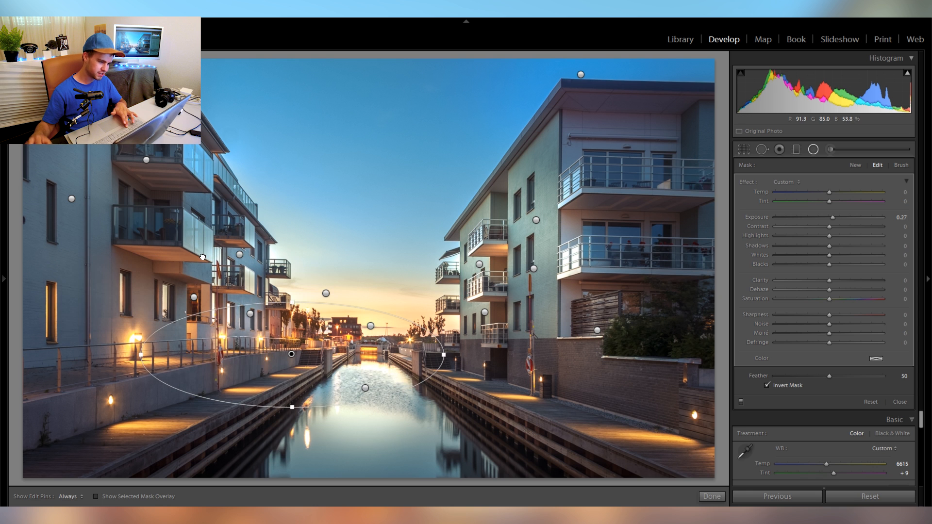
pyautogui.click(203, 257)
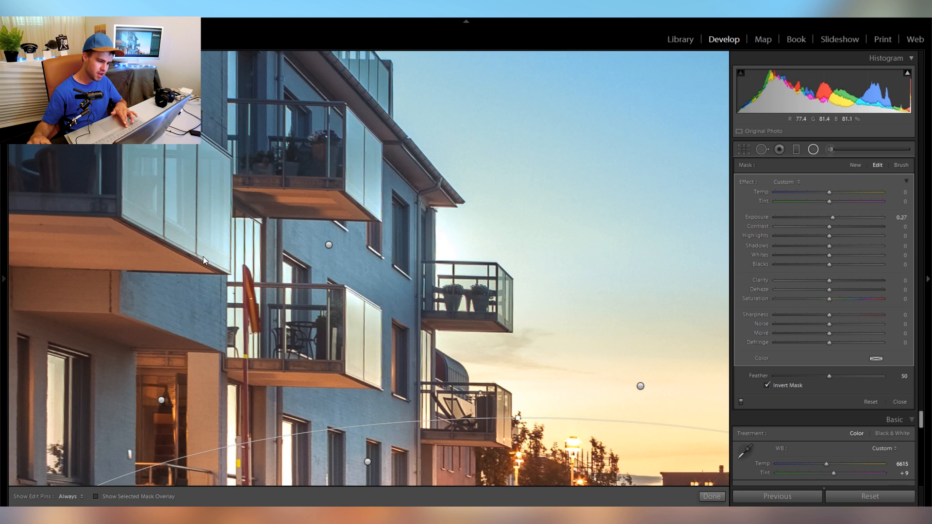
pyautogui.click(203, 257)
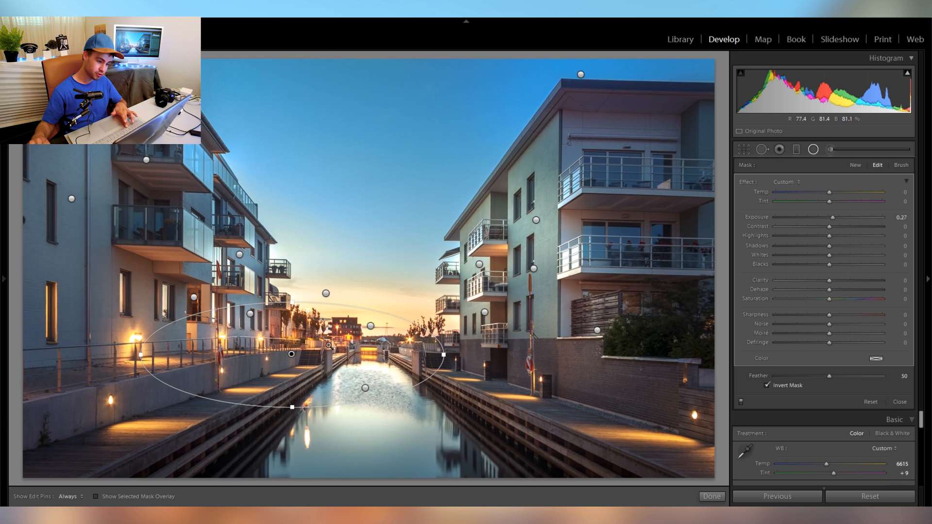
# - Move the walkway filter over the right walkway and brick wall, and set its whites to 29
pyautogui.moveTo(378, 392); pyautogui.dragTo(530, 358)
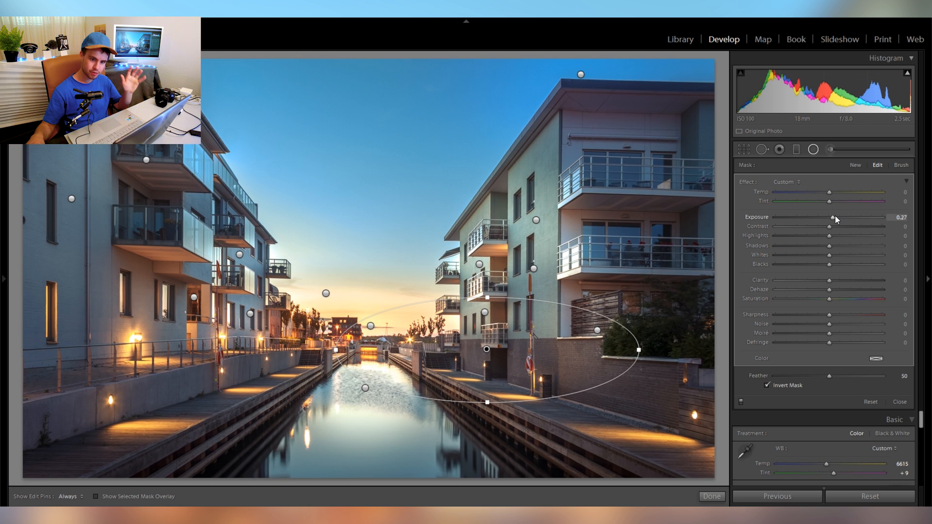
pyautogui.click(845, 255)
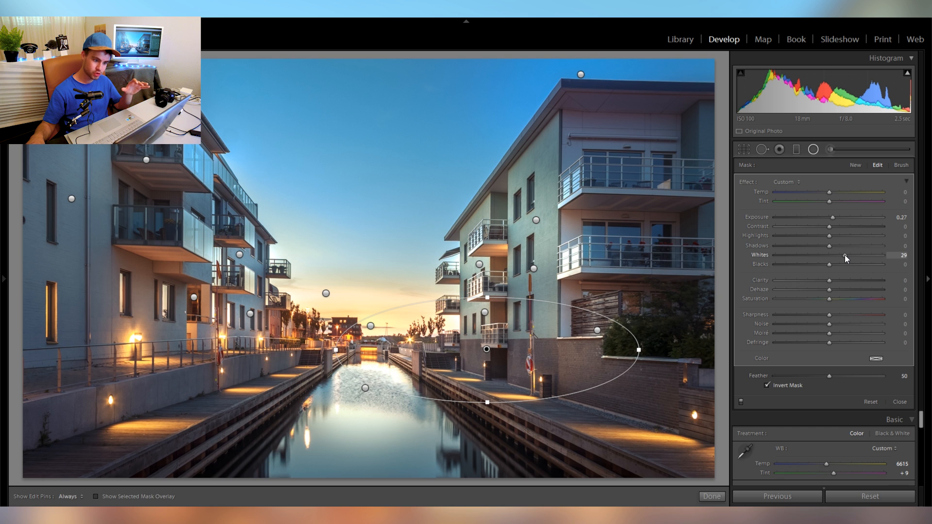
pyautogui.moveTo(486, 348); pyautogui.dragTo(544, 360)
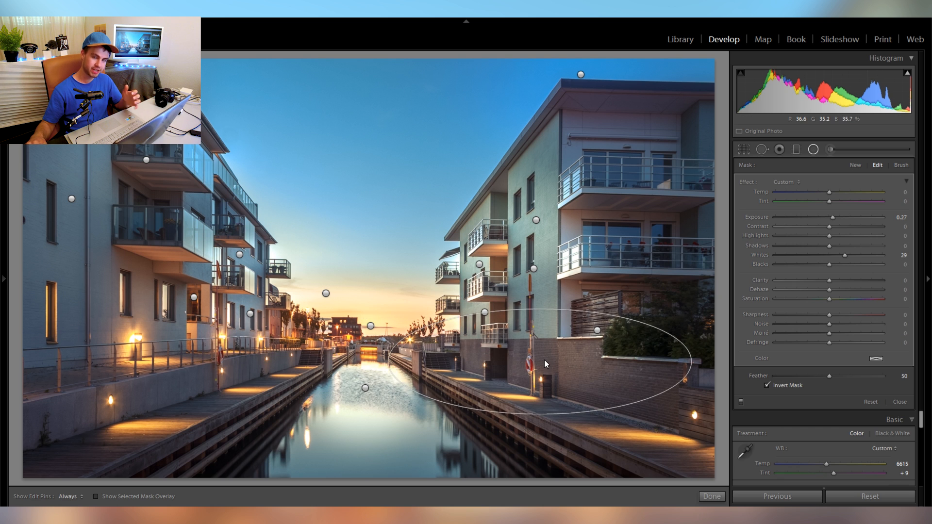
# - Duplicate the brick-wall filter onto the right building's upper balconies, and duplicate it again onto the left building's lower windows
pyautogui.rightClick(544, 361)
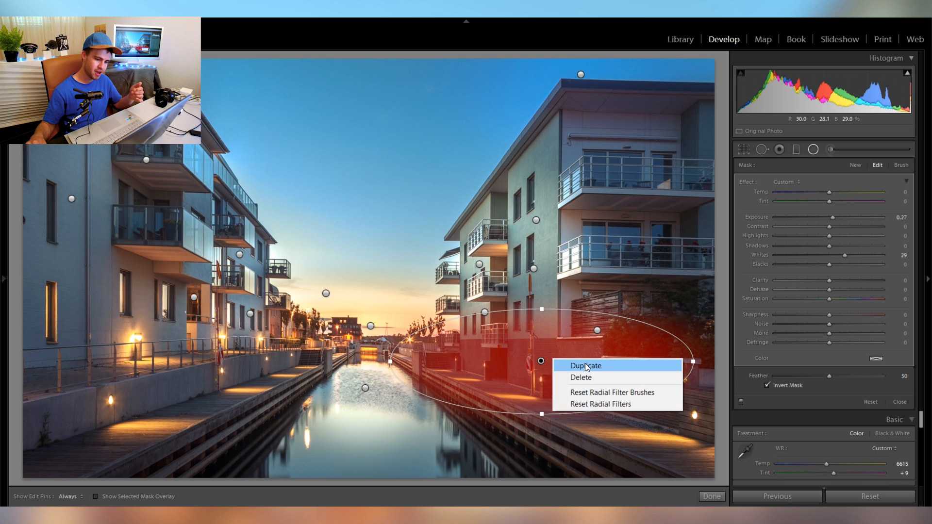
pyautogui.click(586, 366)
pyautogui.moveTo(542, 361); pyautogui.dragTo(624, 186)
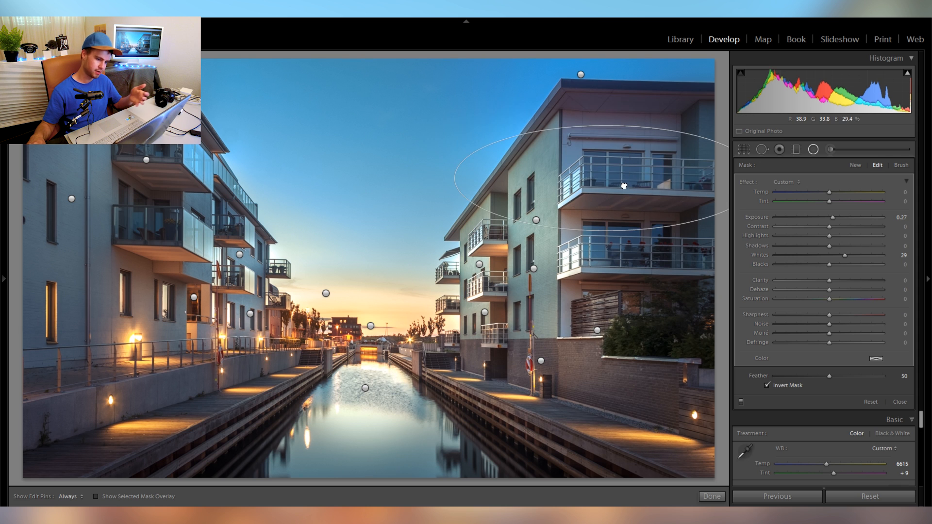
pyautogui.rightClick(626, 189)
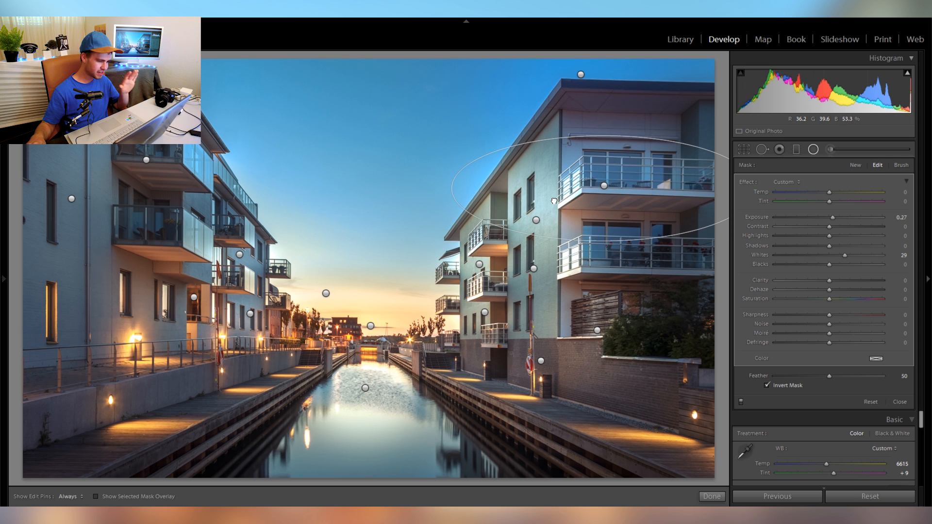
pyautogui.moveTo(630, 170); pyautogui.dragTo(174, 283)
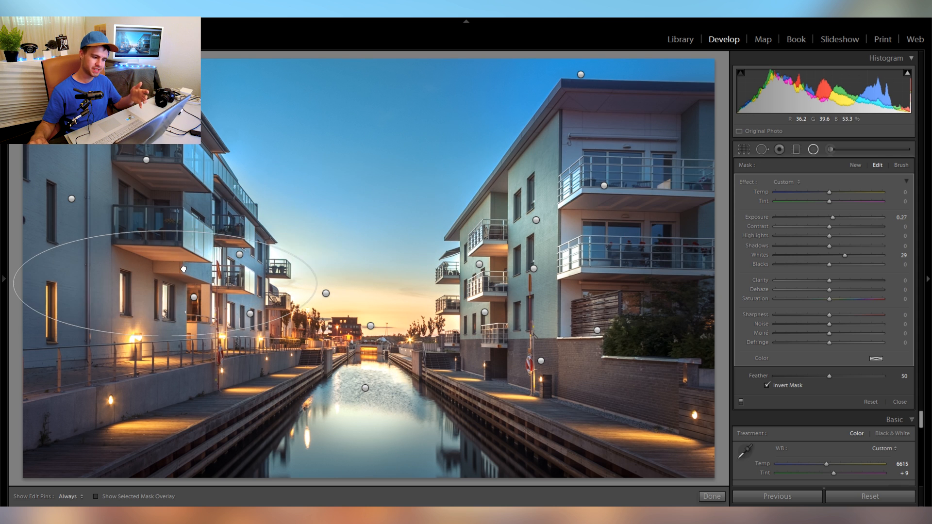
# - Duplicate the lower-window filter onto the left building's balconies above and shrink the copy to a small ellipse around them
pyautogui.rightClick(183, 267)
pyautogui.click(214, 275)
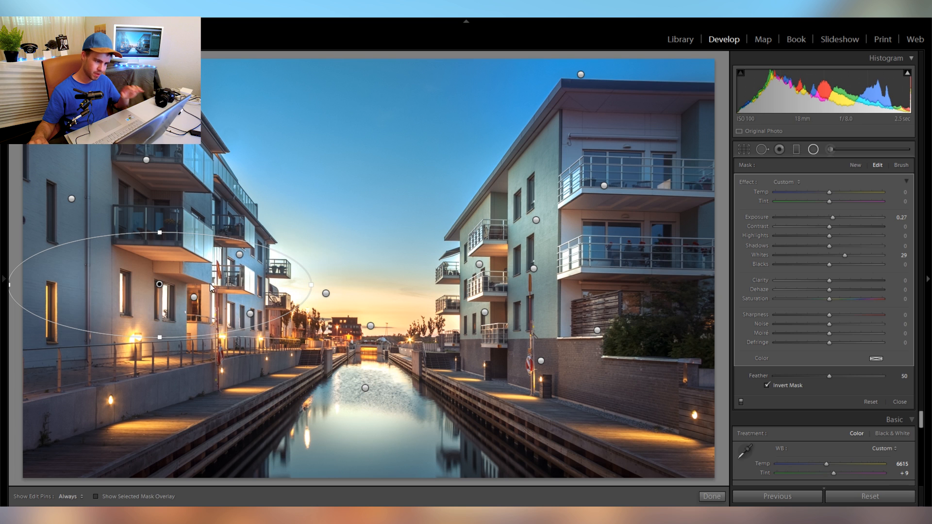
pyautogui.moveTo(214, 281); pyautogui.dragTo(234, 216)
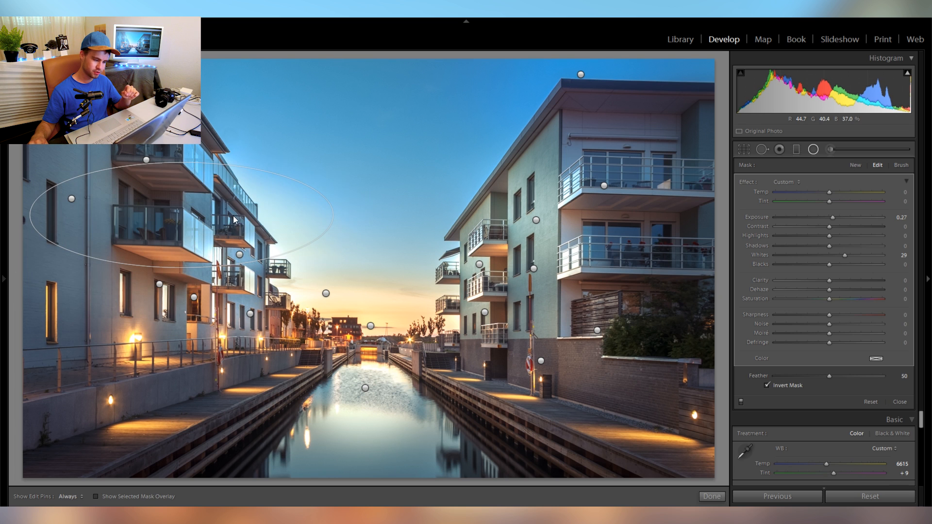
pyautogui.moveTo(181, 163); pyautogui.dragTo(182, 190)
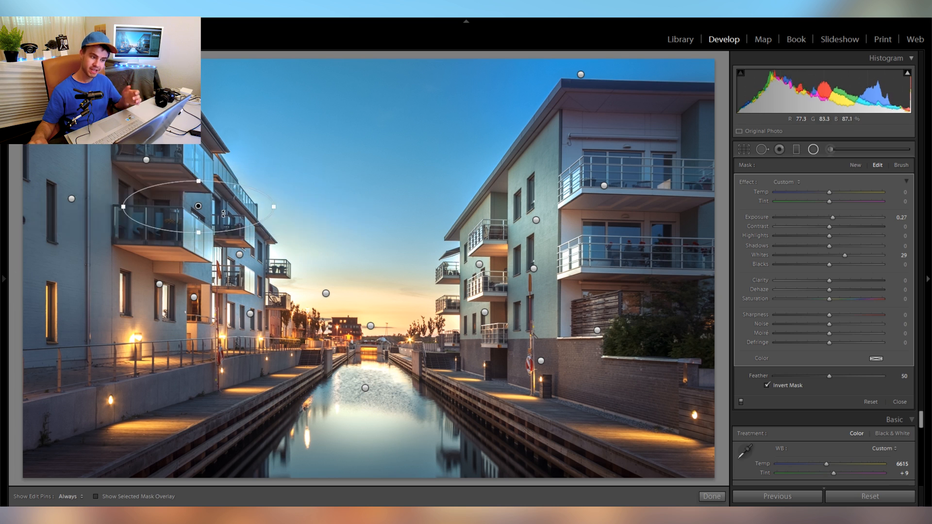
# - Duplicate the small balcony filter over the horizon at the canal's far end and reset the copy's exposure and whites to 0
pyautogui.moveTo(223, 214); pyautogui.dragTo(402, 335)
pyautogui.rightClick(205, 211)
pyautogui.click(231, 220)
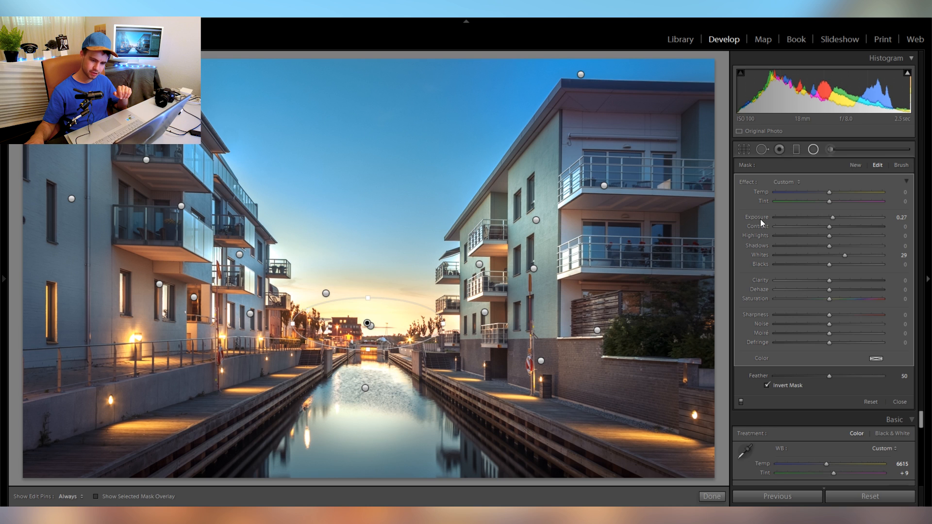
pyautogui.doubleClick(757, 218)
pyautogui.doubleClick(760, 255)
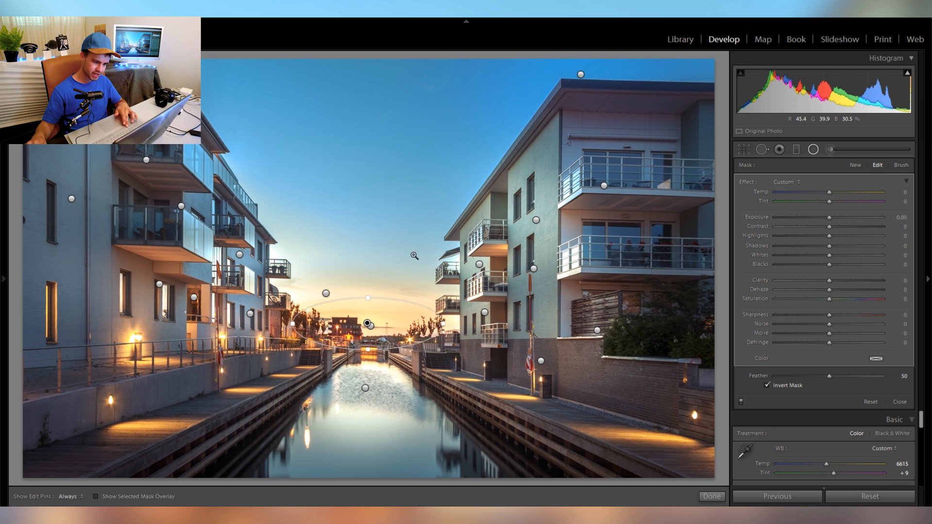
# - Nudge the flat ellipse in the sunset sky slightly, and tint the horizon filter peach with hue 22 and saturation 24
pyautogui.moveTo(328, 293); pyautogui.dragTo(328, 286)
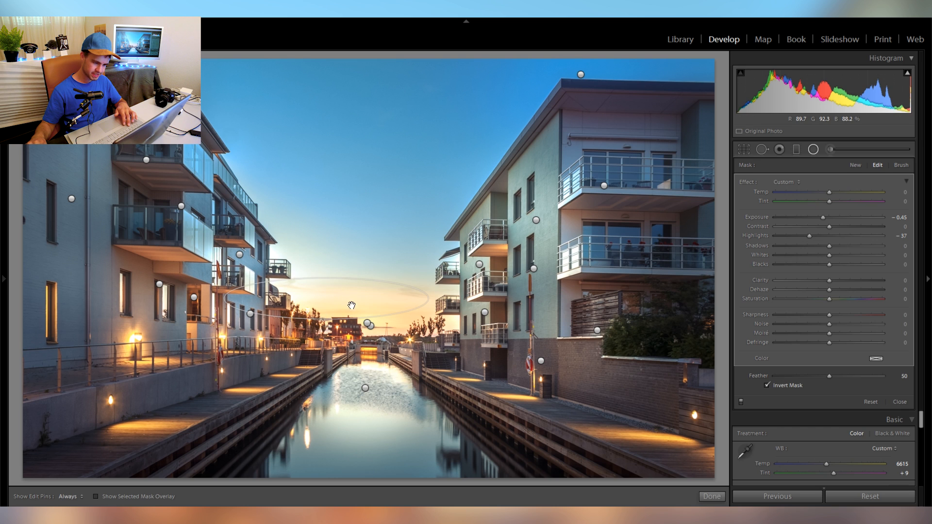
pyautogui.click(368, 323)
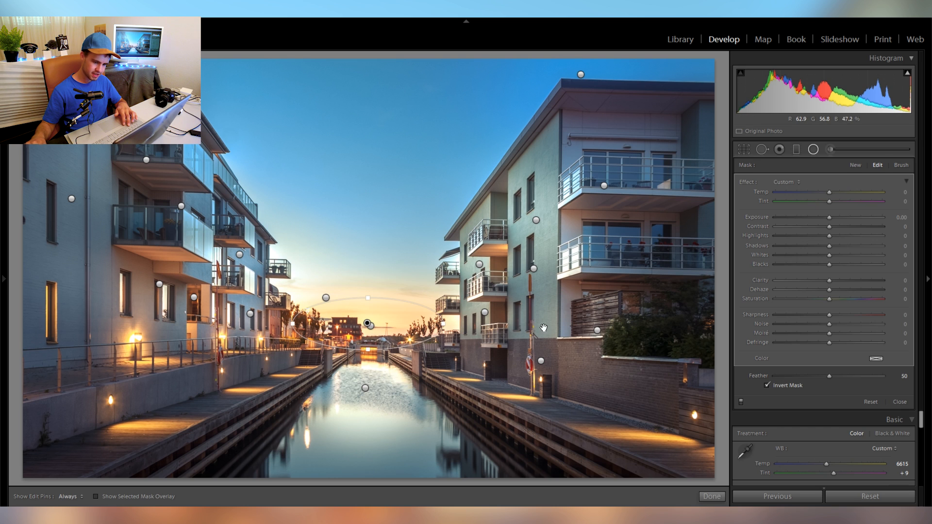
pyautogui.click(876, 359)
pyautogui.click(696, 384)
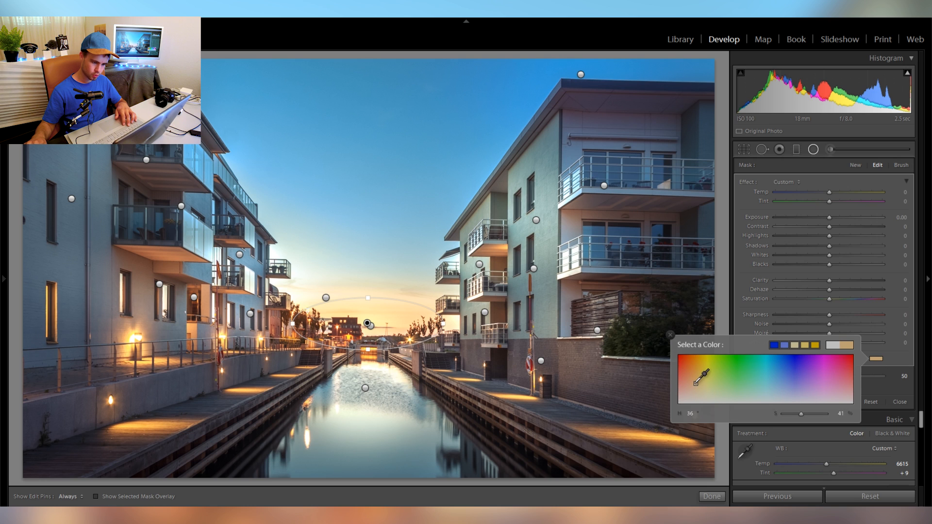
pyautogui.moveTo(692, 383); pyautogui.dragTo(690, 385)
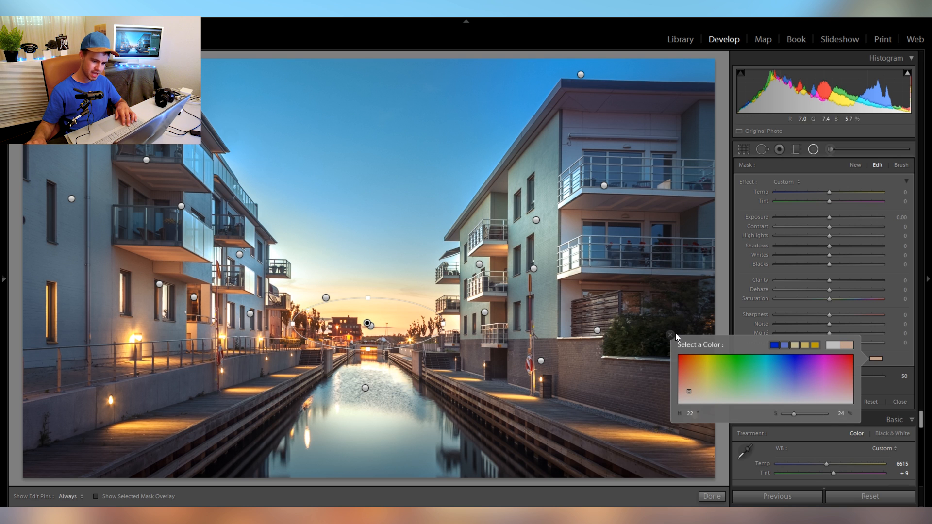
pyautogui.click(671, 334)
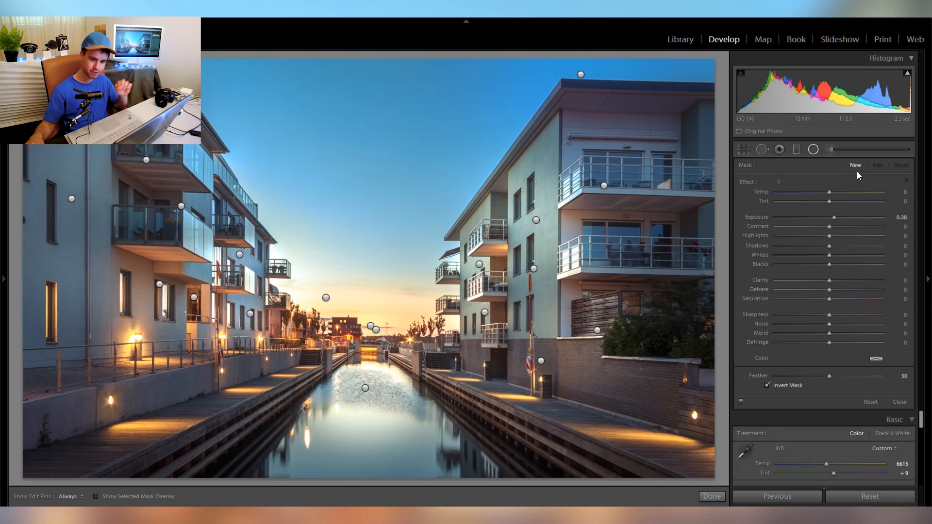
# - Add a large circular radial filter with contrast −24 and clarity −9 centred over the canal's far end, and close the filter tool
pyautogui.click(822, 217)
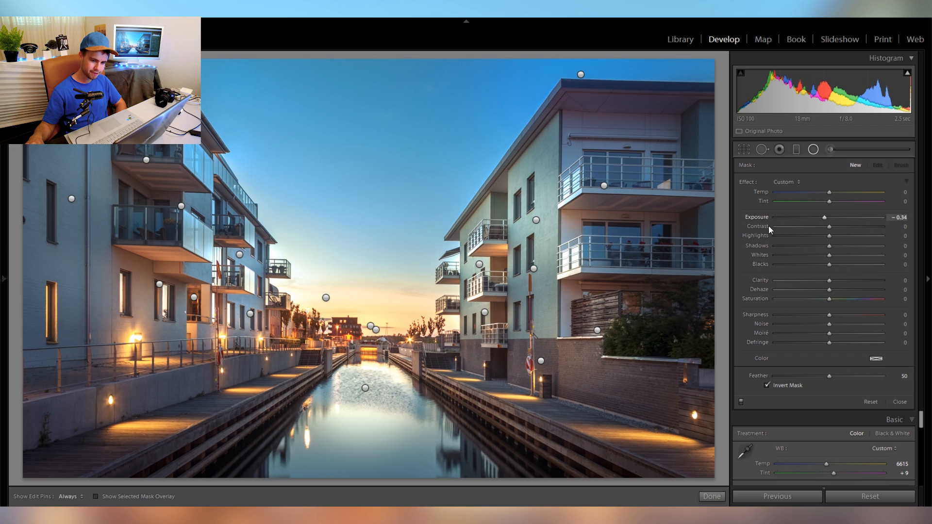
pyautogui.doubleClick(758, 218)
pyautogui.moveTo(820, 229); pyautogui.dragTo(817, 230)
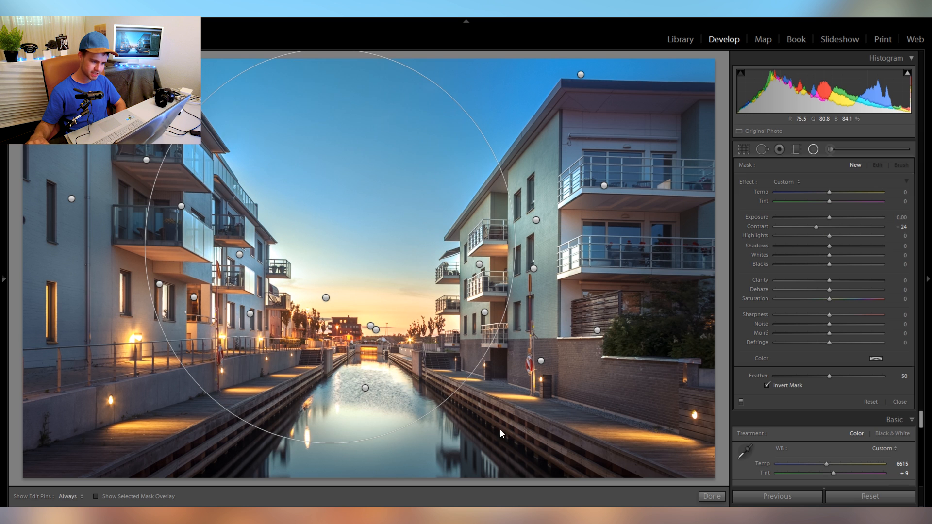
pyautogui.click(331, 247)
pyautogui.moveTo(352, 256); pyautogui.dragTo(377, 308)
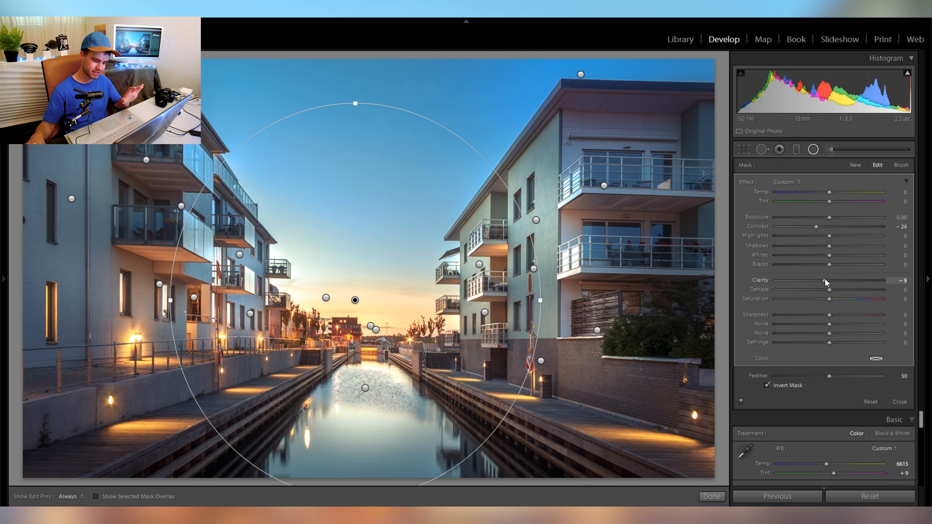
pyautogui.moveTo(401, 291); pyautogui.dragTo(425, 301)
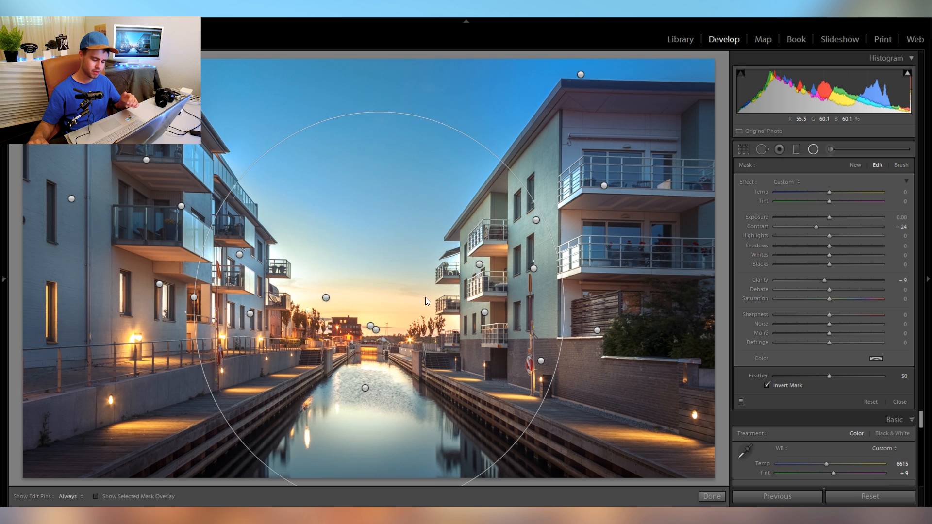
pyautogui.click(812, 150)
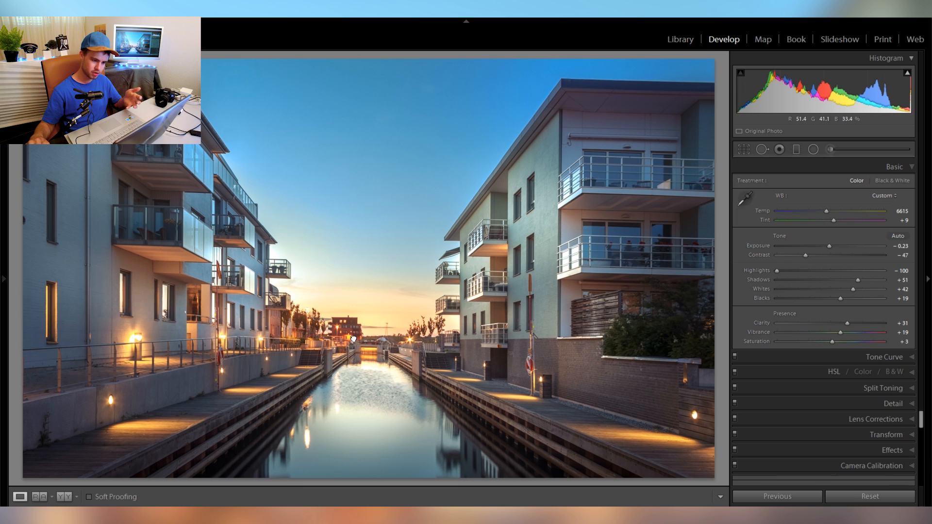
# - Add a radial filter with contrast 16 and clarity 24 over the right building's facade and shift it down to the lower balconies
pyautogui.click(353, 339)
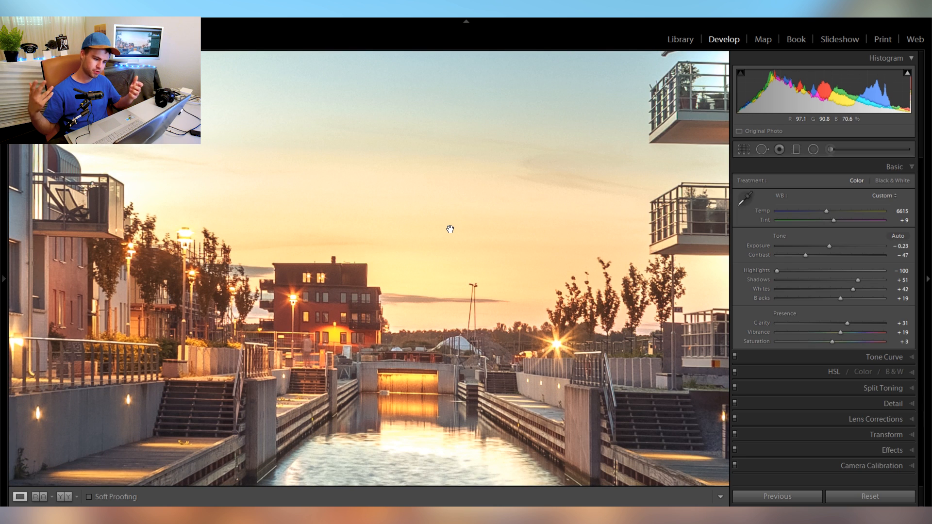
pyautogui.click(450, 229)
pyautogui.press('Right')
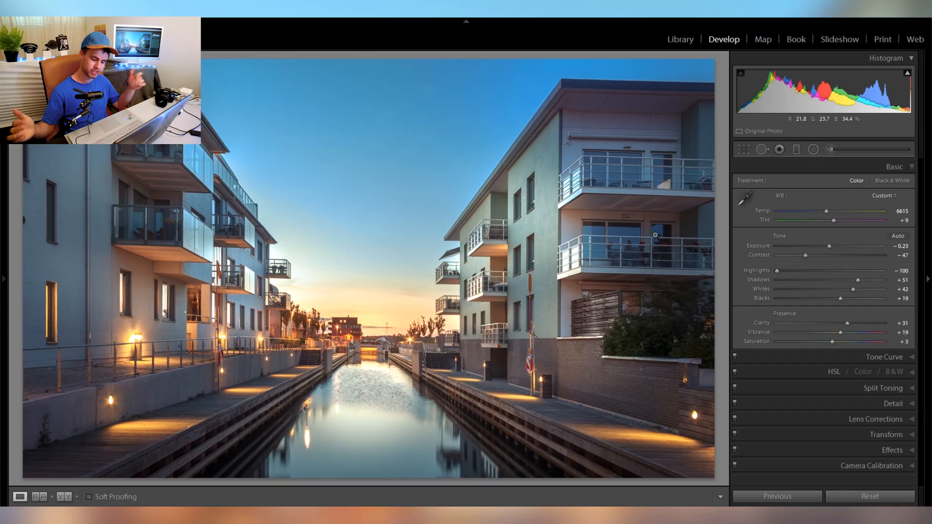
pyautogui.click(814, 150)
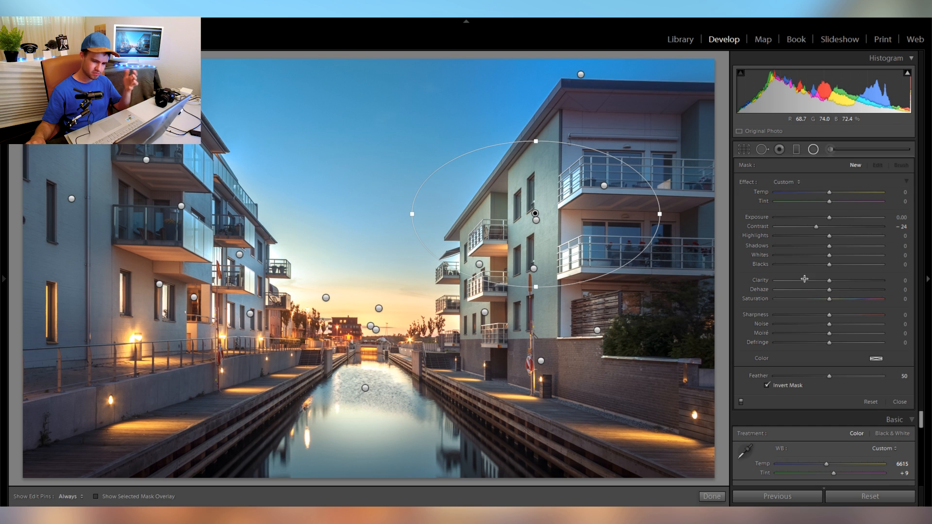
pyautogui.doubleClick(756, 227)
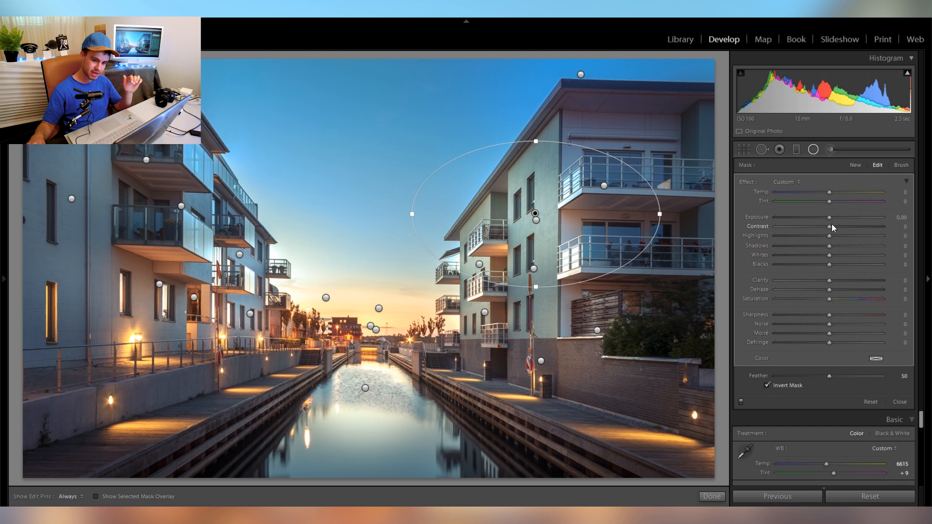
pyautogui.moveTo(832, 224); pyautogui.dragTo(839, 226)
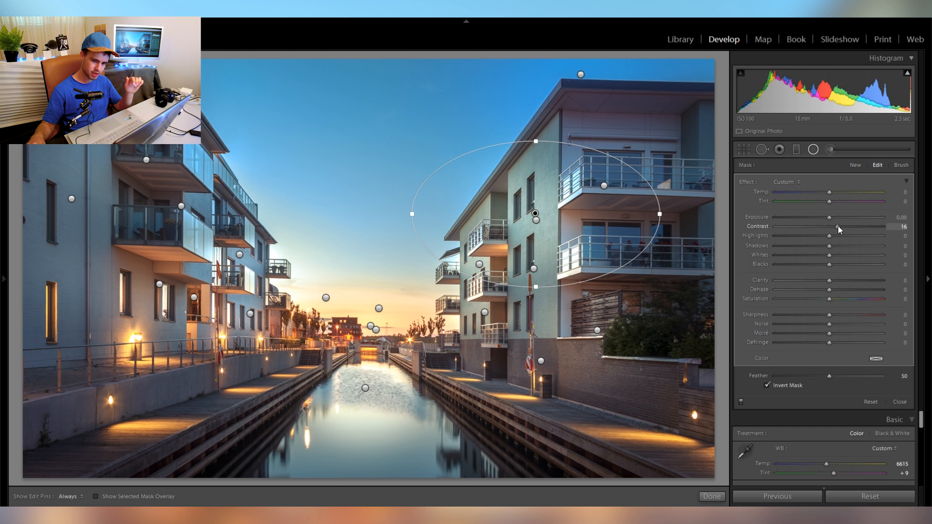
pyautogui.click(842, 280)
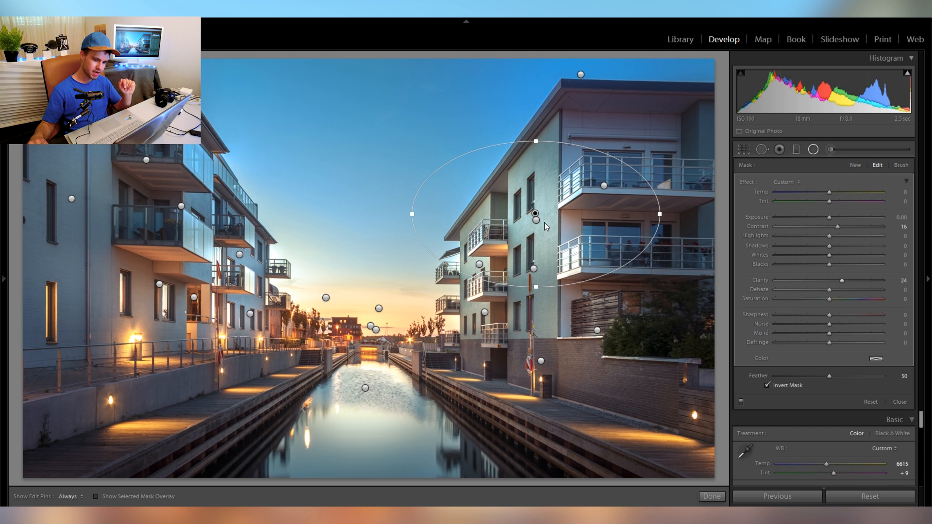
pyautogui.moveTo(549, 229); pyautogui.dragTo(549, 281)
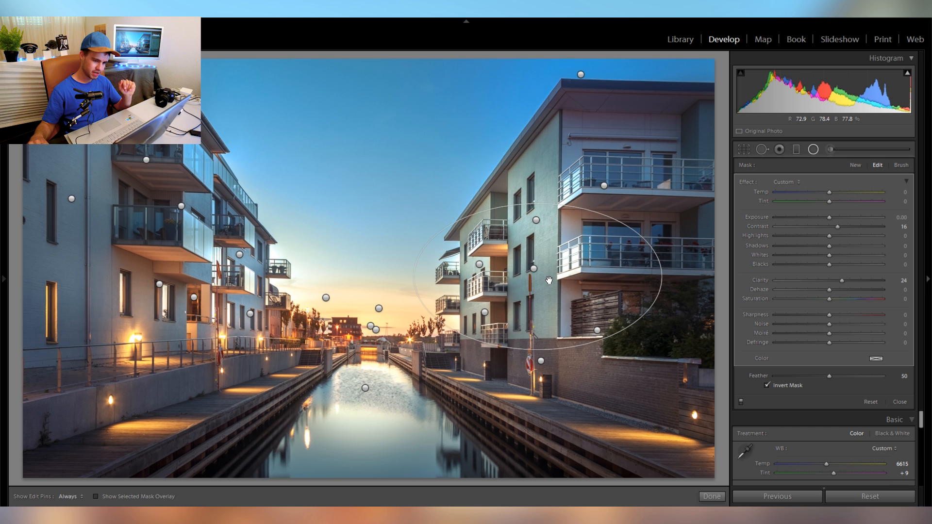
# - Duplicate the facade contrast filter onto the right brick wall and walkway, and duplicate it again onto the left walkway
pyautogui.rightClick(574, 288)
pyautogui.click(579, 295)
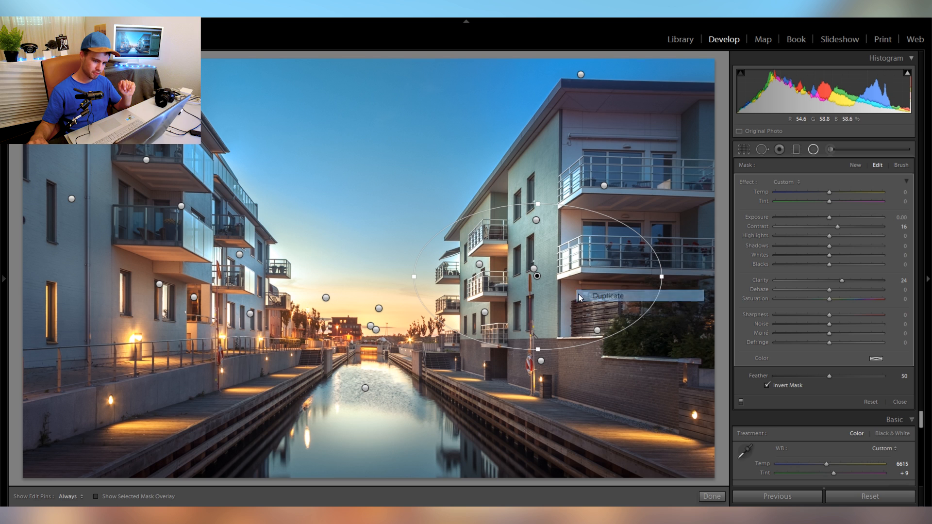
pyautogui.moveTo(650, 392); pyautogui.dragTo(652, 390)
pyautogui.rightClick(657, 389)
pyautogui.click(684, 398)
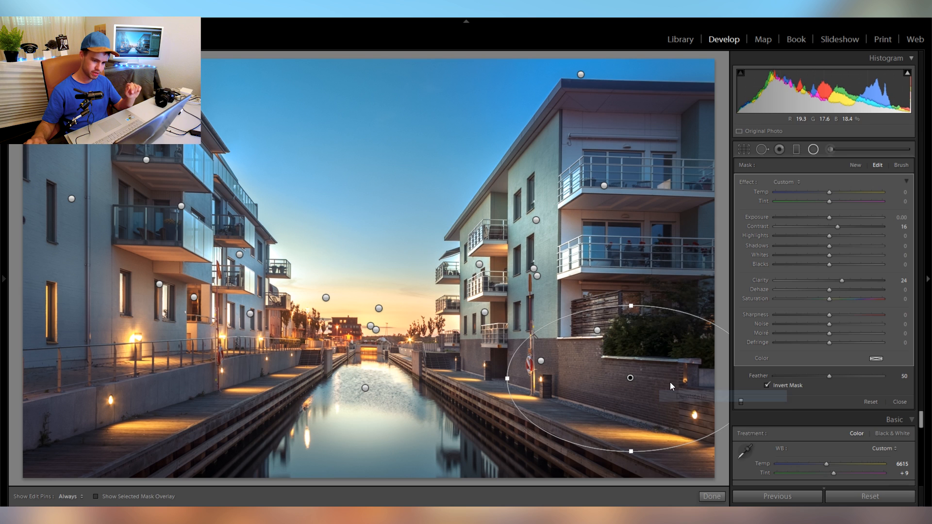
pyautogui.moveTo(669, 380); pyautogui.dragTo(186, 381)
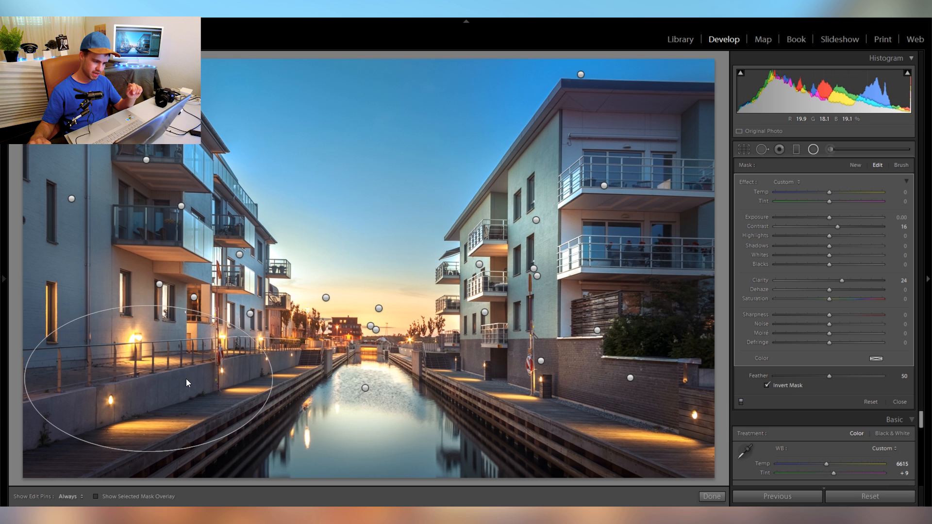
# - Duplicate the left walkway's contrast filter onto the left building's upper balconies
pyautogui.rightClick(220, 389)
pyautogui.click(238, 394)
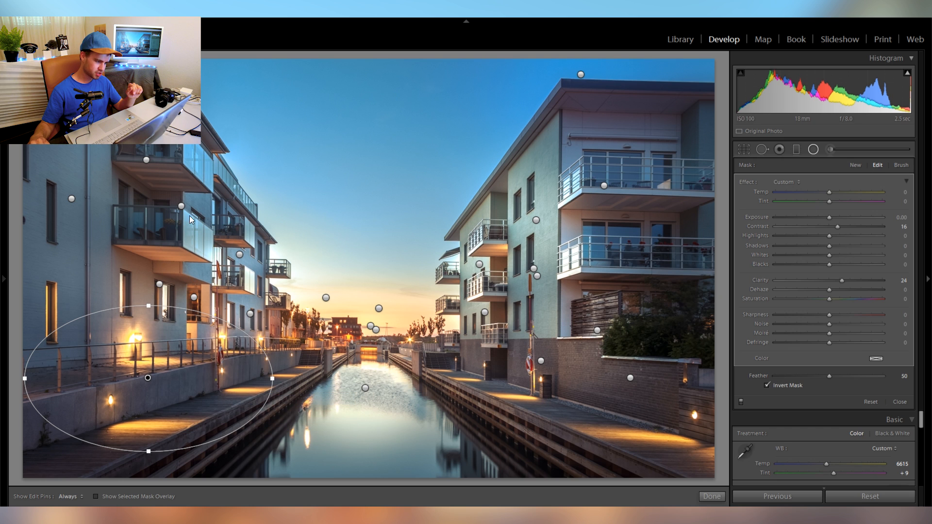
pyautogui.moveTo(182, 208); pyautogui.dragTo(129, 201)
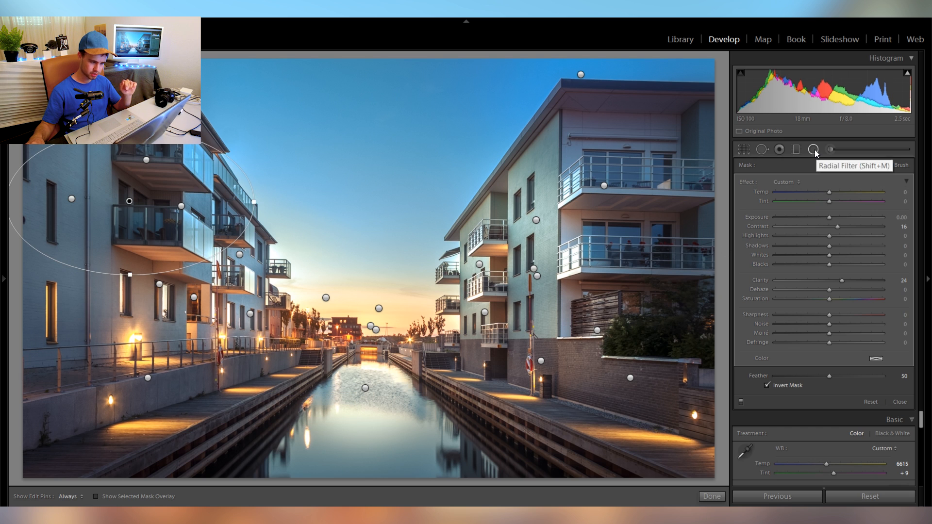
# - Add a new radial filter with exposure −0.34 and contrast 36 as a tall, narrow ellipse over the left building's near wall
pyautogui.click(857, 165)
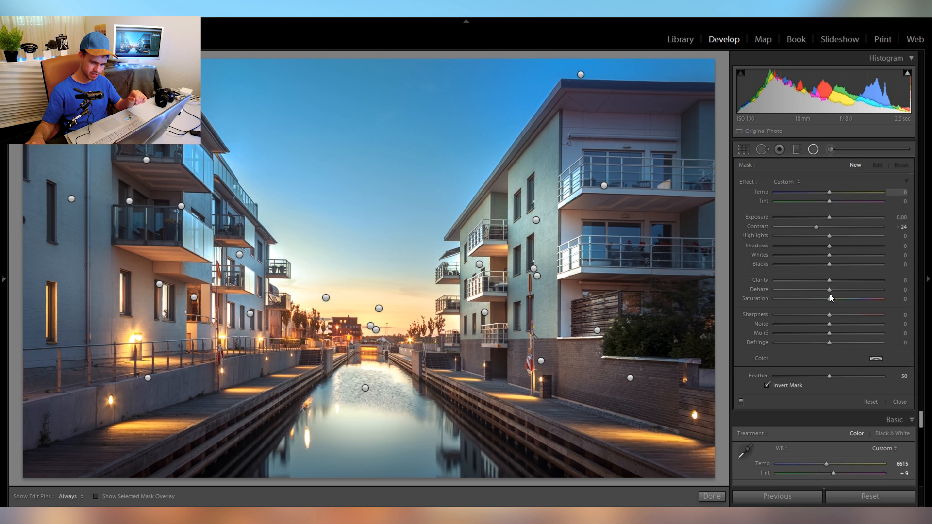
pyautogui.doubleClick(762, 227)
pyautogui.moveTo(830, 218); pyautogui.dragTo(825, 216)
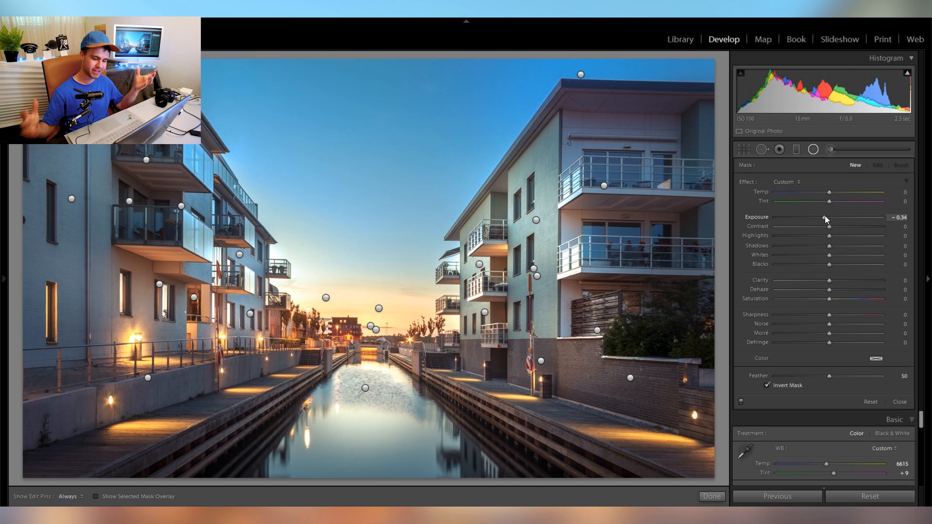
pyautogui.click(848, 227)
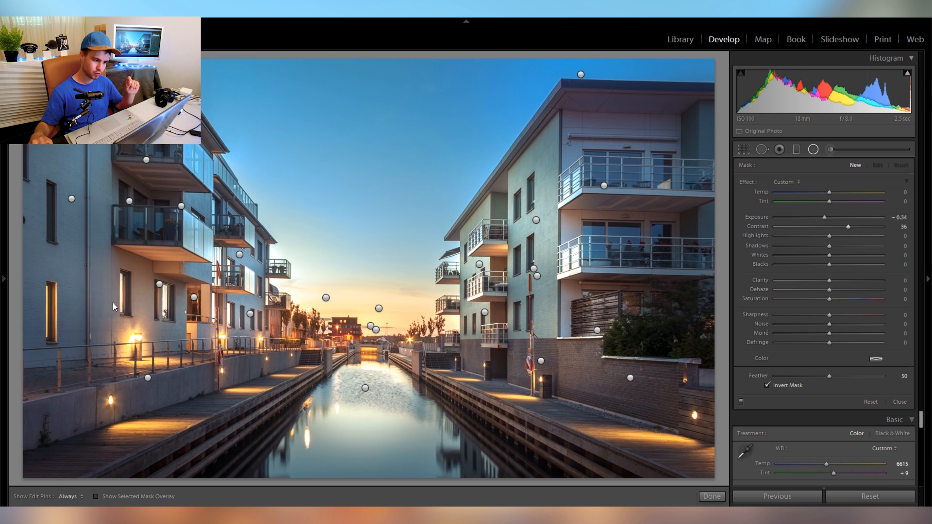
pyautogui.moveTo(90, 234); pyautogui.dragTo(137, 334)
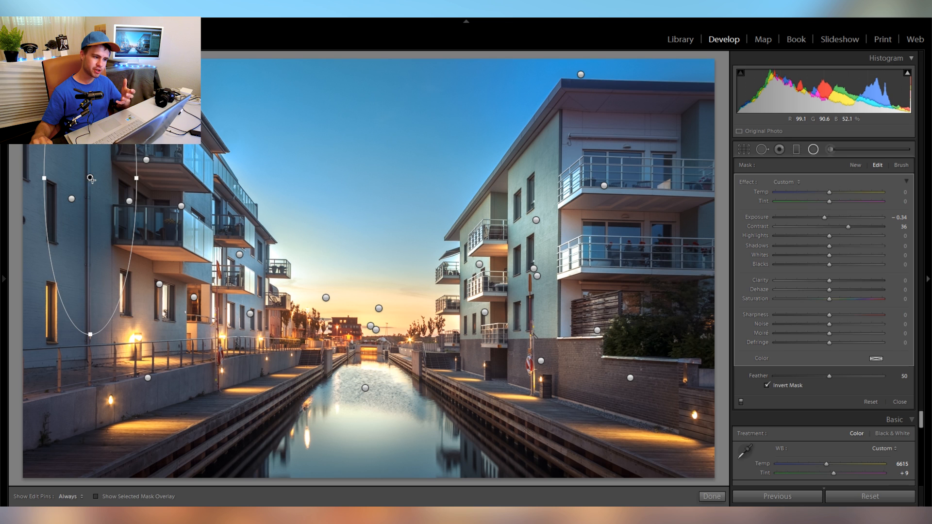
# - Move the contrast filter onto the left building's far balconies as a narrower, shorter ellipse, and duplicate it onto the right building's lower corner
pyautogui.moveTo(90, 178)
pyautogui.mouseDown()
pyautogui.moveTo(222, 249)
pyautogui.moveTo(257, 247)
pyautogui.moveTo(213, 233)
pyautogui.mouseUp()
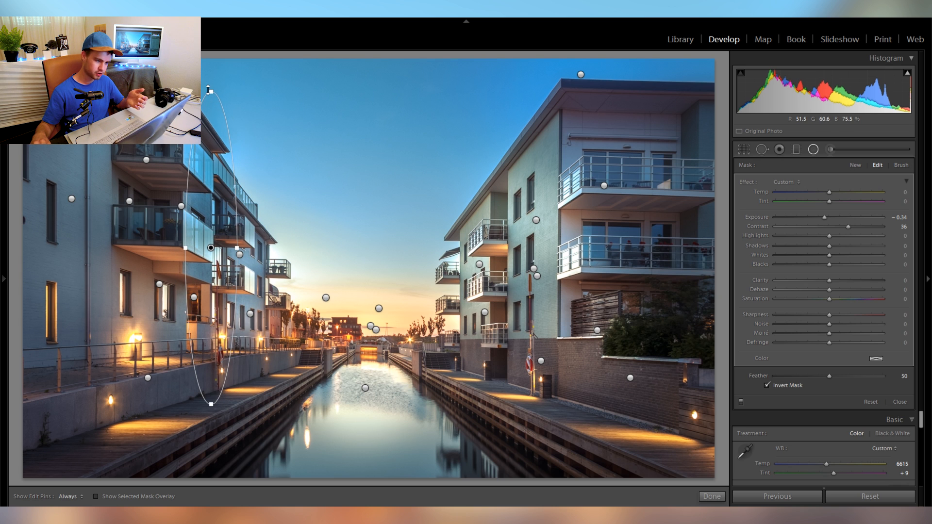
pyautogui.moveTo(208, 90); pyautogui.dragTo(210, 141)
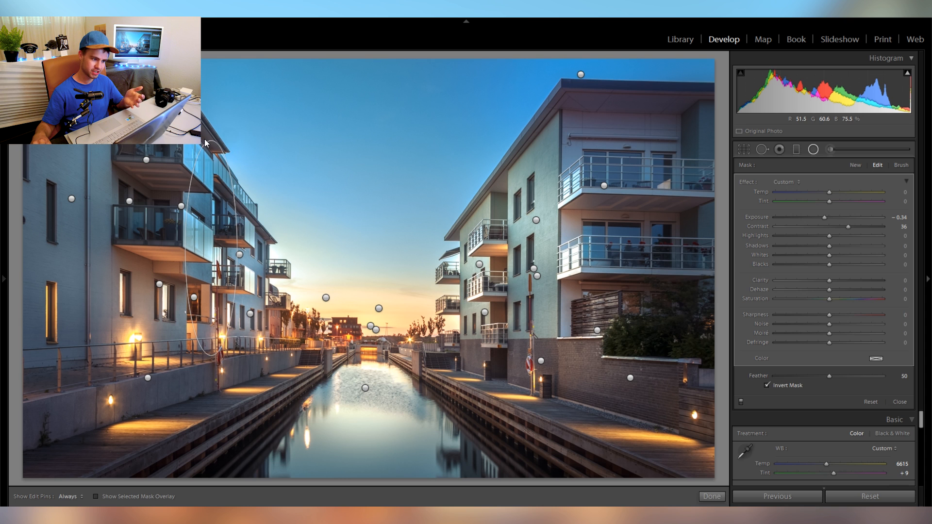
pyautogui.rightClick(207, 194)
pyautogui.click(240, 202)
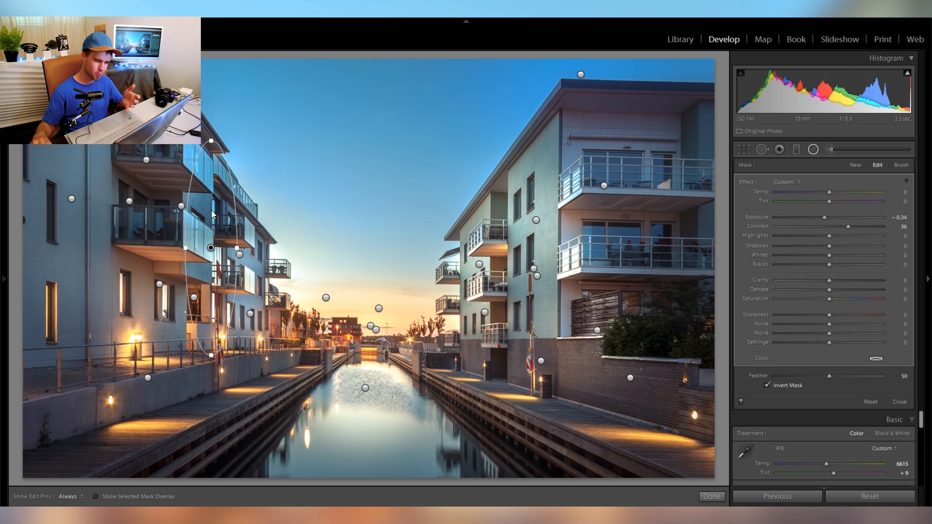
pyautogui.moveTo(222, 230); pyautogui.dragTo(566, 266)
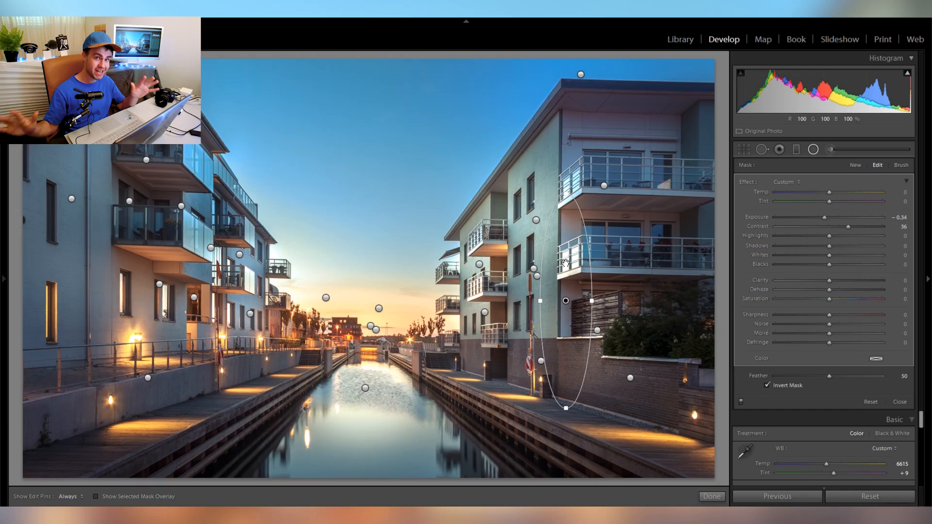
# - Duplicate the corner's contrast filter onto the right building's far lower wall and walkway, and shorten the ellipse around the lowest balcony
pyautogui.rightClick(565, 268)
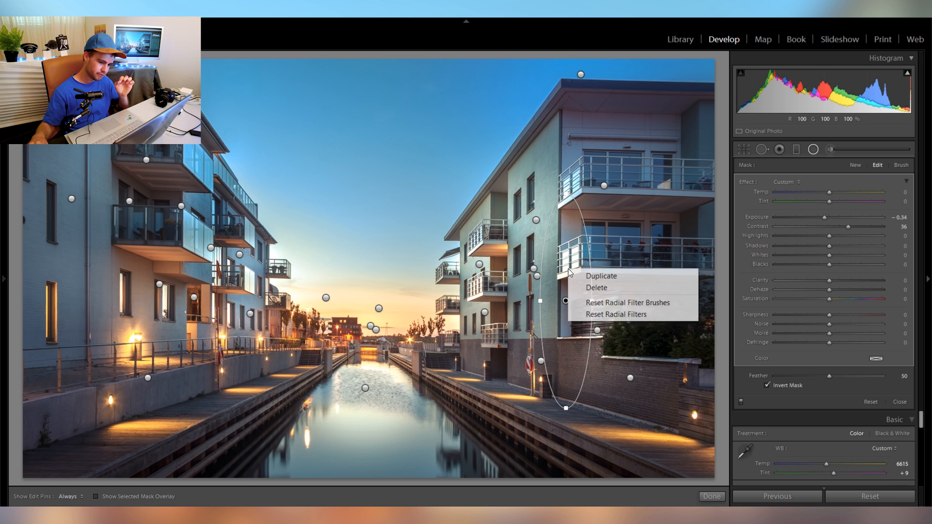
pyautogui.click(574, 276)
pyautogui.moveTo(500, 308); pyautogui.dragTo(496, 306)
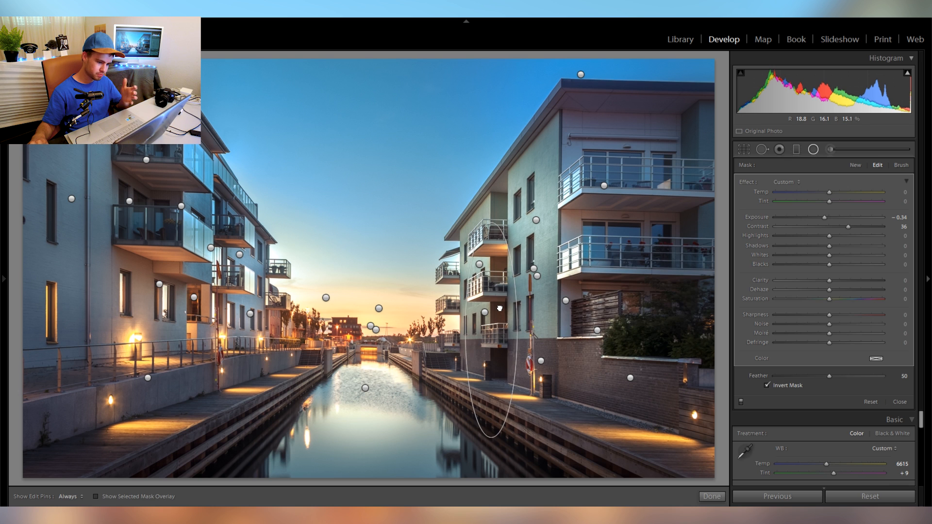
pyautogui.moveTo(487, 224); pyautogui.dragTo(487, 259)
pyautogui.moveTo(490, 296); pyautogui.dragTo(486, 304)
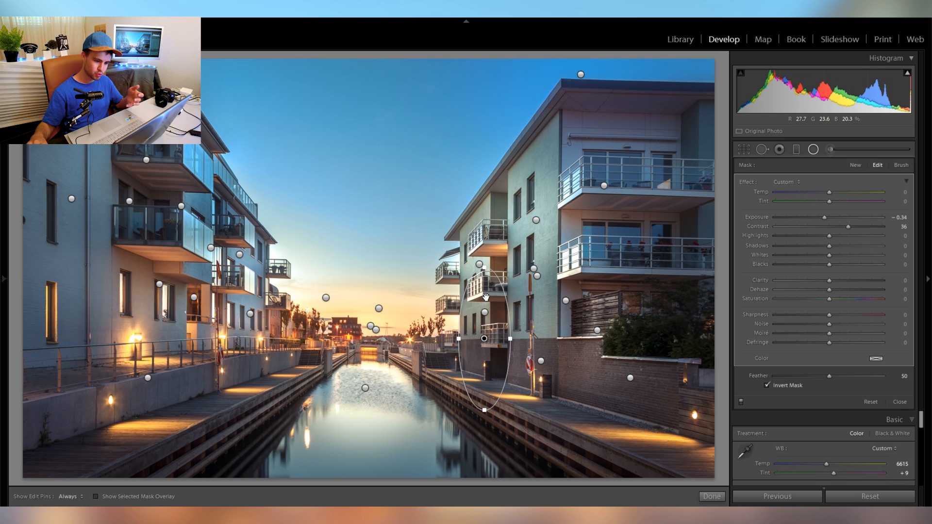
# - Duplicate the contrast filter onto the left canal edge, and tilt and stretch the ellipse along the wooden walkway's side
pyautogui.rightClick(487, 297)
pyautogui.click(513, 306)
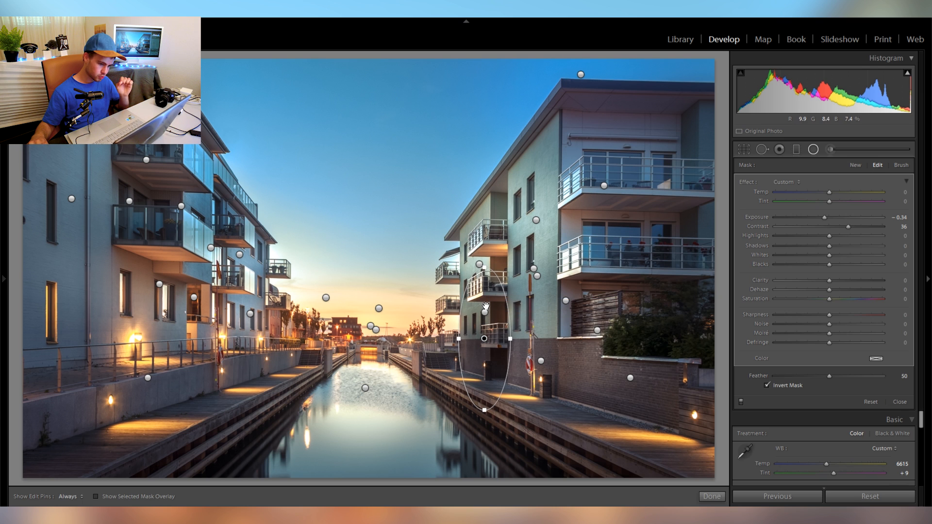
pyautogui.moveTo(487, 306); pyautogui.dragTo(258, 389)
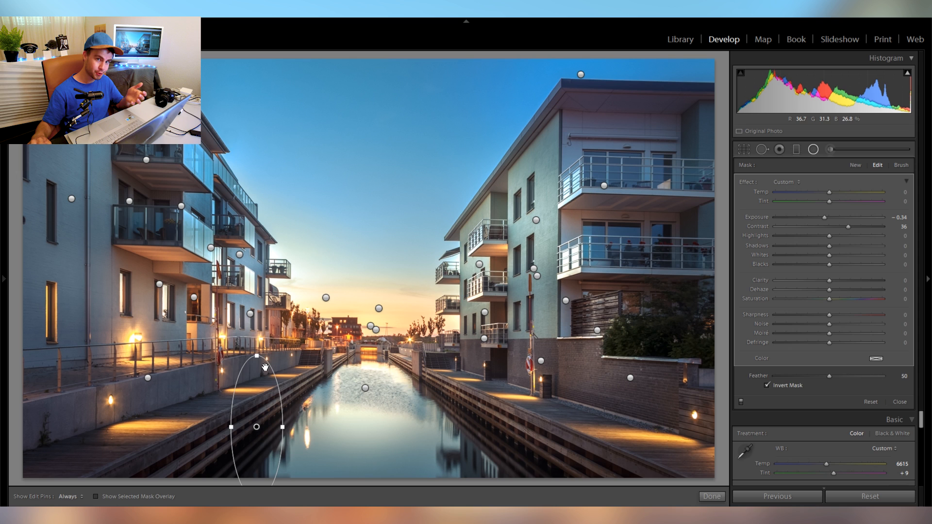
pyautogui.moveTo(302, 367); pyautogui.dragTo(333, 388)
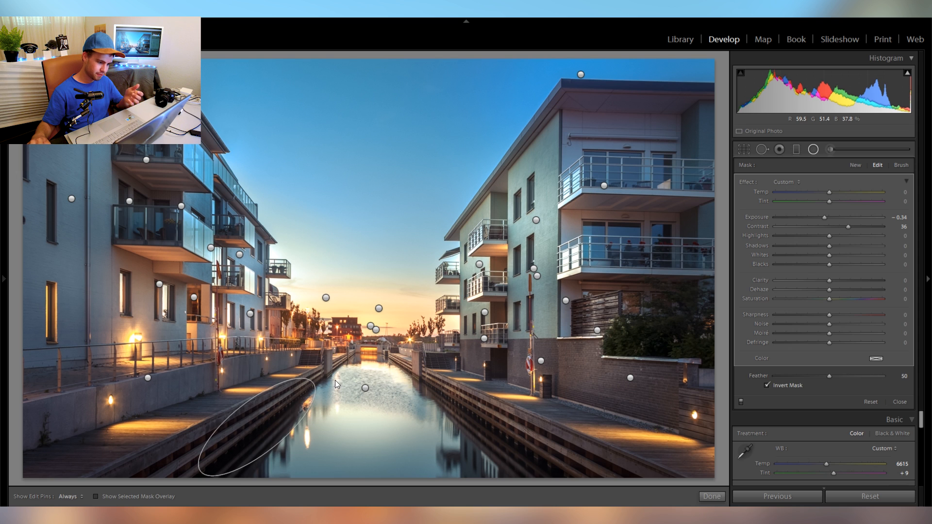
pyautogui.moveTo(272, 399); pyautogui.dragTo(267, 398)
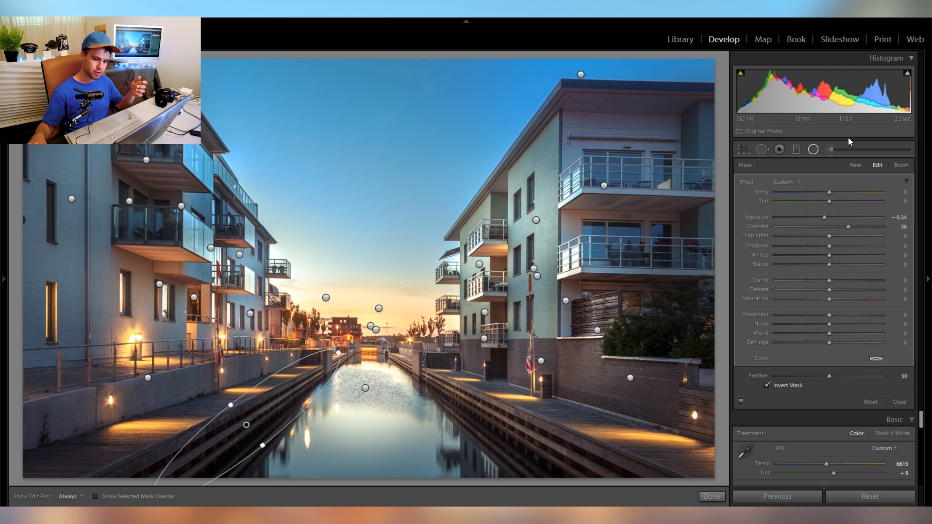
# - Add a new wide radial filter with exposure −0.34 over the right building's top floor and set its contrast to 18
pyautogui.click(860, 167)
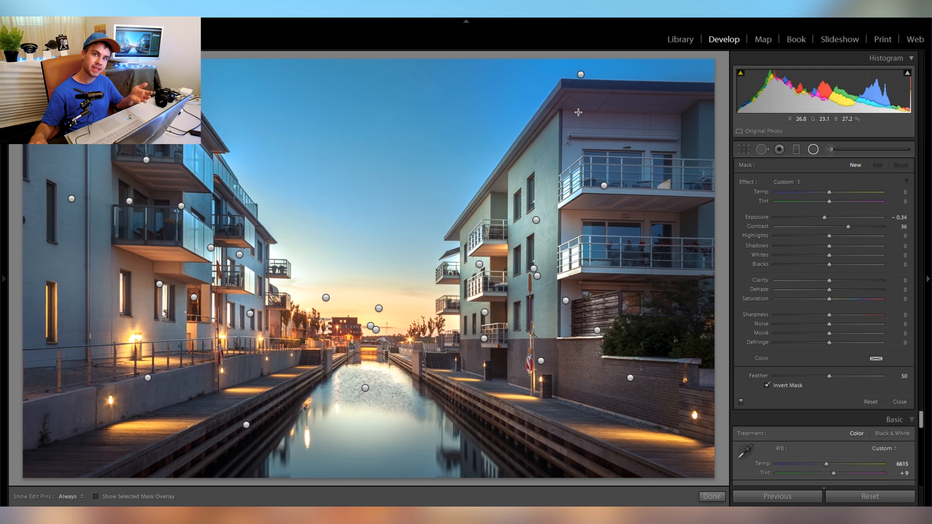
pyautogui.moveTo(570, 112); pyautogui.dragTo(722, 157)
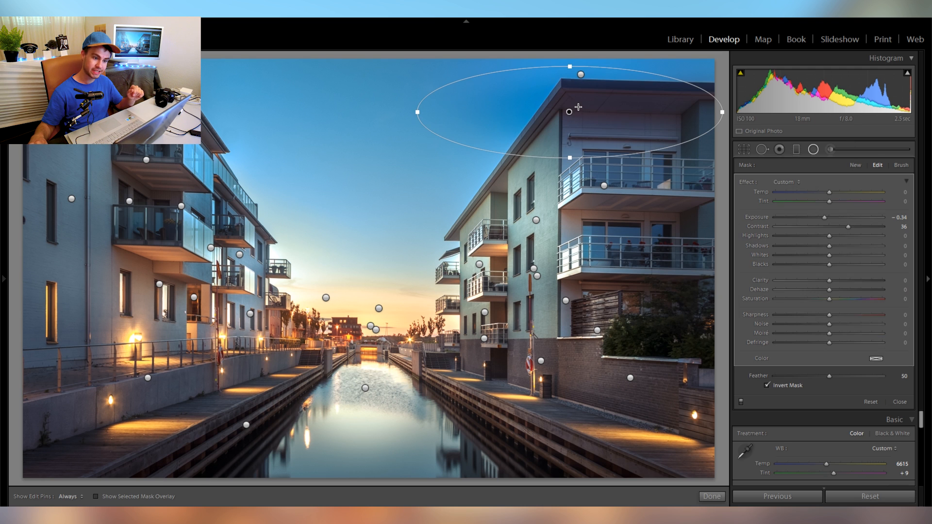
pyautogui.moveTo(595, 112); pyautogui.dragTo(675, 116)
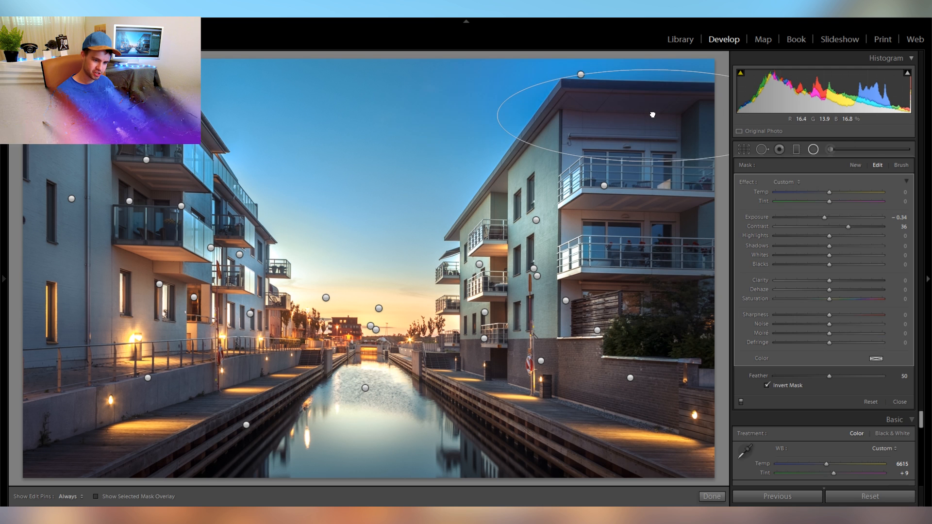
pyautogui.click(843, 228)
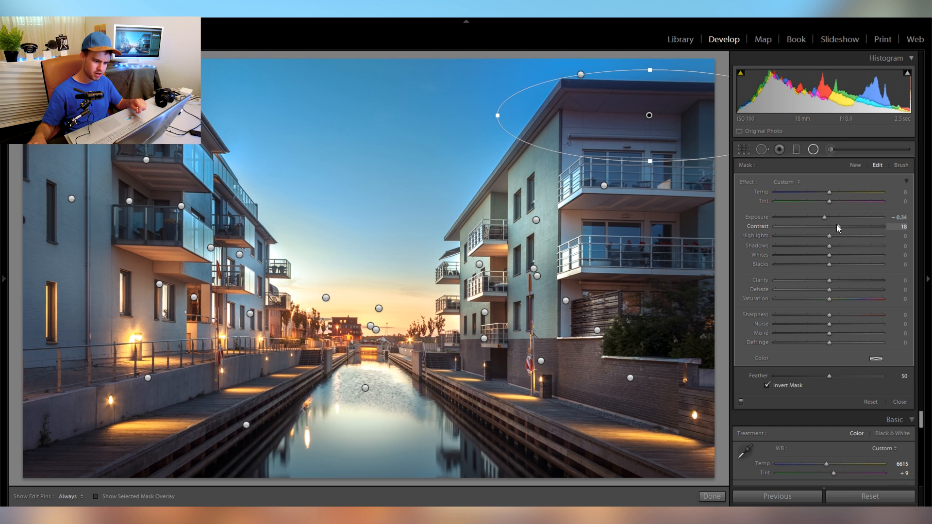
# - Compare the photo with all radial filters switched off and on again
pyautogui.click(814, 150)
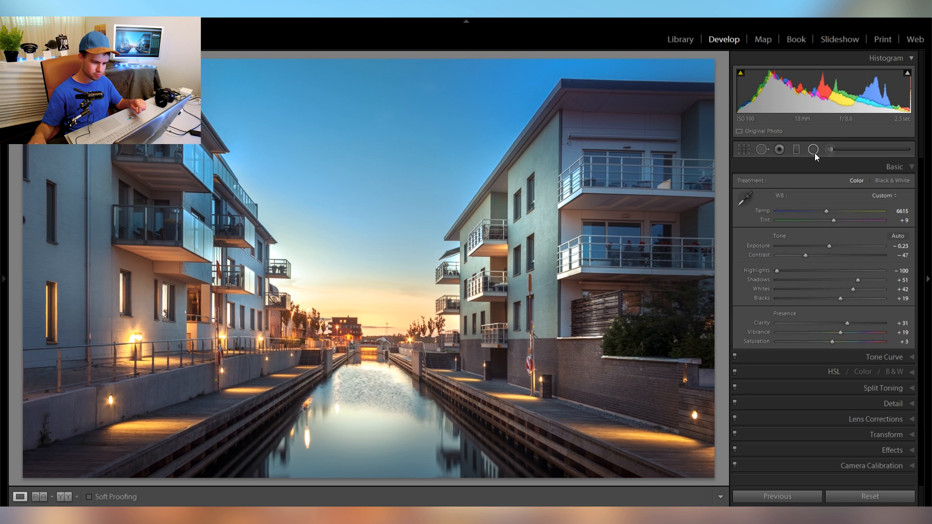
pyautogui.click(808, 150)
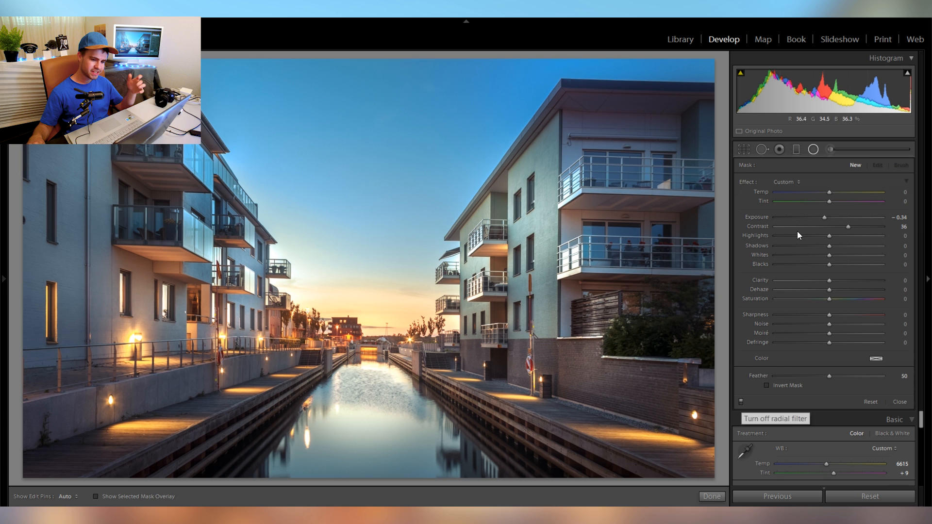
pyautogui.click(742, 402)
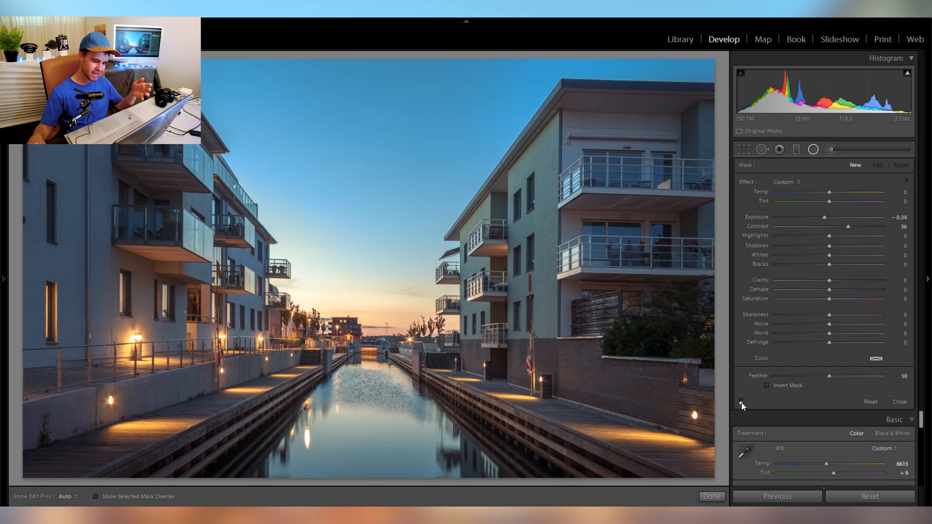
pyautogui.click(741, 403)
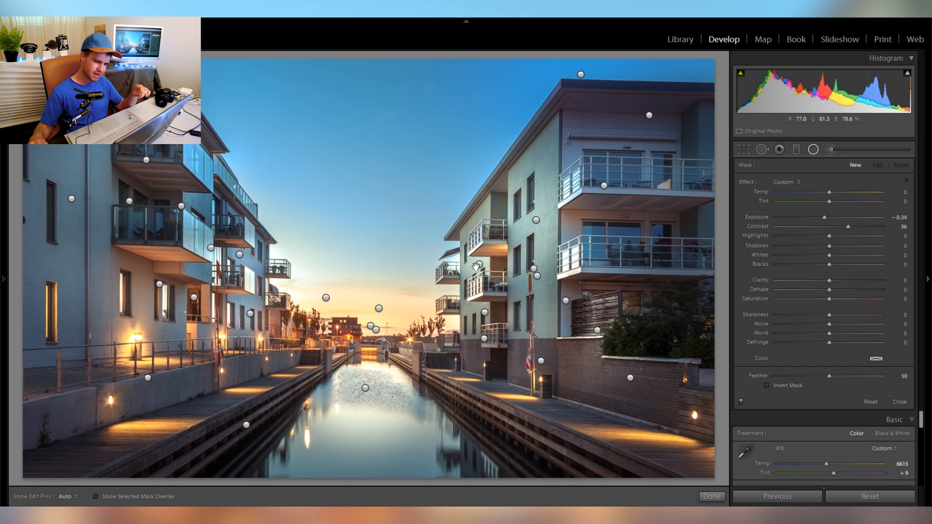
# - Reduce the whites to 30 on the right building's far balcony warming filter and to 29 on the left building's
pyautogui.click(475, 270)
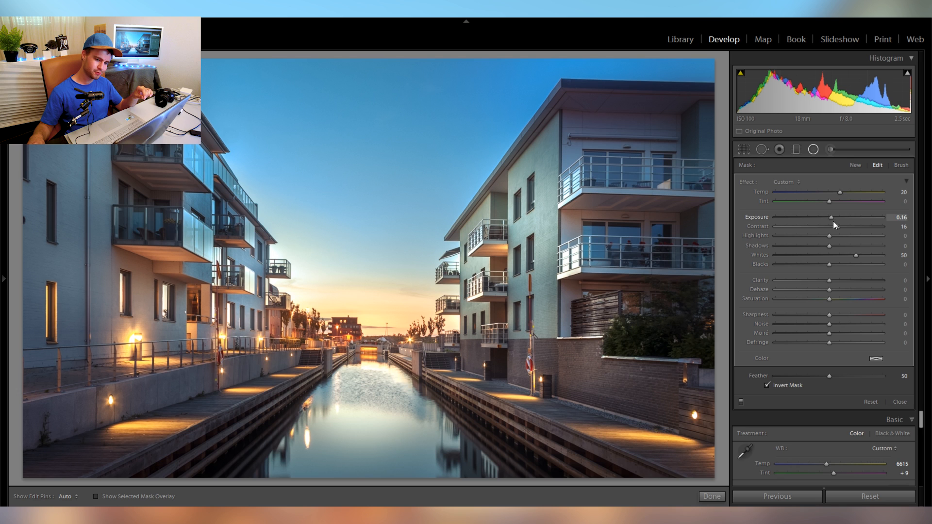
pyautogui.moveTo(854, 257); pyautogui.dragTo(846, 255)
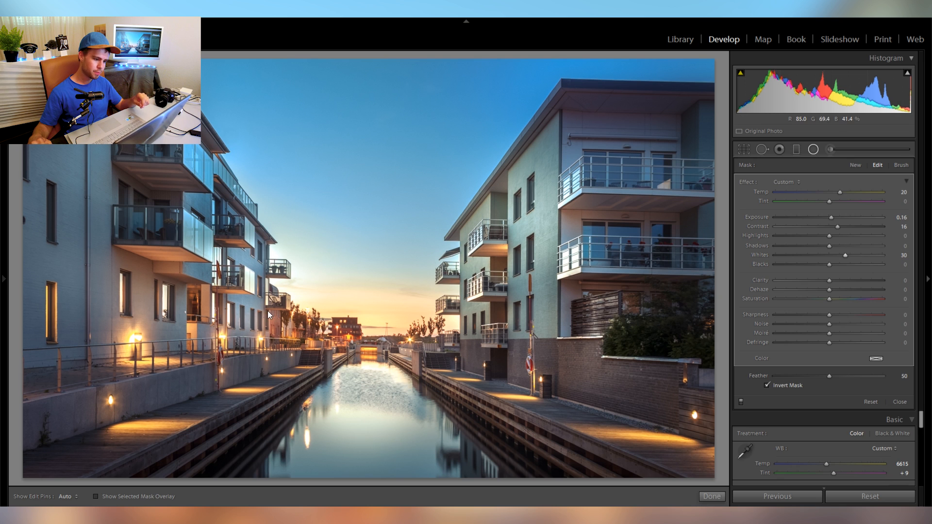
pyautogui.click(250, 312)
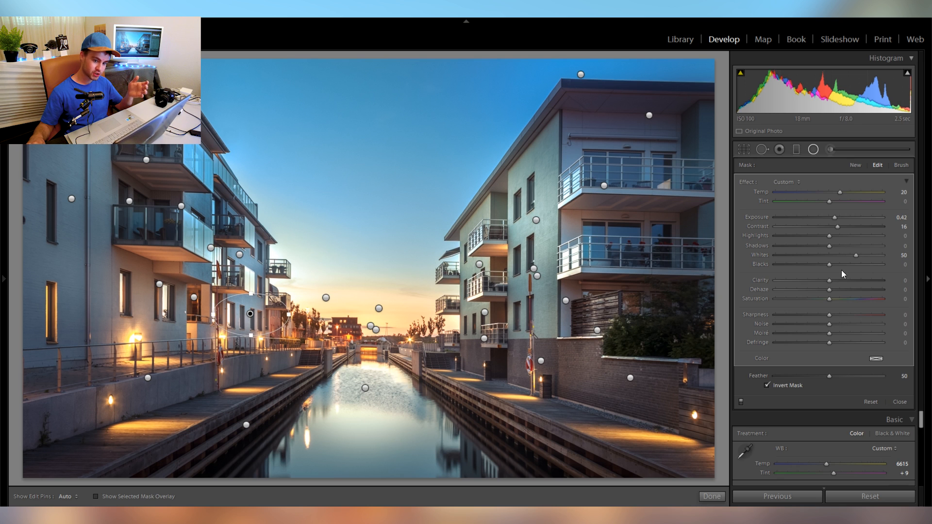
pyautogui.click(845, 256)
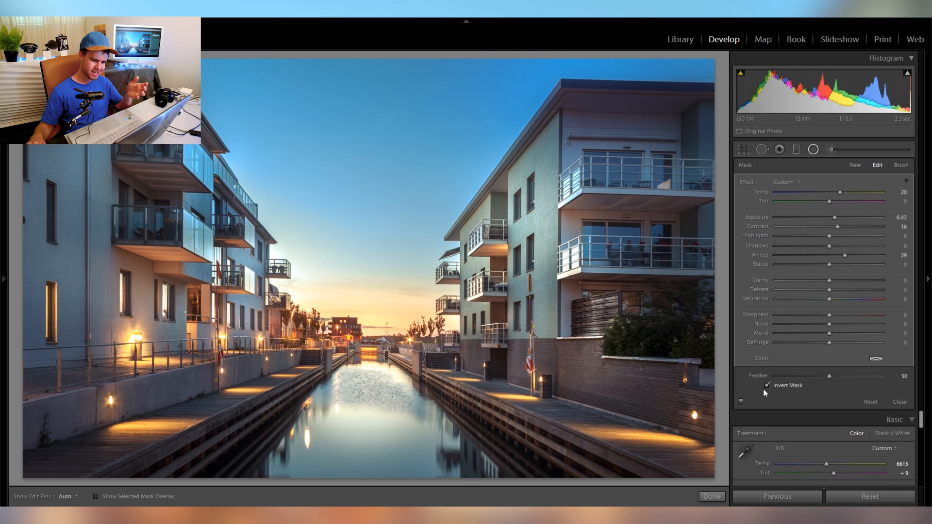
# - Check the reduced whites by switching the radial filters off and on, and restart the Radial Filter tool
pyautogui.click(742, 403)
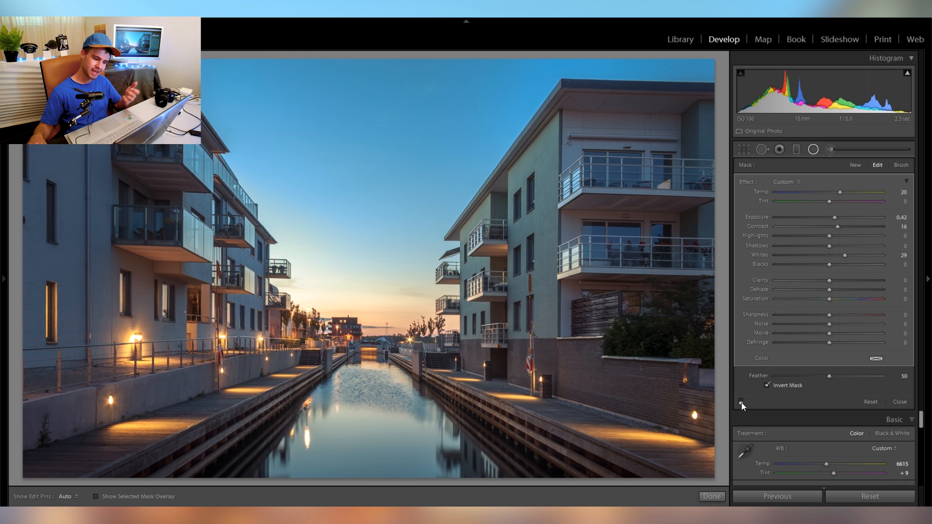
pyautogui.click(741, 403)
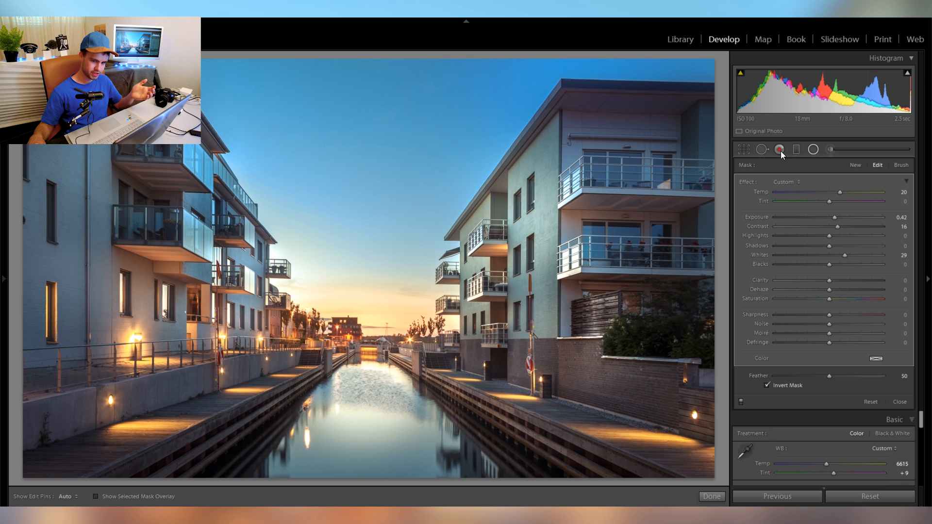
pyautogui.click(813, 149)
pyautogui.click(813, 150)
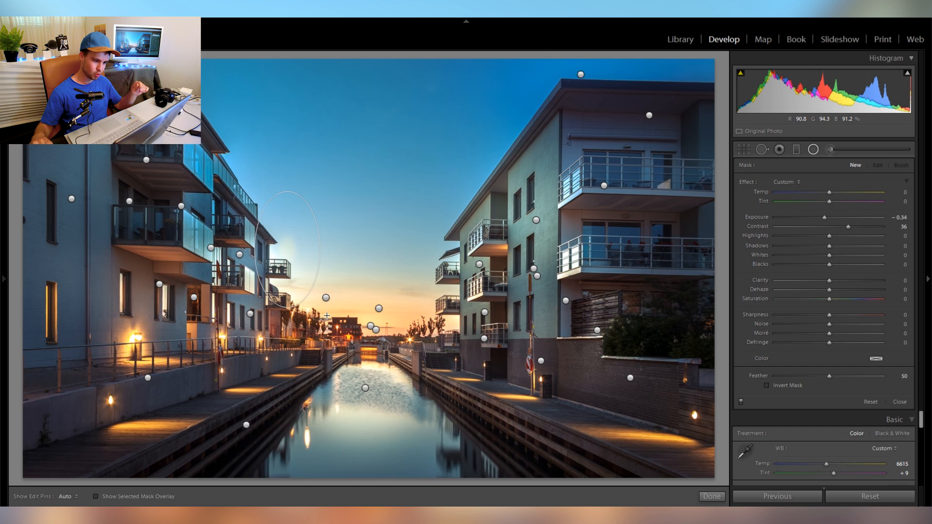
# - Add an inverted radial filter with exposure −0.45, contrast 0 and feather 100 over the sky beside the left building's far end
pyautogui.moveTo(288, 252); pyautogui.dragTo(342, 324)
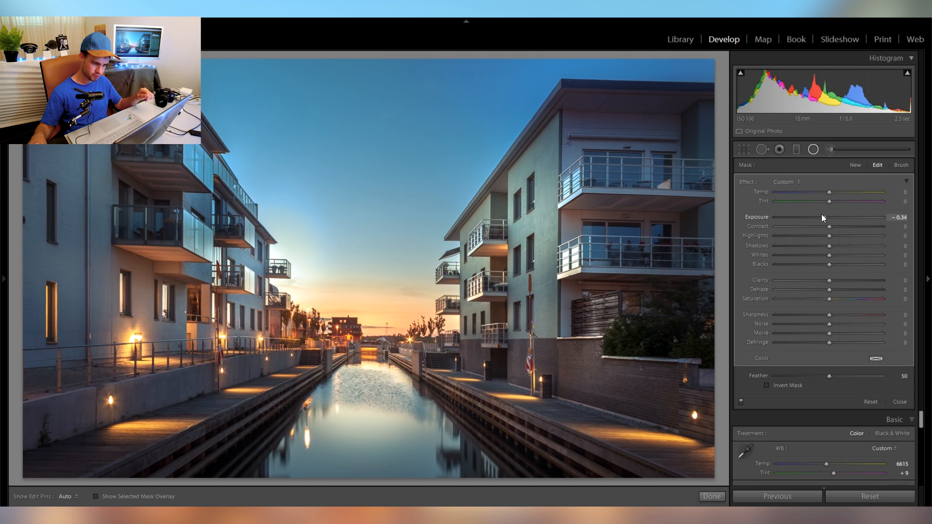
pyautogui.moveTo(823, 217); pyautogui.dragTo(822, 217)
pyautogui.click(776, 385)
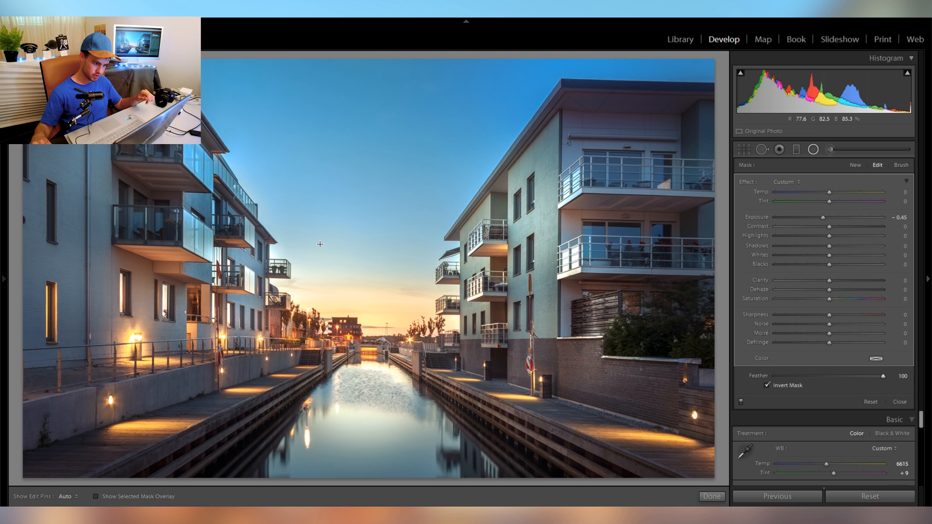
pyautogui.moveTo(308, 261); pyautogui.dragTo(308, 272)
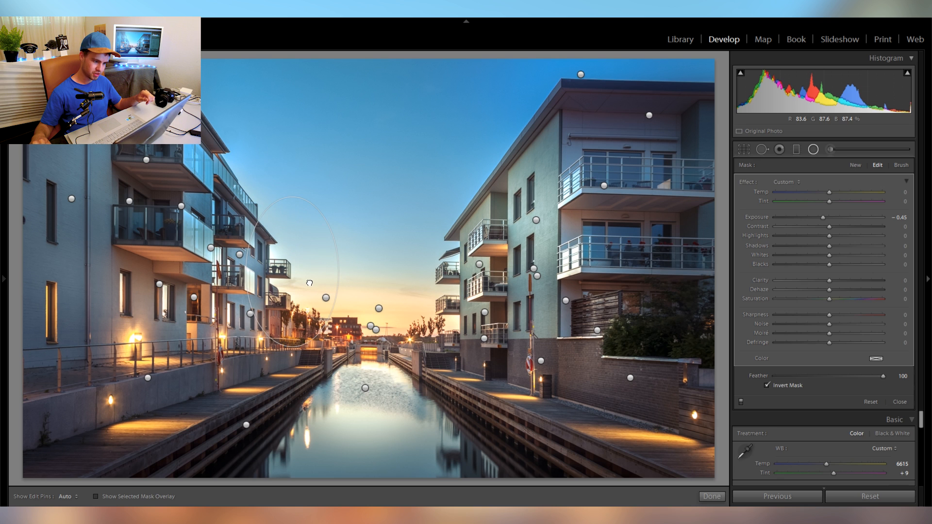
# - Compare the photo before and after the radial filters, and close the Radial Filter tool
pyautogui.click(818, 151)
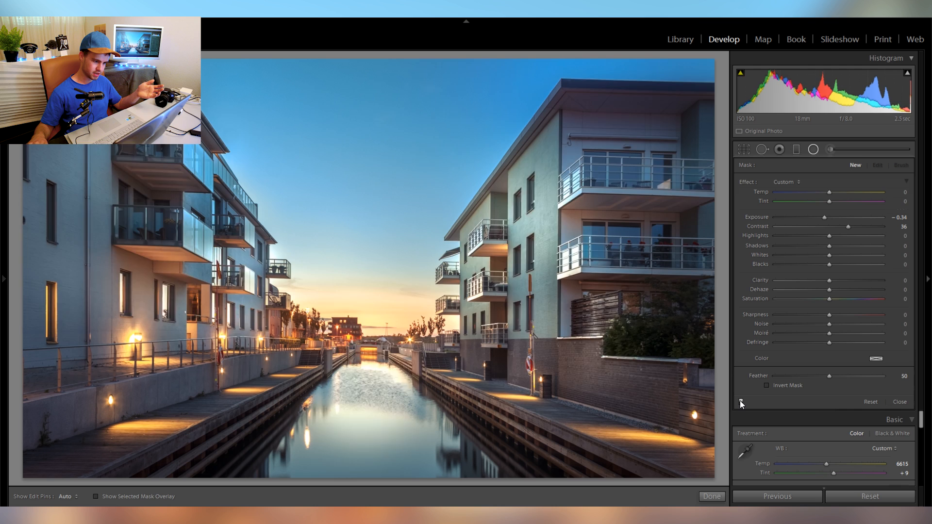
pyautogui.click(741, 402)
pyautogui.click(741, 401)
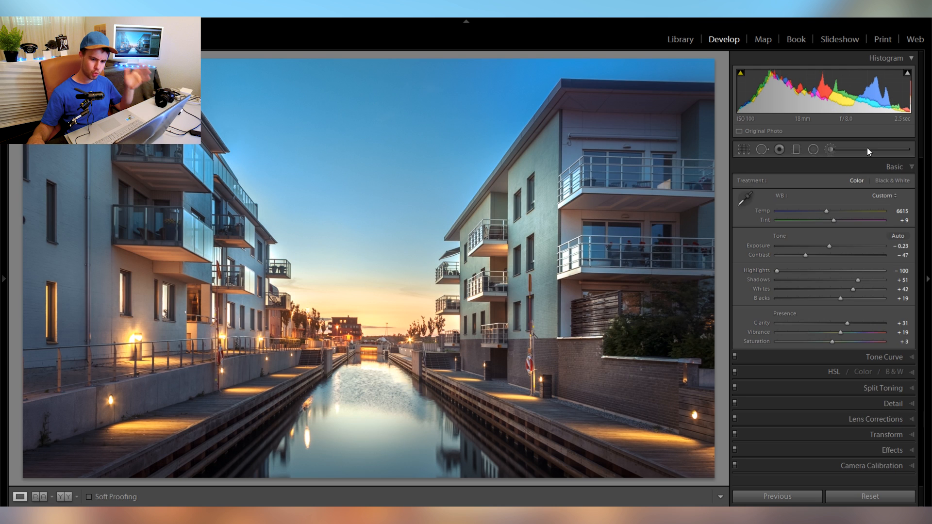
# - Raise the photo's overall vibrance to +34 and shift its white balance tint to +14
pyautogui.click(834, 168)
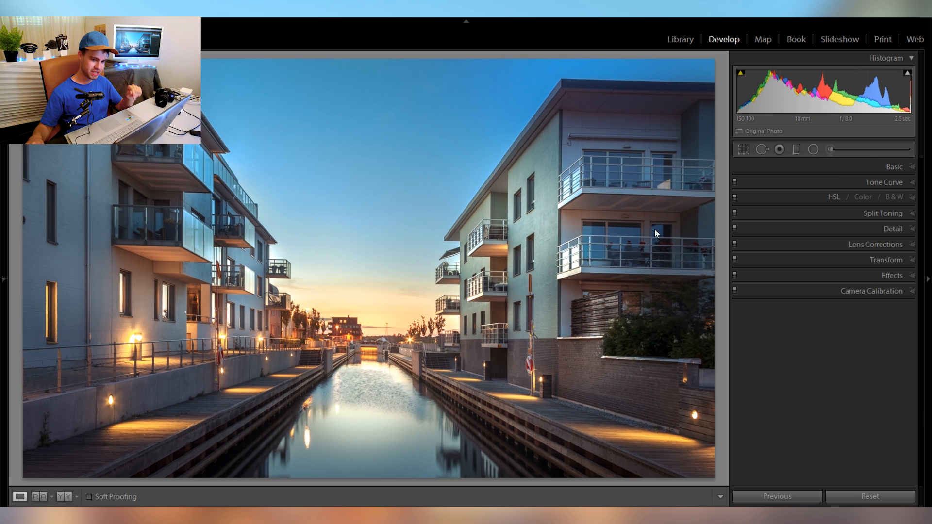
pyautogui.click(849, 173)
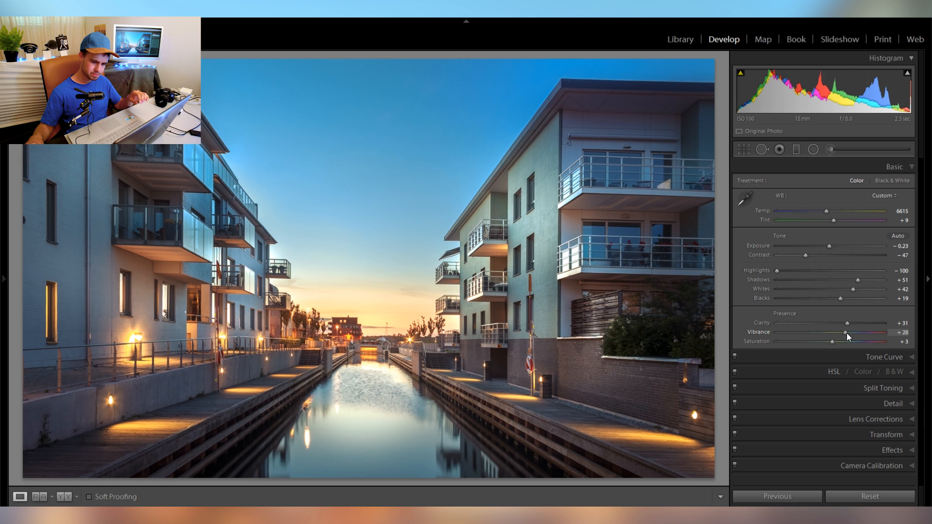
pyautogui.moveTo(847, 333); pyautogui.dragTo(850, 333)
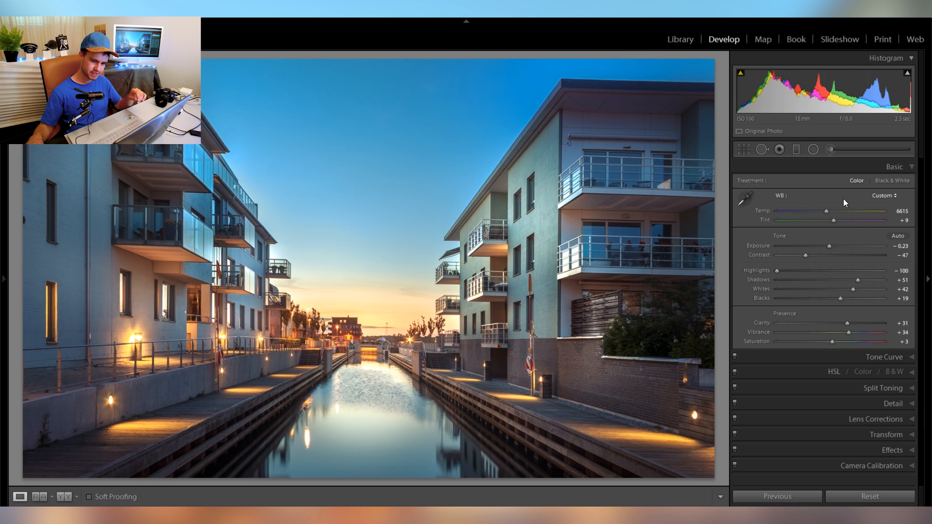
pyautogui.moveTo(834, 221); pyautogui.dragTo(837, 220)
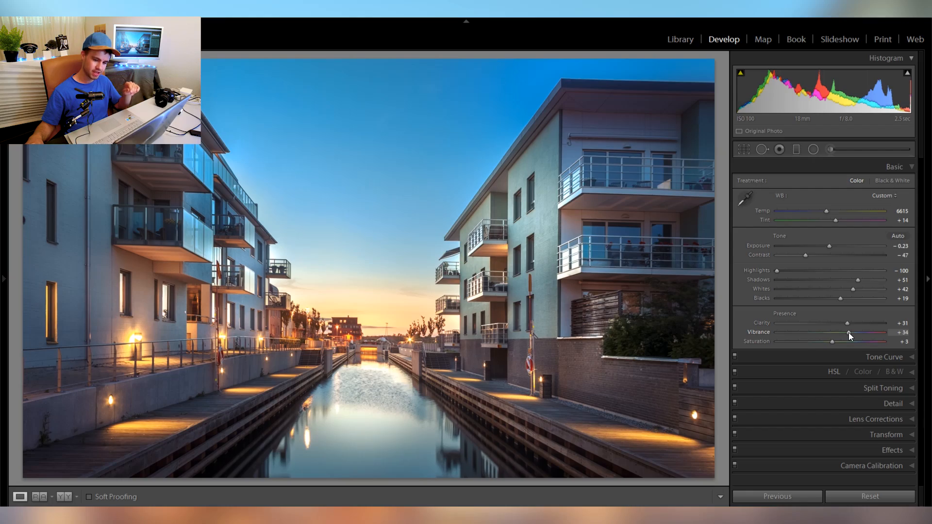
# - Set the photo's overall vibrance to +30 and collapse the Basic adjustments
pyautogui.moveTo(849, 333); pyautogui.dragTo(847, 333)
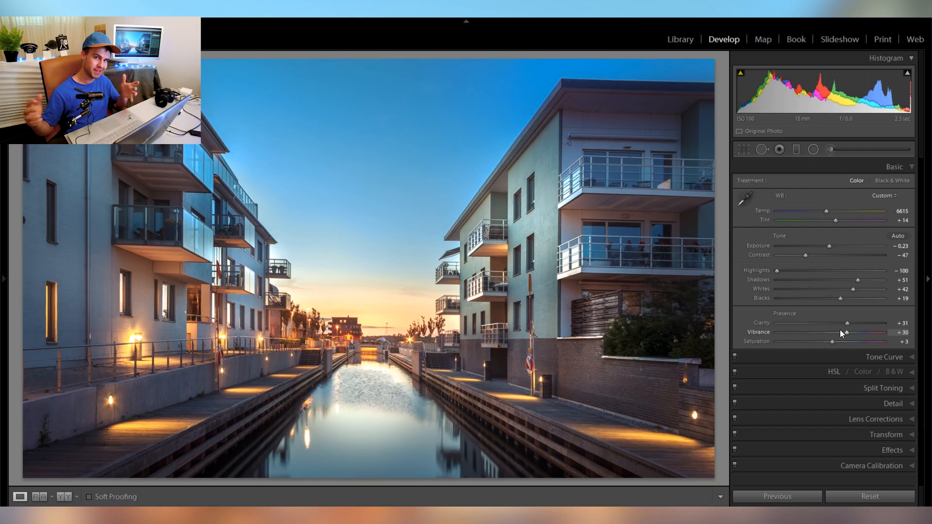
pyautogui.click(818, 166)
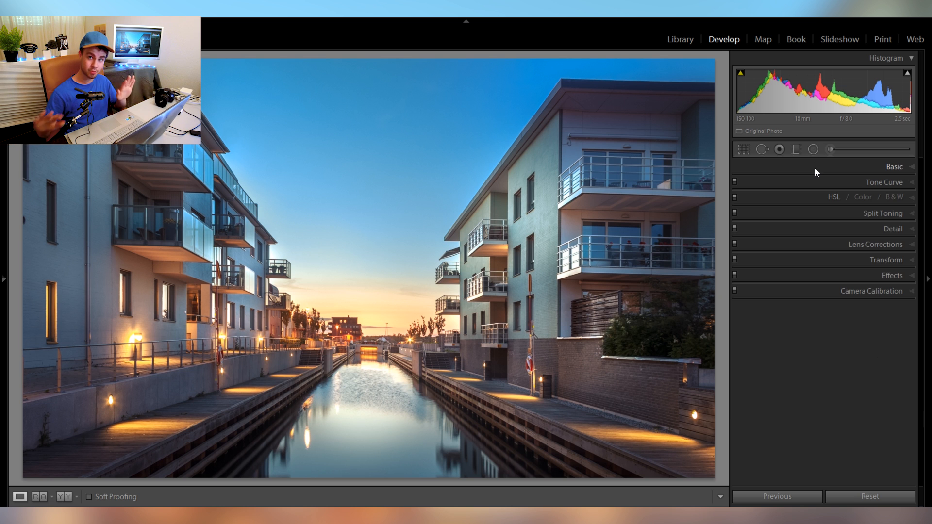
# - Look back through the photo's edit history and view the unedited photo at its original import state
pyautogui.click(1, 182)
pyautogui.scroll(-15, 78, 278)
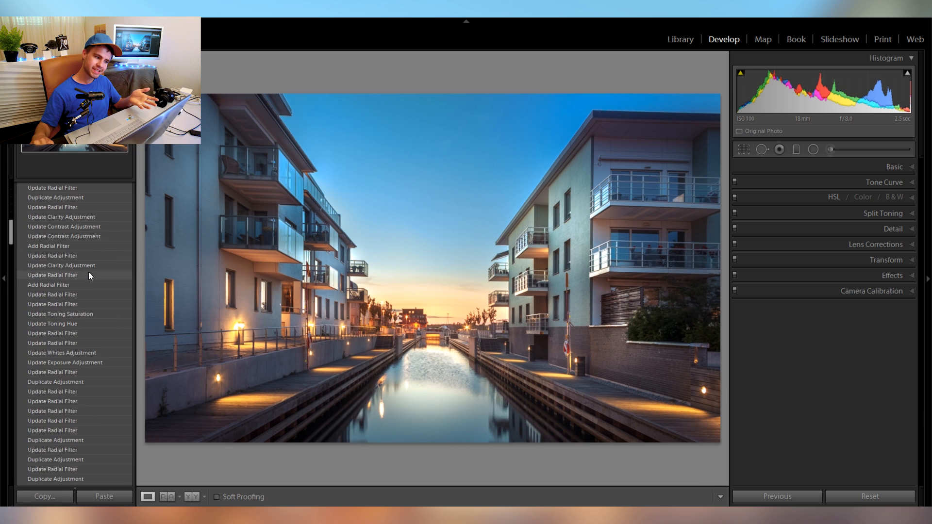
pyautogui.scroll(-15, 85, 280)
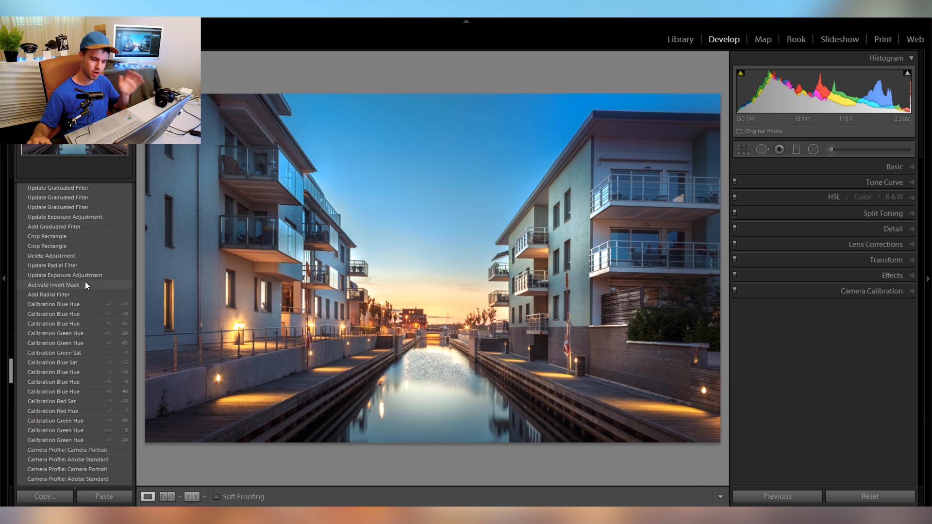
pyautogui.scroll(-8, 92, 388)
pyautogui.scroll(-15, 93, 395)
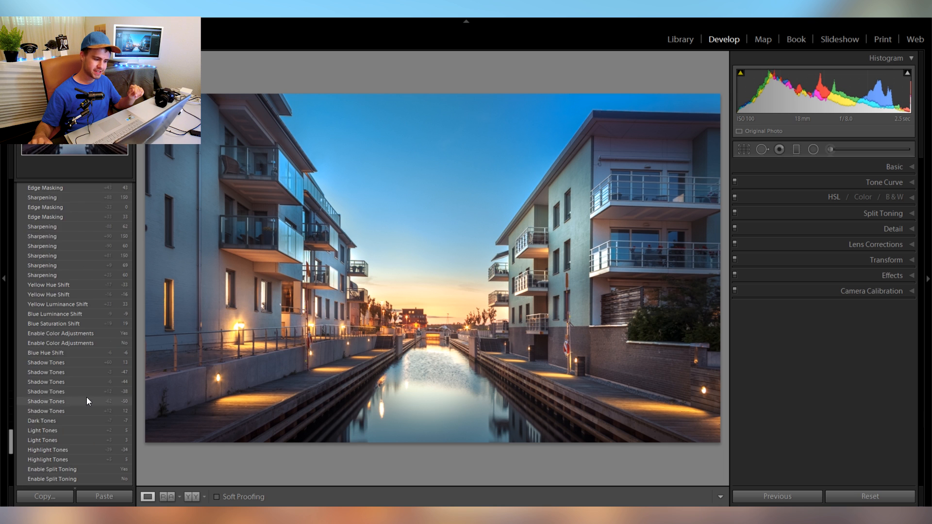
pyautogui.click(61, 463)
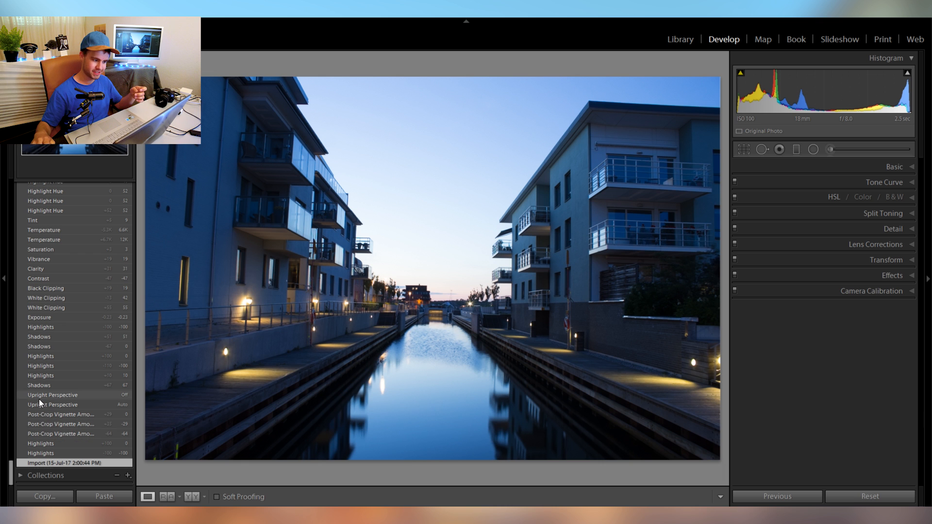
# - Return the photo to its most recent history state, the last vibrance adjustment
pyautogui.scroll(15, 39, 400)
pyautogui.scroll(15, 92, 345)
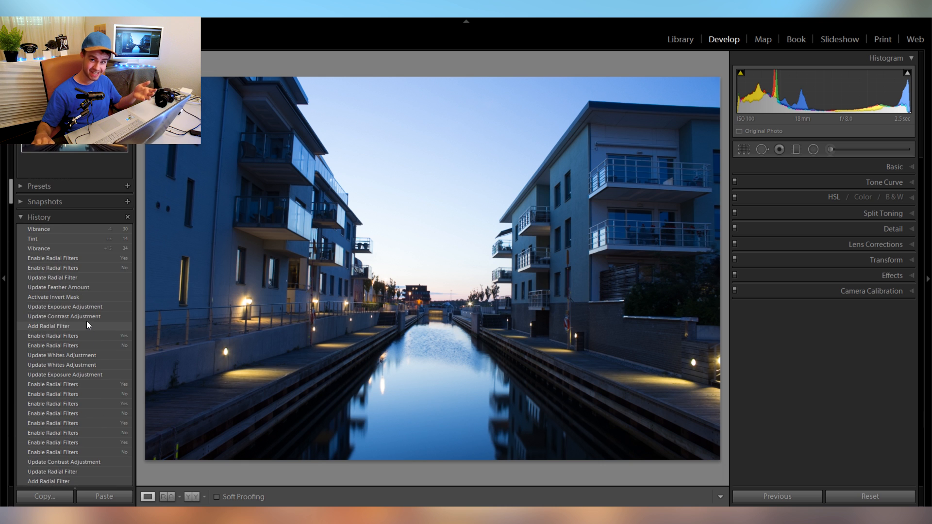
pyautogui.click(55, 227)
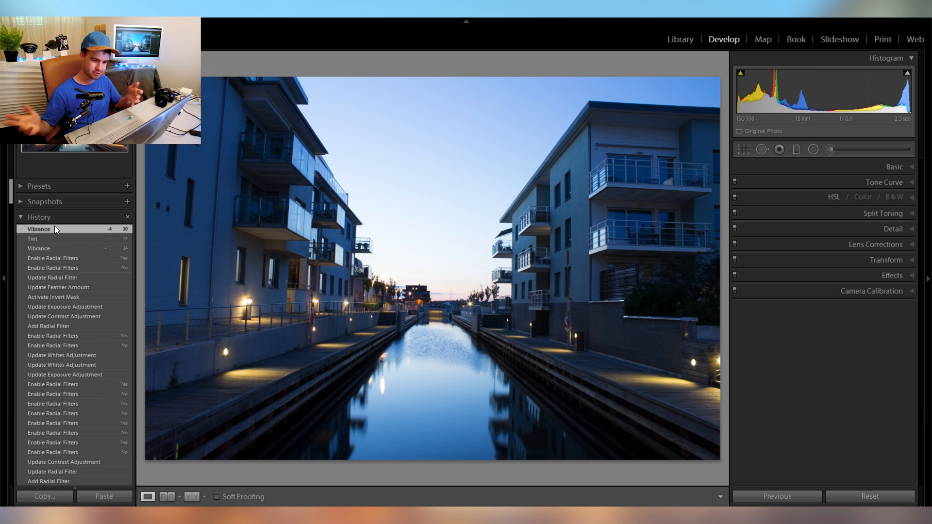